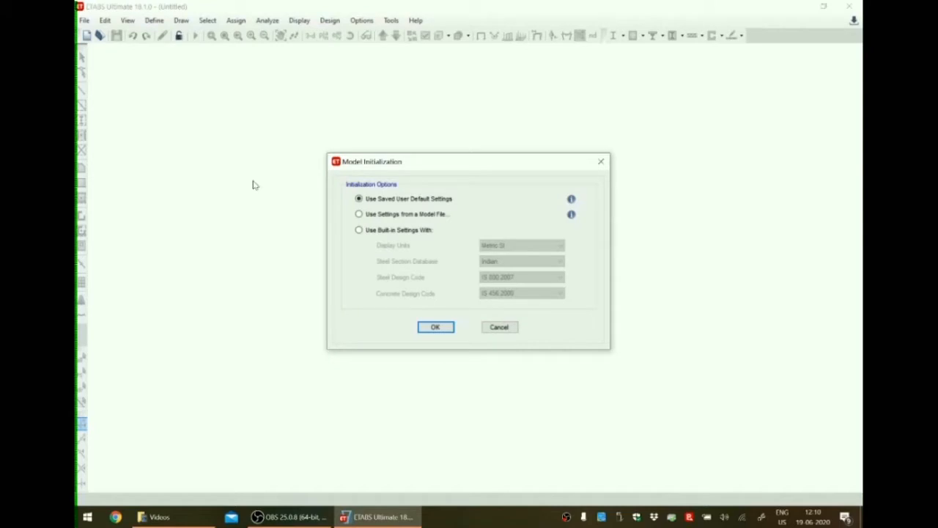
Initialize the model with built-in settings: Metric SI units, Indian steel sections, IS 800:2007 steel code and IS 456:2000 concrete code.
click(358, 231)
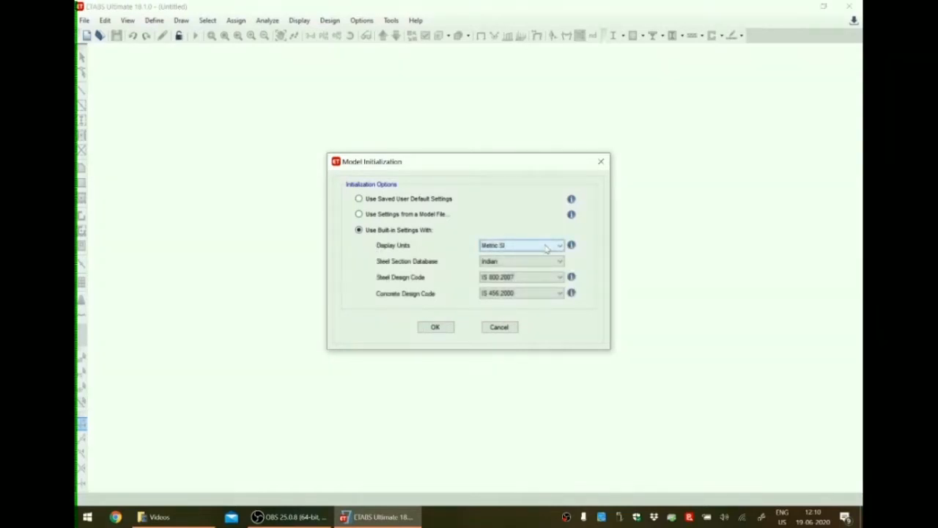
click(511, 248)
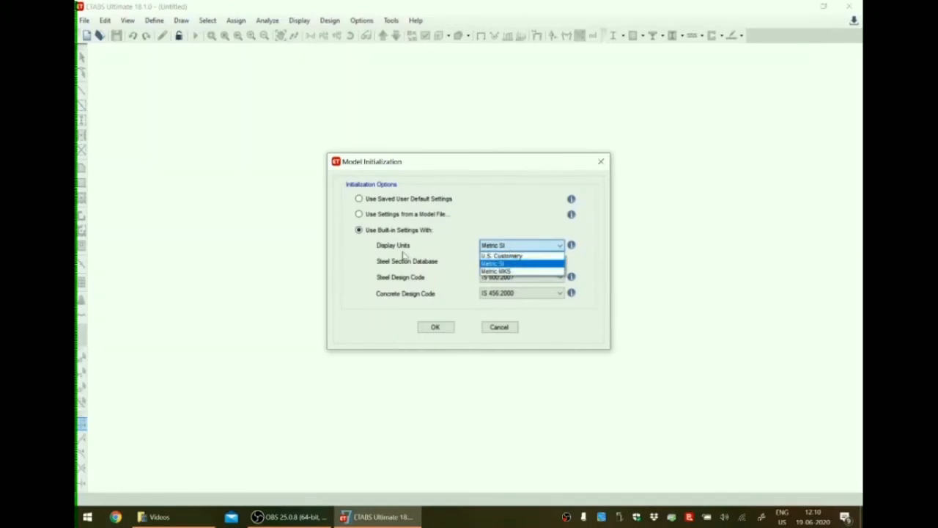
click(489, 264)
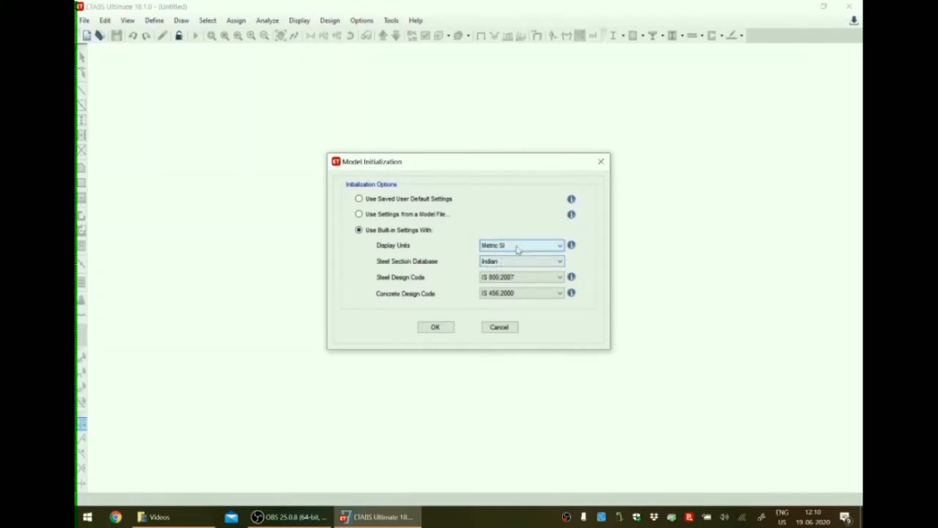
click(496, 264)
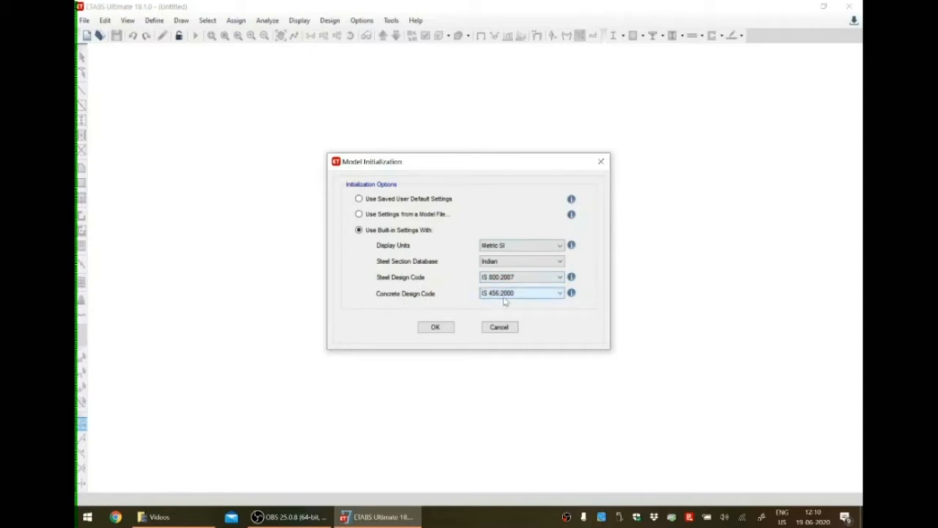
click(437, 327)
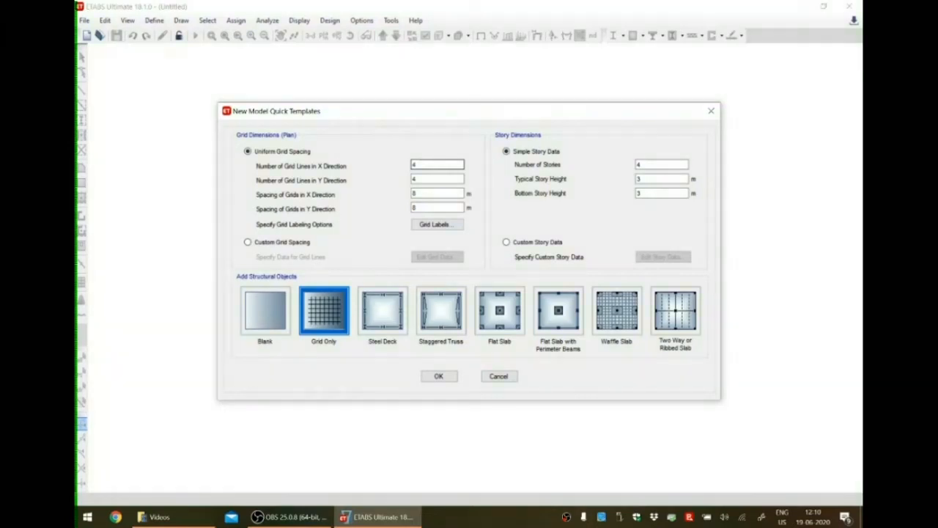
Set the grid spacing to 6 m in both the X and Y directions and the number of stories to 23.
key(Tab)
key(Tab)
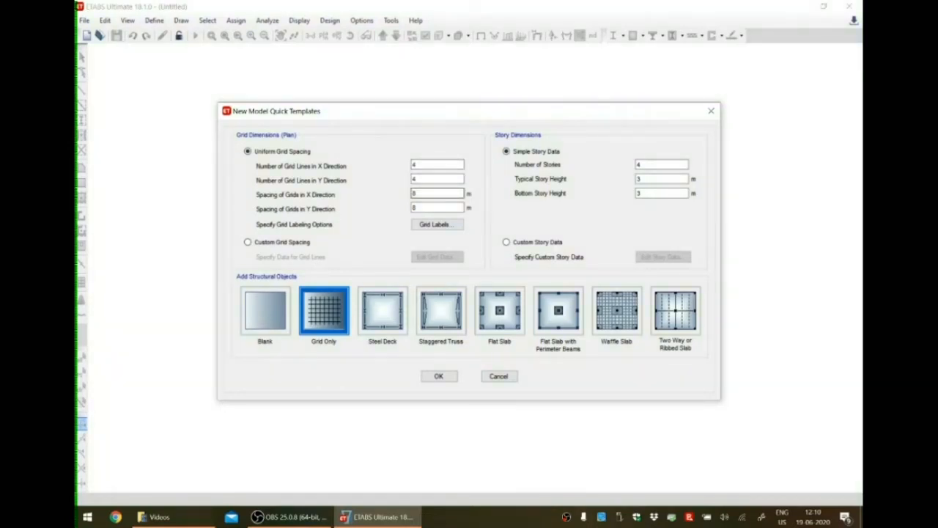
text(6)
double_click(414, 208)
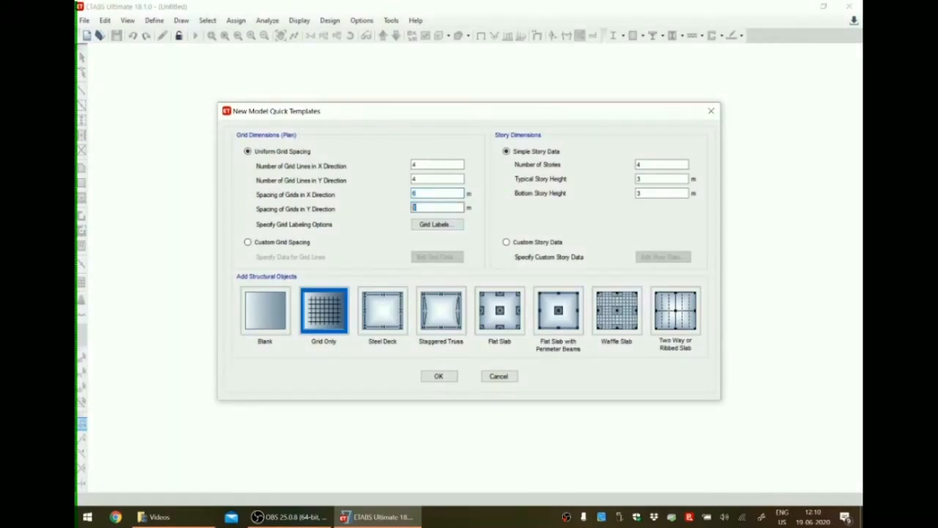
text(6)
double_click(638, 164)
text(23)
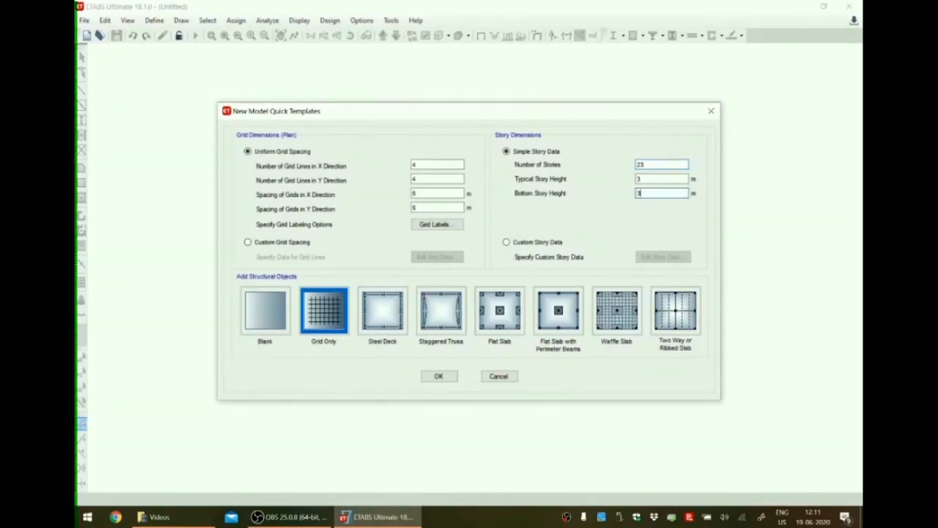
Switch to custom story data and make Story8 a master story in the story table.
click(506, 242)
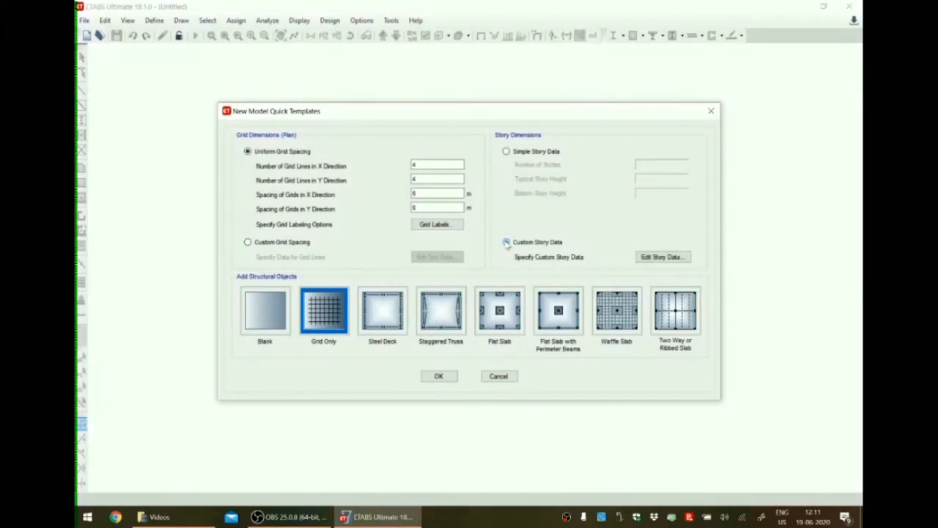
click(679, 258)
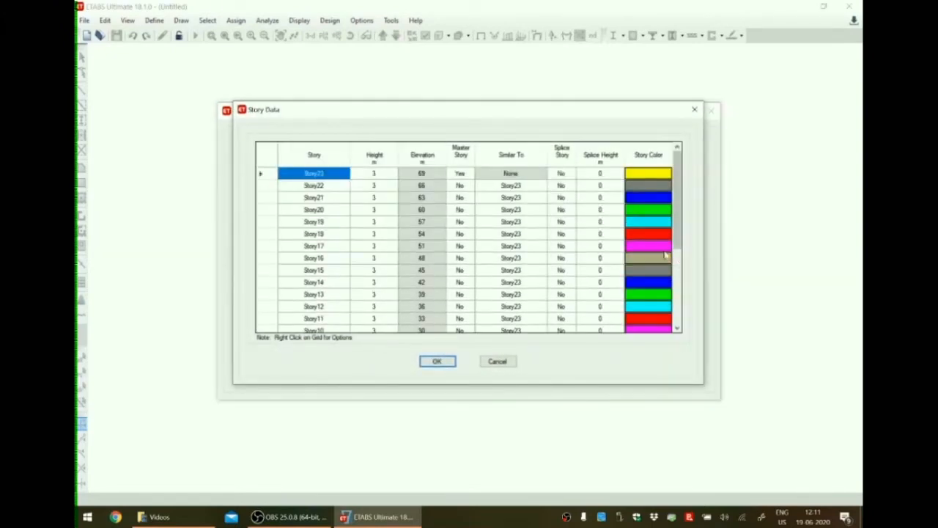
scroll(522, 245, down, 4)
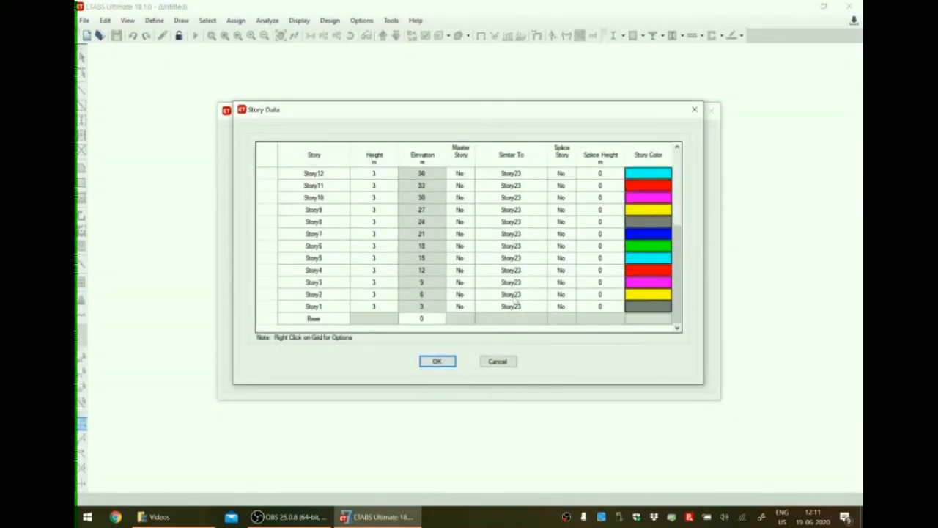
scroll(516, 294, up, 4)
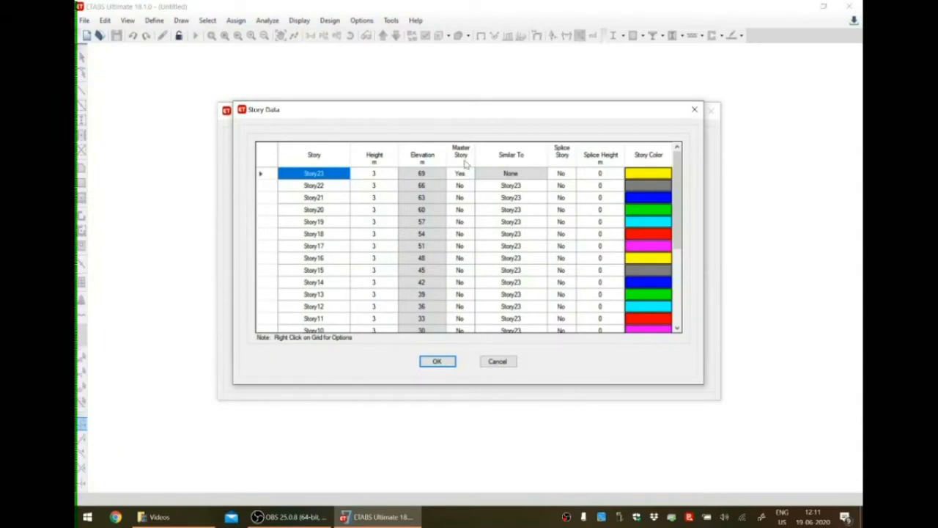
scroll(523, 202, down, 4)
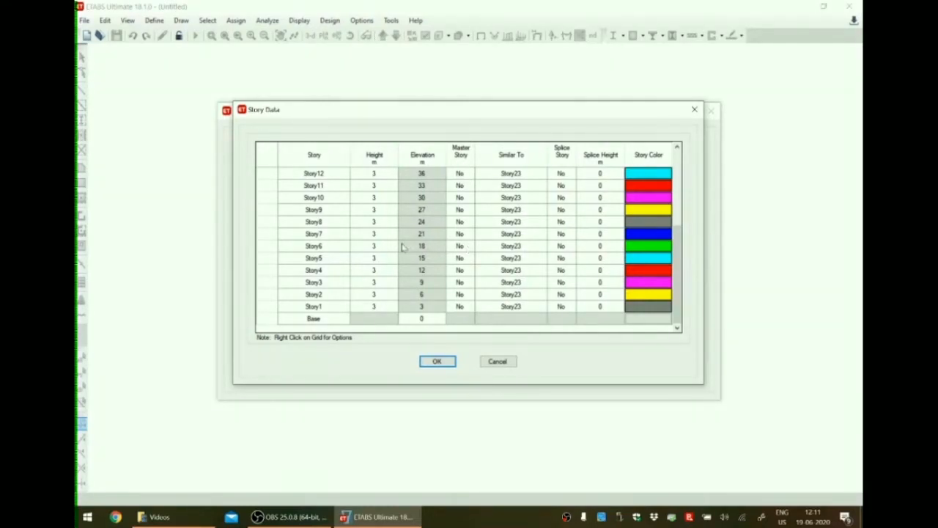
scroll(402, 248, up, 2)
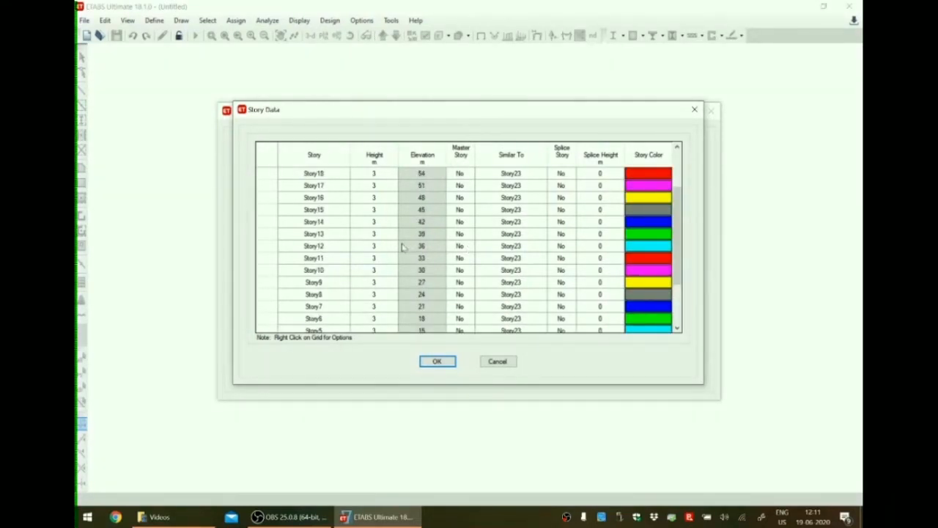
scroll(401, 247, up, 1)
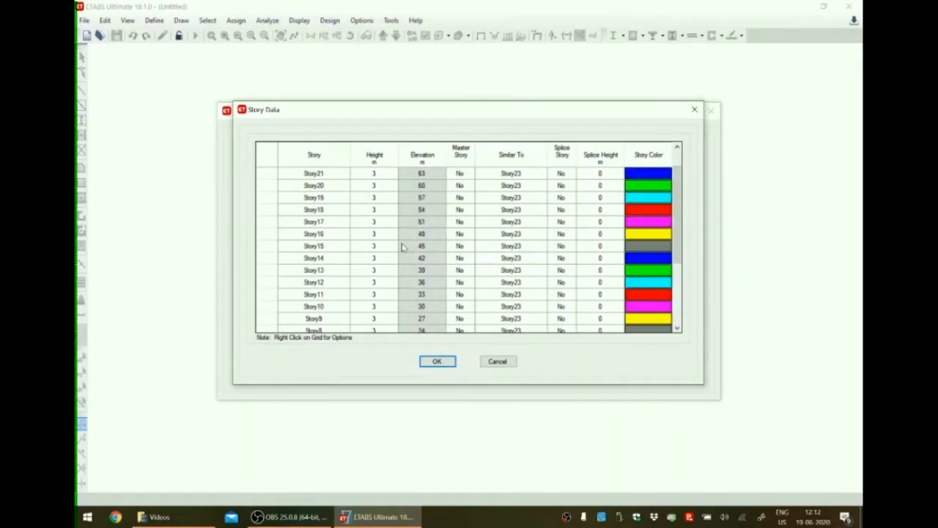
scroll(402, 248, up, 1)
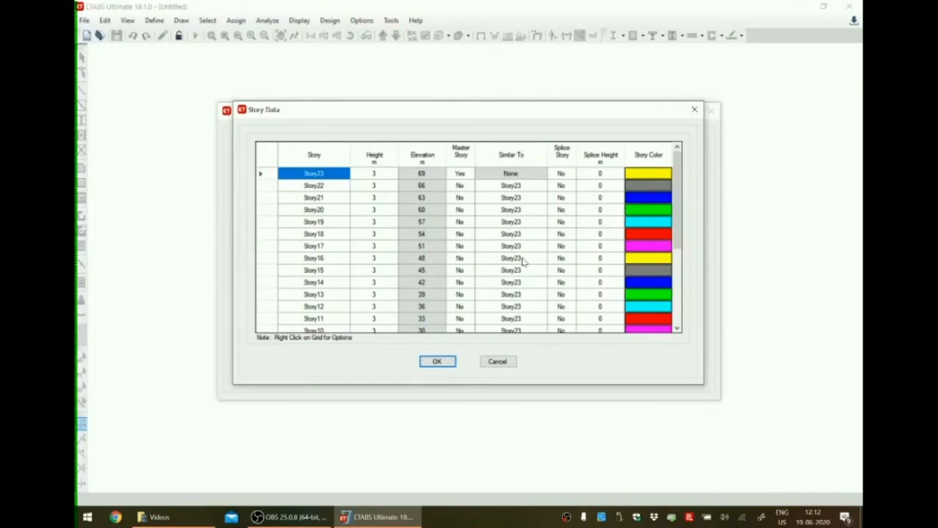
scroll(523, 261, down, 4)
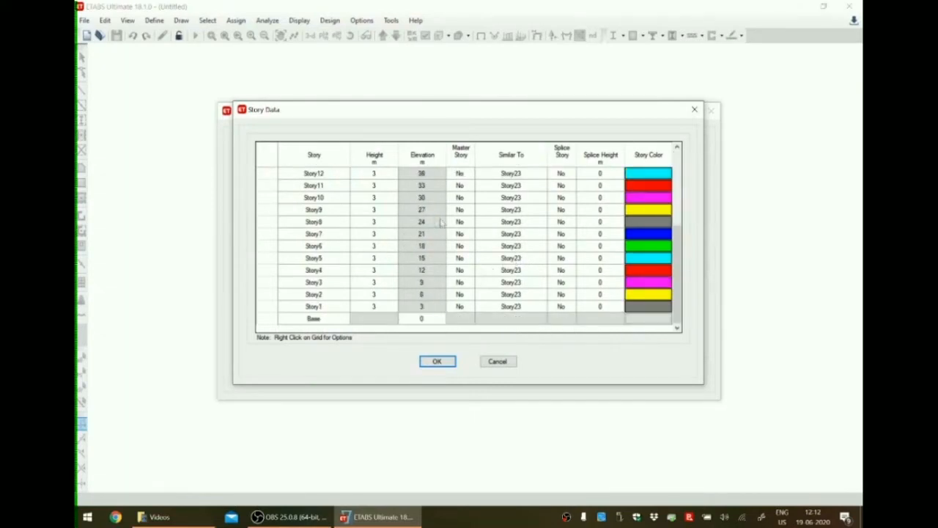
click(466, 222)
click(472, 222)
click(460, 230)
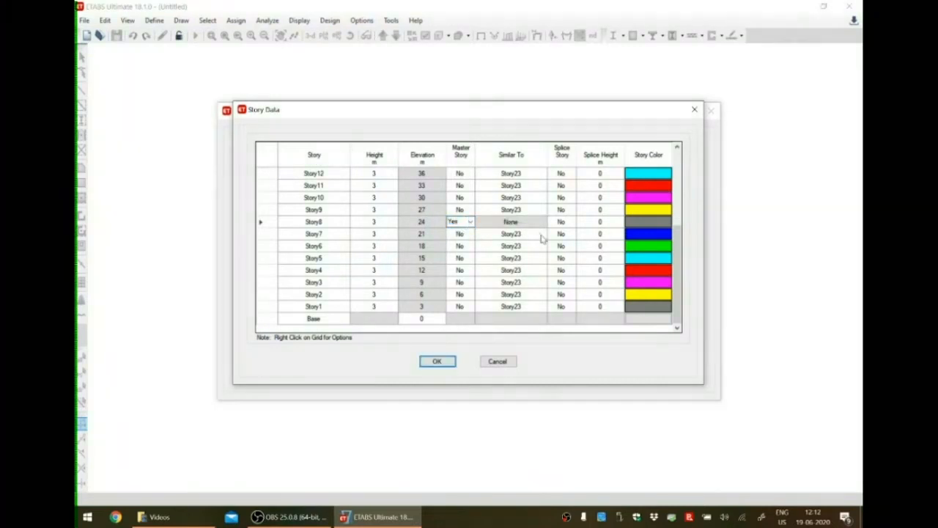
Set Story7 down through Story1 as similar to Story8.
click(541, 235)
click(542, 234)
click(536, 257)
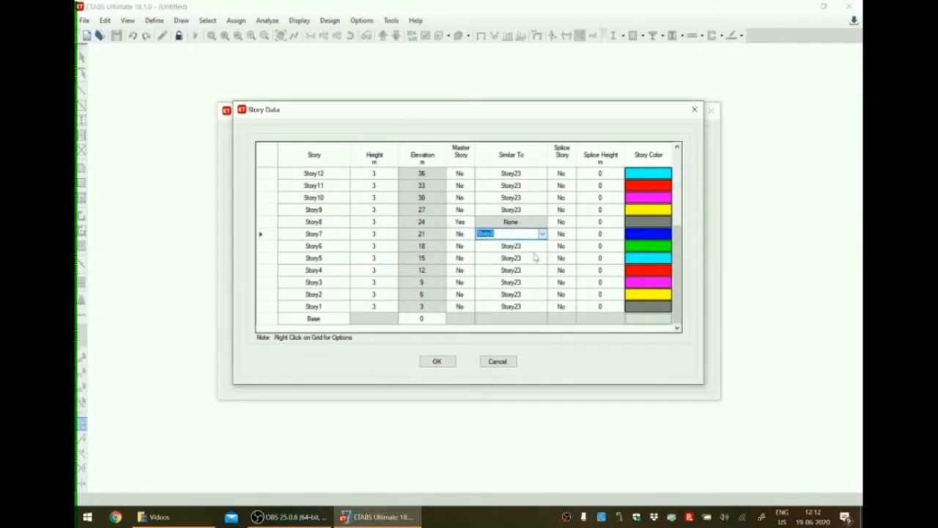
click(543, 246)
click(542, 246)
click(544, 269)
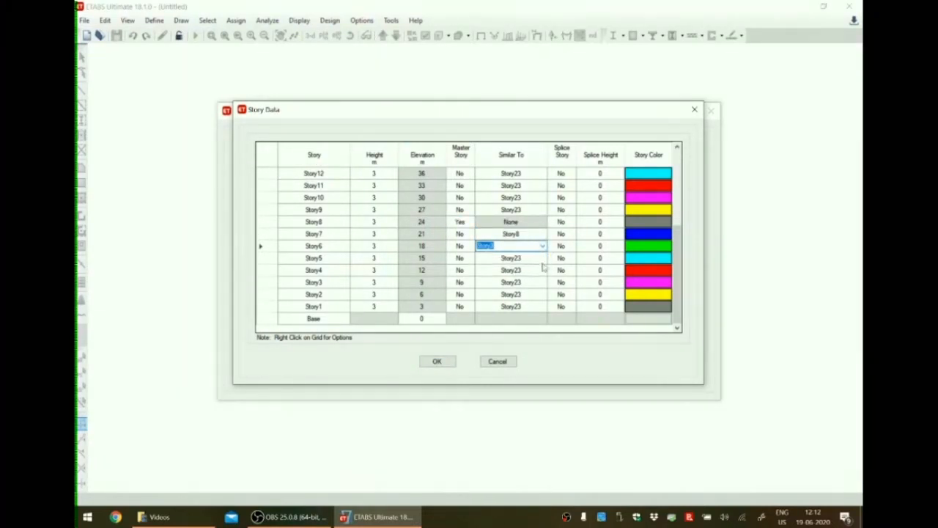
click(542, 258)
click(542, 259)
click(541, 283)
click(542, 270)
click(542, 269)
click(541, 293)
click(542, 283)
click(543, 282)
click(517, 307)
click(543, 294)
click(542, 294)
click(517, 318)
click(542, 307)
click(543, 306)
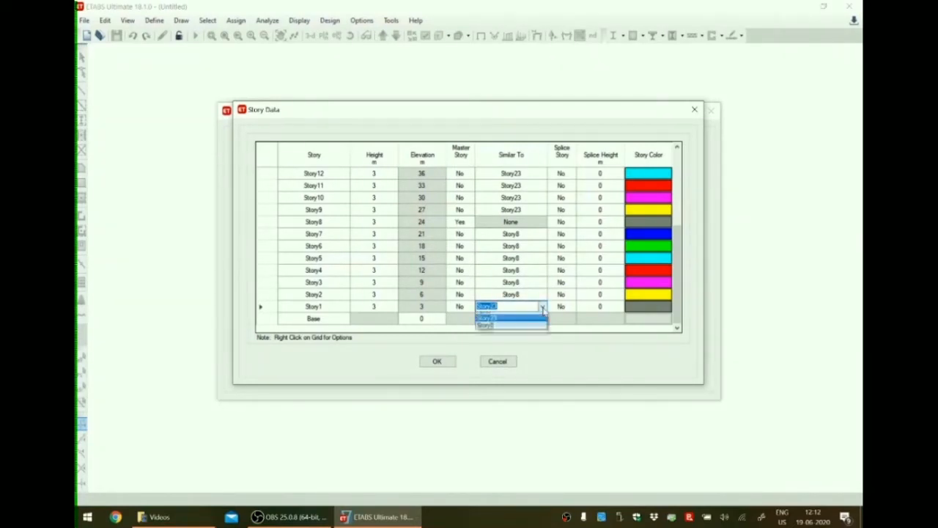
click(511, 327)
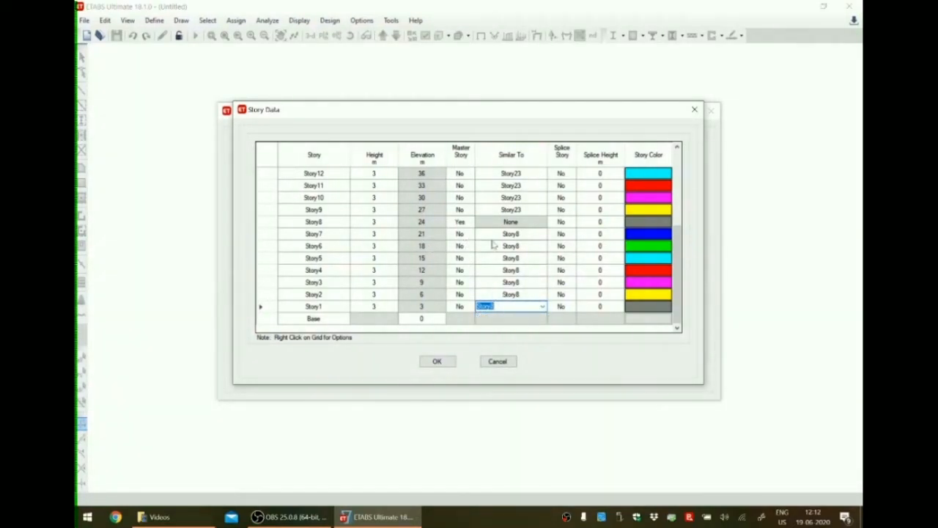
Make Story14 a master story in the story table.
scroll(412, 269, up, 1)
scroll(412, 269, down, 1)
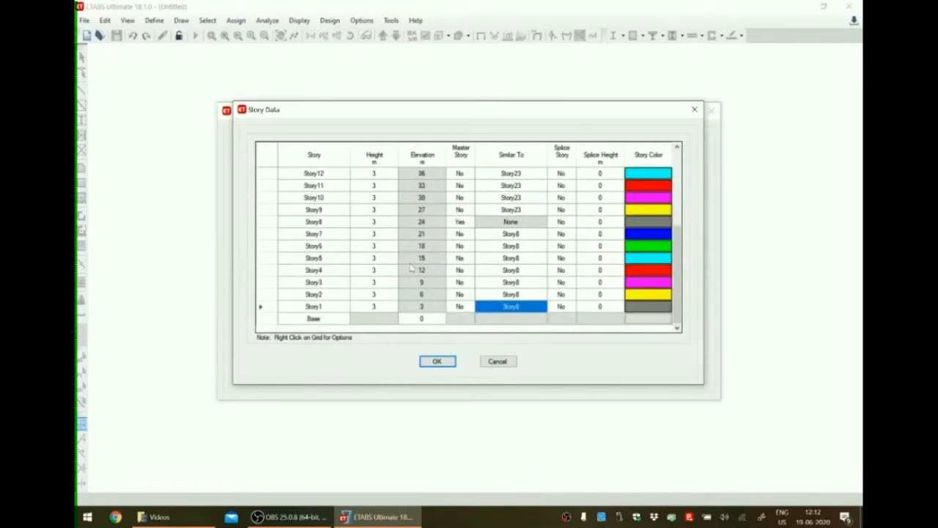
scroll(412, 269, up, 1)
click(462, 197)
click(460, 185)
click(470, 186)
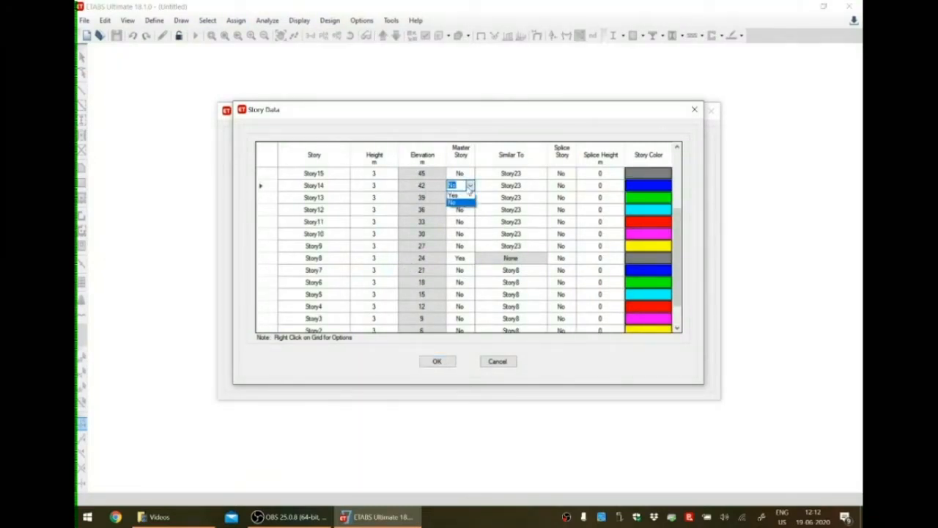
click(458, 197)
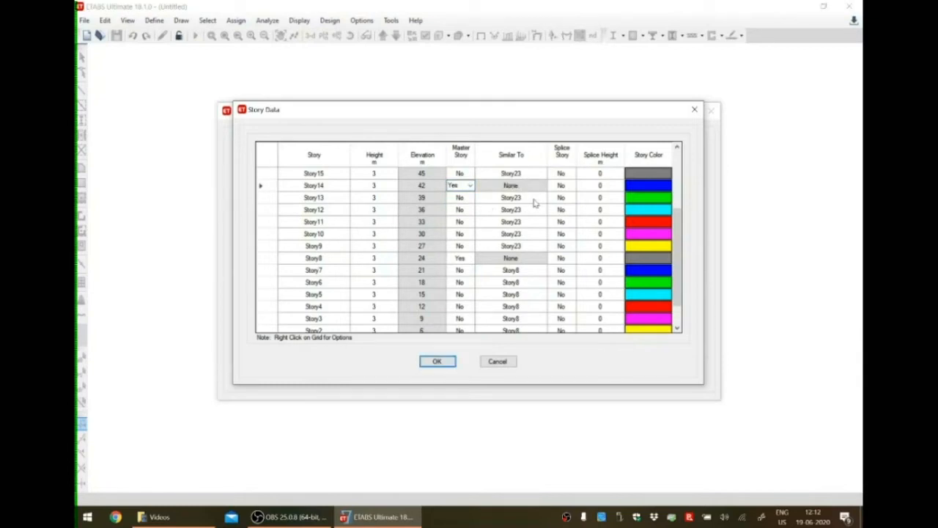
Set Story13 down through Story9 as similar to Story14.
click(534, 201)
click(542, 197)
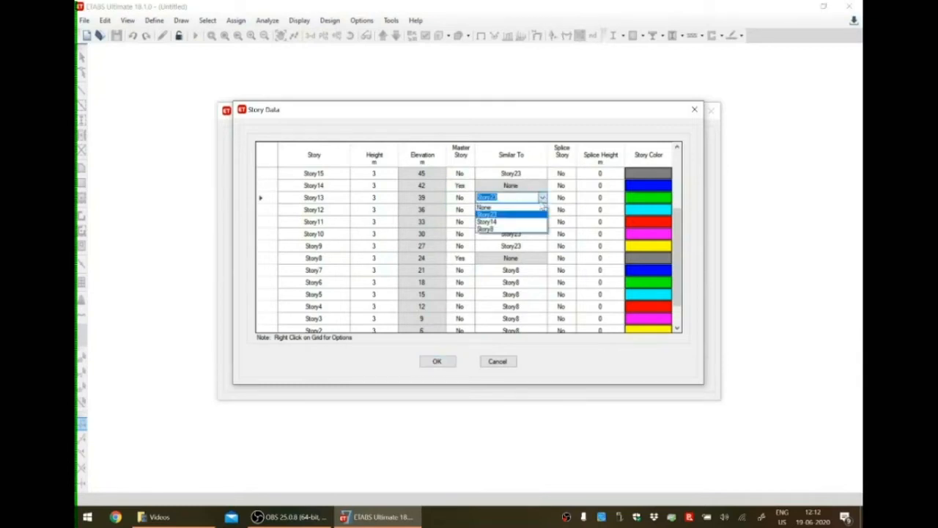
click(512, 222)
click(535, 211)
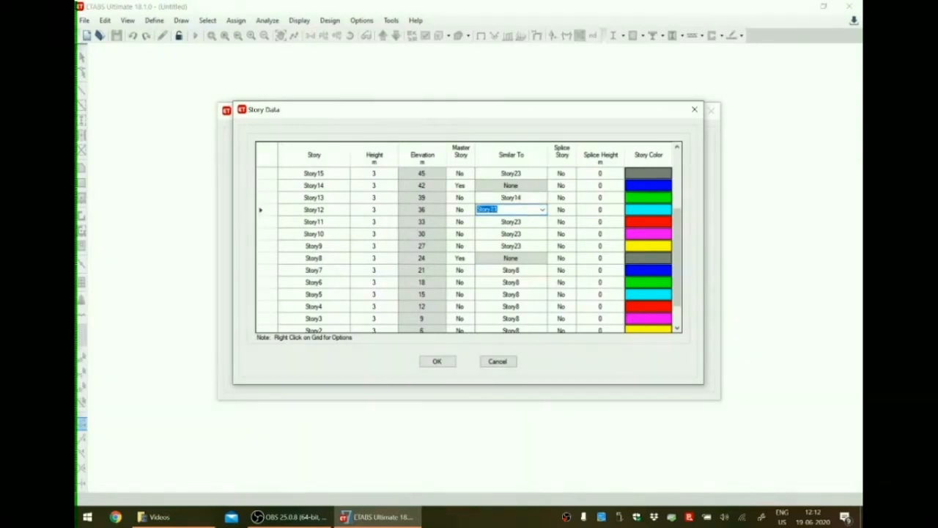
click(543, 210)
click(506, 233)
click(535, 221)
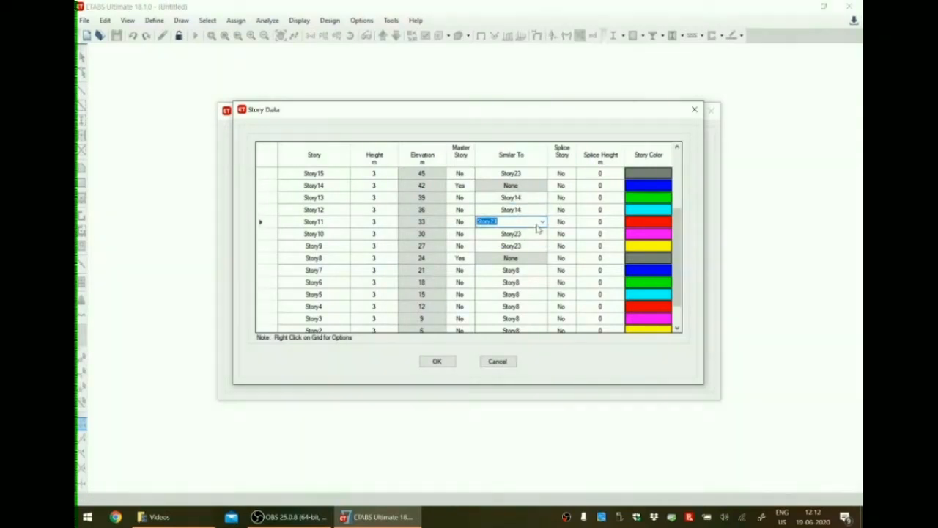
click(542, 221)
click(495, 248)
click(535, 233)
click(542, 233)
click(510, 258)
click(535, 245)
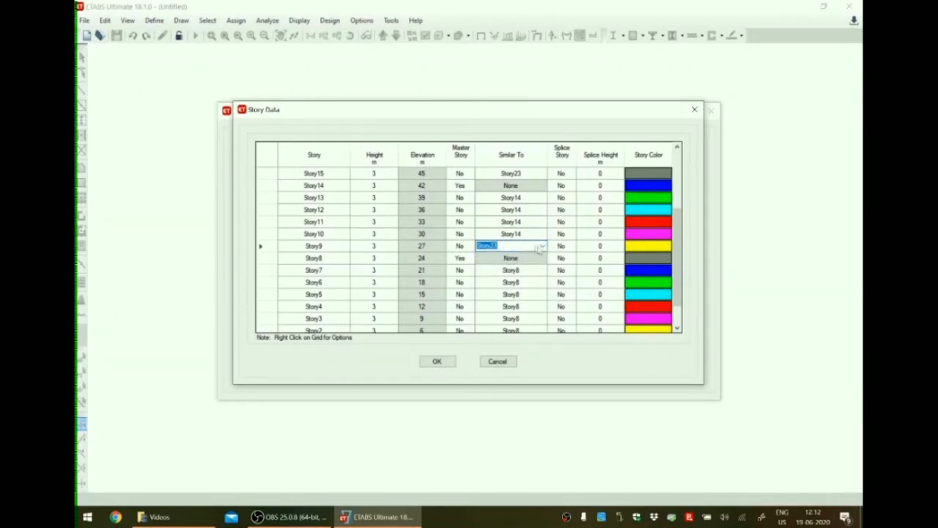
click(543, 245)
click(511, 269)
click(436, 235)
Make Story19 a master story in the story table.
scroll(414, 260, up, 2)
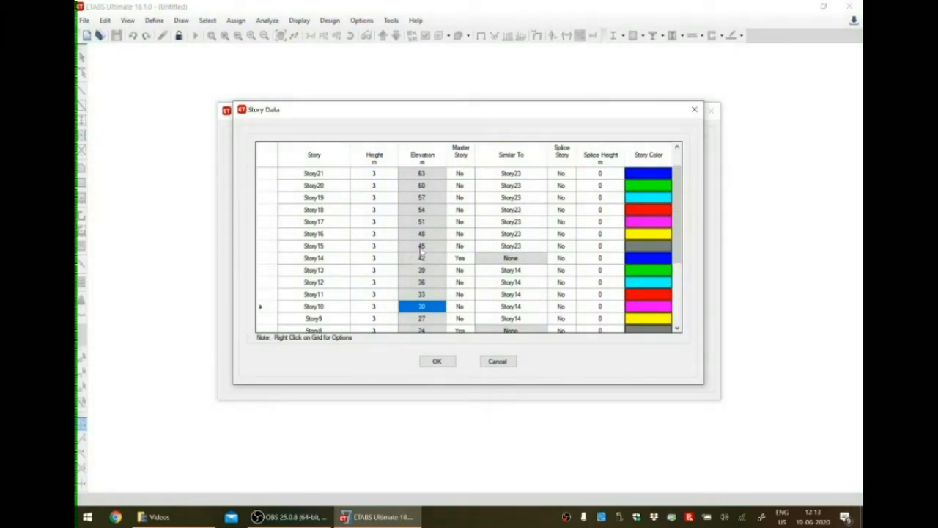
click(465, 199)
click(464, 200)
click(464, 209)
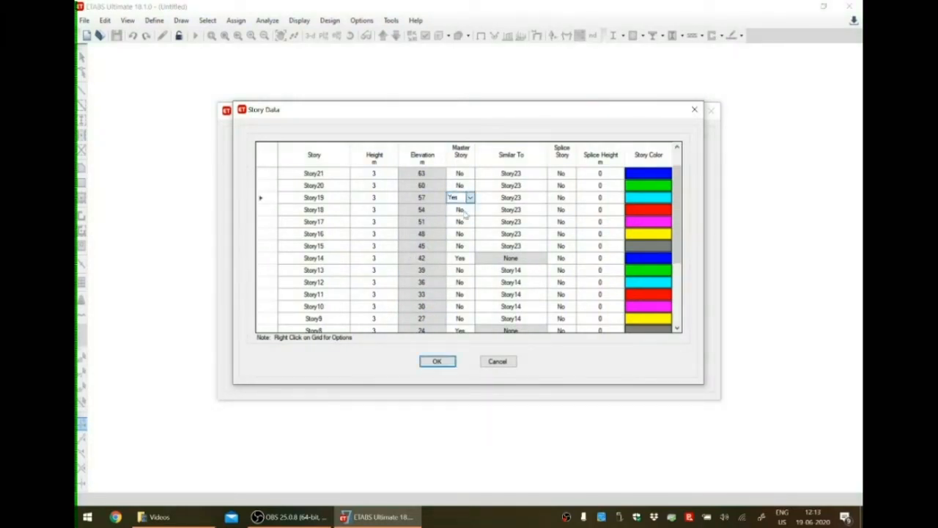
Set Story18 down through Story15 as similar to Story19, and review the completed story table.
click(541, 211)
click(542, 210)
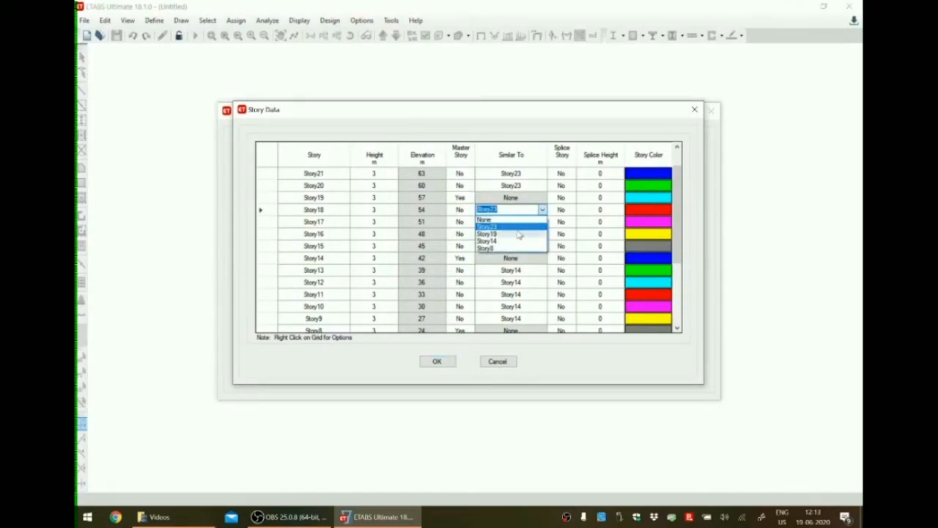
click(541, 233)
click(543, 221)
click(543, 222)
click(504, 249)
click(538, 235)
click(543, 234)
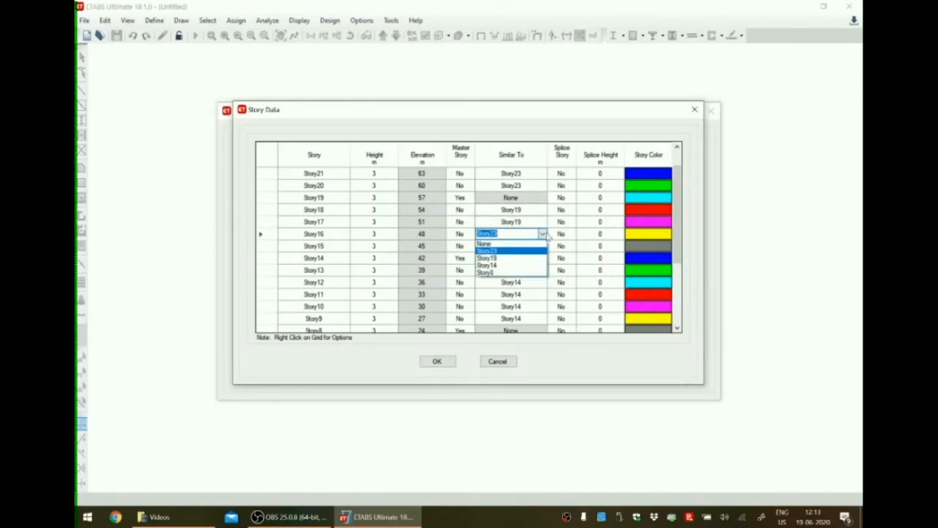
click(533, 256)
click(538, 247)
click(542, 246)
click(504, 273)
click(397, 213)
scroll(396, 227, up, 1)
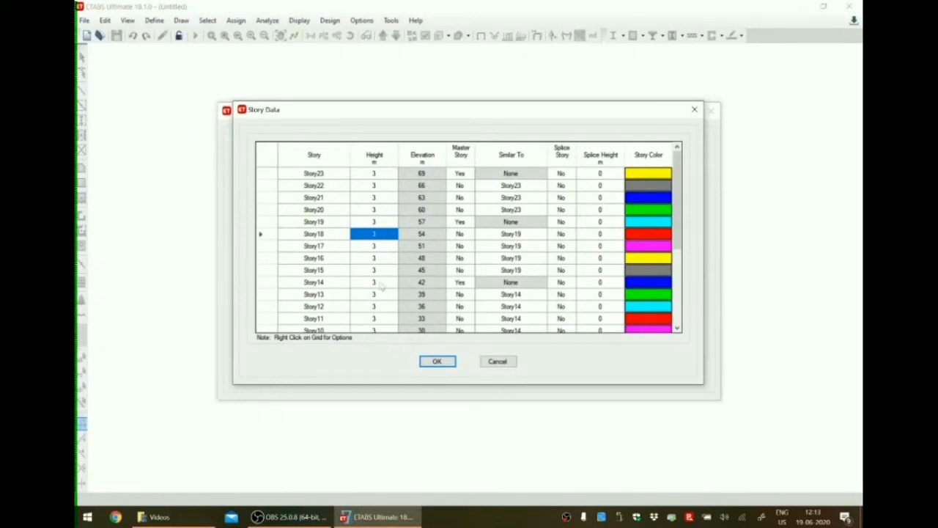
scroll(393, 282, down, 2)
scroll(392, 282, down, 2)
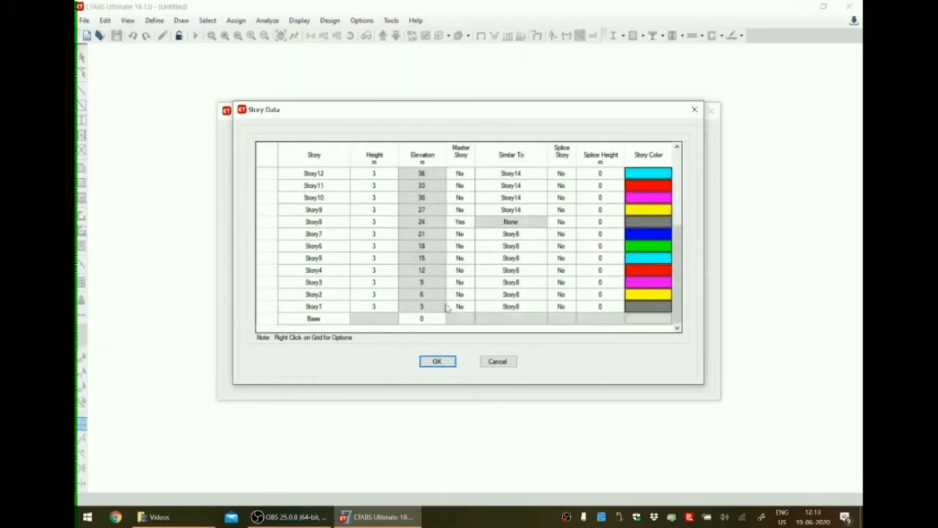
Accept the custom story data and create the model with the Grid Only template.
scroll(447, 308, up, 4)
scroll(446, 308, down, 3)
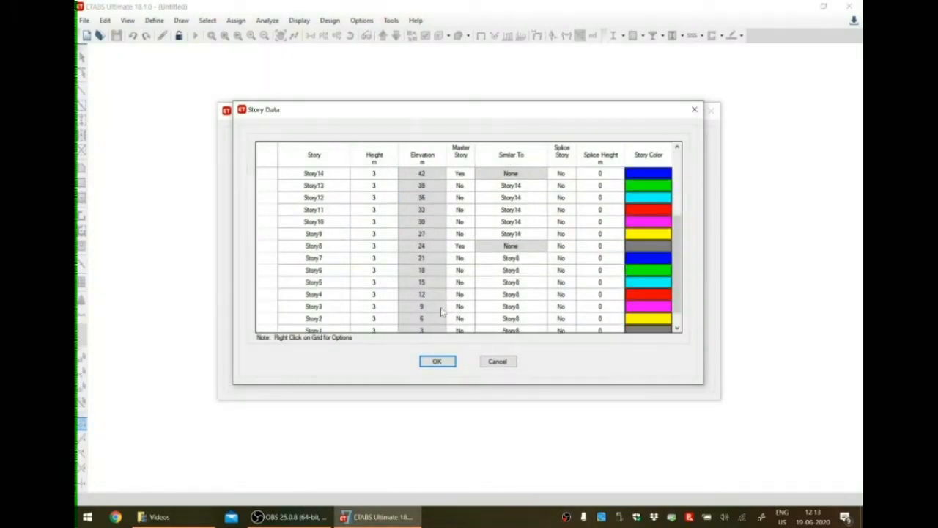
click(438, 366)
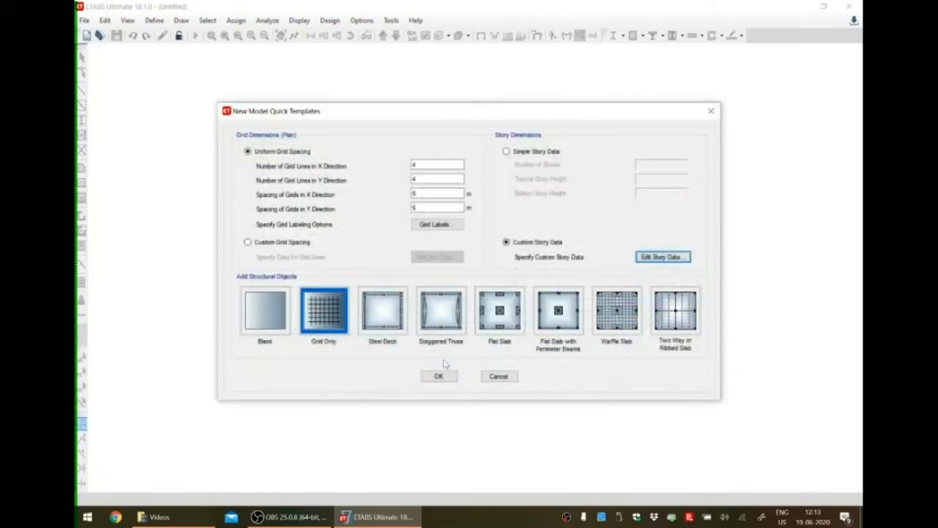
click(338, 320)
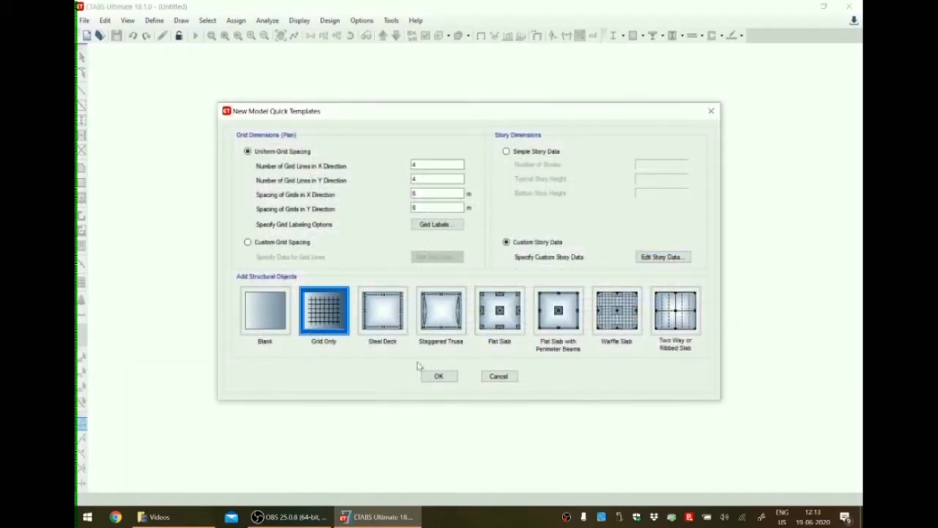
click(440, 376)
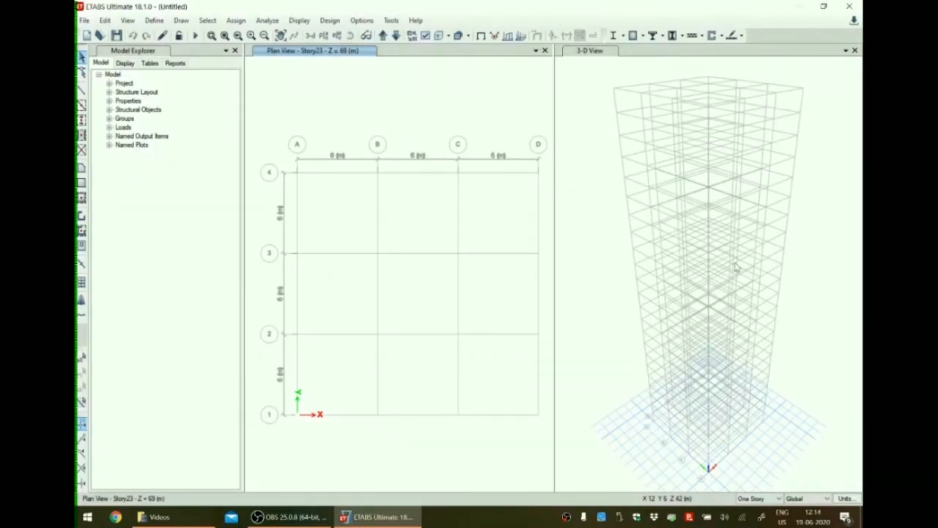
Add a new concrete material for region India, Indian standard, grade M40, keeping its default properties.
click(155, 22)
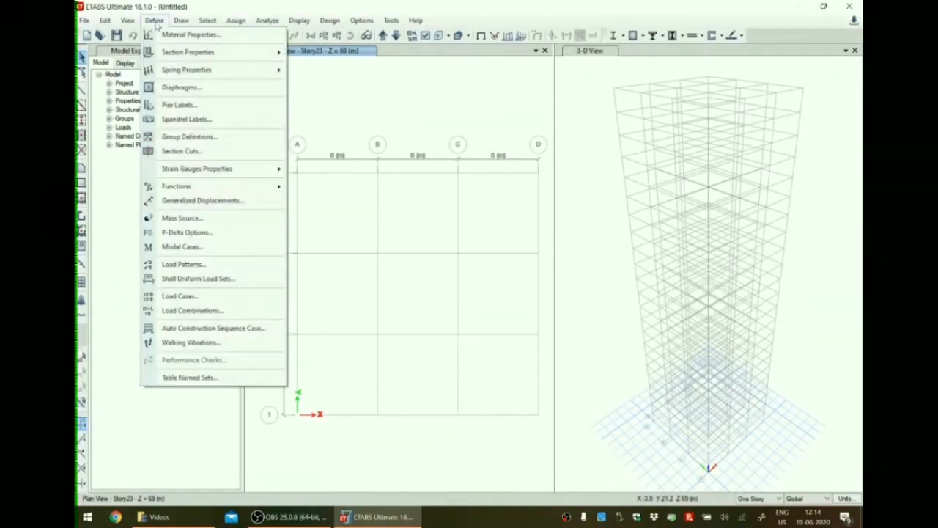
click(179, 34)
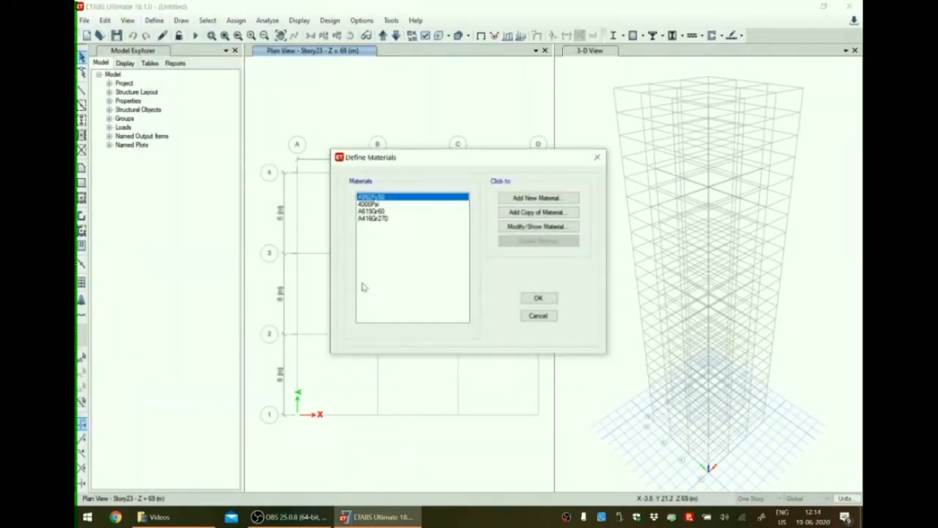
click(535, 205)
click(493, 226)
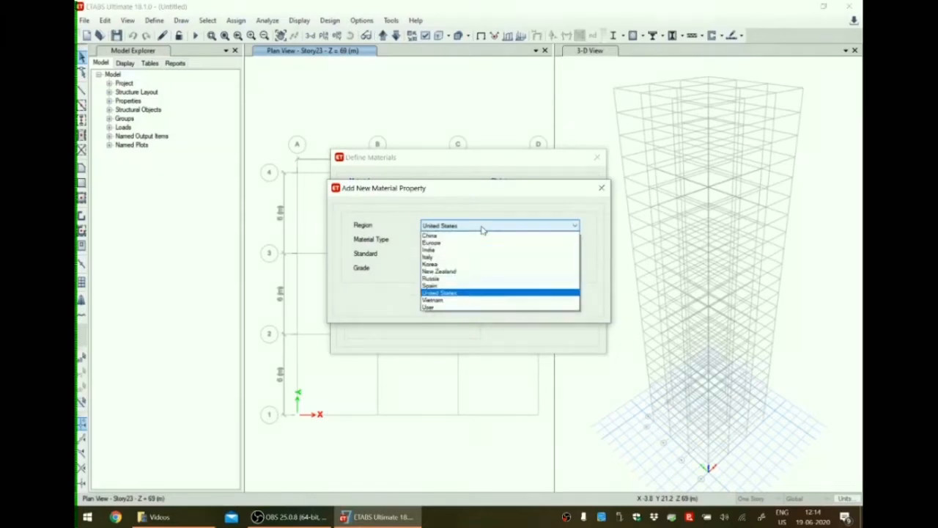
click(442, 252)
click(449, 242)
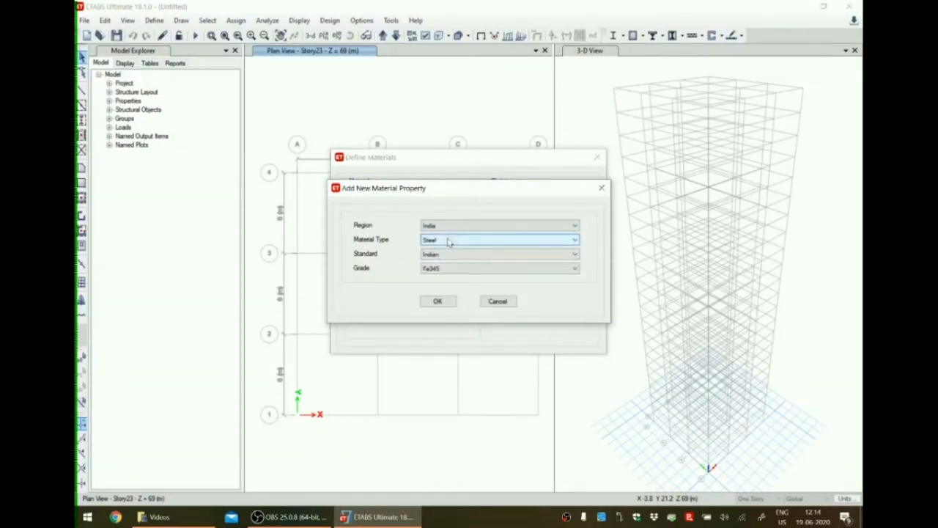
click(450, 241)
click(443, 258)
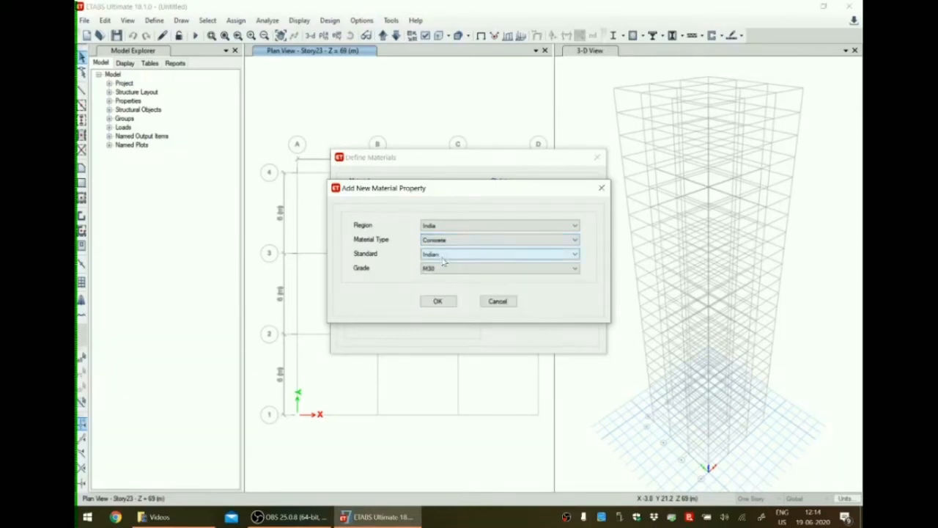
click(445, 268)
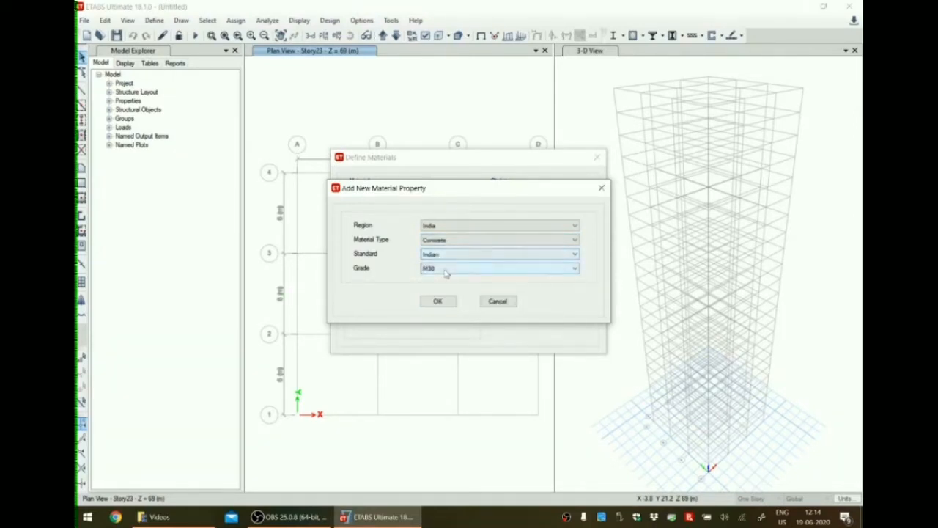
click(433, 314)
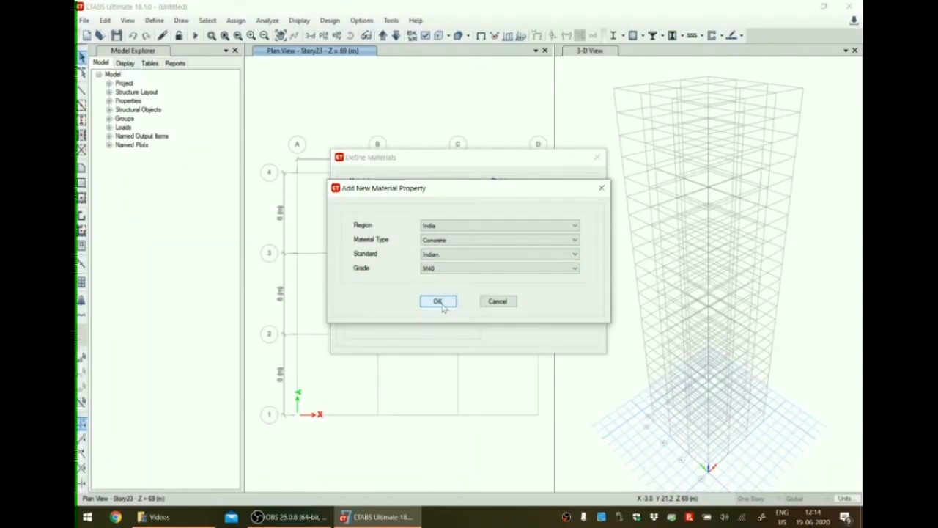
click(442, 307)
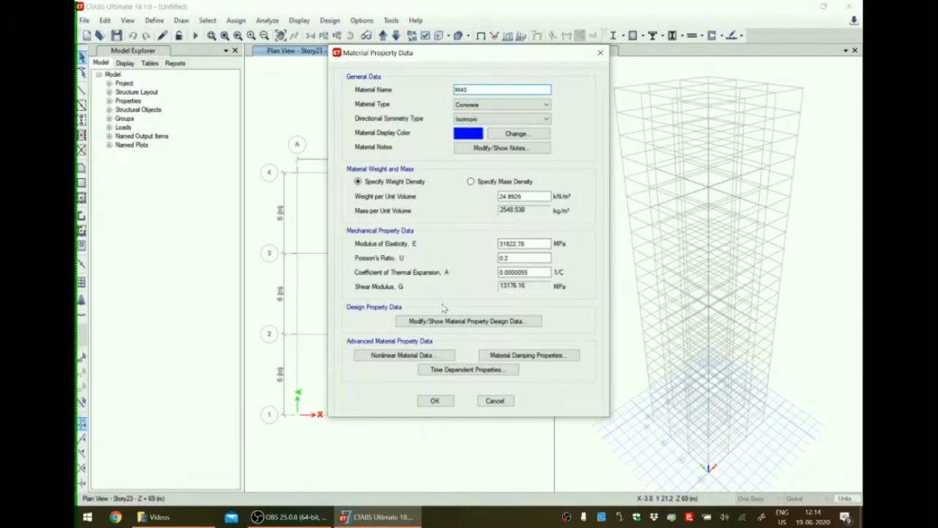
click(435, 401)
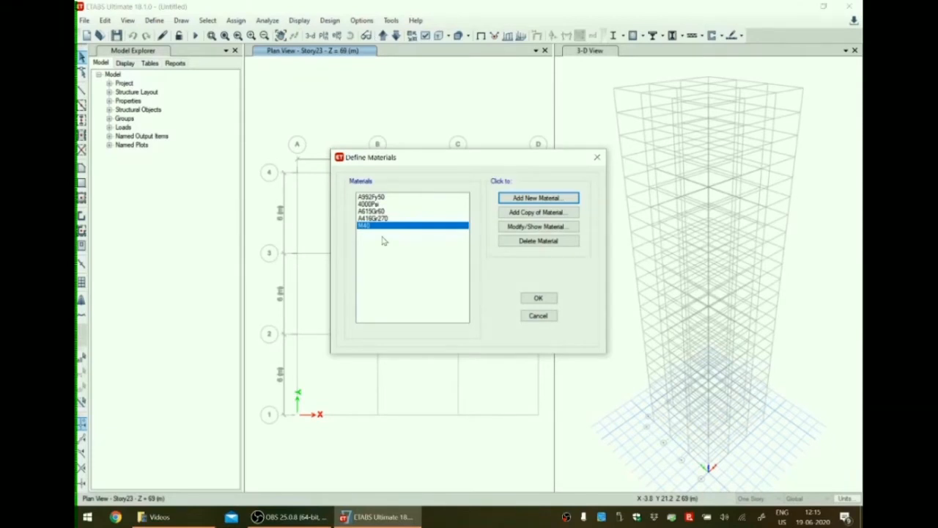
Add a new Indian rebar material of HYSD Grade 500 with its default properties.
click(541, 199)
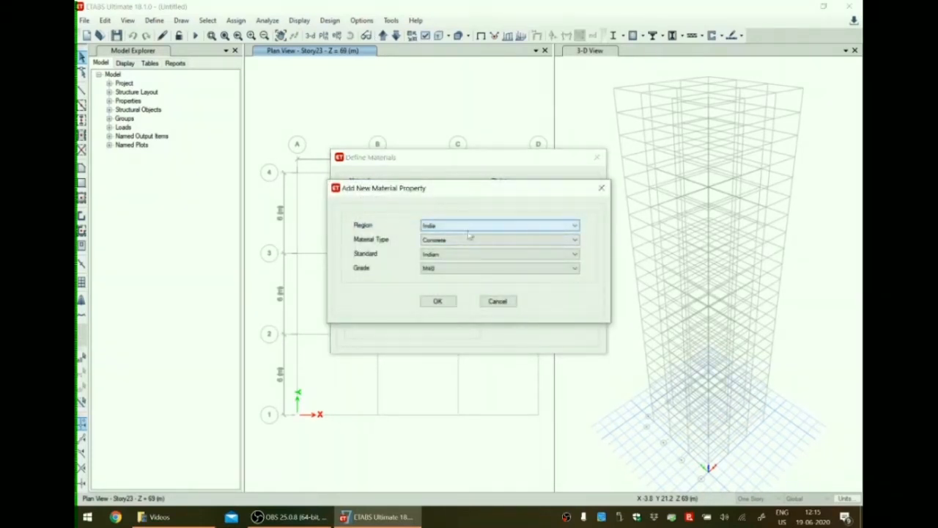
click(447, 242)
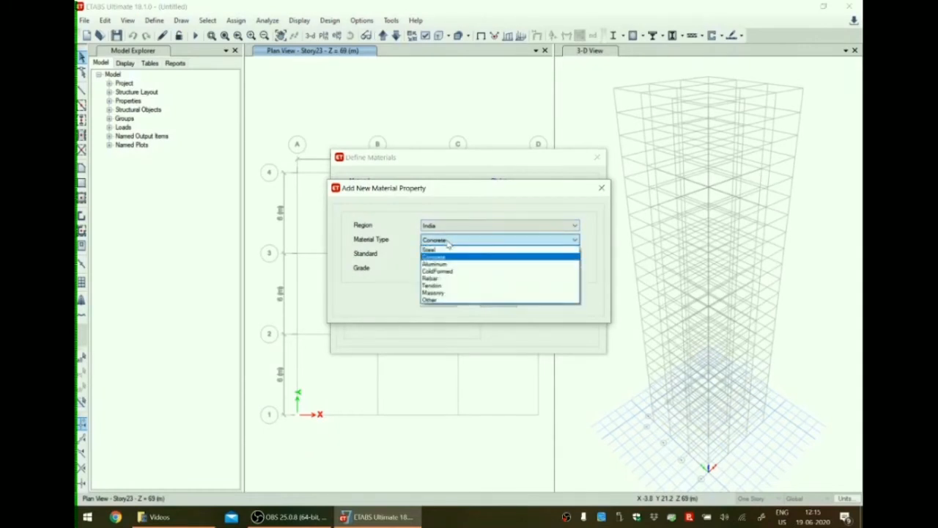
click(442, 279)
click(451, 269)
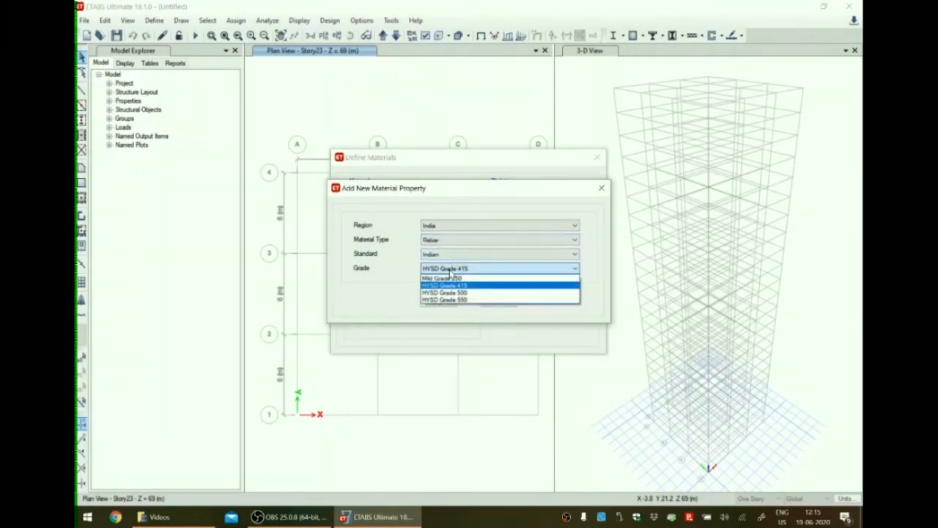
click(453, 292)
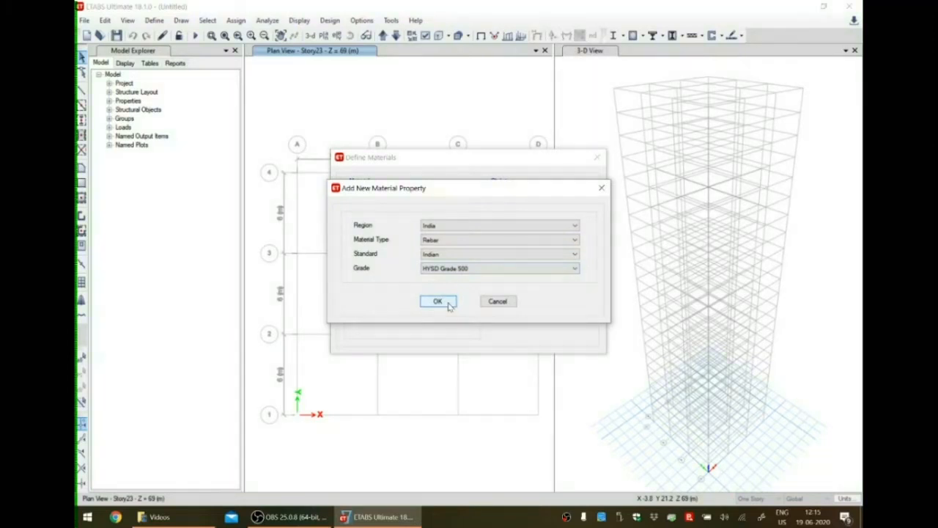
click(449, 305)
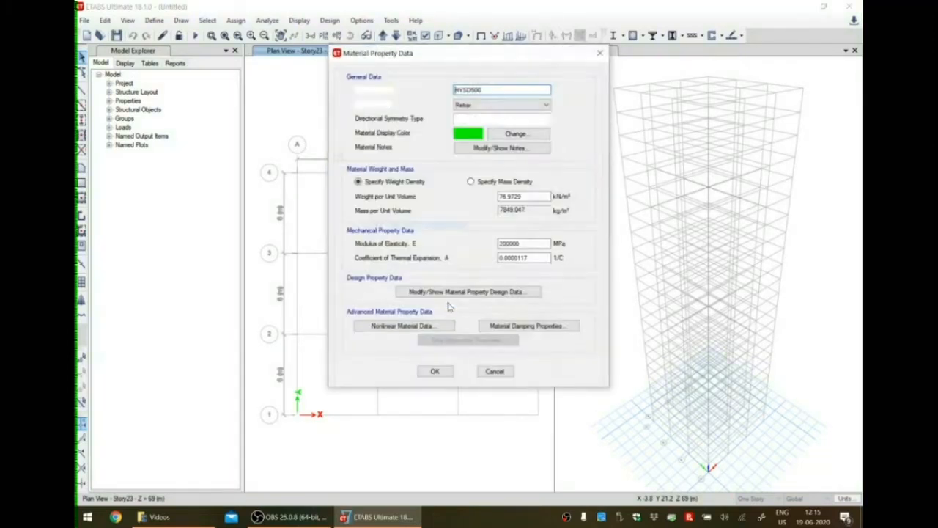
click(438, 372)
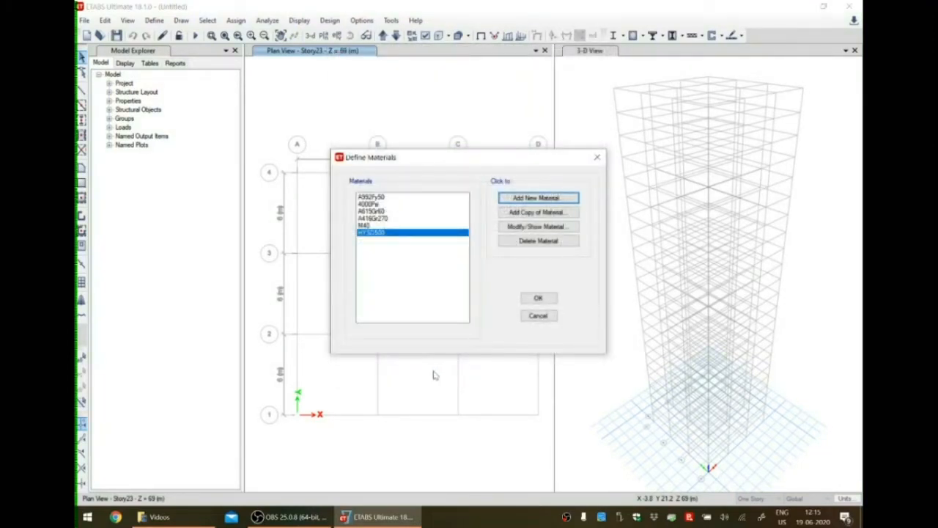
Add a new Indian rebar material of Mild Grade 250 with default properties and accept the material definitions.
click(535, 198)
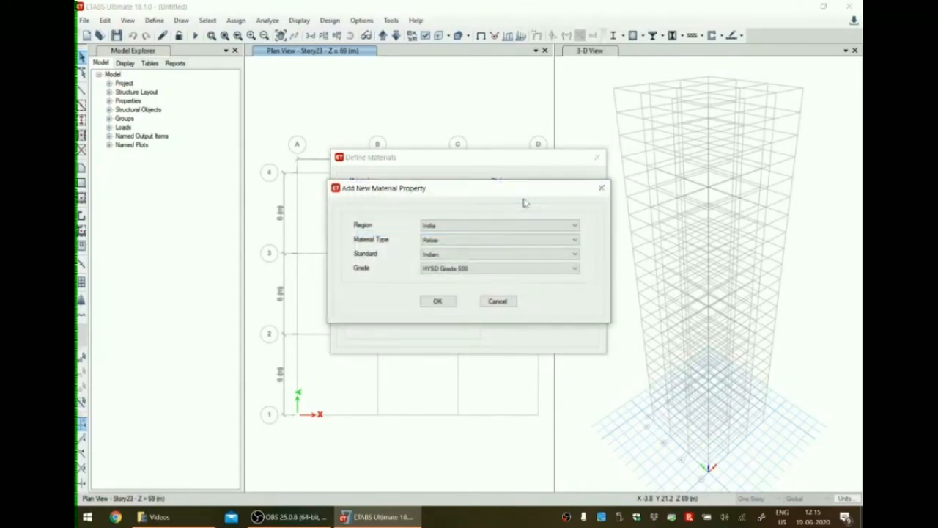
click(455, 268)
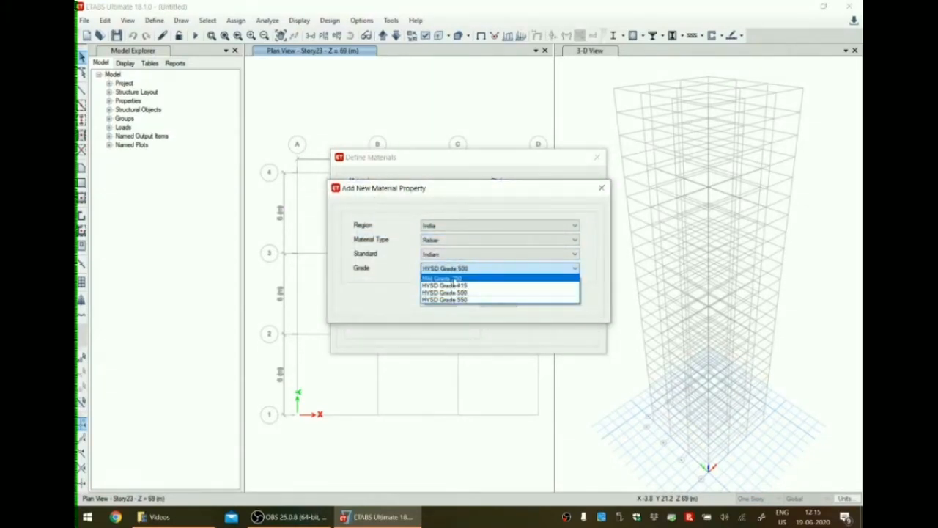
click(455, 280)
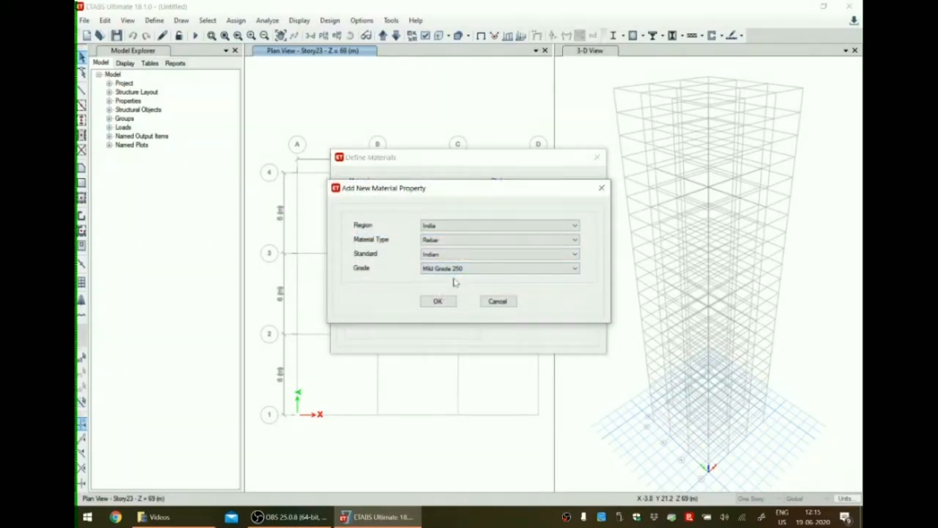
click(438, 301)
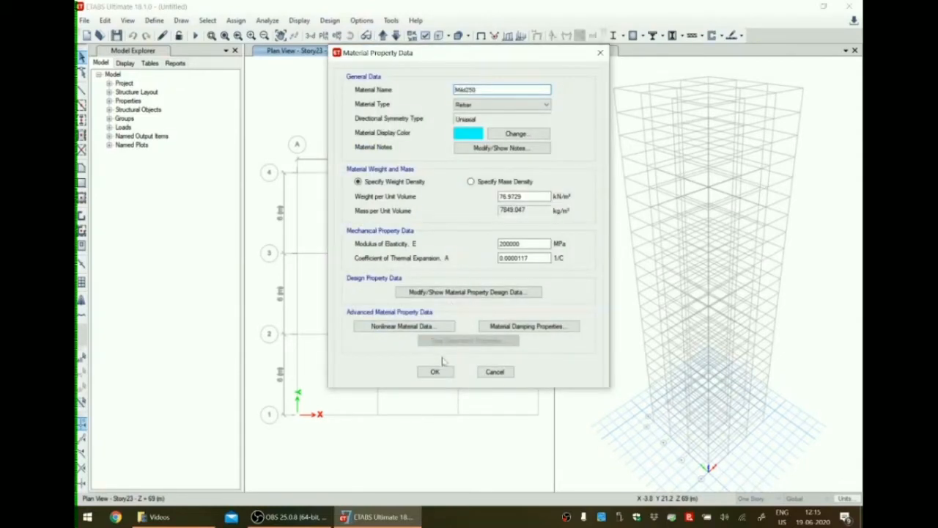
click(438, 372)
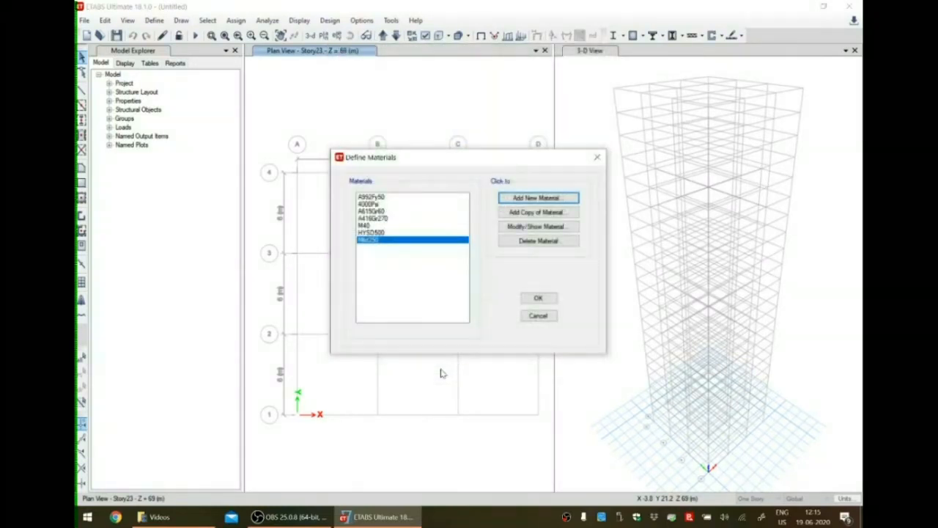
click(371, 226)
click(370, 232)
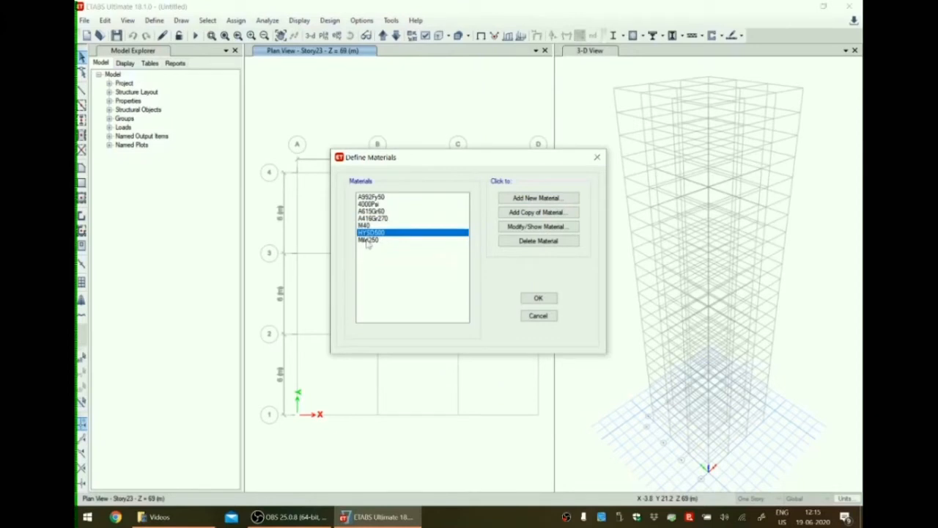
click(368, 240)
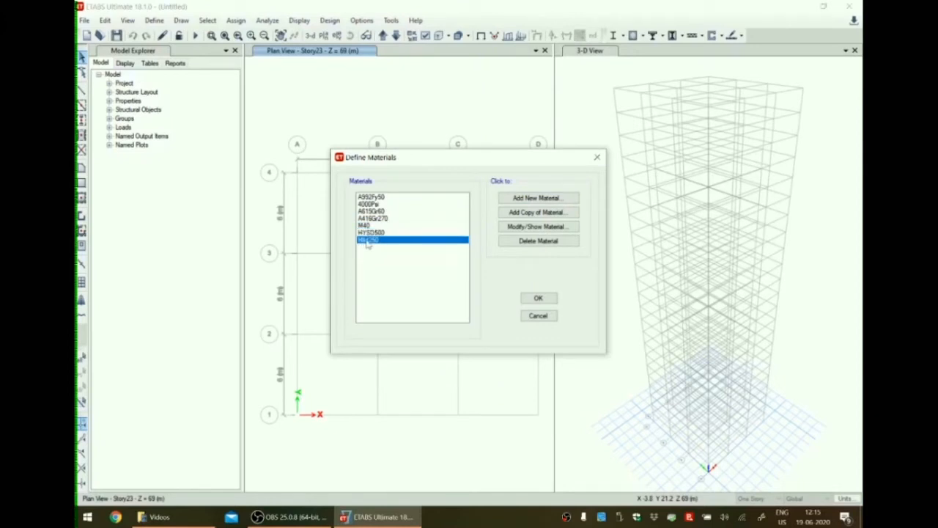
click(540, 299)
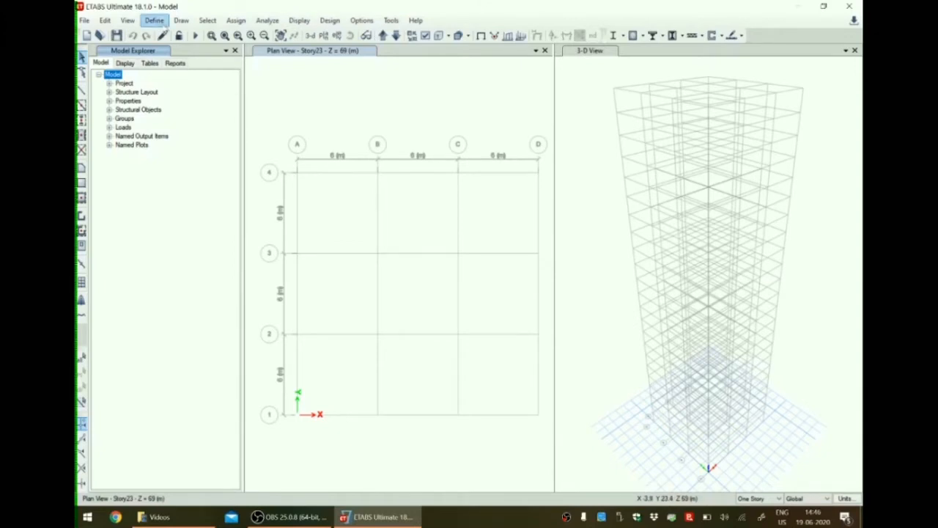
Add a new concrete rectangular frame section named C 500x500 and assign it the M40 material.
click(157, 21)
click(158, 22)
click(159, 22)
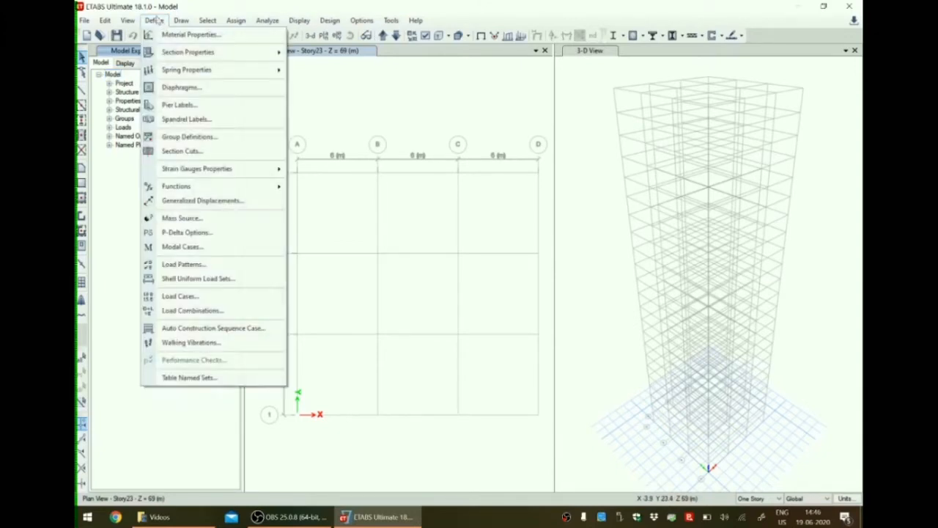
mouse_move(169, 53)
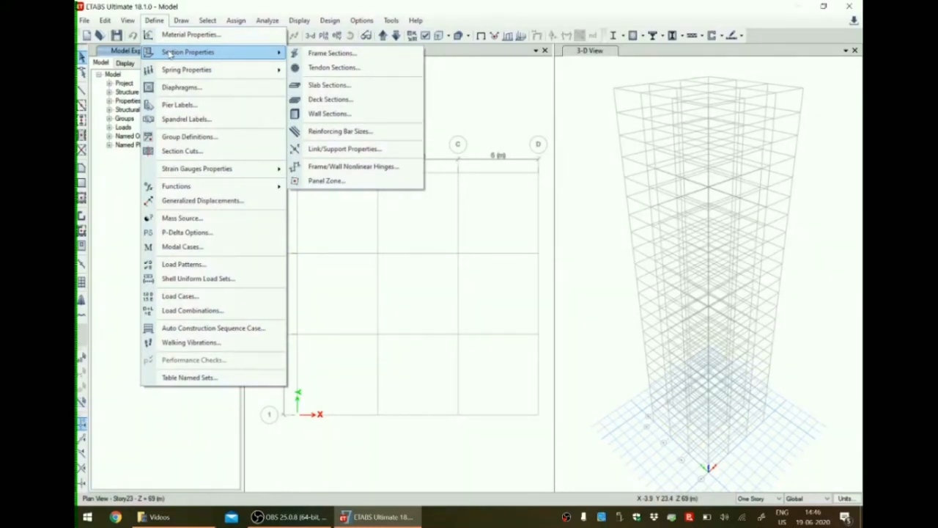
click(330, 54)
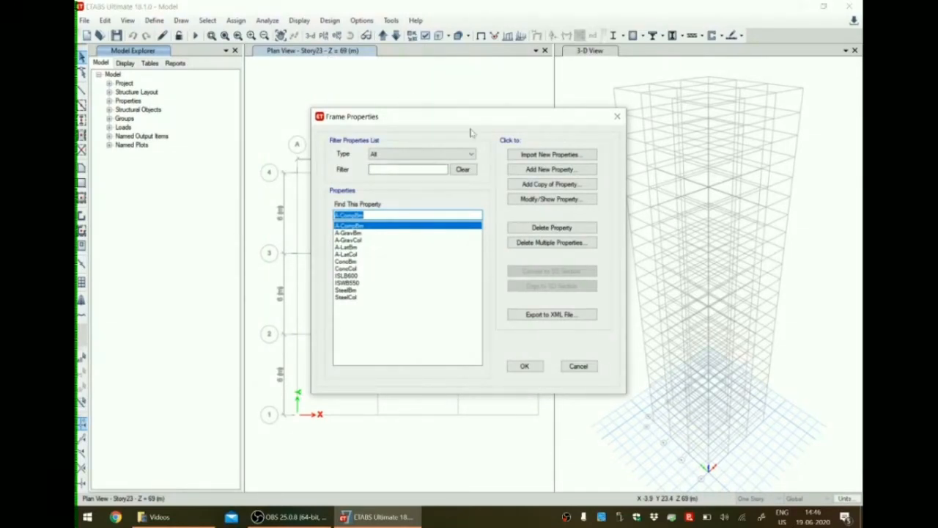
click(537, 170)
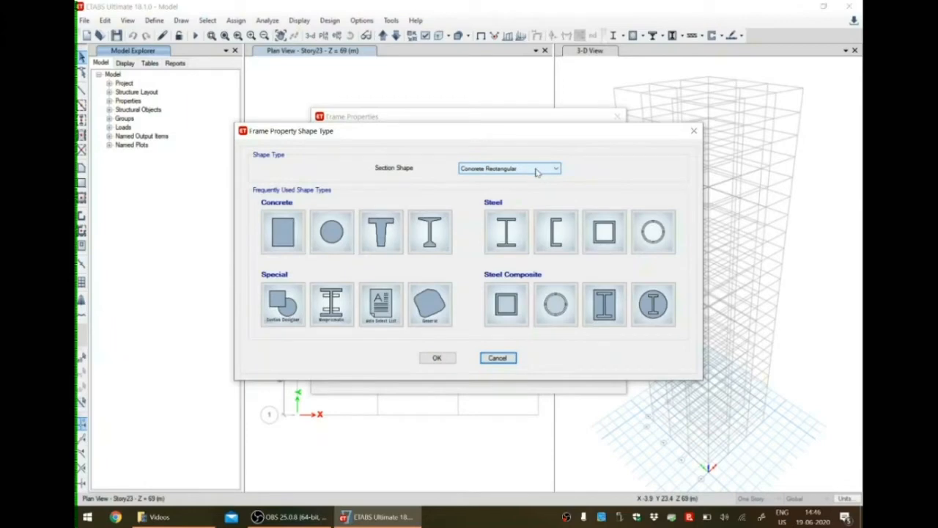
click(294, 231)
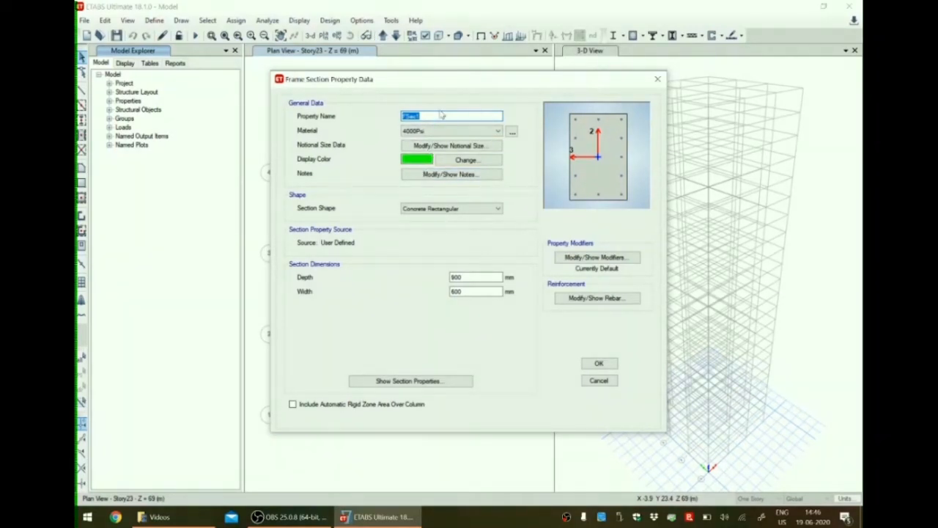
text(C 500x500)
click(440, 131)
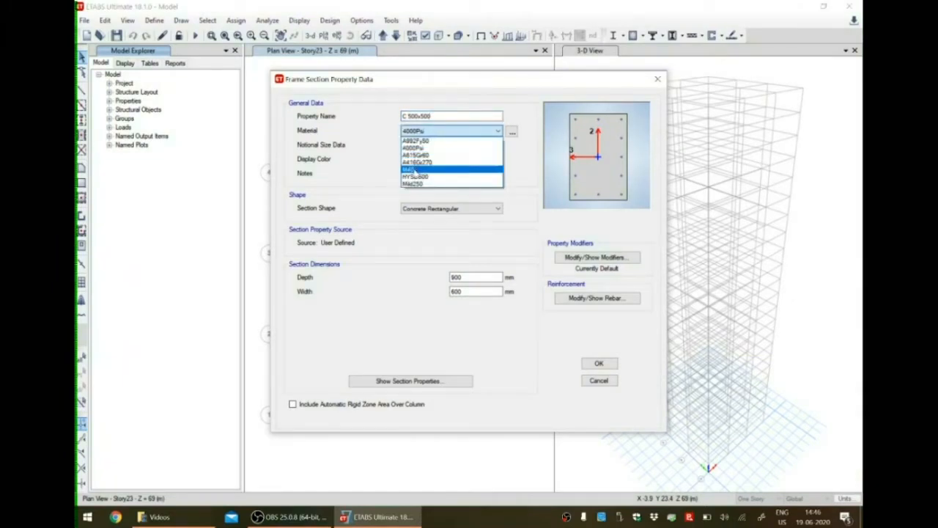
click(413, 169)
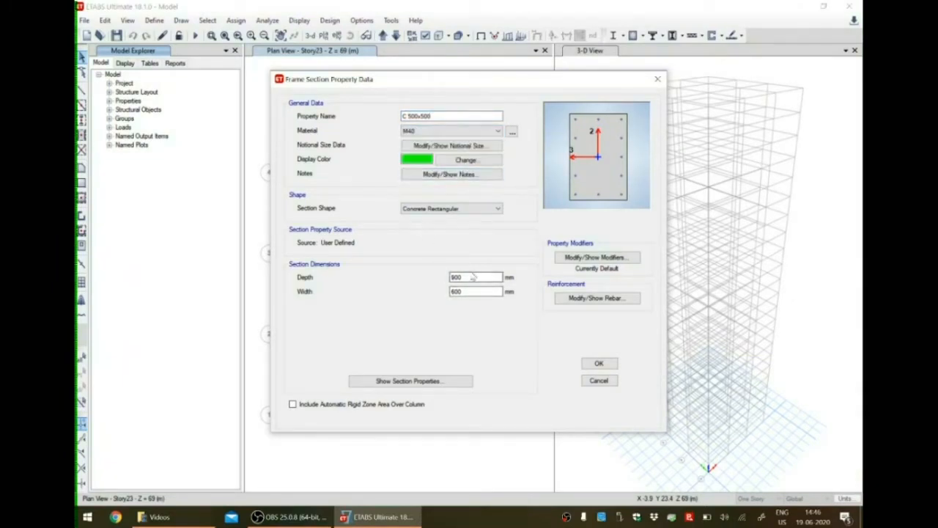
Set both the depth and the width of the C 500x500 section to 500 mm.
drag(501, 277, 420, 284)
text(6)
key(BackSpace)
text(500)
key(Tab)
text(500)
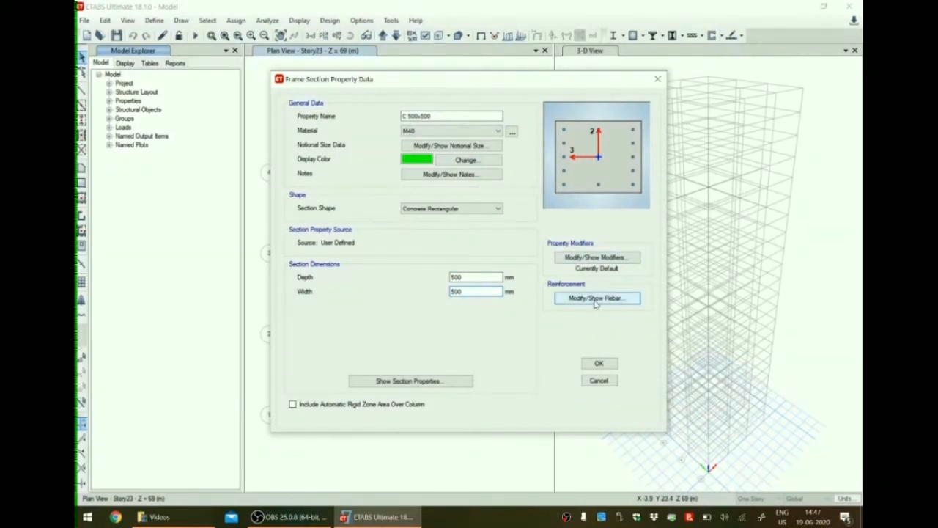
Set the C 500x500 column's rebar materials to HYSD500 for longitudinal bars and Mild250 for ties, and accept the section.
click(595, 298)
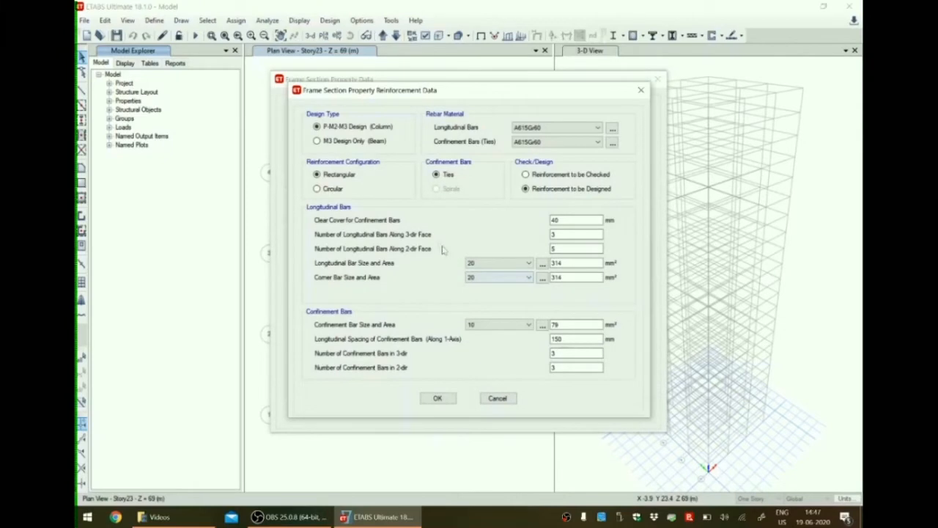
click(550, 128)
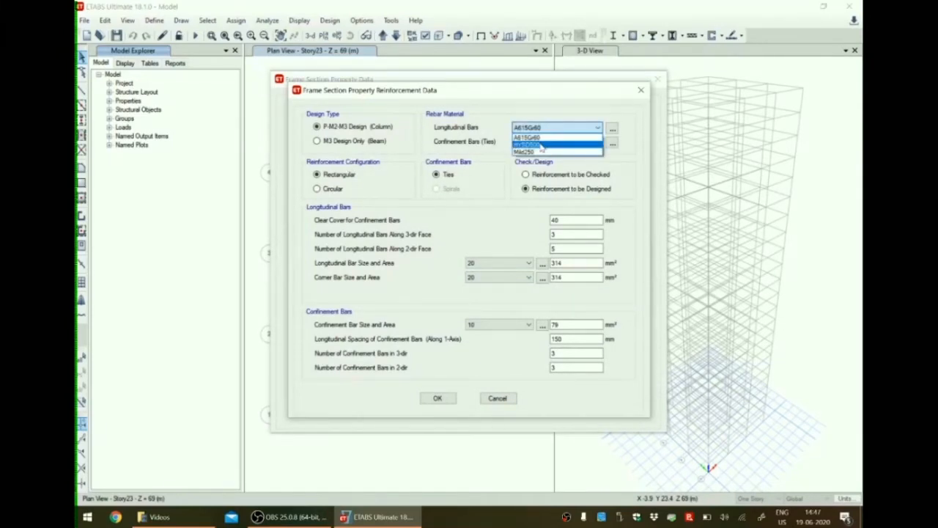
click(541, 145)
click(544, 143)
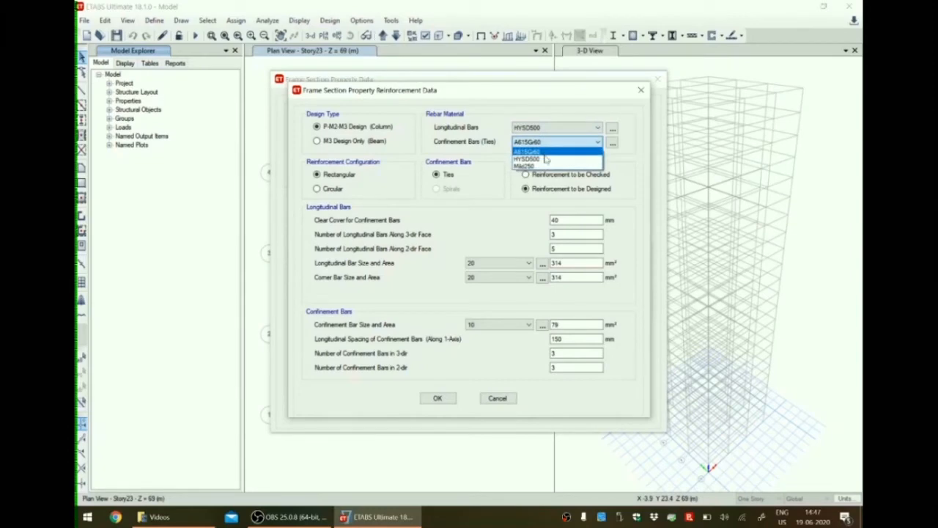
click(542, 166)
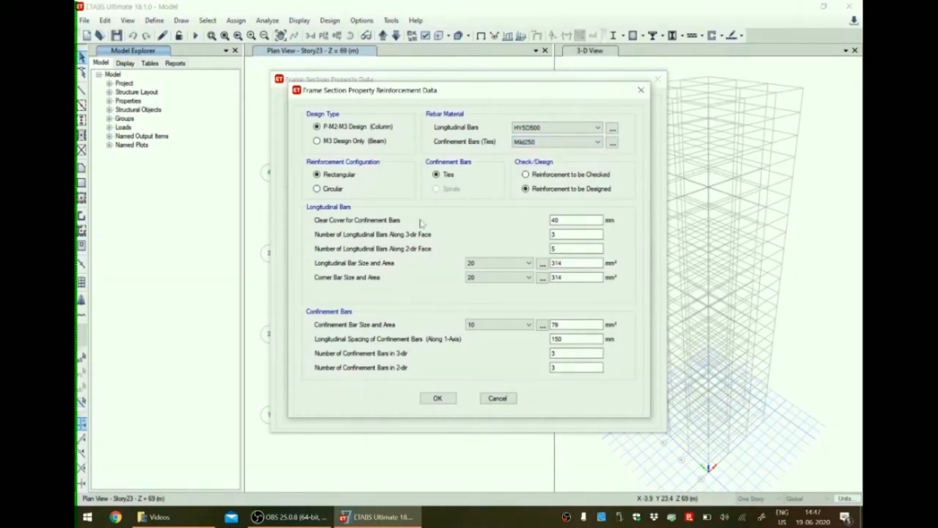
click(576, 220)
click(438, 398)
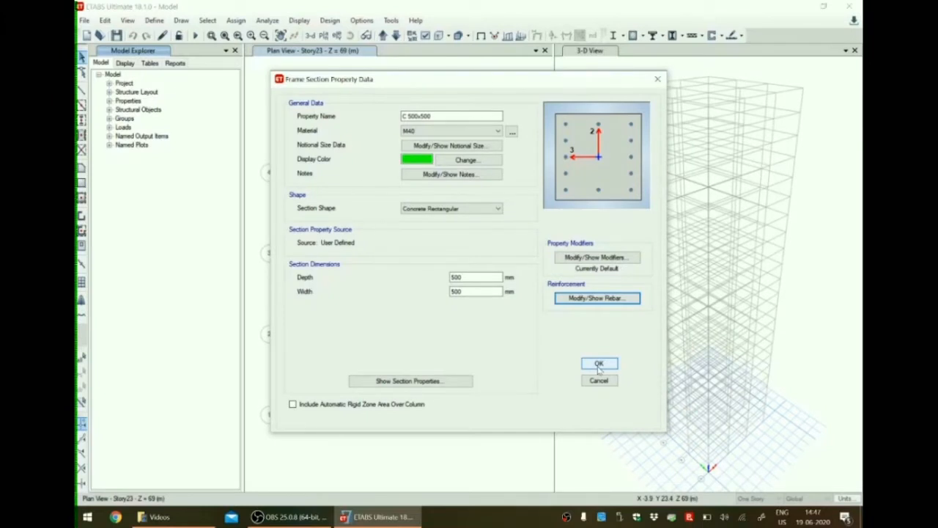
click(599, 364)
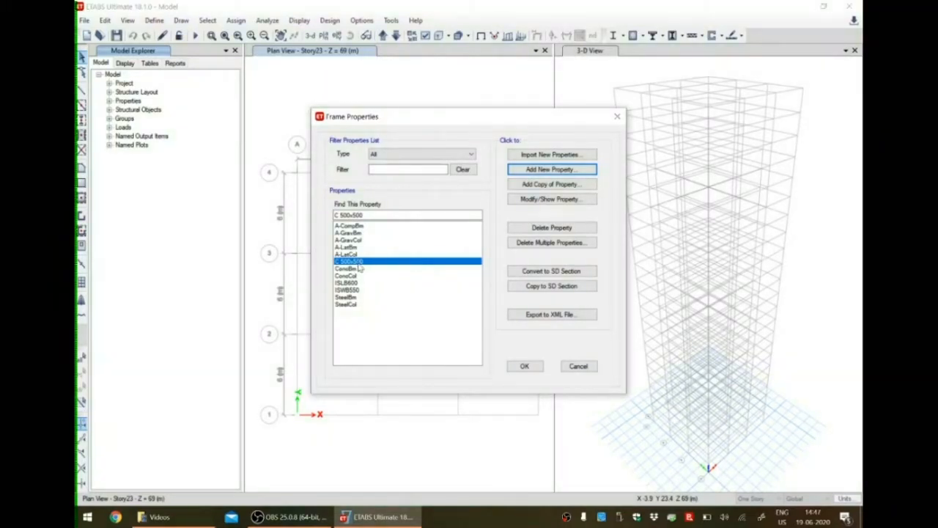
Create a copy of the C 500x500 section named C 550x550 with depth and width of 550 mm.
click(553, 186)
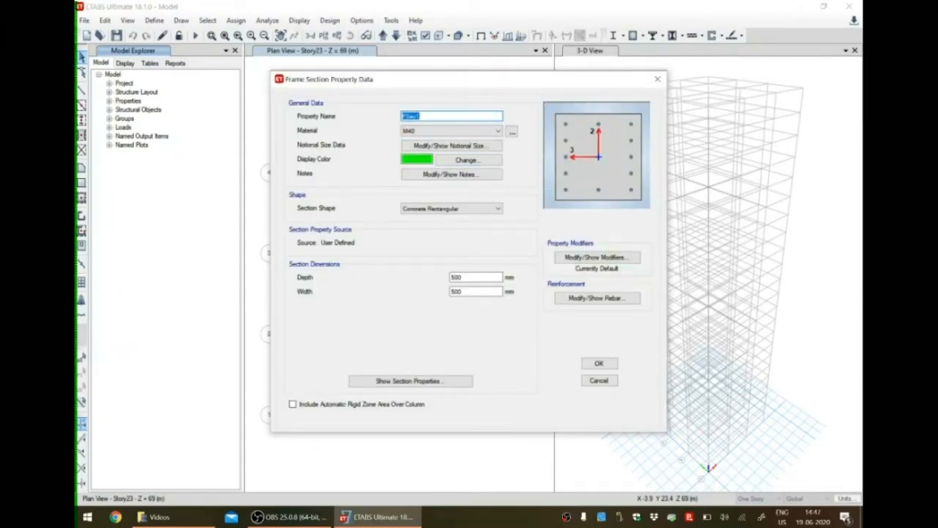
text(C 550x550)
double_click(475, 277)
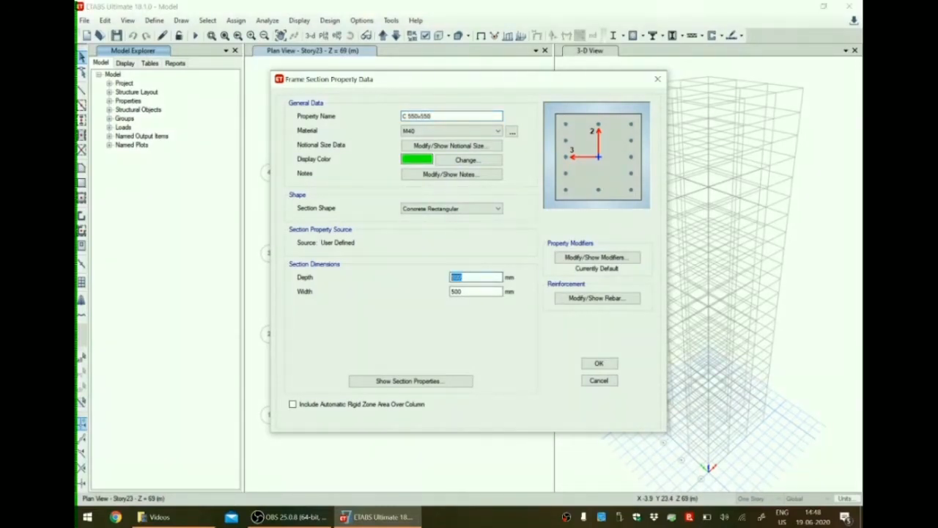
text(55)
key(Tab)
text(550)
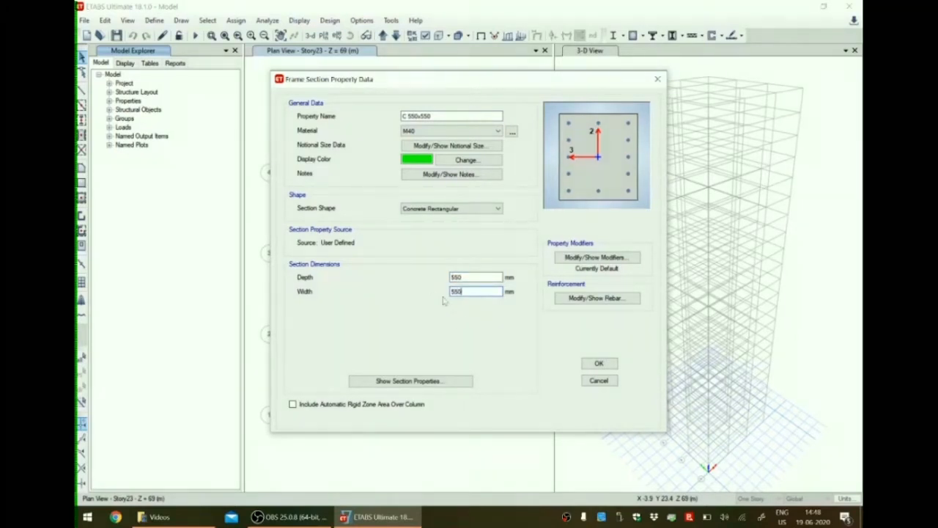
click(596, 365)
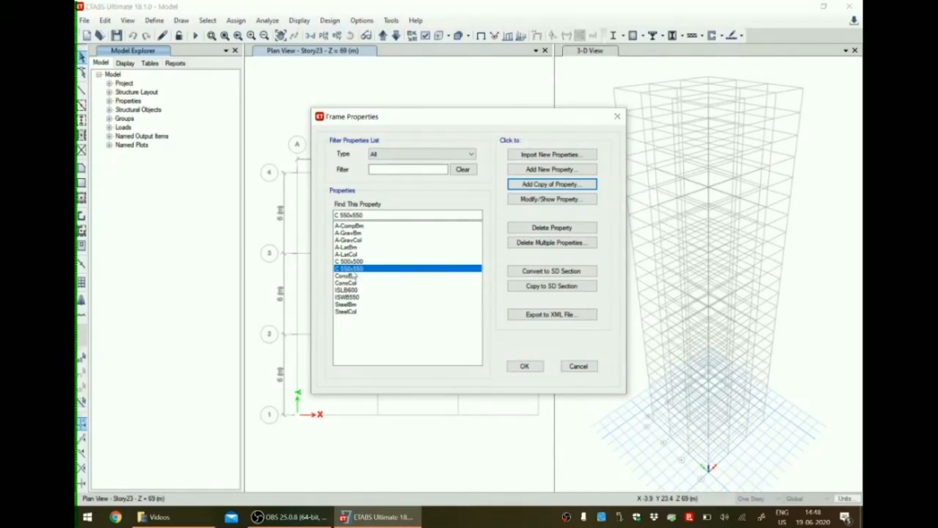
Create a copy of the C 550x550 section named C 600x600 with depth and width of 600 mm.
click(538, 187)
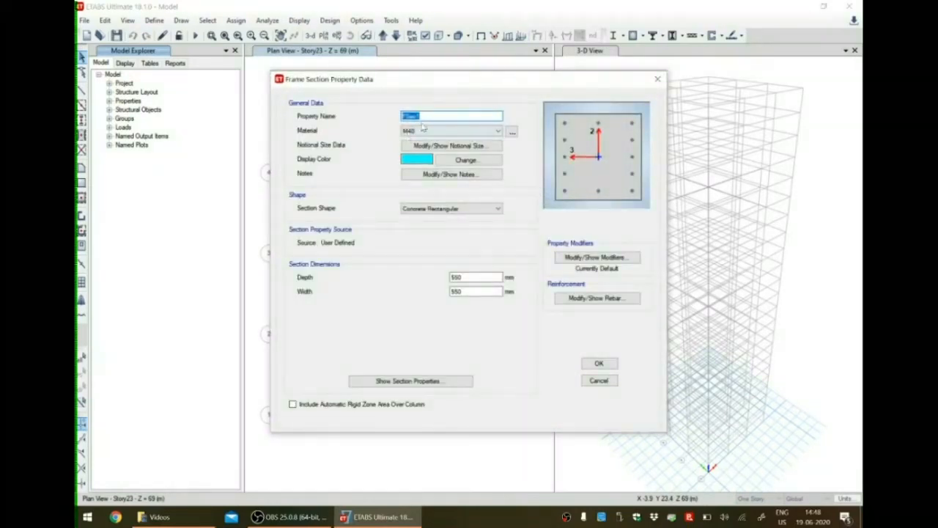
text(C 600x600)
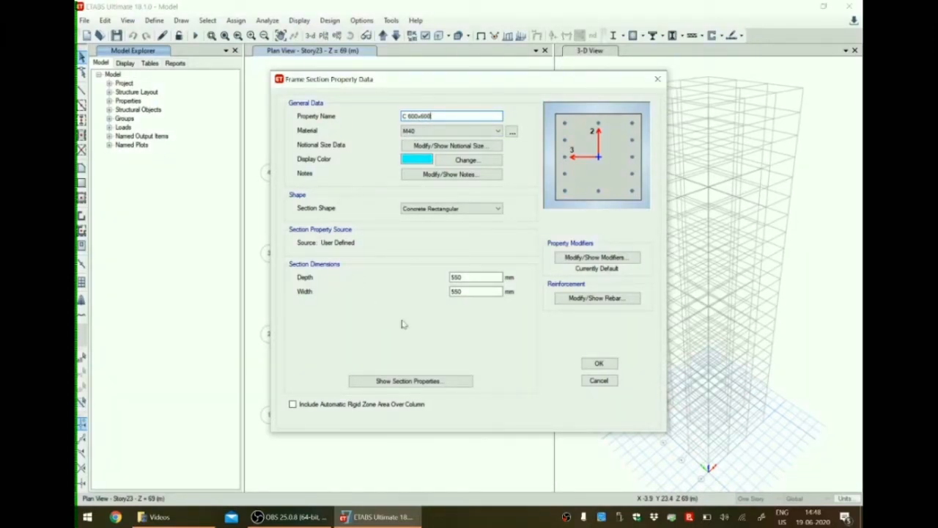
drag(468, 278, 427, 276)
text(600)
key(Tab)
text(600)
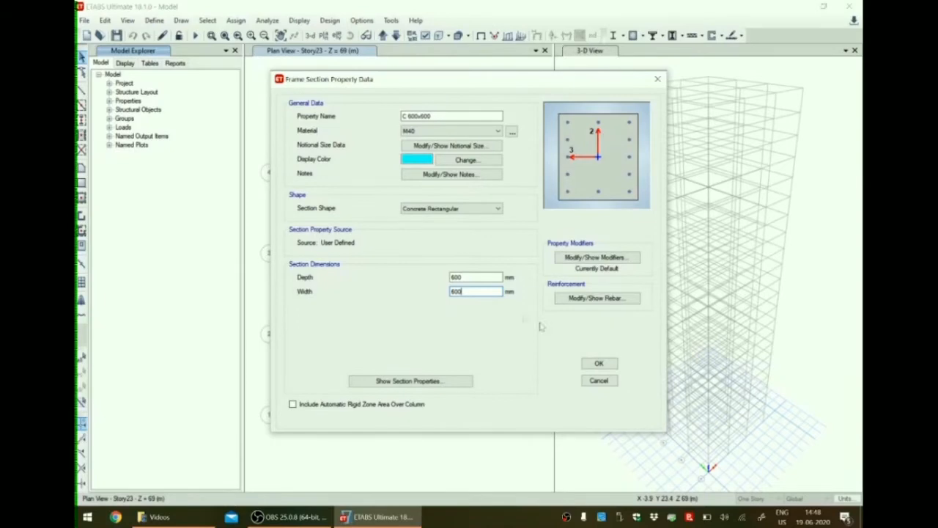
click(600, 364)
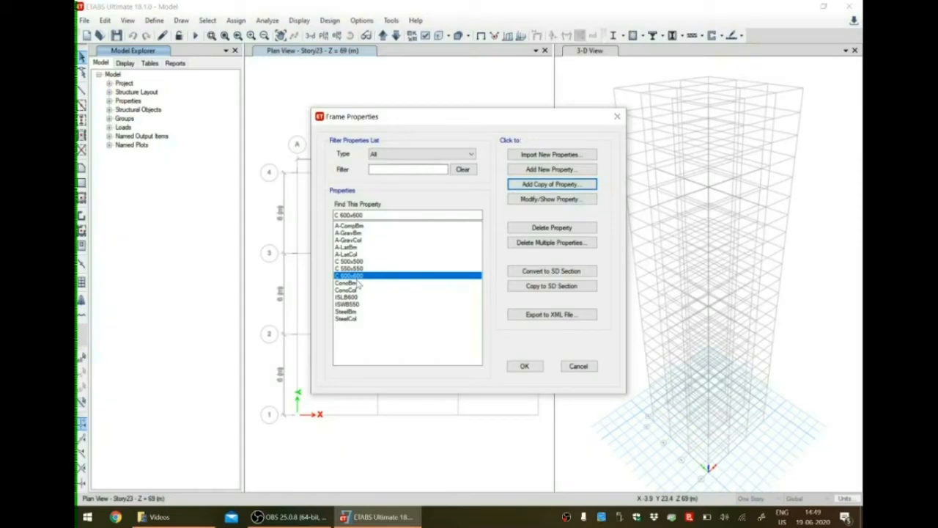
Add a new auto select list frame property named C Auto with the Concrete design type.
click(540, 170)
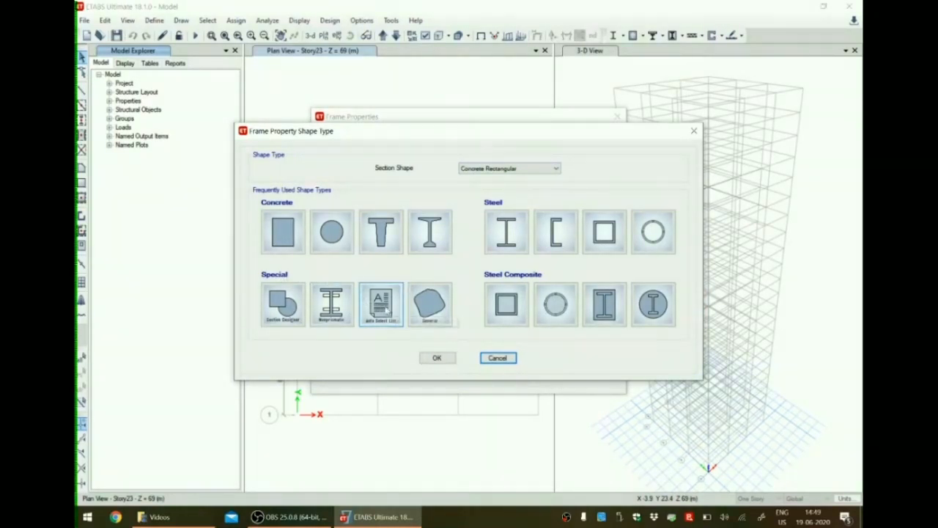
click(387, 312)
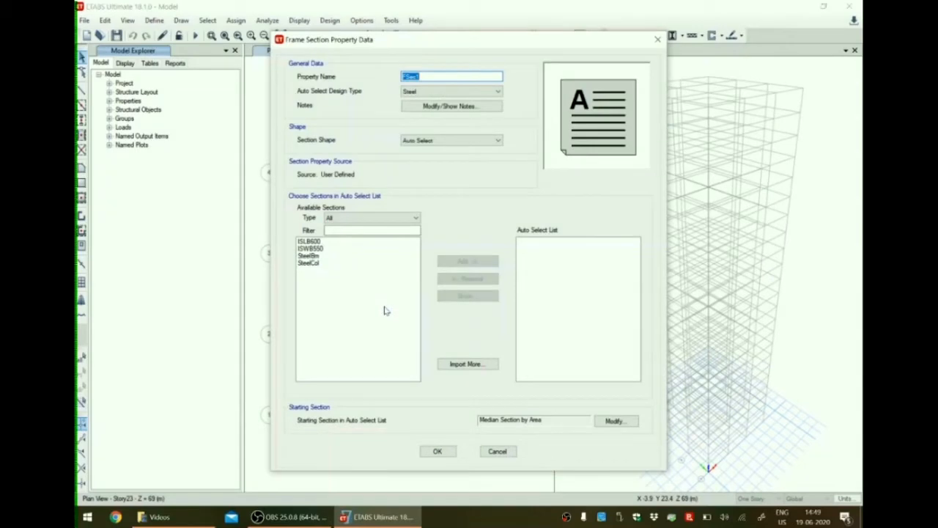
key(BackSpace)
text(C Auto)
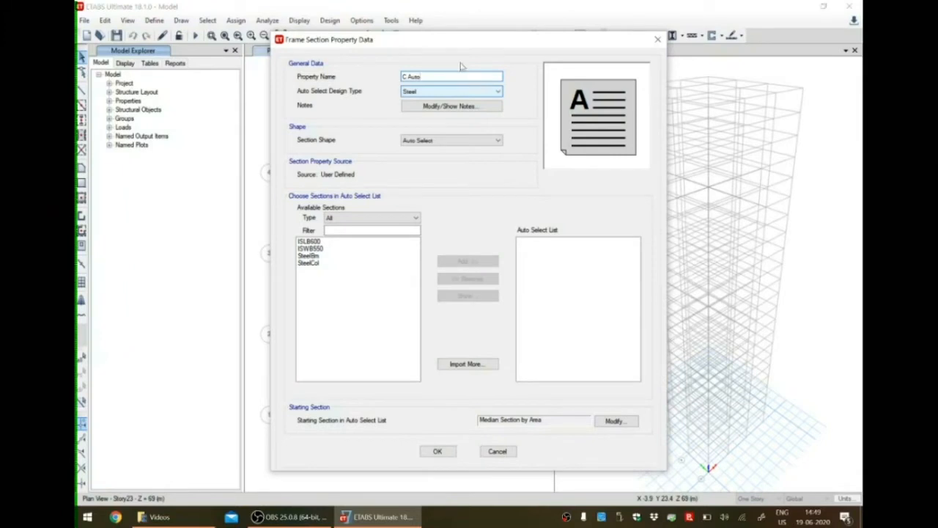
click(438, 91)
click(427, 108)
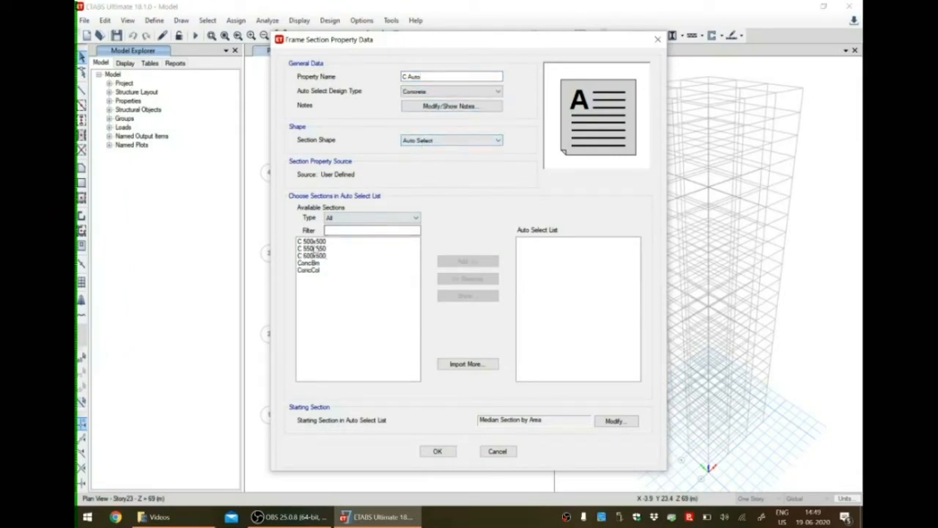
Add the C 500x500, C 550x550 and C 600x600 sections to the C Auto list and accept it.
click(314, 242)
shift+click(313, 256)
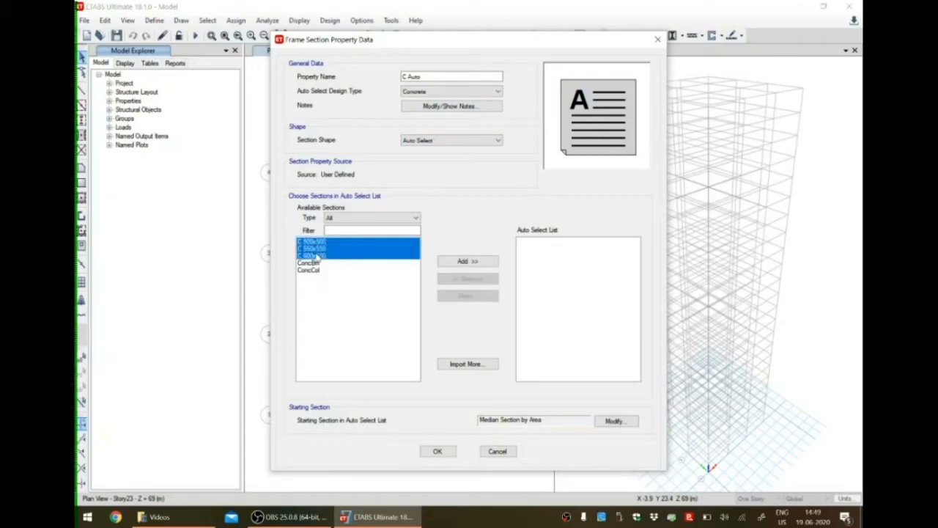
click(468, 262)
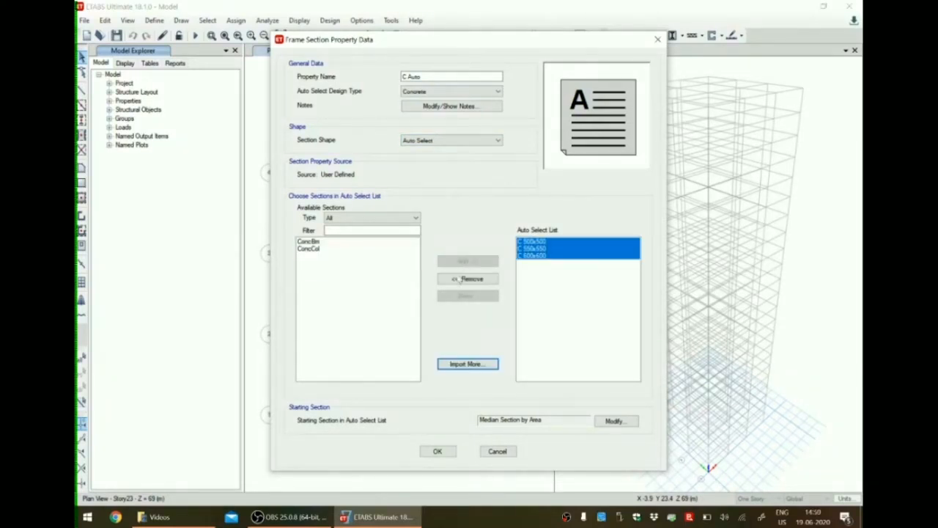
click(439, 452)
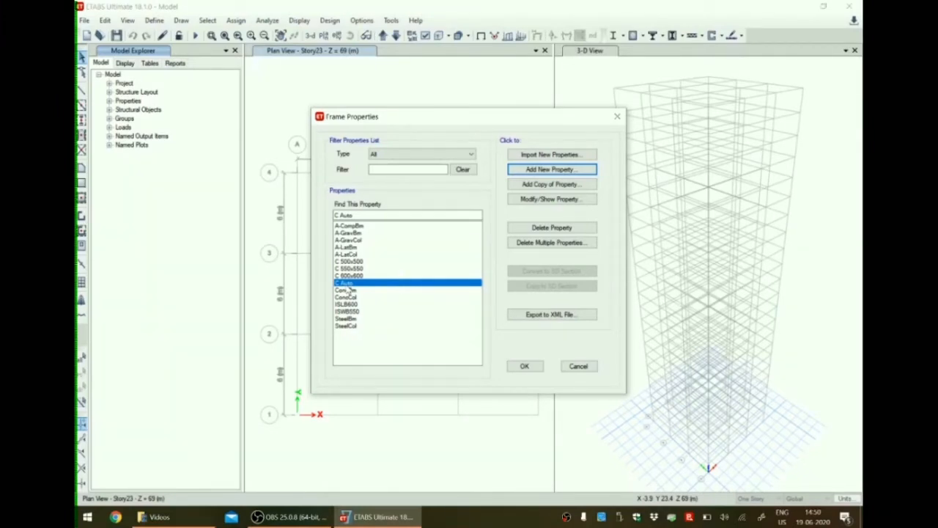
Add a new concrete rectangular frame section named B 500x300 and assign it the M40 material.
click(536, 173)
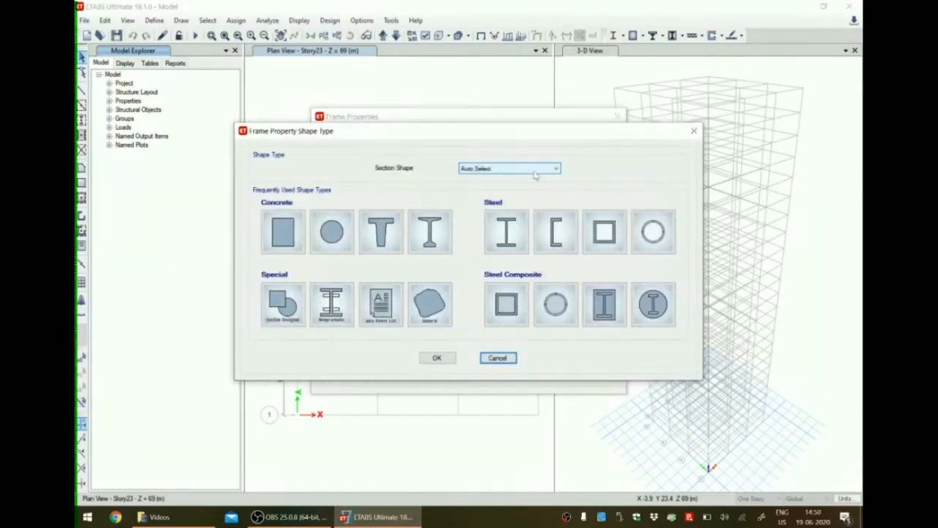
click(283, 230)
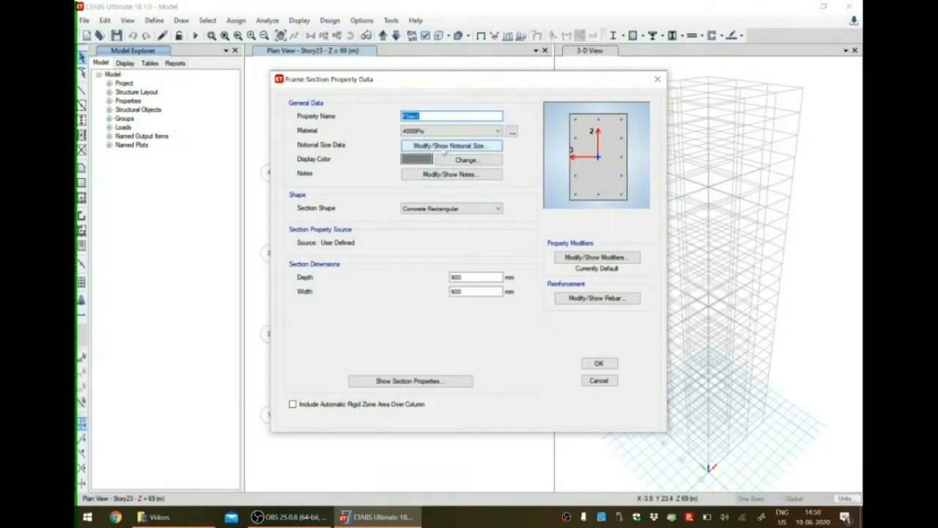
text(B 500x300)
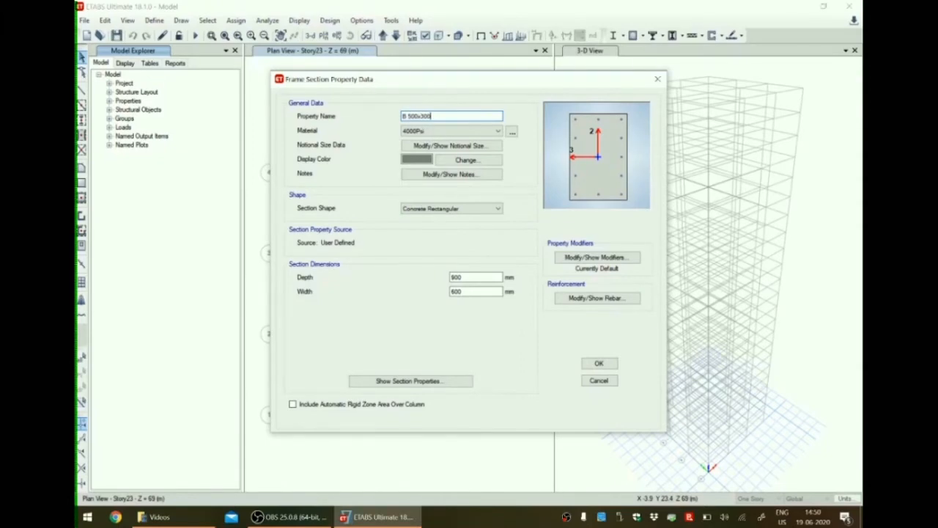
click(497, 131)
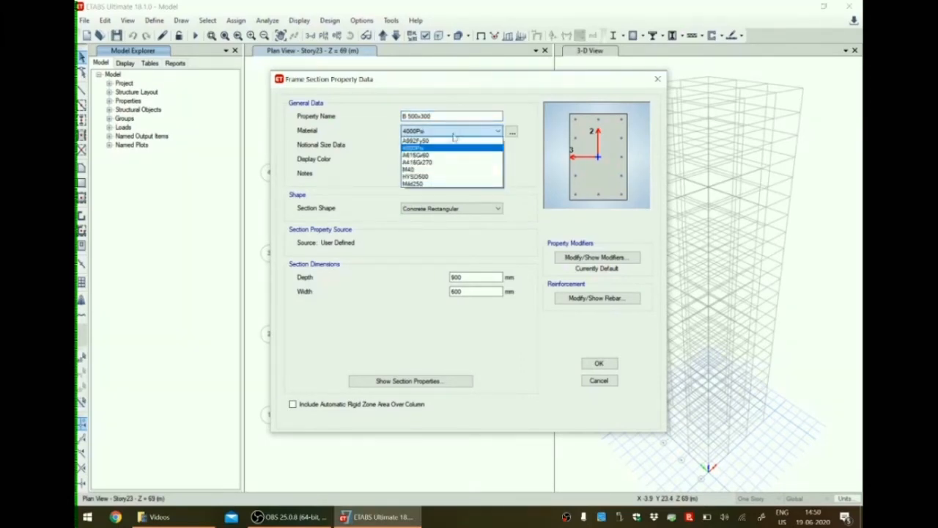
click(433, 170)
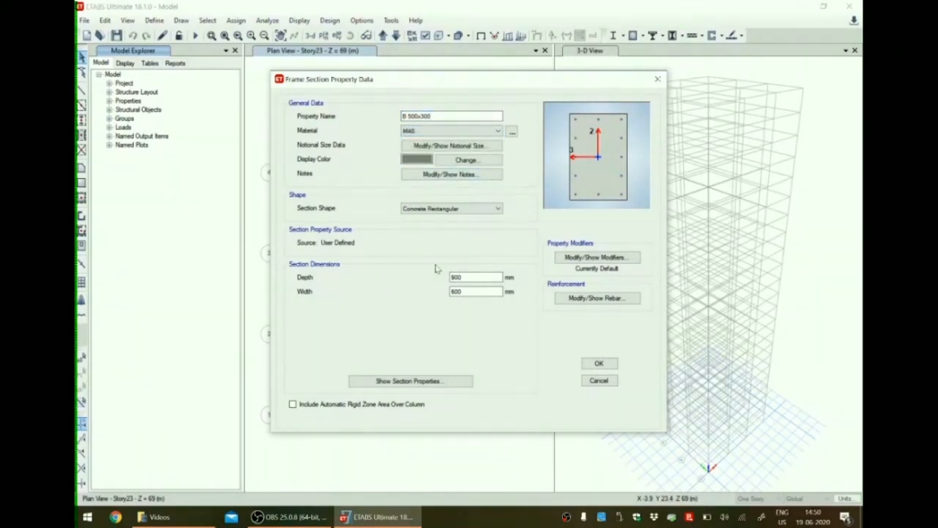
Set the B 500x300 section's depth to 500 mm and its width to 300 mm.
double_click(469, 277)
text(500)
key(Tab)
text(300)
key(Tab)
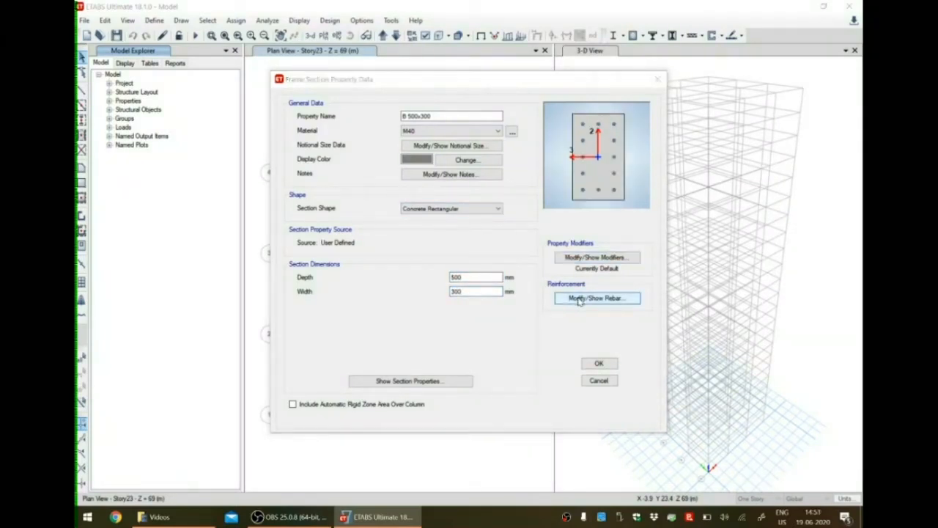
Set the B 500x300 reinforcement to M3 Design Only (Beam), with HYSD500 longitudinal bars and Mild250 ties.
click(579, 299)
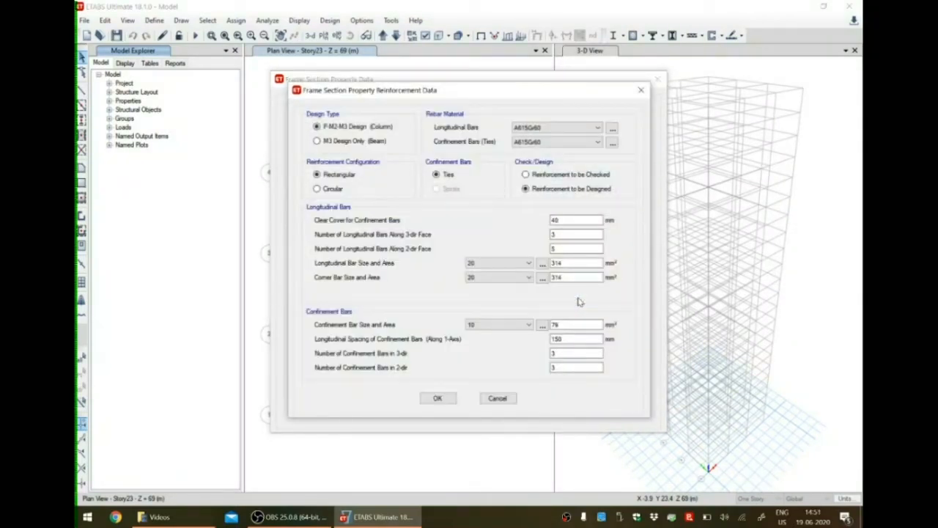
click(318, 141)
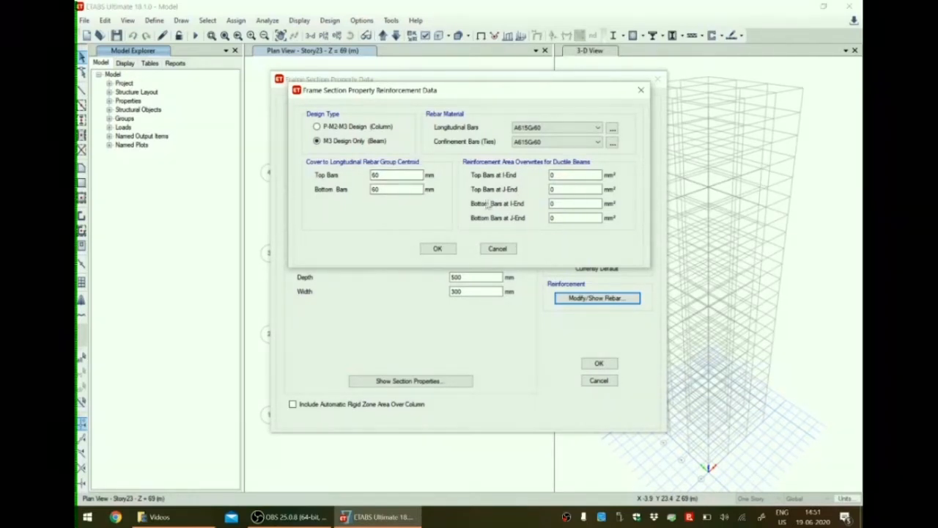
click(580, 127)
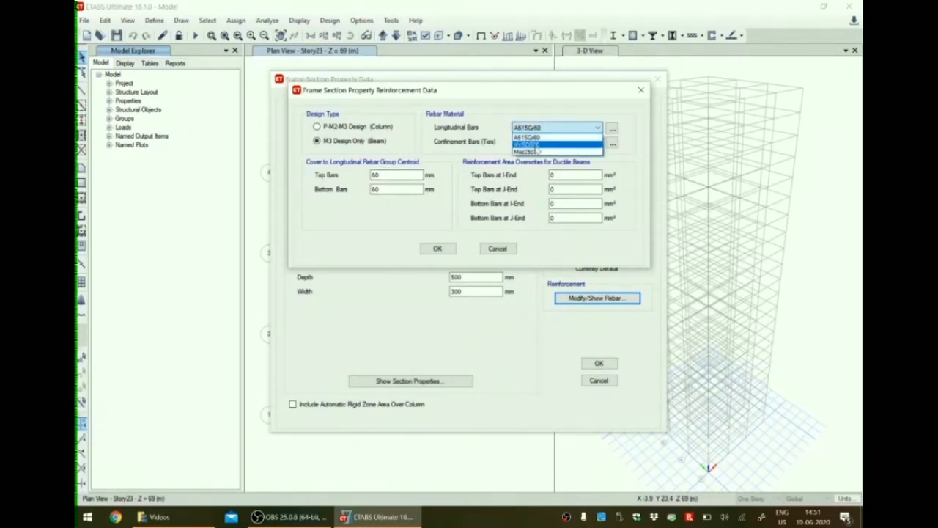
click(539, 145)
click(544, 142)
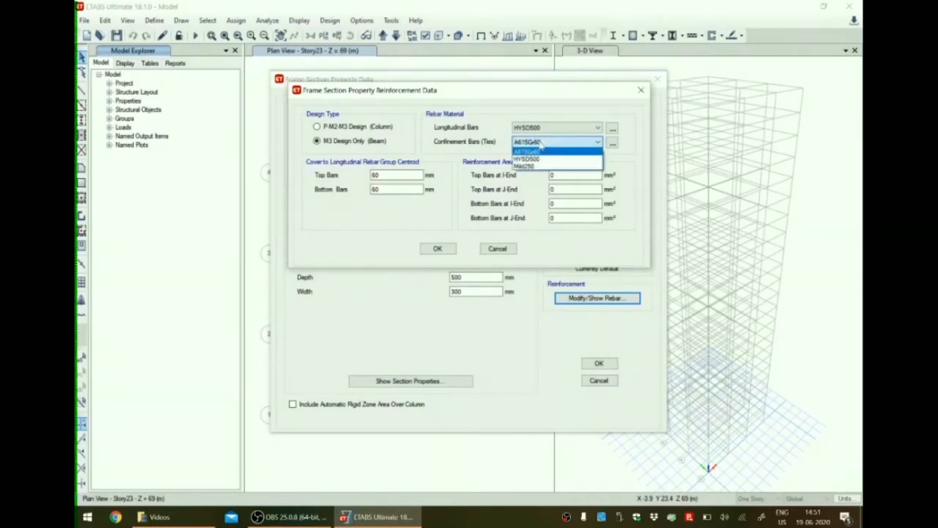
click(536, 168)
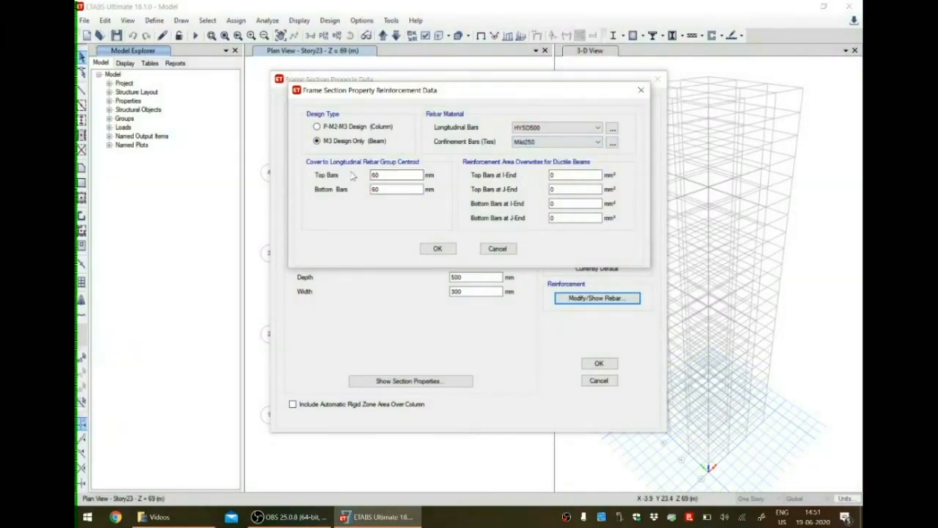
Set the beam's top and bottom rebar cover to 25 mm and accept the B 500x300 section.
double_click(384, 176)
text(25)
key(Tab)
text(25)
click(441, 249)
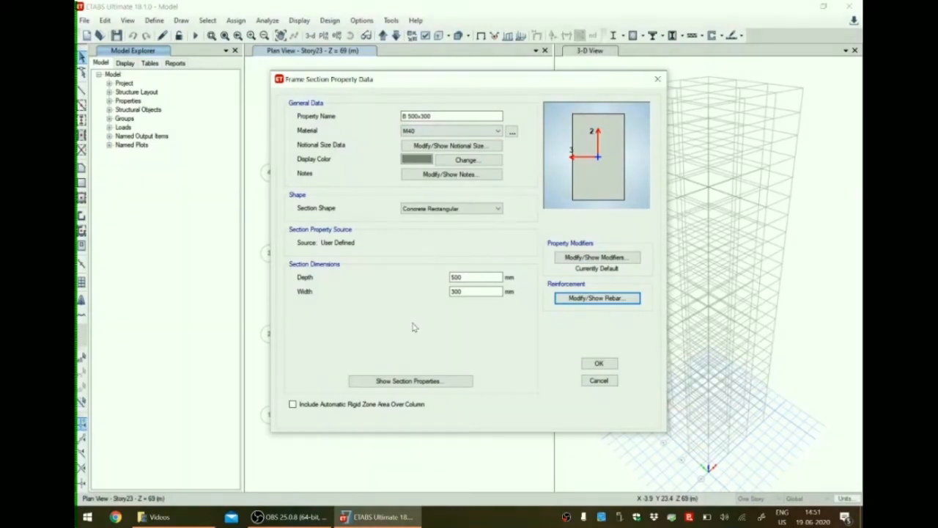
click(599, 364)
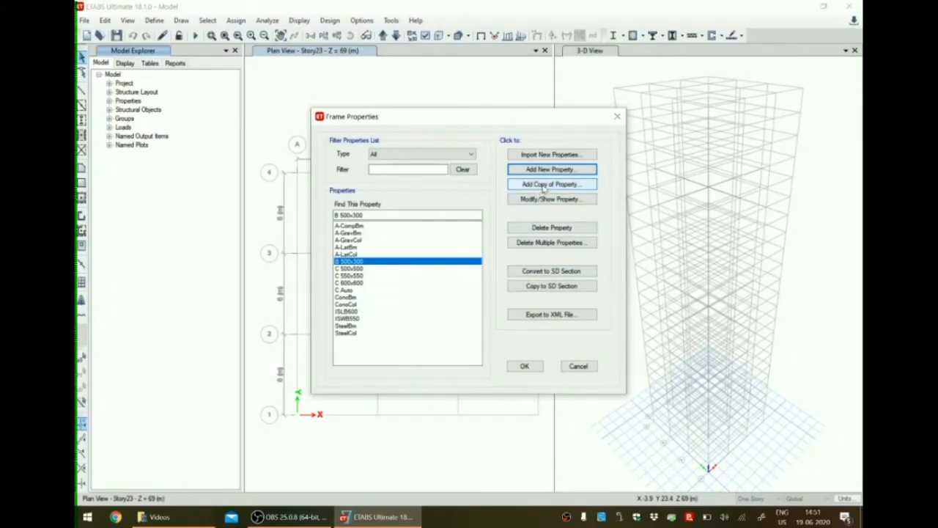
Copy the B 500x300 section as B 550x350 with a depth of 550 mm and a width of 350 mm.
click(544, 186)
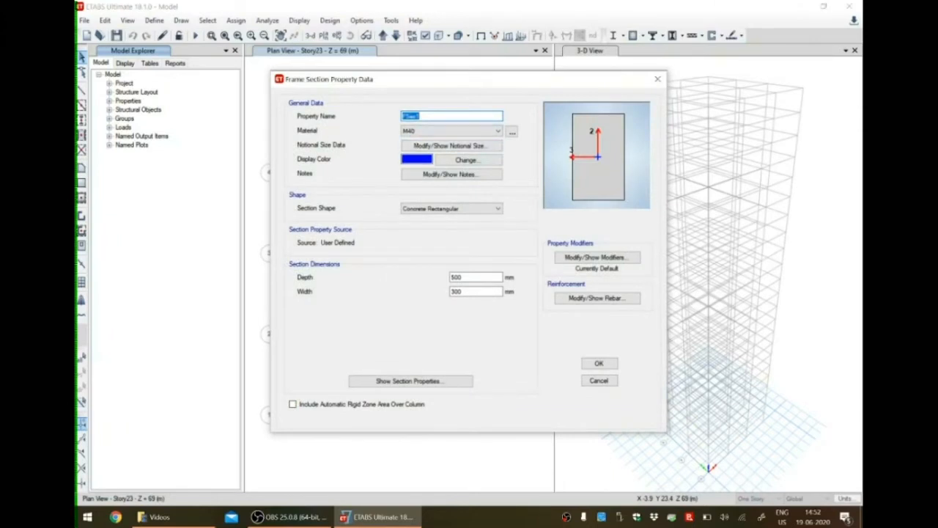
text(B 550x350)
double_click(456, 278)
text(550)
double_click(456, 291)
text(350)
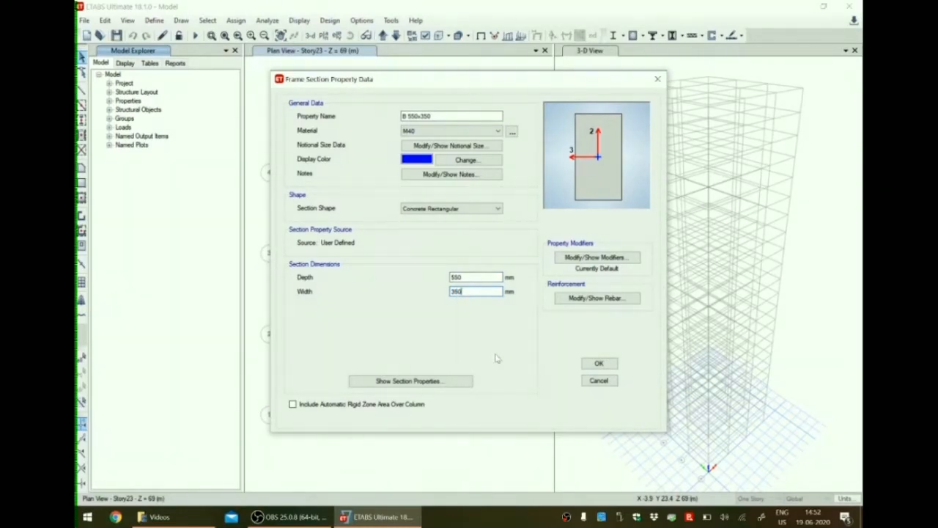
click(600, 365)
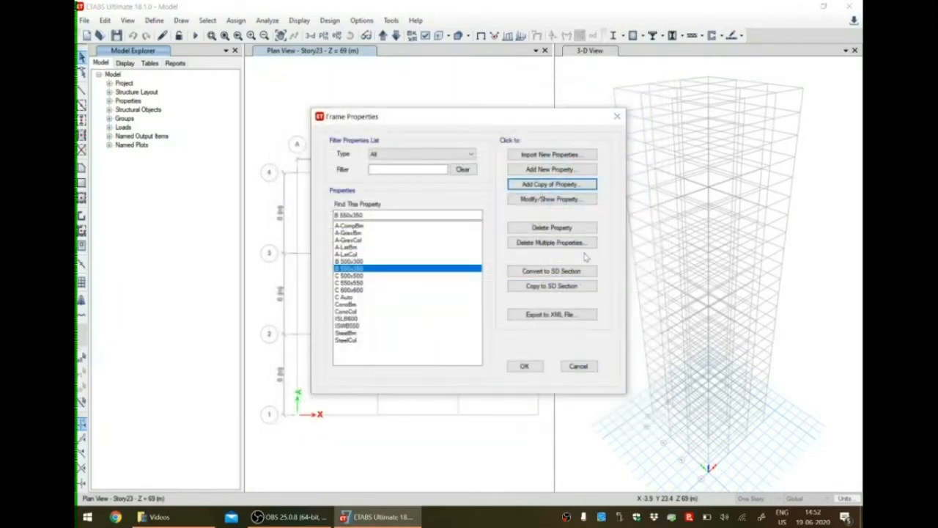
Copy the B 550x350 section as B 600x400 with a depth of 600 mm and a width of 400 mm.
click(566, 187)
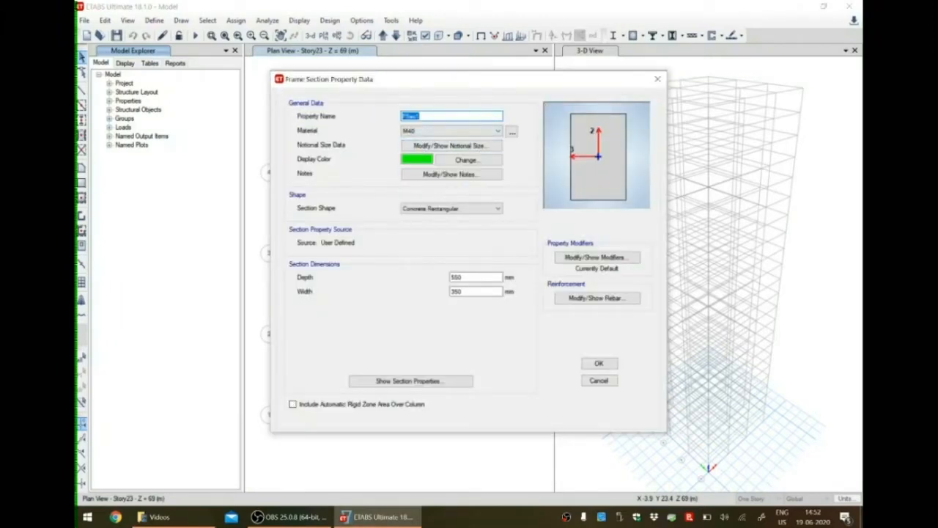
text(B 300x400)
drag(466, 278, 455, 278)
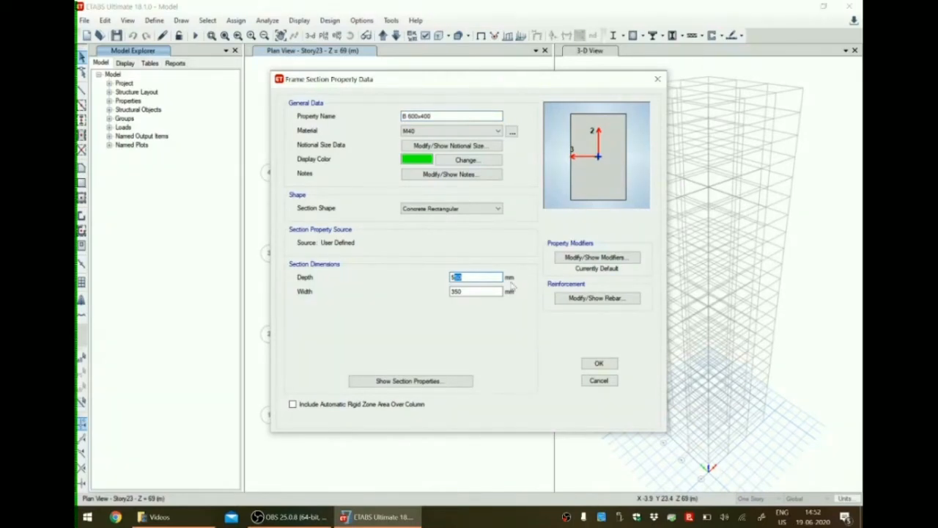
key(BackSpace)
key(BackSpace)
text(600)
key(Tab)
text(40)
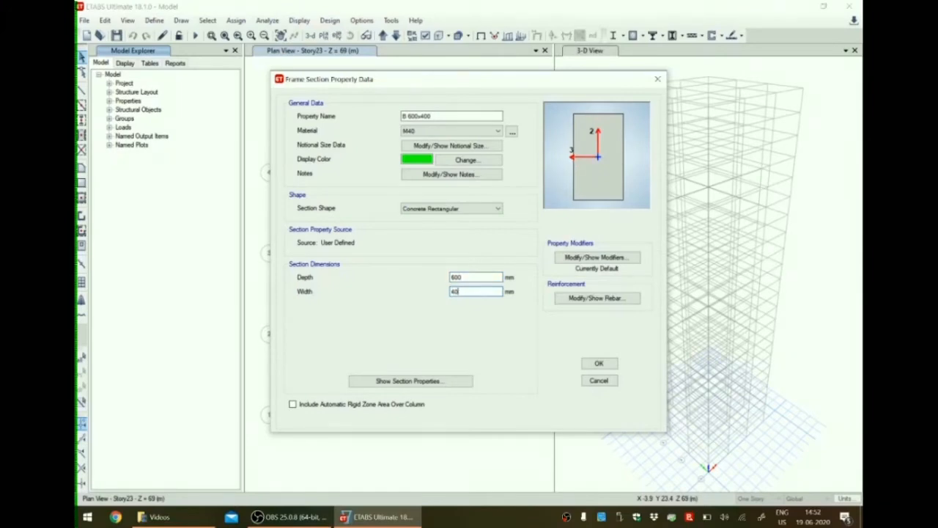
click(599, 364)
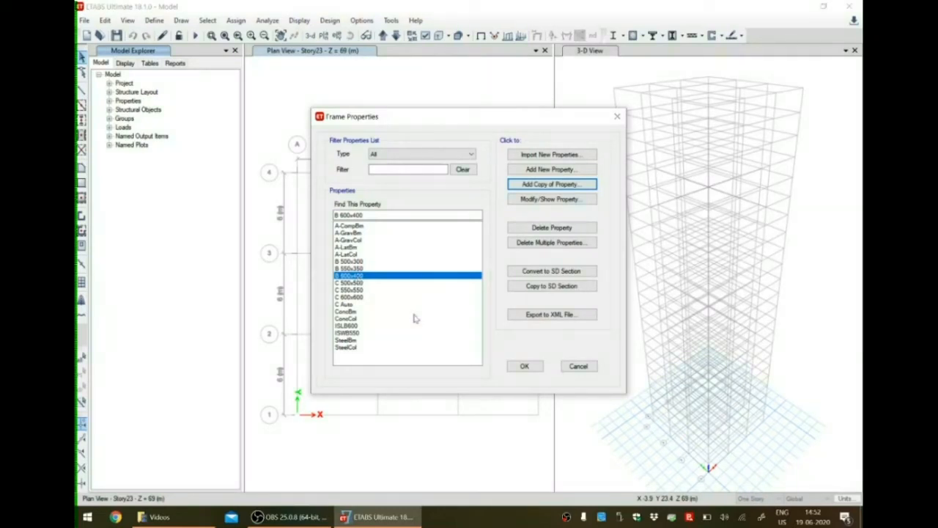
Add a new auto select list section named B Auto with the Concrete design type.
click(549, 171)
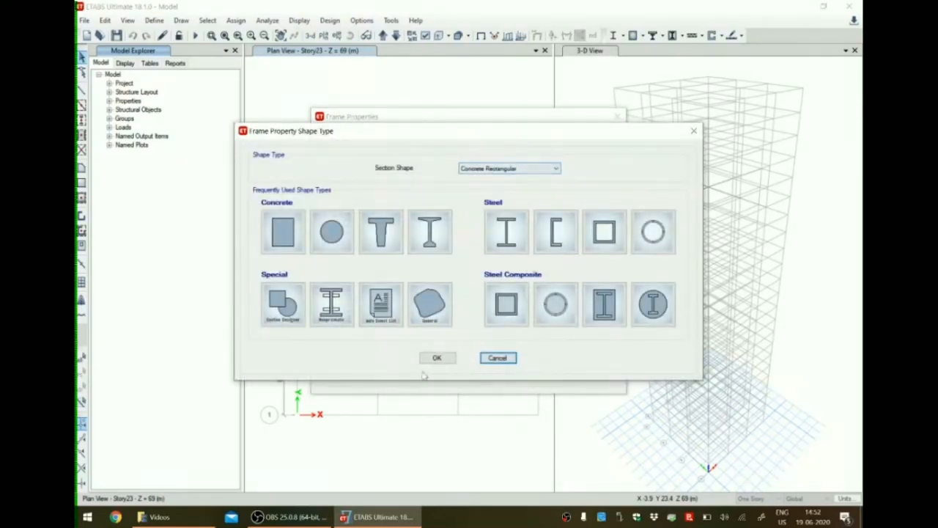
click(381, 312)
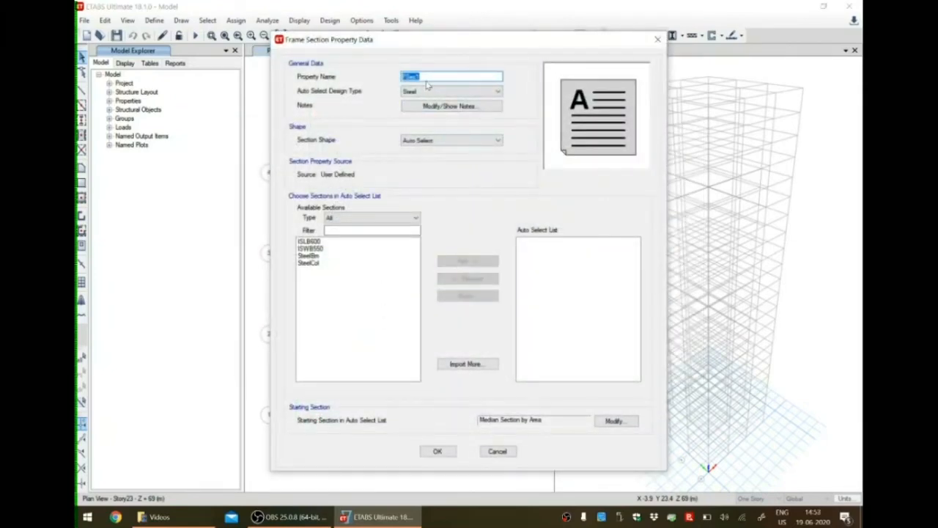
text(B Auto)
click(431, 91)
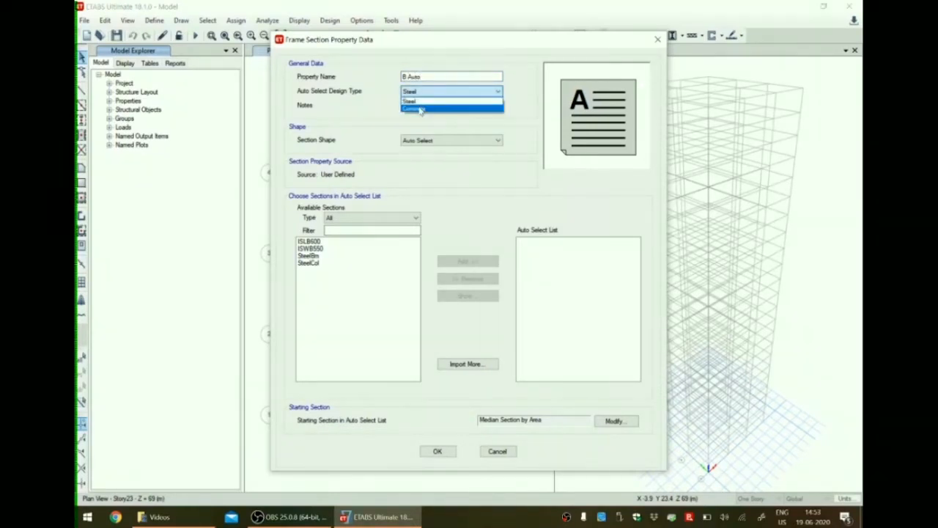
click(422, 109)
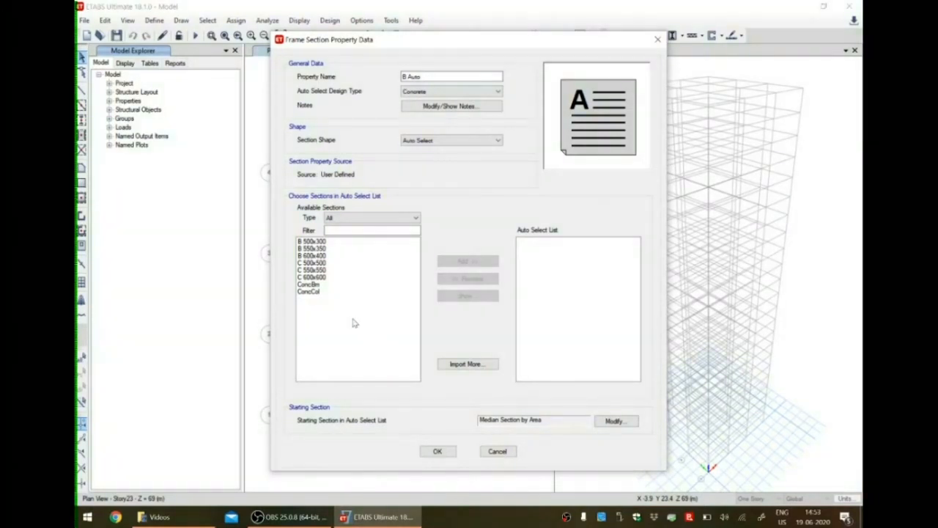
Include B 500x300, B 550x350 and B 600x400 in the B Auto list and accept the frame properties.
click(314, 242)
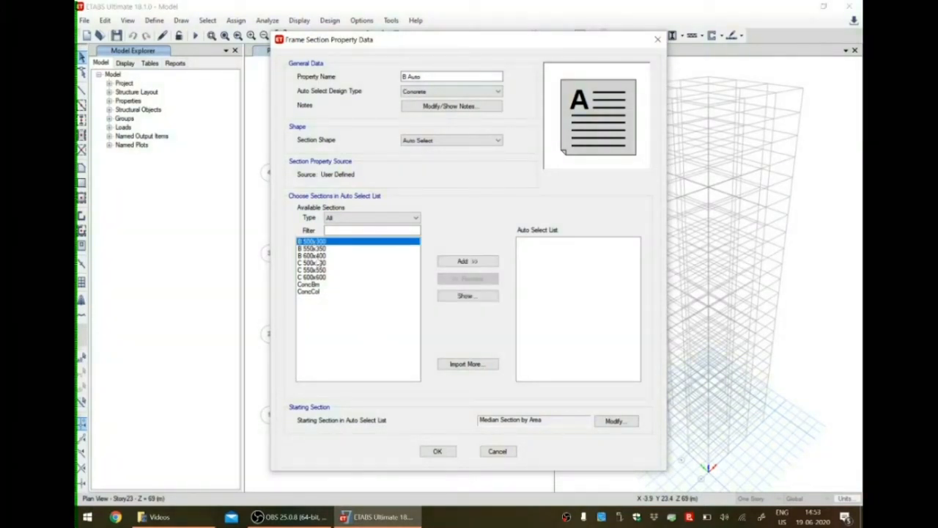
shift+click(313, 255)
click(469, 262)
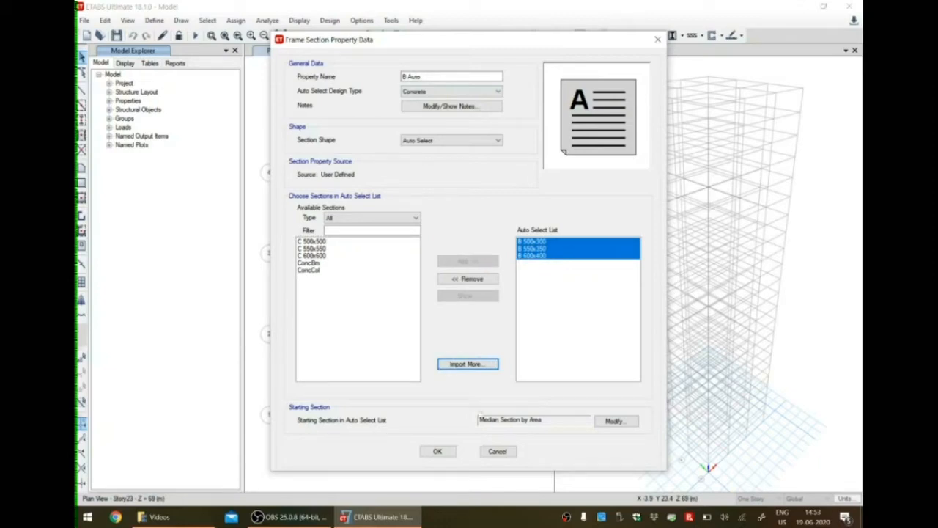
click(438, 451)
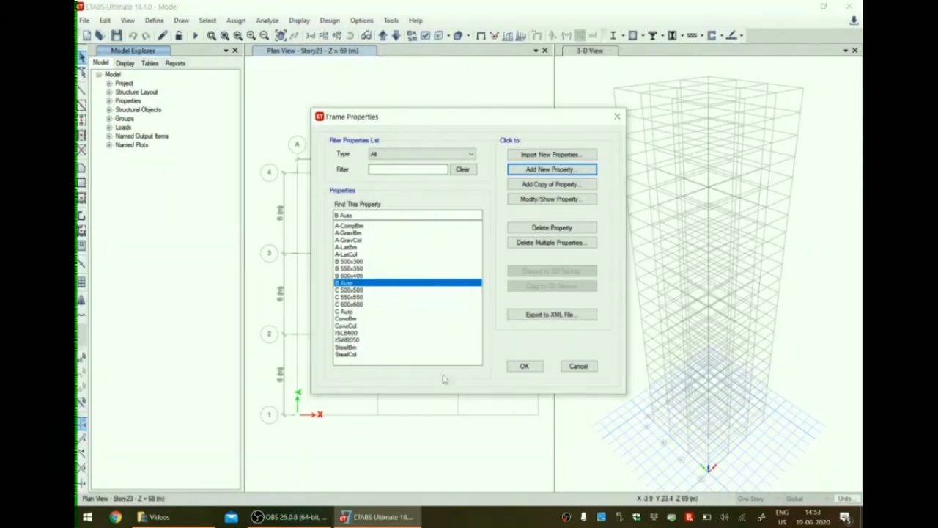
click(524, 367)
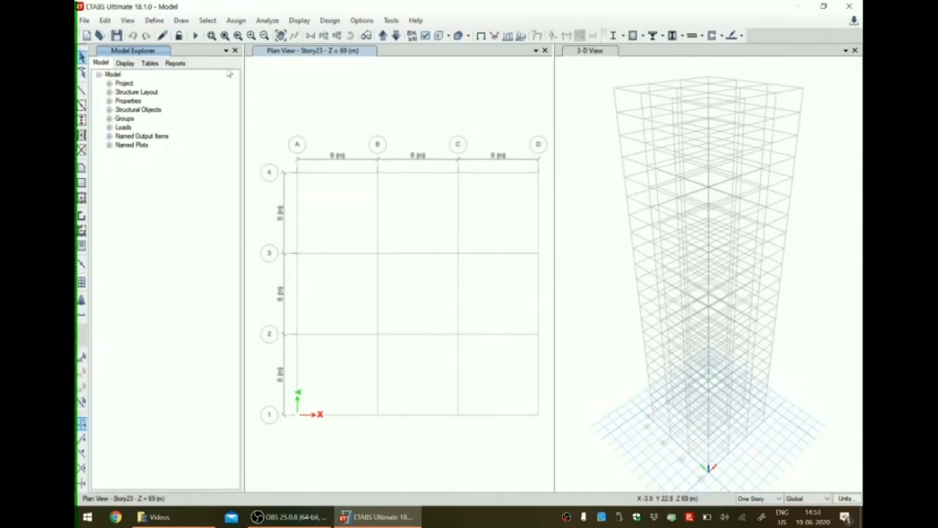
Add a new slab property named Slab 150 and assign it the M40 material.
click(155, 21)
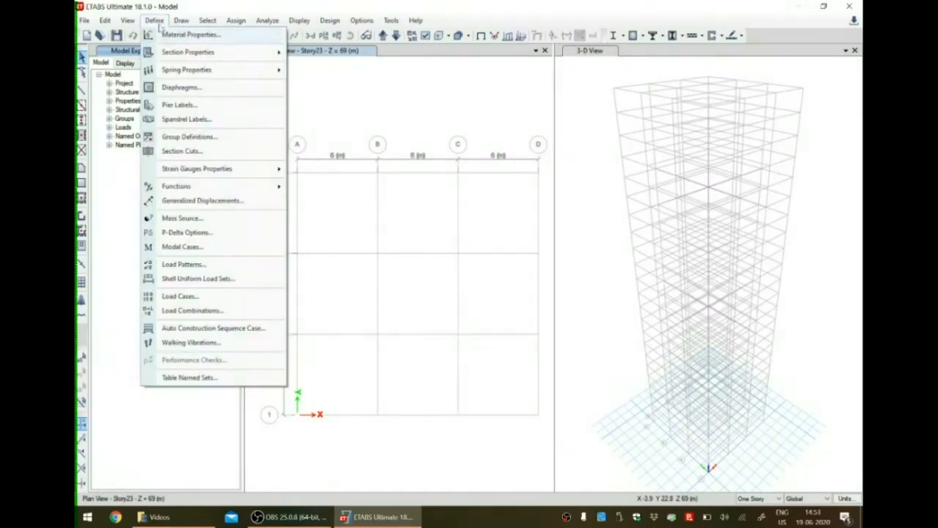
mouse_move(187, 52)
click(323, 88)
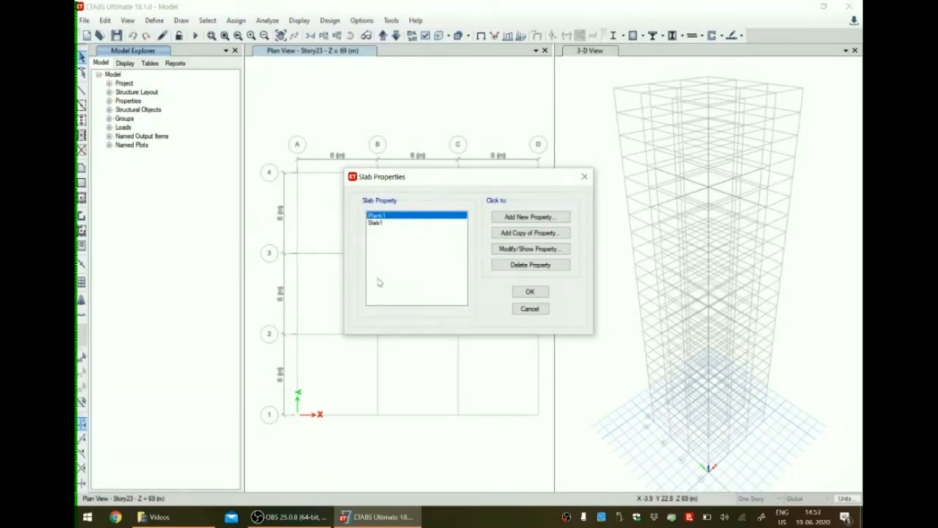
click(518, 218)
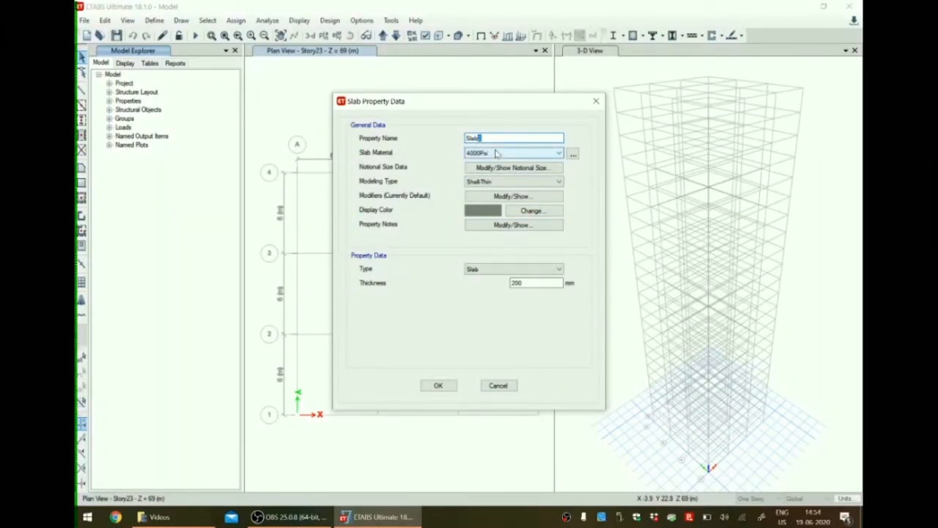
key(BackSpace)
text(150)
click(484, 153)
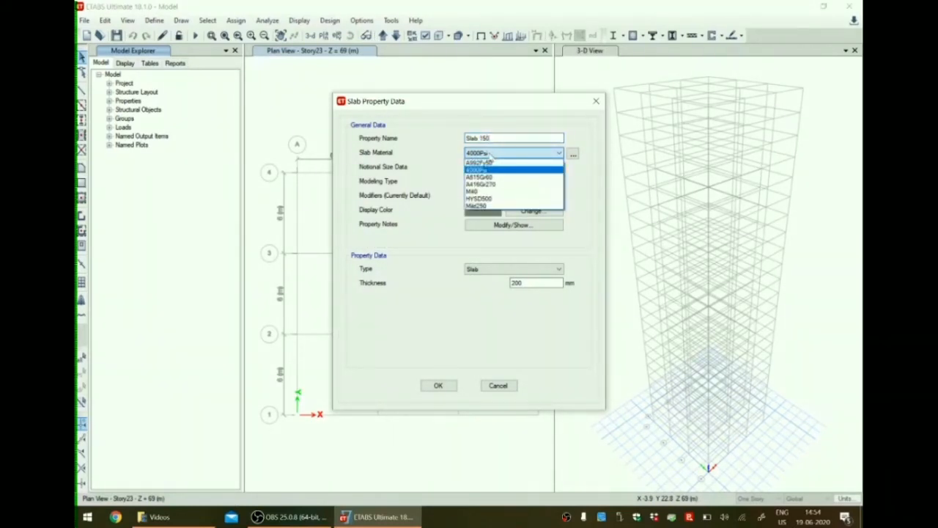
click(480, 191)
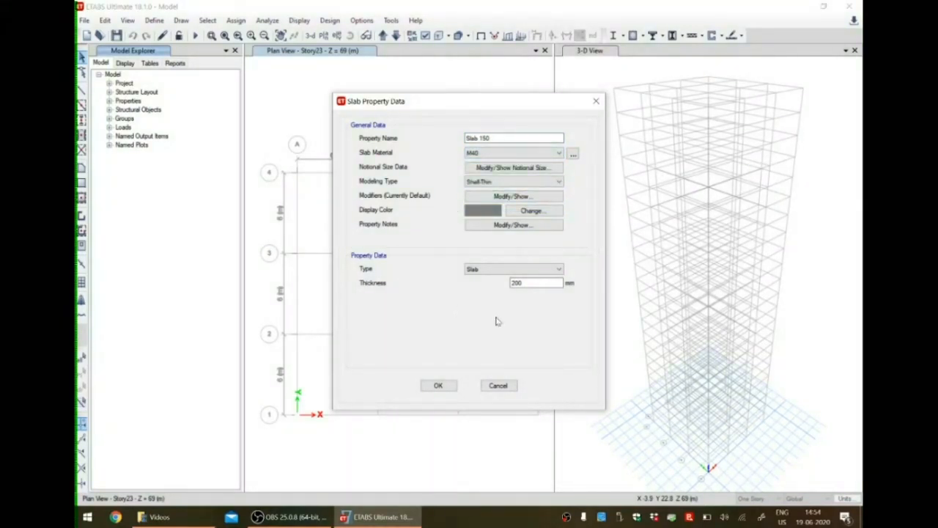
Set the Slab 150 thickness to 150 mm and accept the slab properties.
click(512, 168)
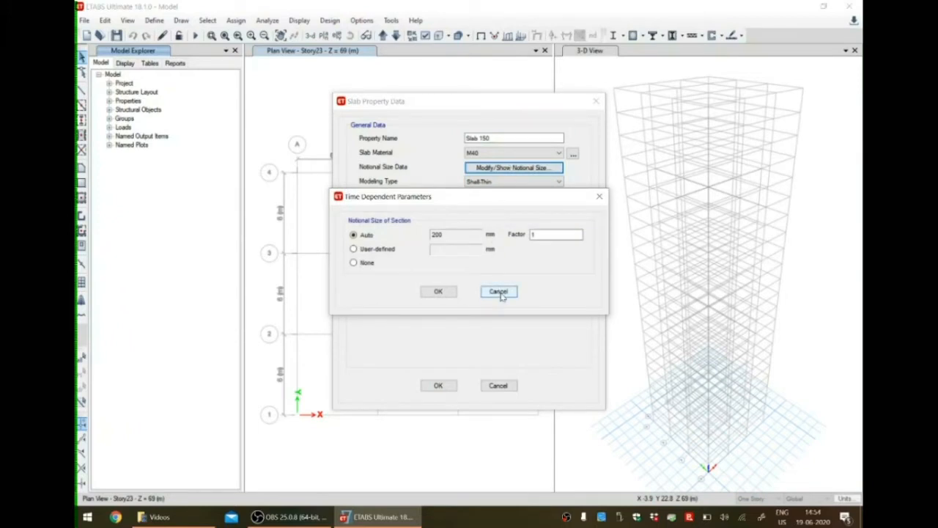
click(499, 292)
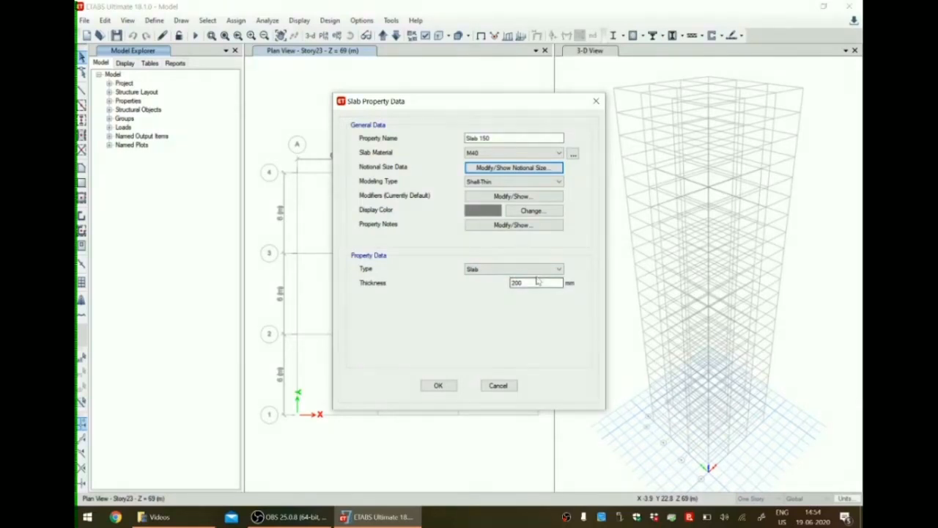
double_click(524, 282)
text(150)
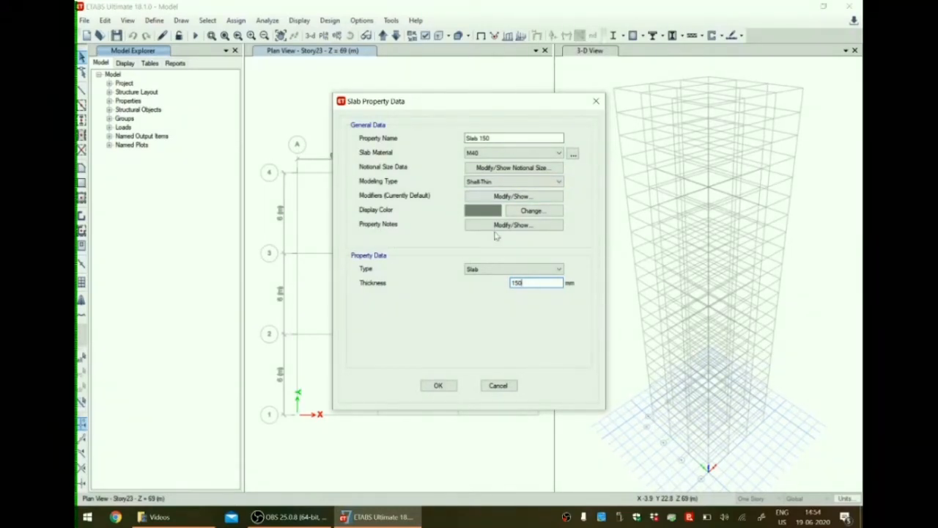
click(437, 386)
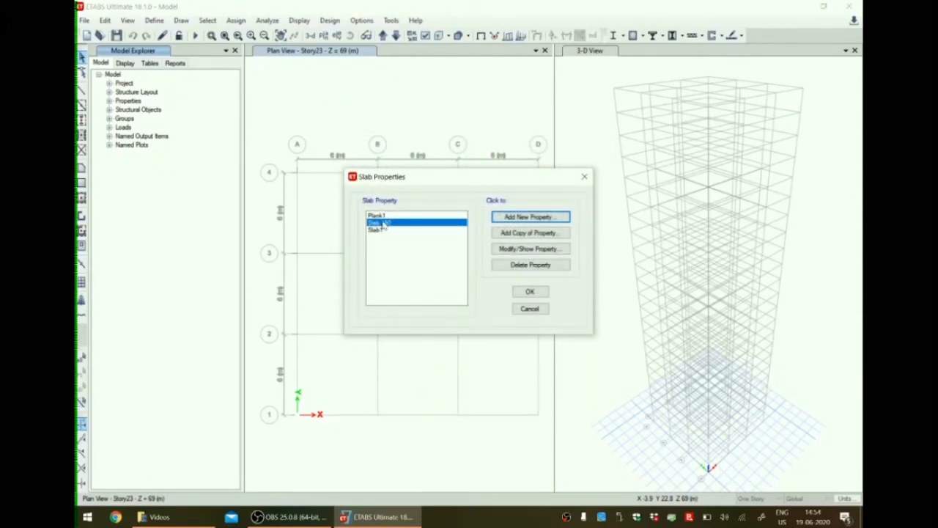
click(533, 293)
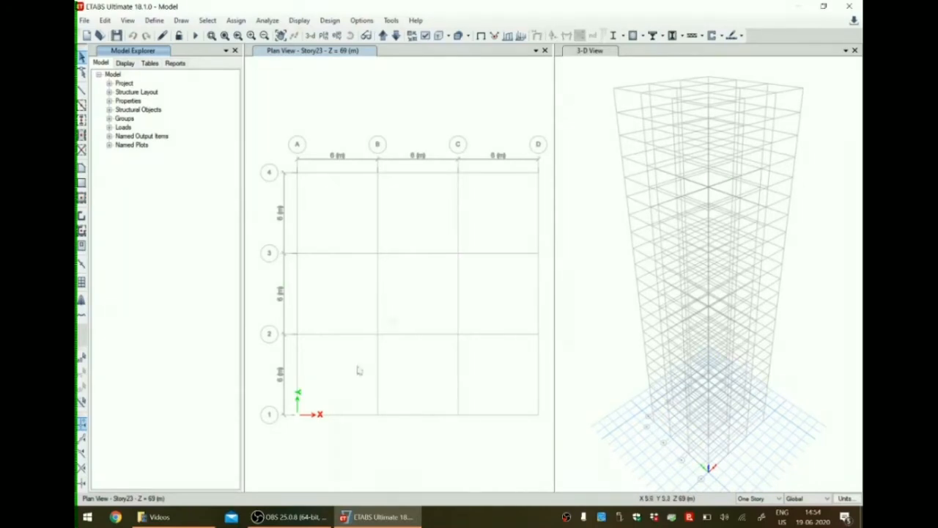
Bring the plan view down to Story1 and set drawing to apply to Similar Stories.
click(340, 202)
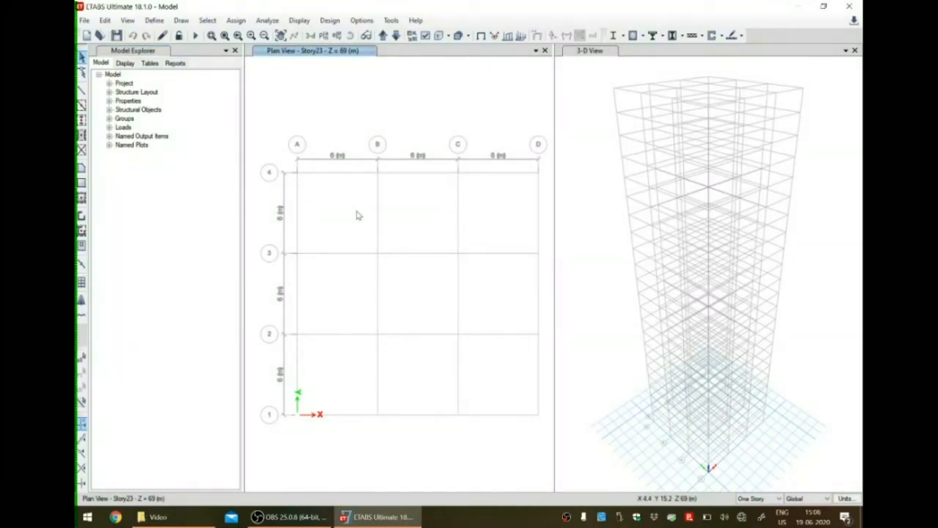
click(396, 36)
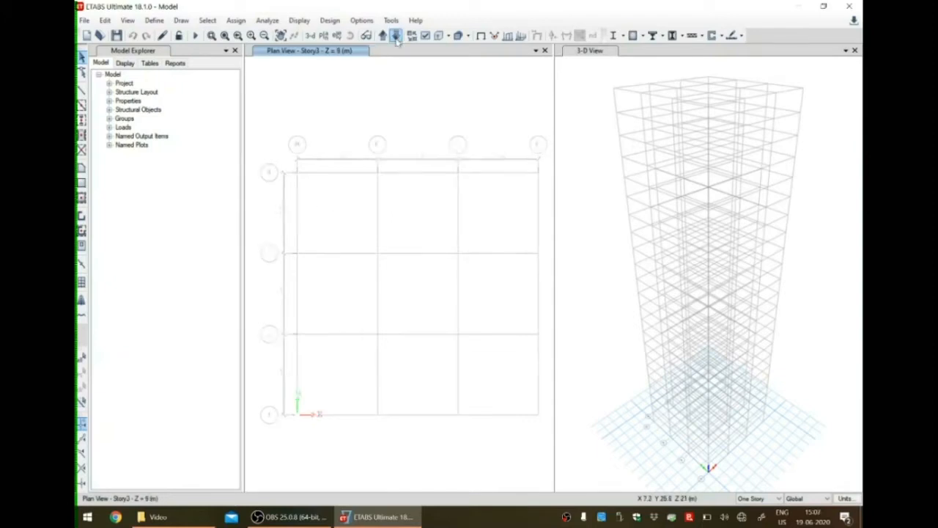
click(396, 36)
click(396, 38)
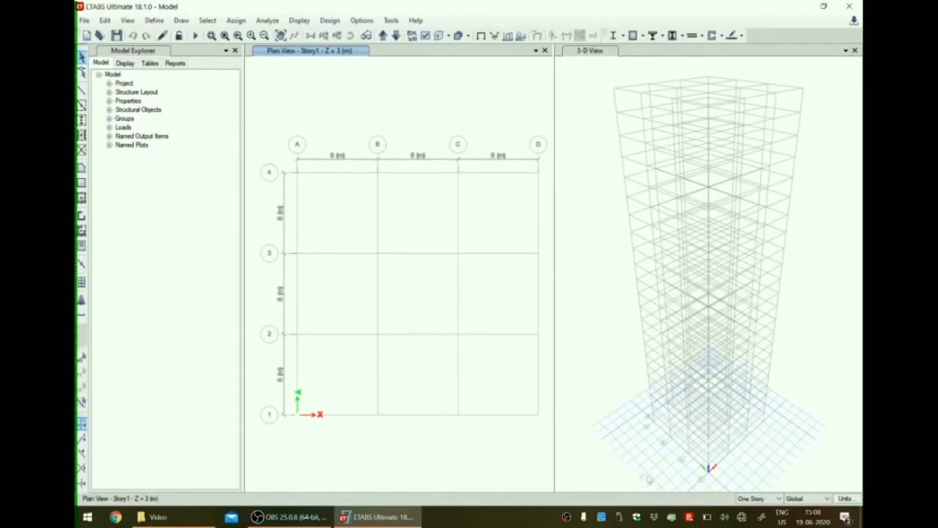
click(751, 498)
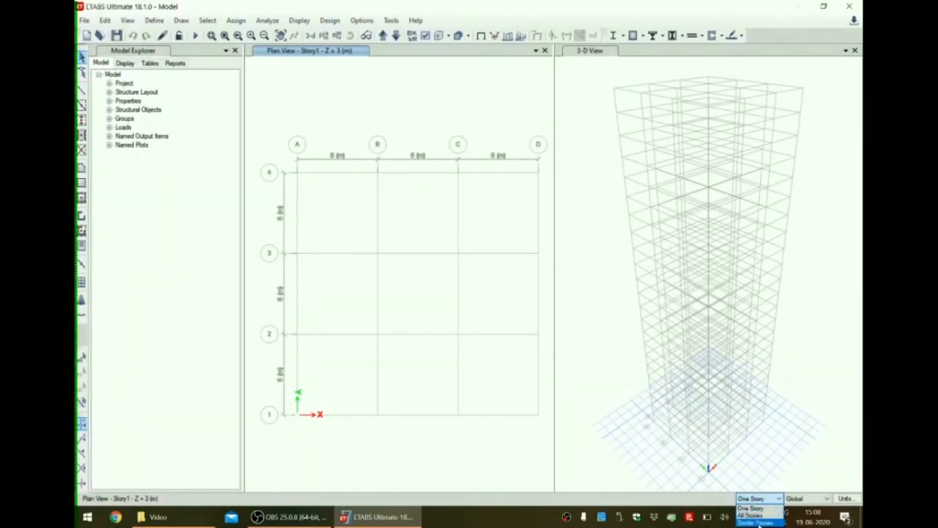
click(759, 522)
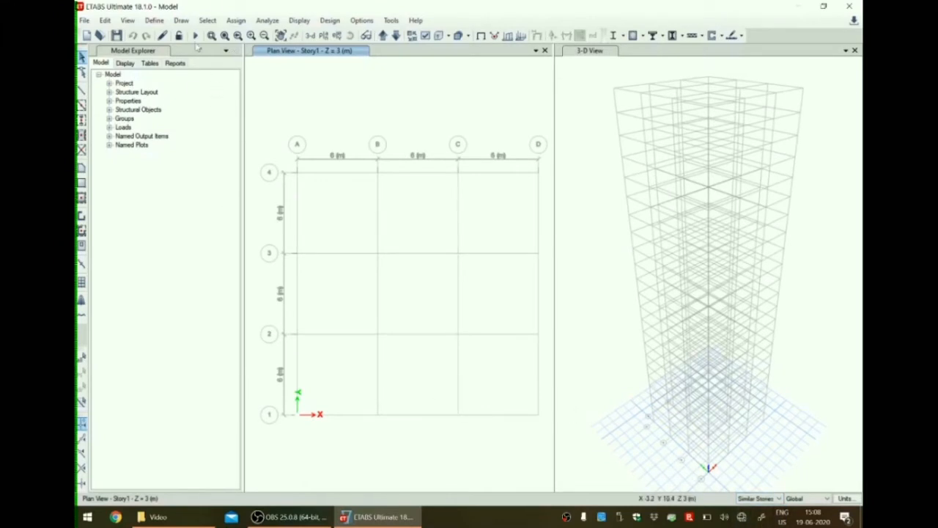
Quick-draw columns with the C Auto section at every grid intersection on the Story1 plan.
click(182, 21)
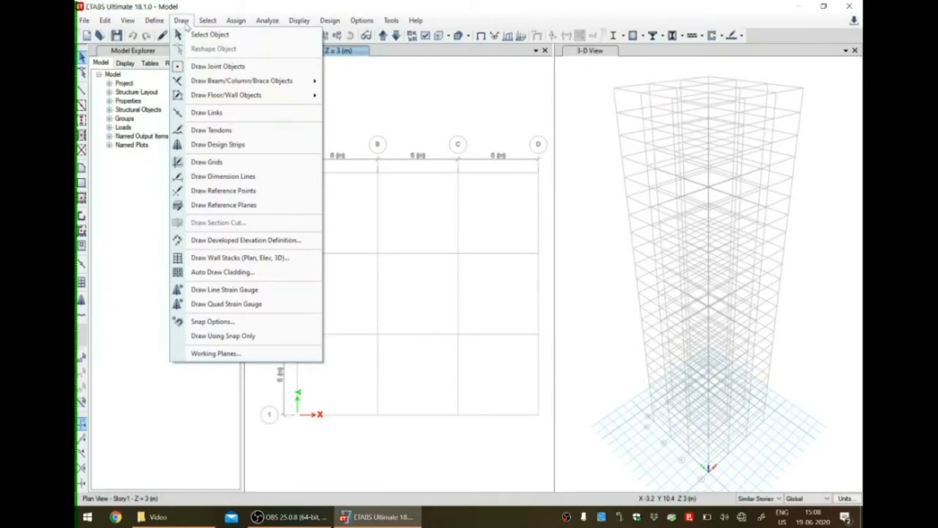
mouse_move(242, 81)
click(370, 110)
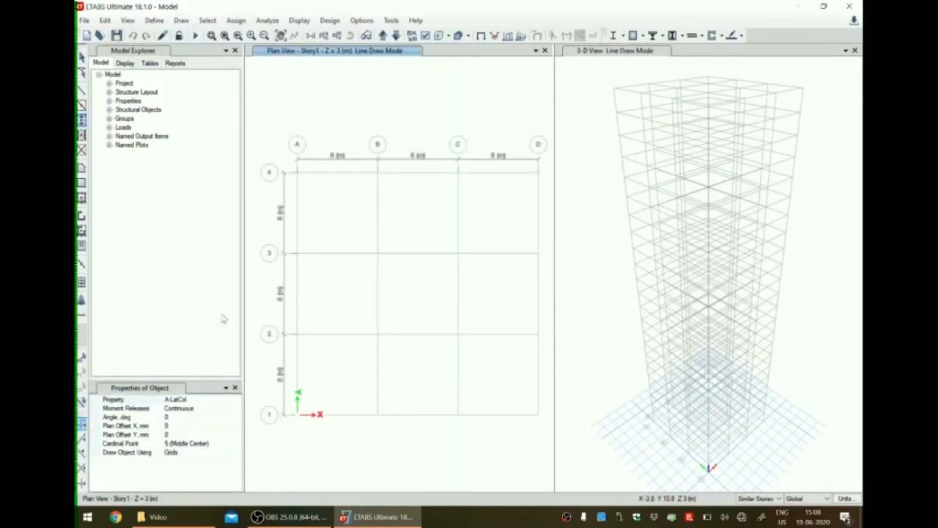
click(227, 388)
click(211, 409)
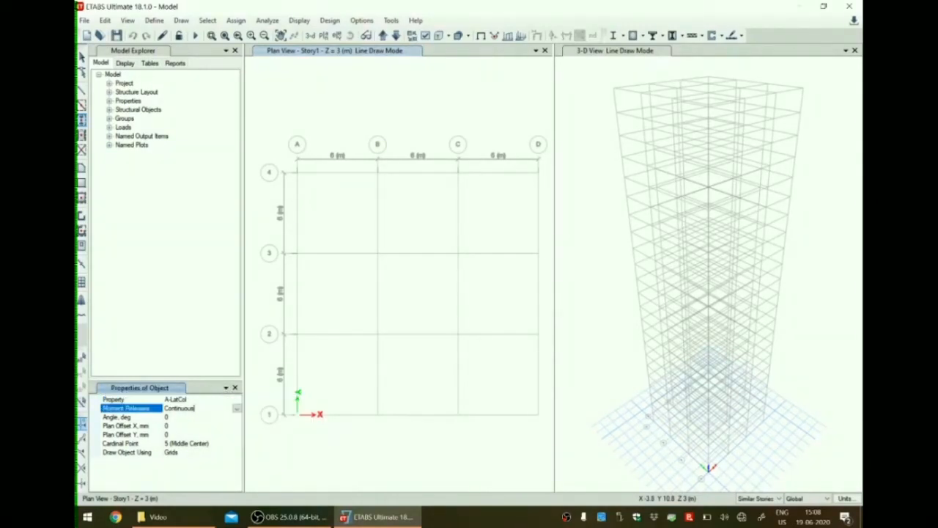
click(213, 399)
click(236, 399)
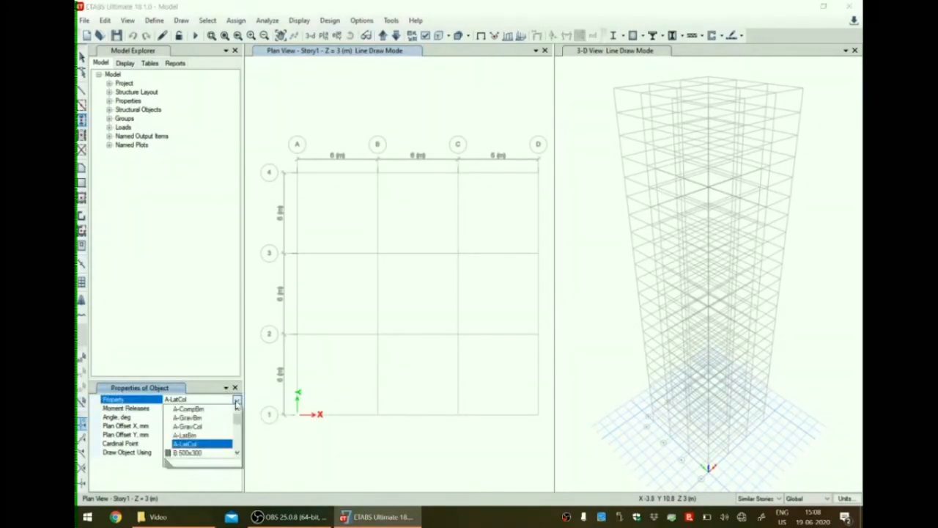
scroll(213, 435, down, 2)
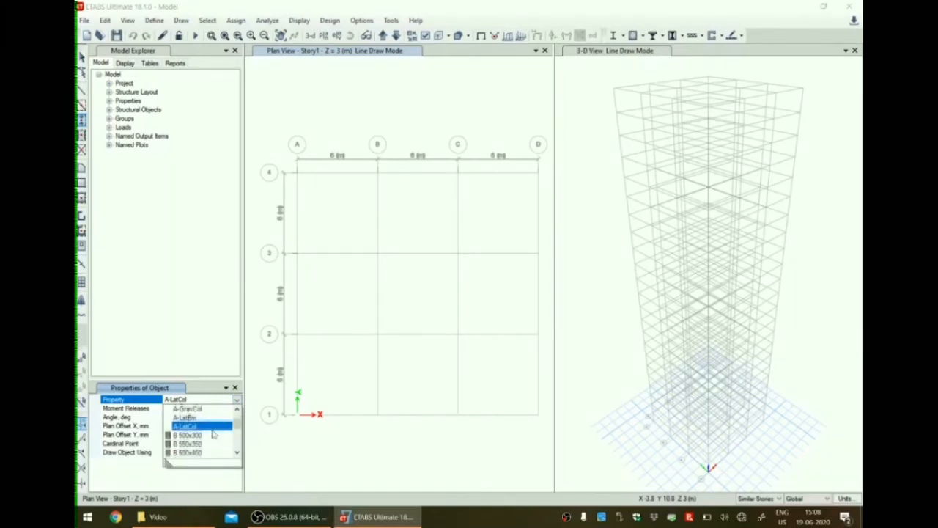
scroll(213, 435, down, 3)
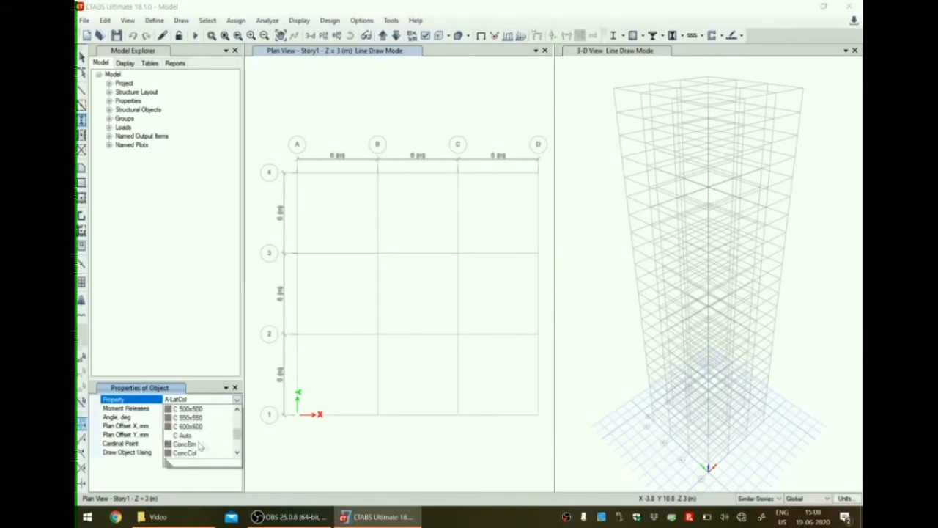
click(189, 436)
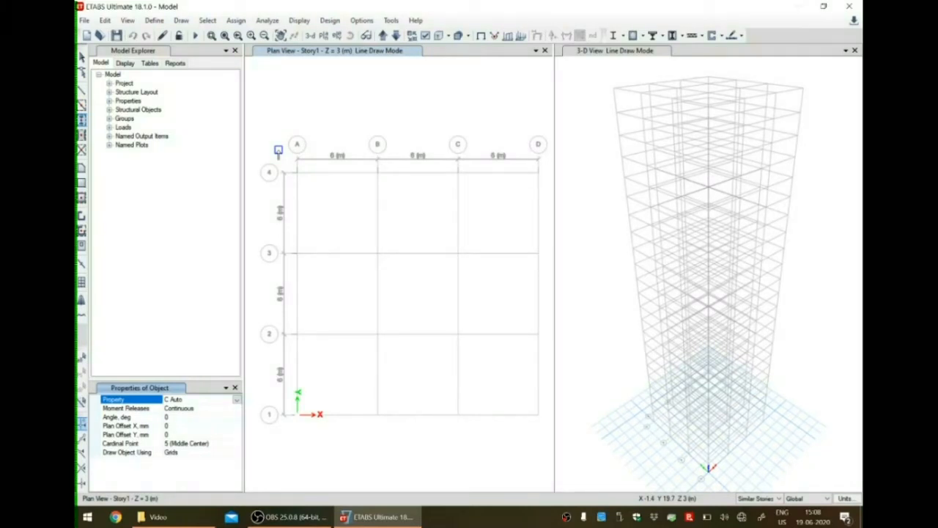
mouse_move(278, 151)
mouse_down()
mouse_move(355, 324)
mouse_move(507, 485)
mouse_move(546, 445)
mouse_up()
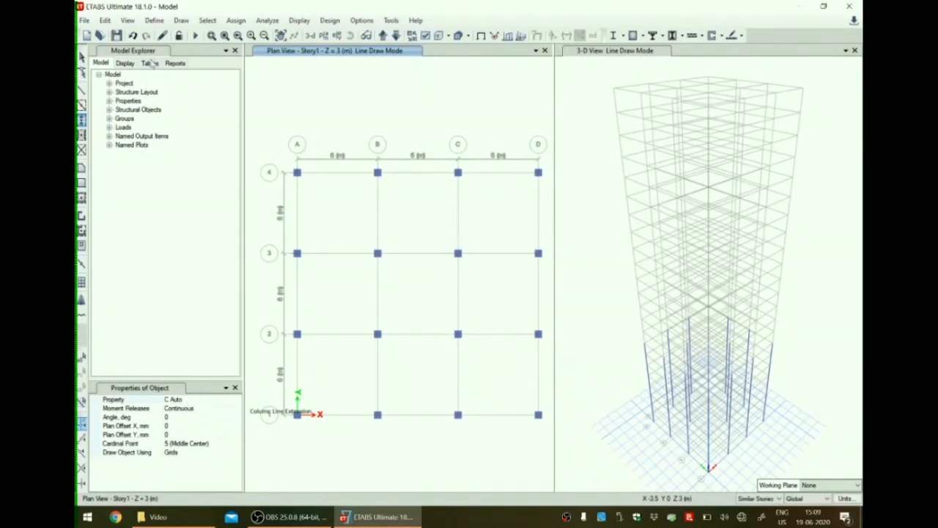
Quick-draw frame beams with the B Auto property along all grid lines A–D and 1–4 on Story1.
click(181, 21)
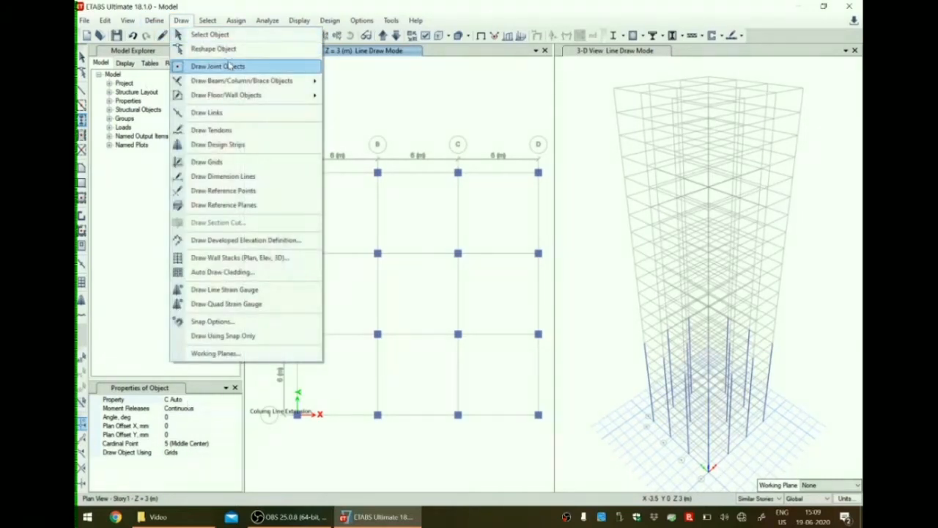
mouse_move(247, 84)
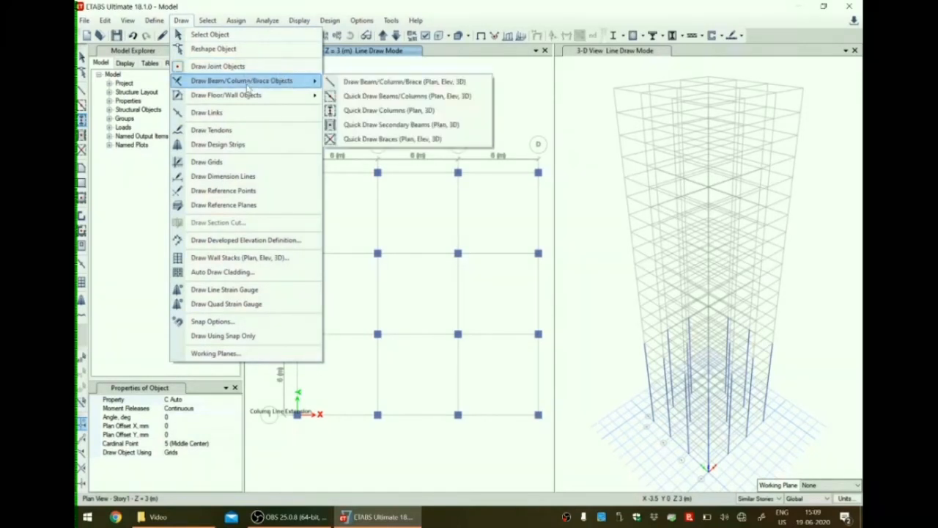
click(367, 103)
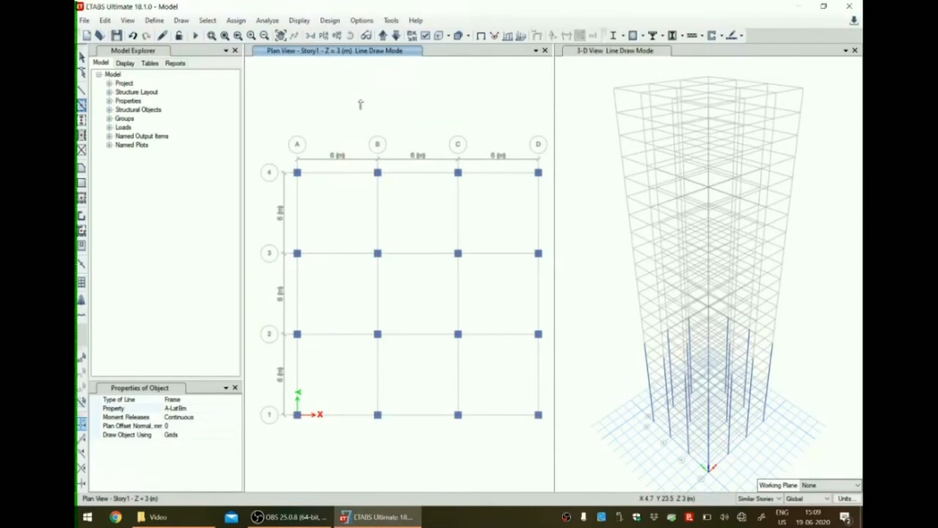
click(196, 402)
click(236, 400)
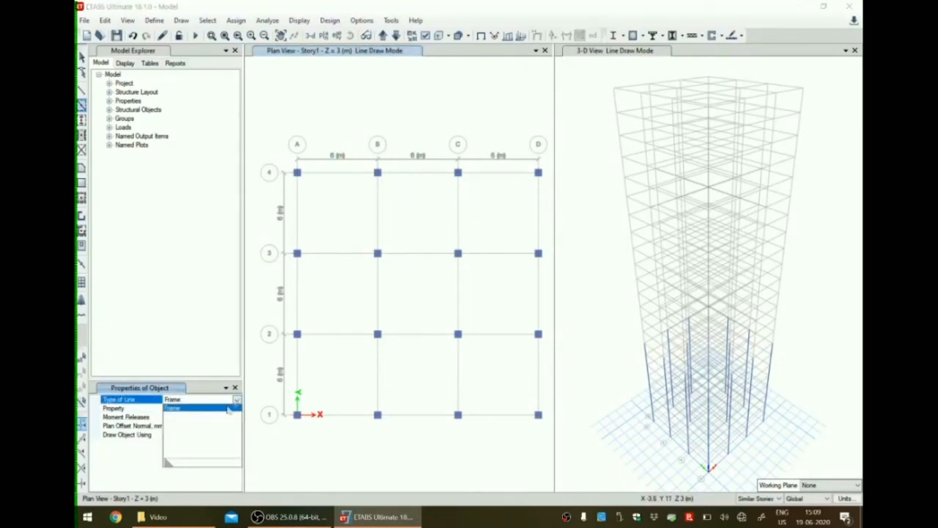
click(238, 406)
click(236, 408)
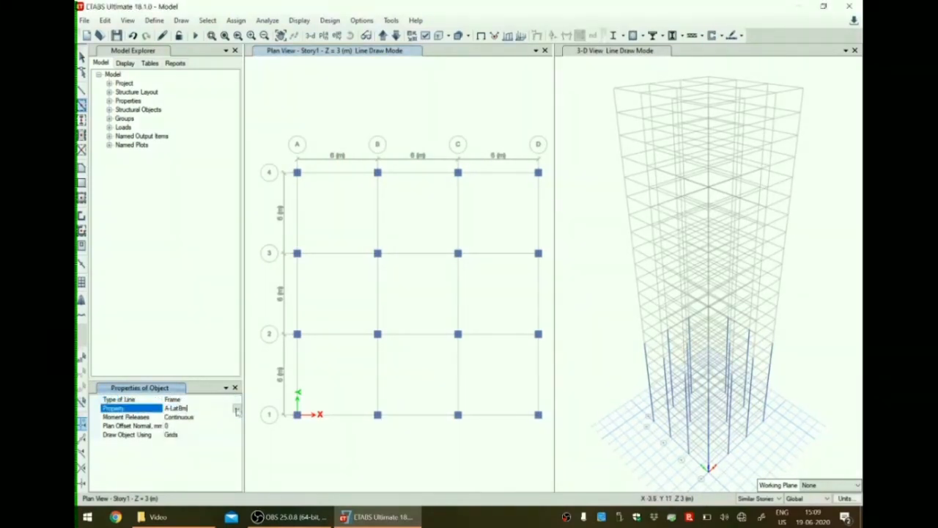
click(237, 408)
scroll(202, 438, down, 2)
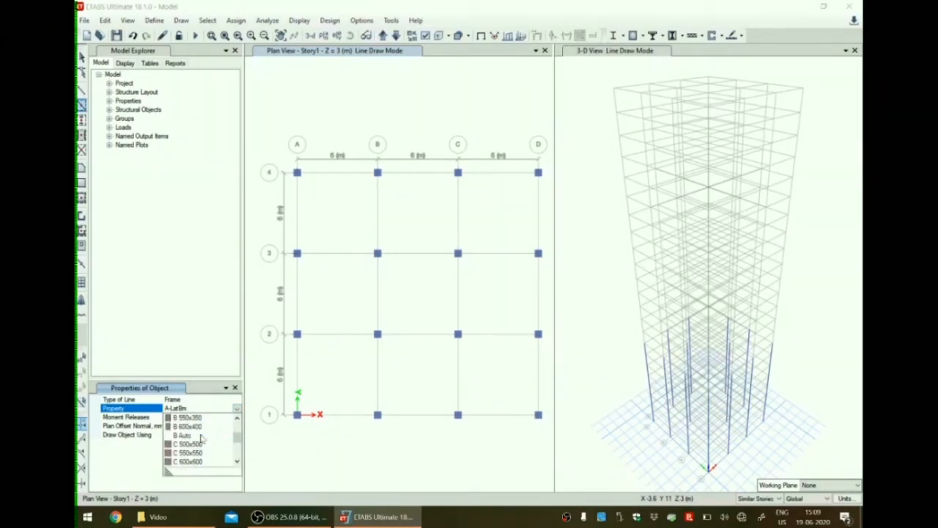
click(187, 435)
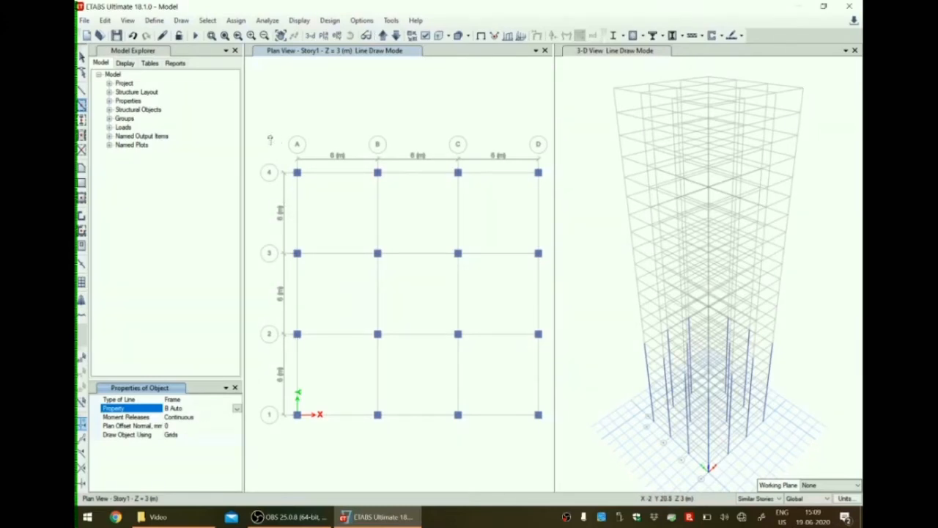
mouse_move(269, 138)
mouse_down()
mouse_move(310, 175)
mouse_move(474, 448)
mouse_move(550, 443)
mouse_up()
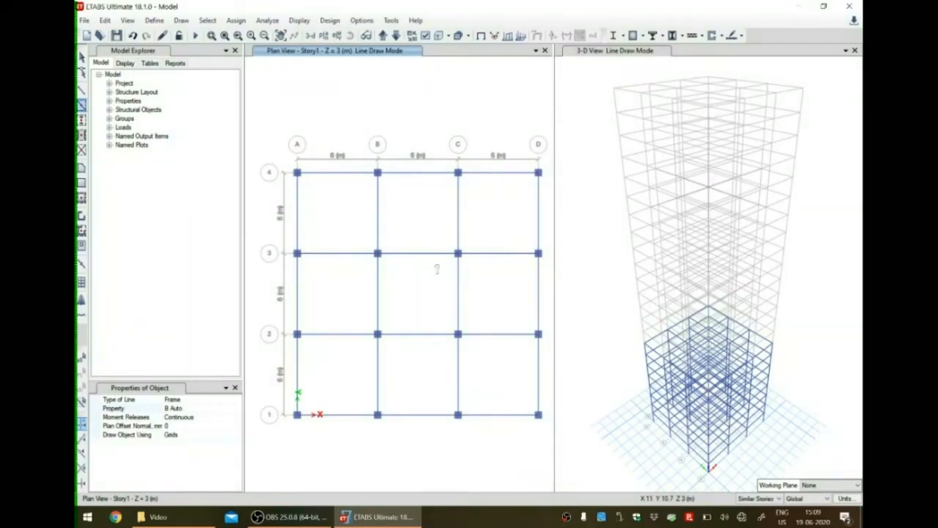
Quick-draw floor slabs with the Slab 150 property over all grid bays on Story1.
click(183, 20)
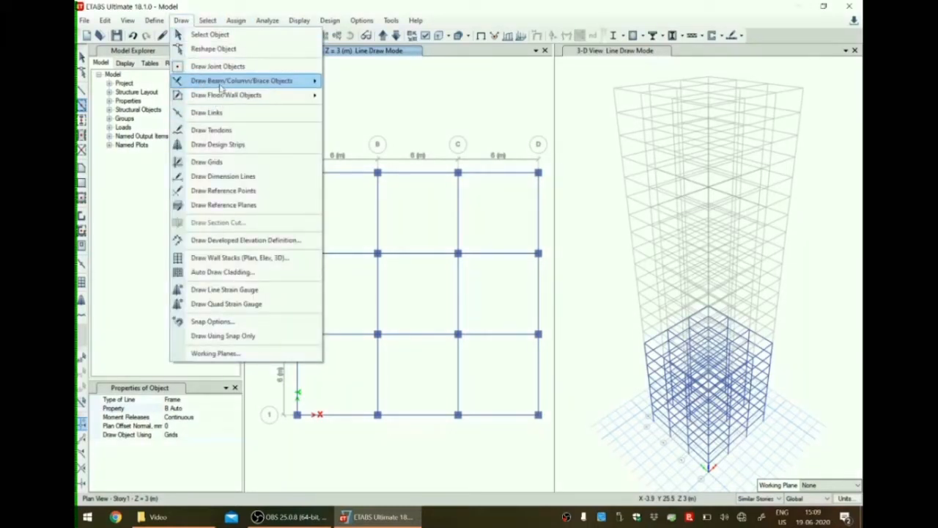
mouse_move(229, 102)
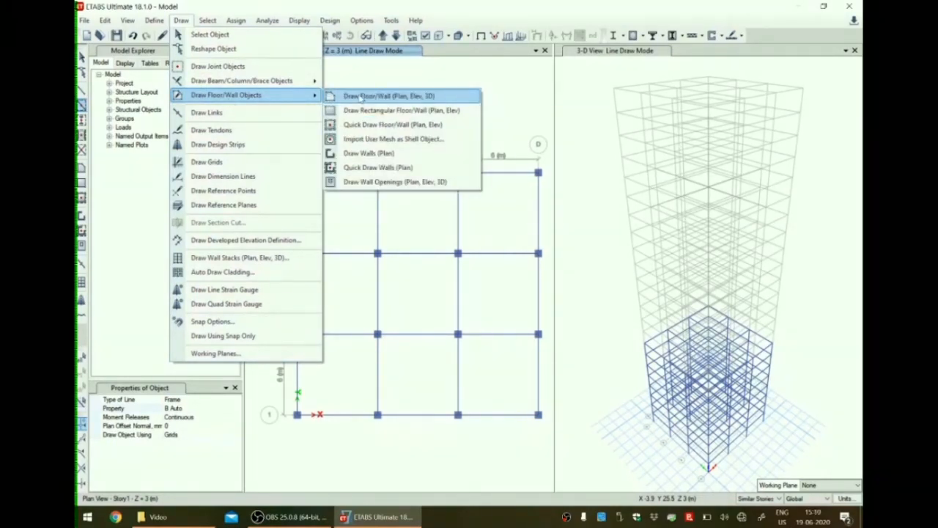
click(368, 125)
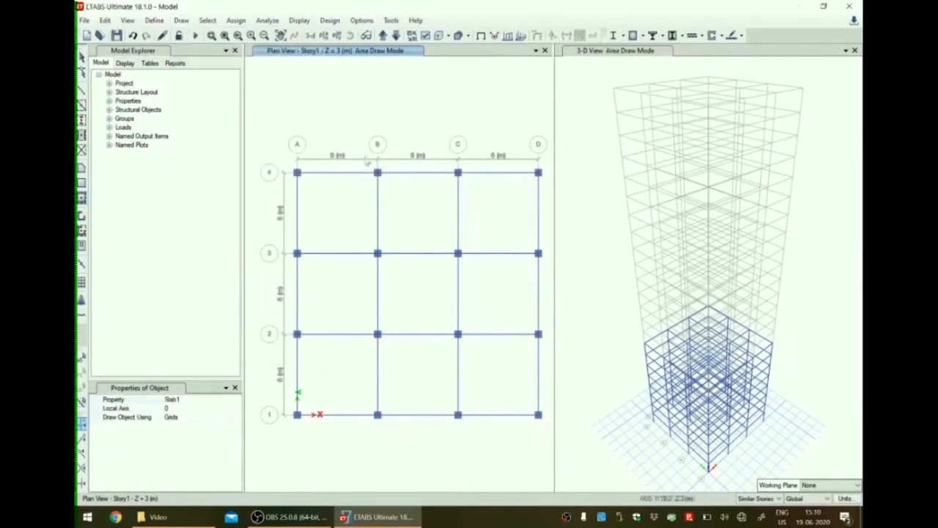
click(183, 407)
click(208, 402)
click(208, 410)
click(233, 401)
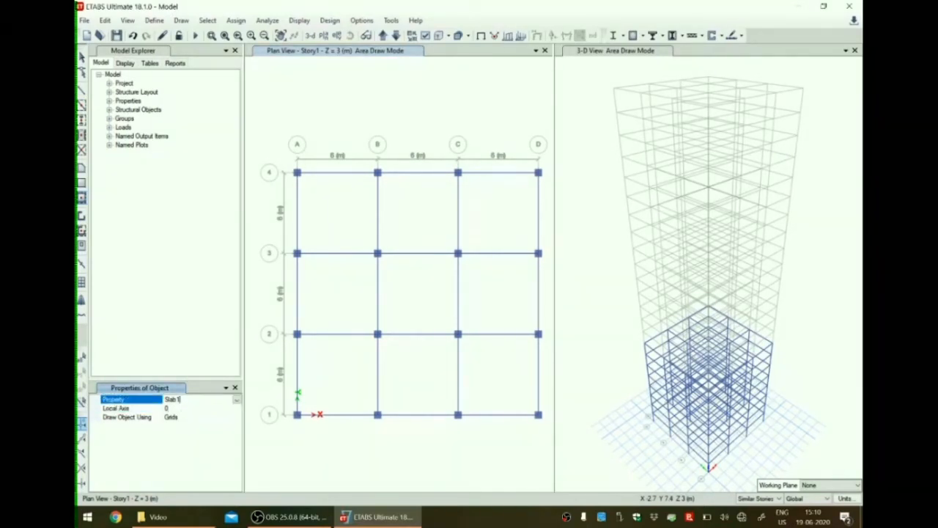
click(238, 402)
click(187, 440)
drag(264, 126, 544, 461)
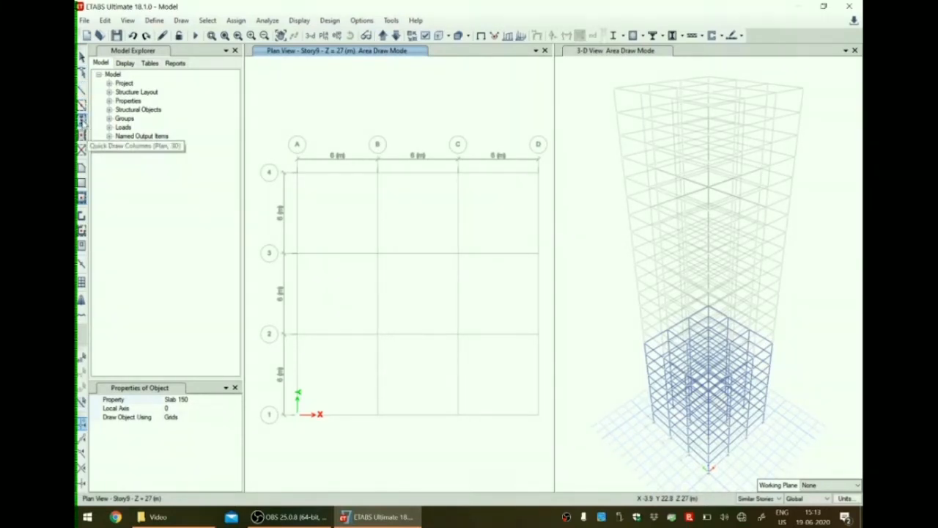
Quick-draw C Auto columns on Story9 at every grid intersection except A4 and D1.
click(83, 120)
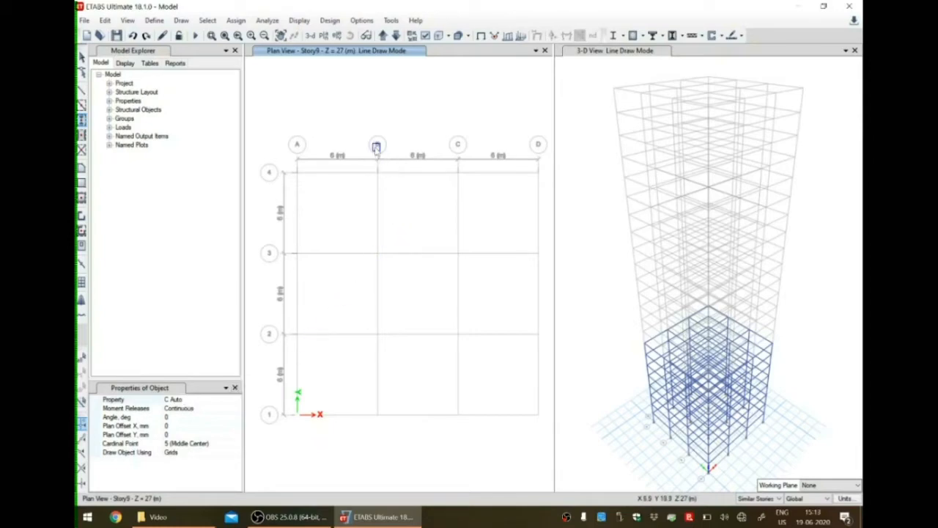
mouse_move(366, 119)
mouse_down()
mouse_move(446, 333)
mouse_move(472, 454)
mouse_up()
drag(255, 233, 545, 351)
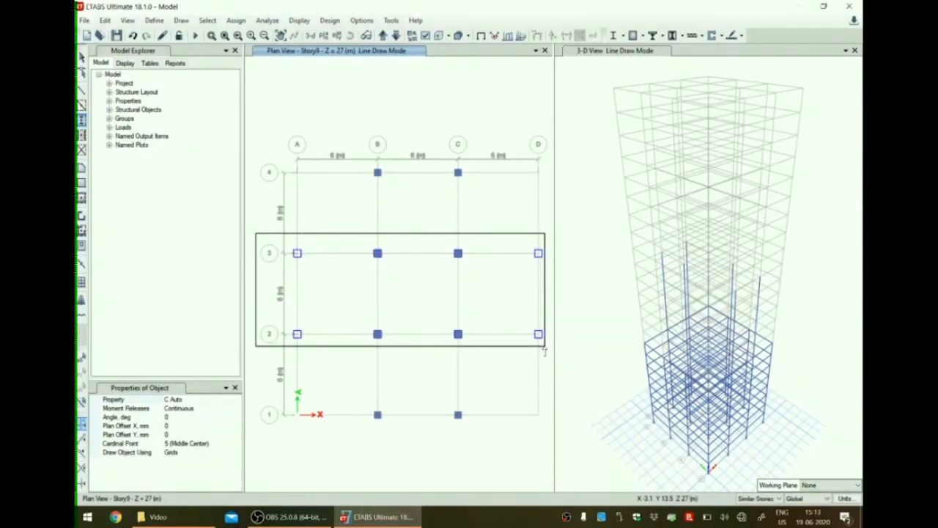
drag(545, 351, 545, 351)
drag(342, 444, 275, 380)
drag(502, 122, 547, 208)
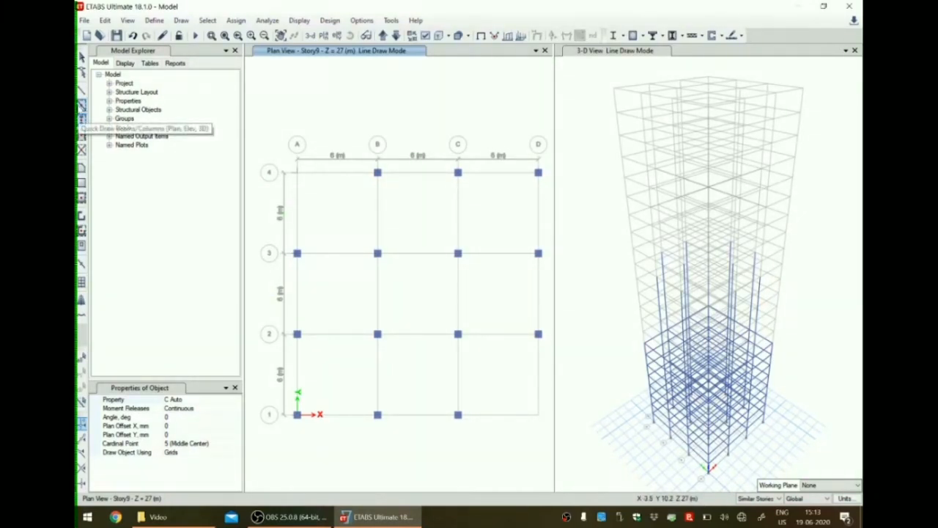
Quick-draw B Auto beams on Story9 along the grid lines within A–C/1–3 and B–D/2–4, leaving out corners A4 and D1.
click(81, 107)
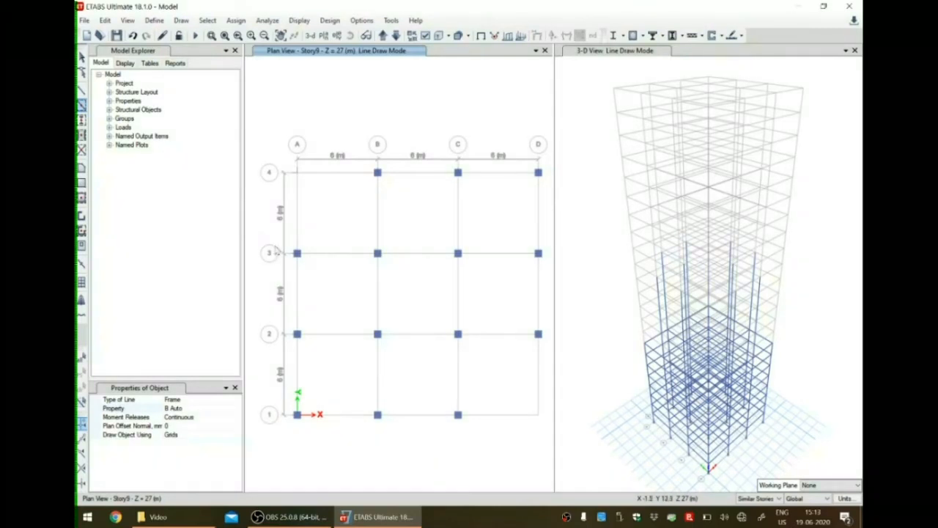
mouse_move(286, 266)
mouse_down()
mouse_move(437, 440)
mouse_move(466, 459)
mouse_up()
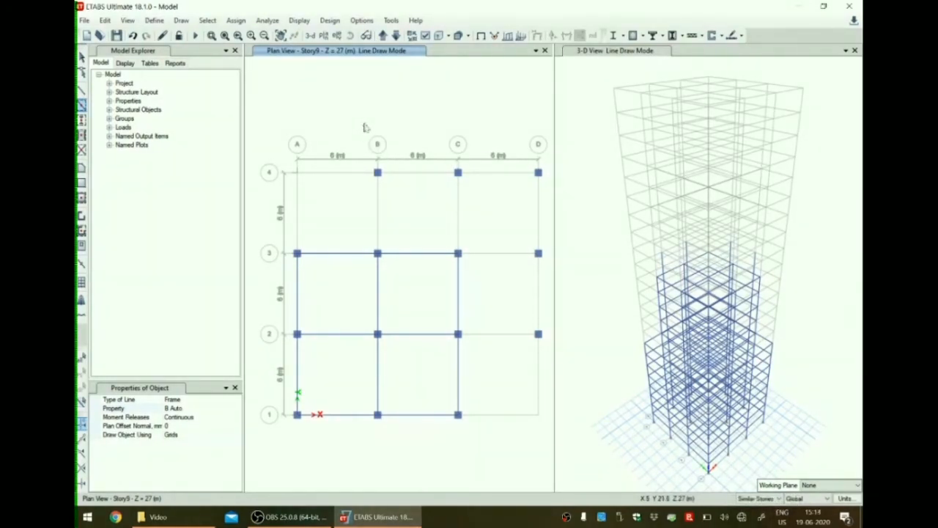
drag(365, 120, 547, 342)
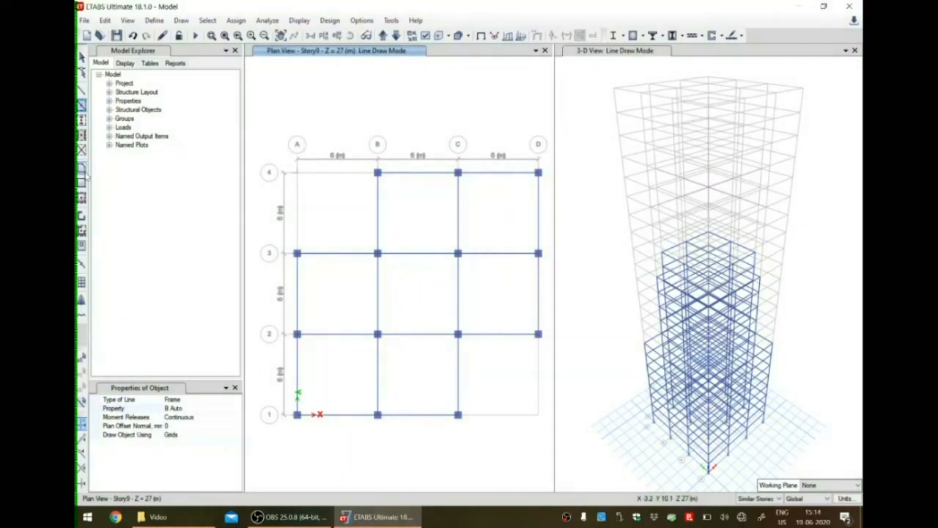
Quick-draw Slab 150 floors on Story9 over the bays within A–C/1–3 and B–D/2–4.
click(82, 198)
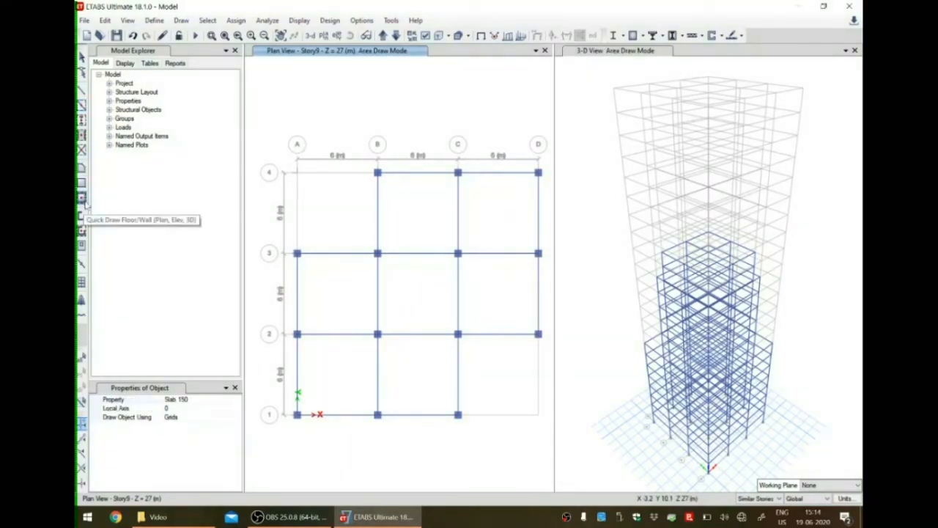
drag(254, 232, 466, 448)
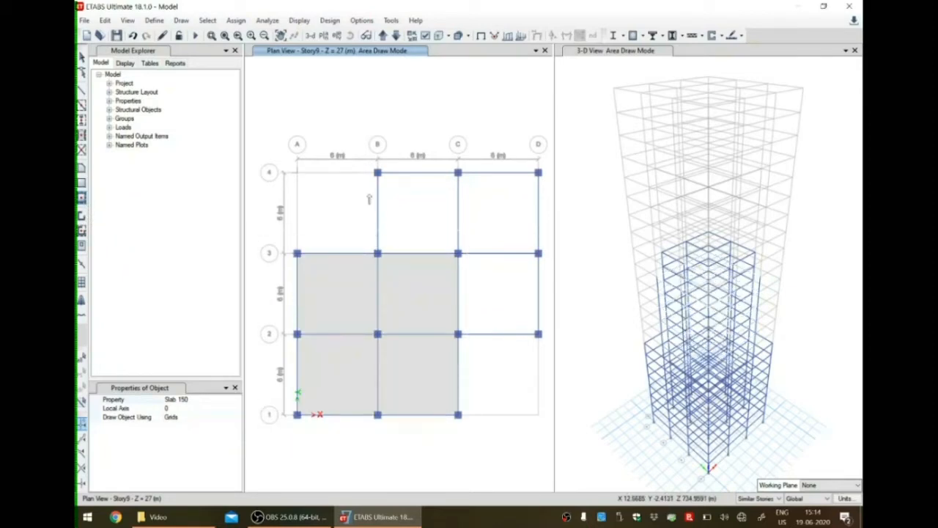
drag(361, 115, 459, 327)
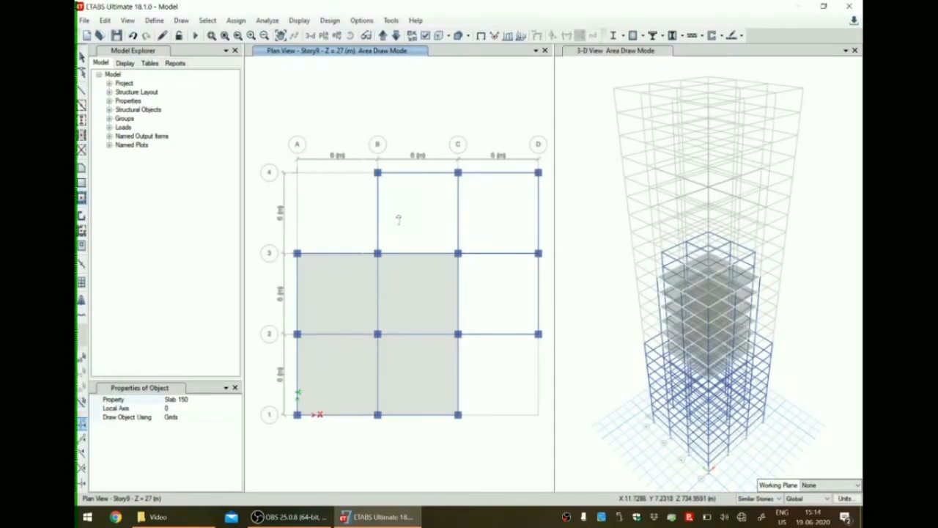
drag(364, 126, 549, 345)
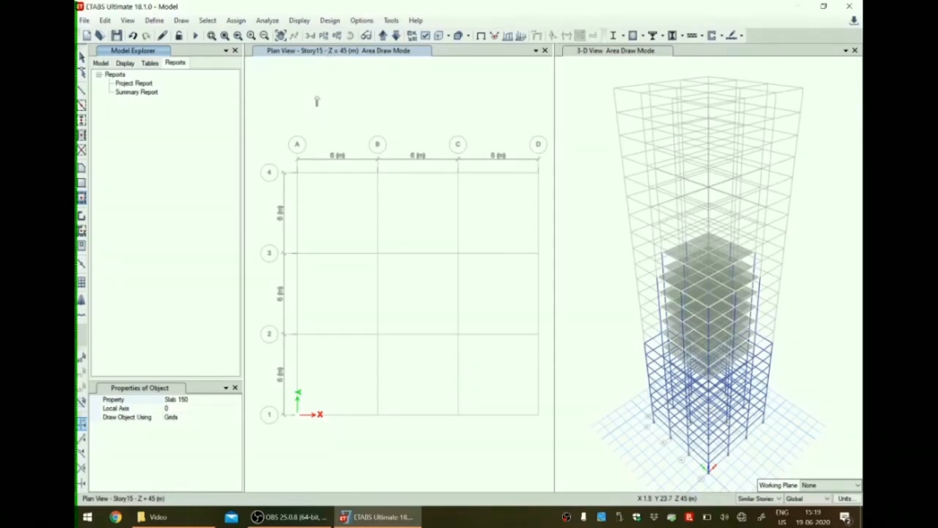
Quick-draw C Auto columns on Story15 at all intersections of grid lines B, C, 2 and 3, omitting the four corners.
click(181, 19)
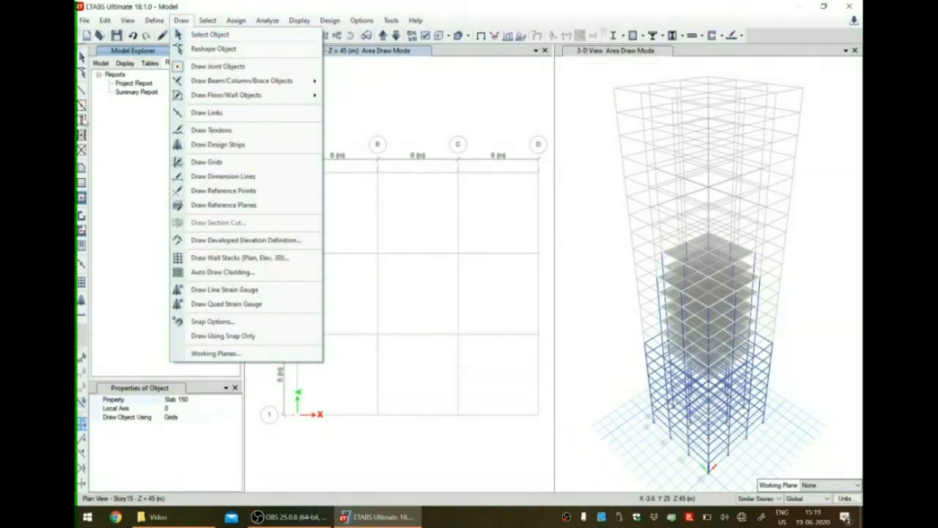
mouse_move(222, 82)
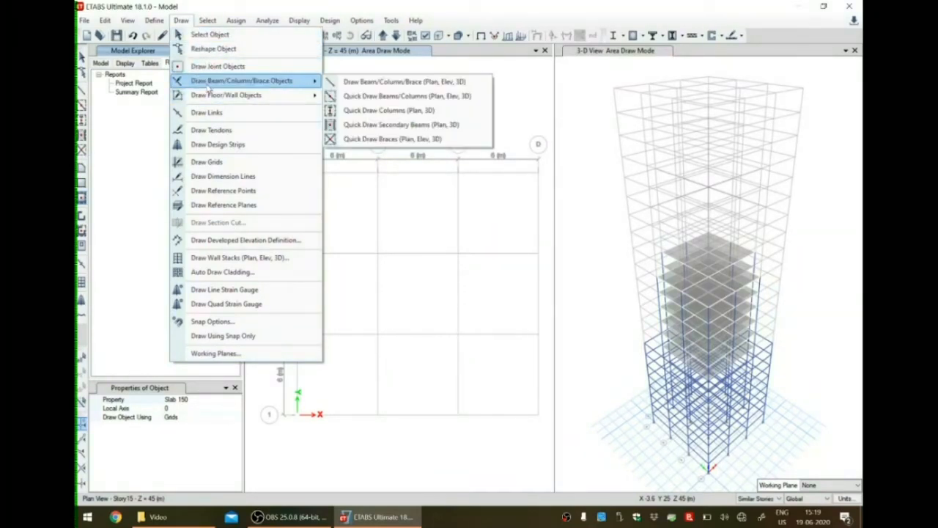
click(368, 110)
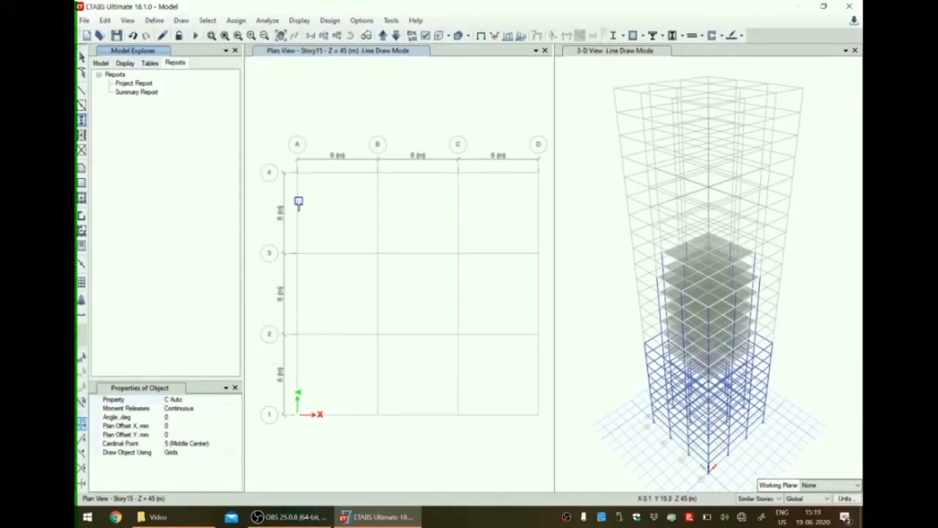
mouse_move(368, 115)
mouse_down()
mouse_move(447, 445)
mouse_move(471, 450)
mouse_up()
drag(257, 237, 545, 347)
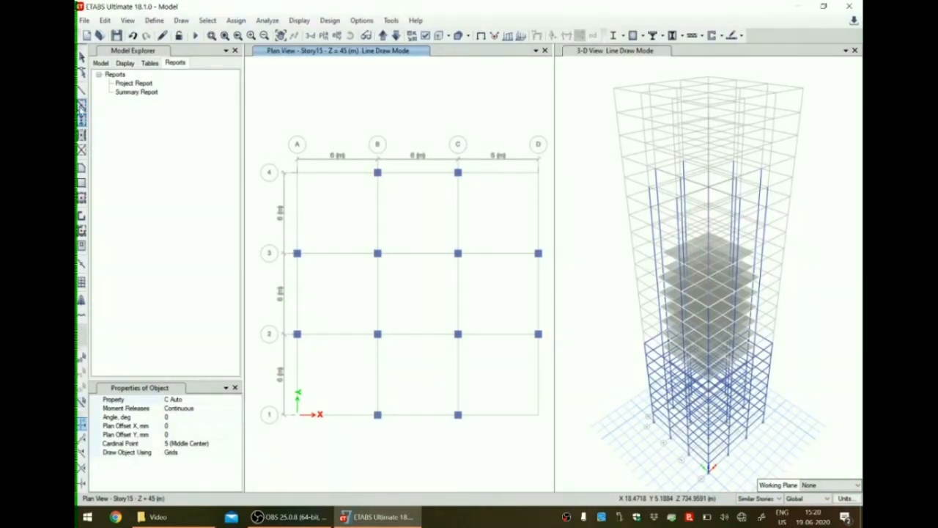
Quick-draw B Auto beams on Story15 along the cross-shaped plan formed by B–C/1–4 and A–D/2–3.
click(81, 104)
mouse_move(366, 121)
mouse_down()
mouse_move(445, 314)
mouse_move(482, 454)
mouse_up()
mouse_move(259, 234)
mouse_down()
mouse_move(373, 315)
mouse_move(550, 352)
mouse_up()
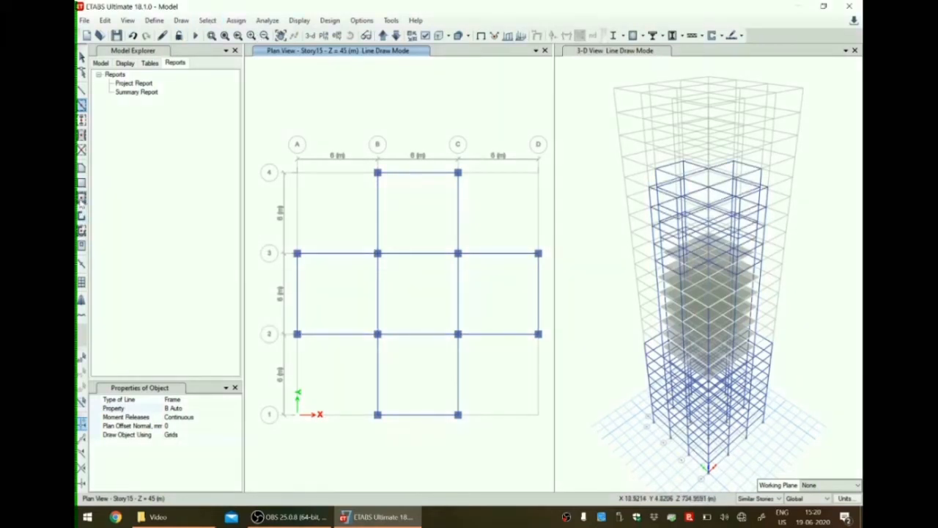
Quick-draw Slab 150 floors on Story15 over the cross-shaped bays within B–C/1–4 and A–D/2–3.
click(81, 198)
drag(363, 130, 484, 449)
drag(254, 228, 546, 353)
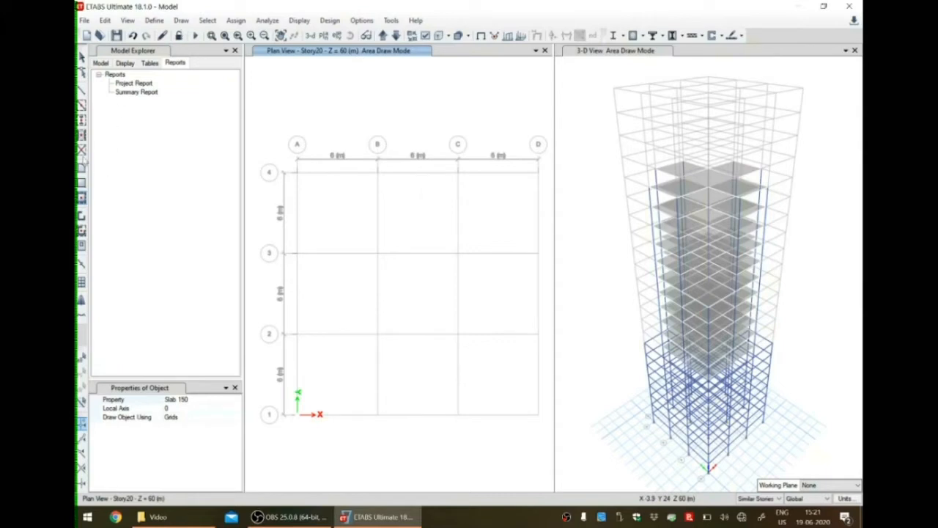
Quick-draw C Auto columns on Story20 at the intersections of grid lines B and C with 1, 2 and 3.
click(81, 119)
mouse_move(273, 143)
mouse_down()
mouse_move(341, 276)
mouse_move(544, 429)
mouse_move(496, 377)
mouse_move(377, 55)
mouse_move(331, 109)
mouse_up()
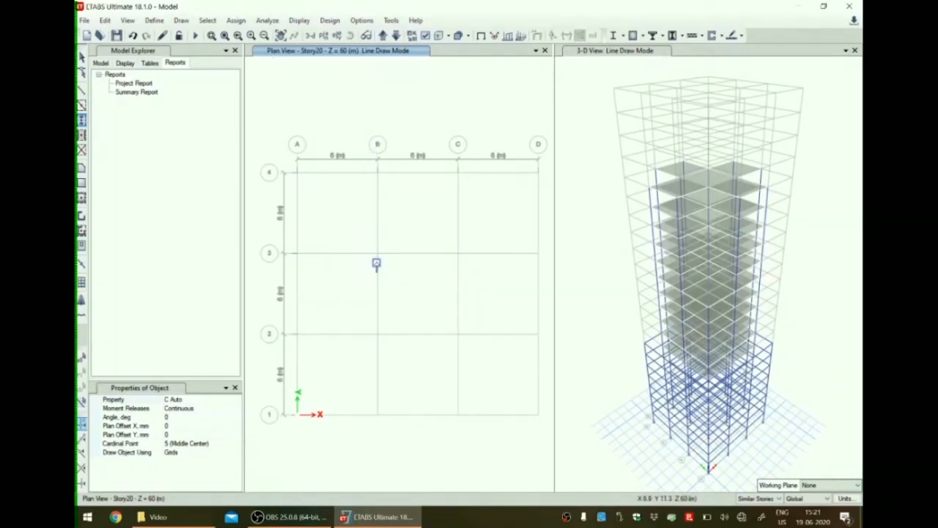
drag(364, 239, 480, 442)
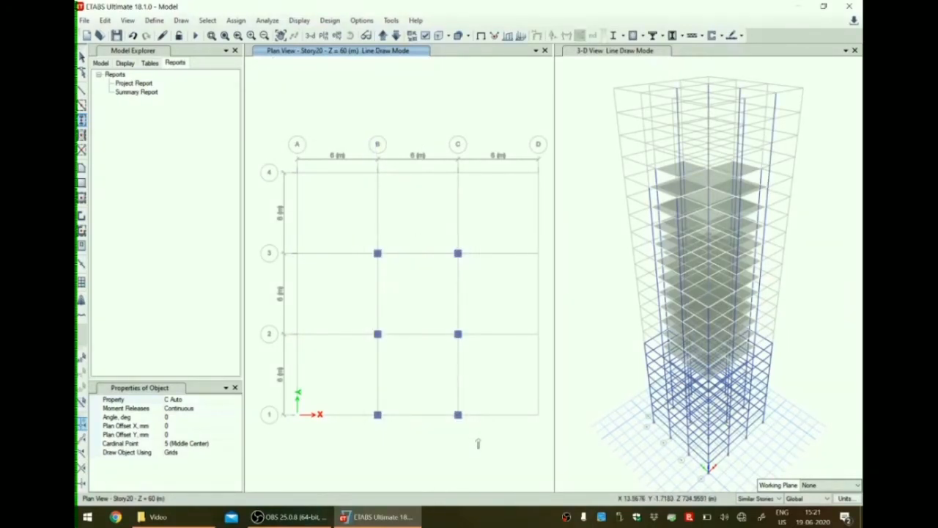
Quick-draw B Auto beams and Slab 150 floors on Story20 over the two bays within B–C/1–3.
click(81, 105)
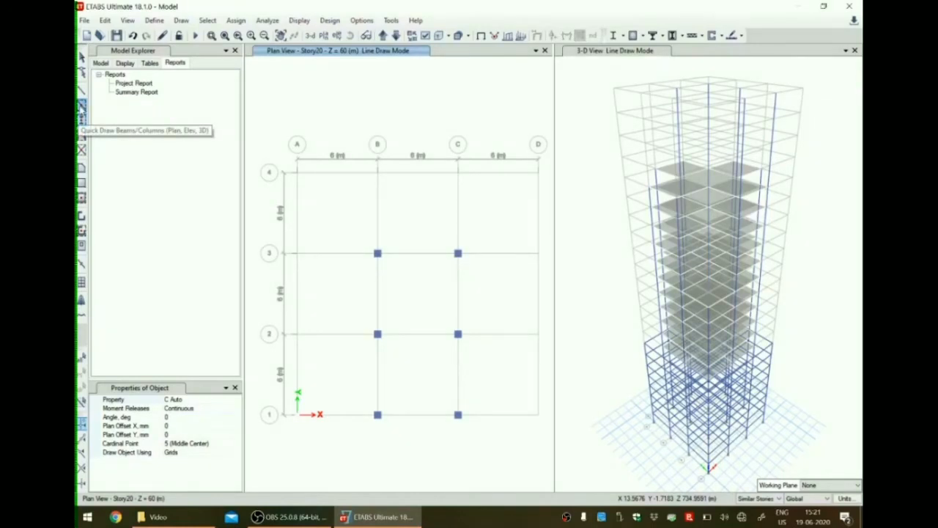
drag(365, 237, 480, 446)
click(82, 199)
drag(353, 231, 495, 455)
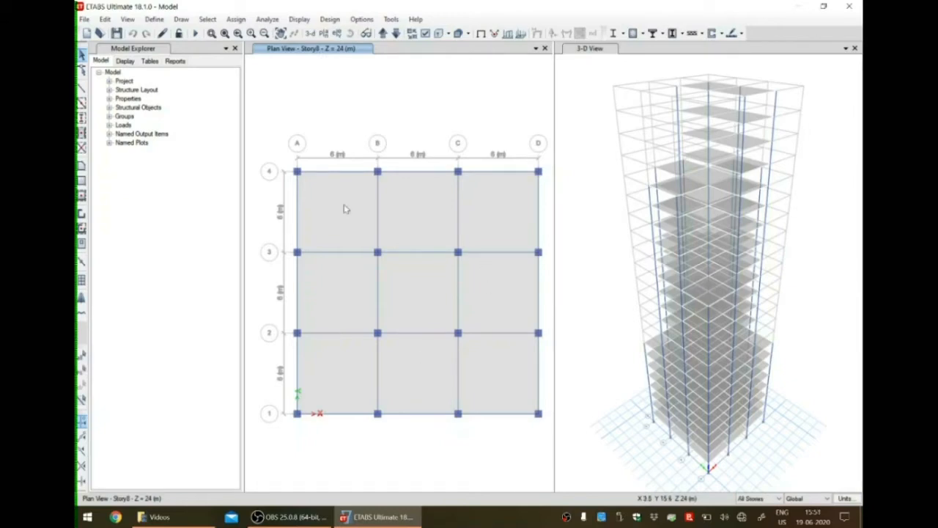
Select the floor slabs on all stories and assign them a uniform Dead load of 2 kN/m² in the Gravity direction.
click(344, 209)
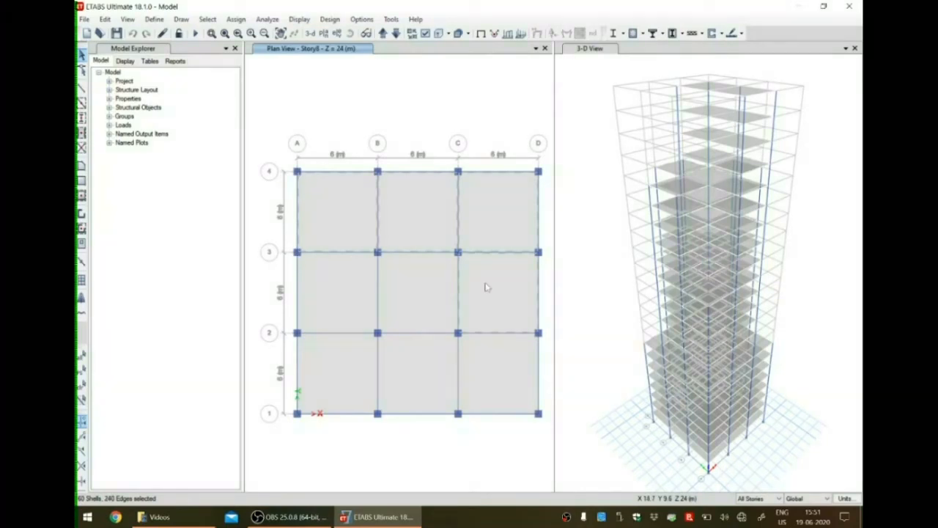
click(356, 301)
click(494, 389)
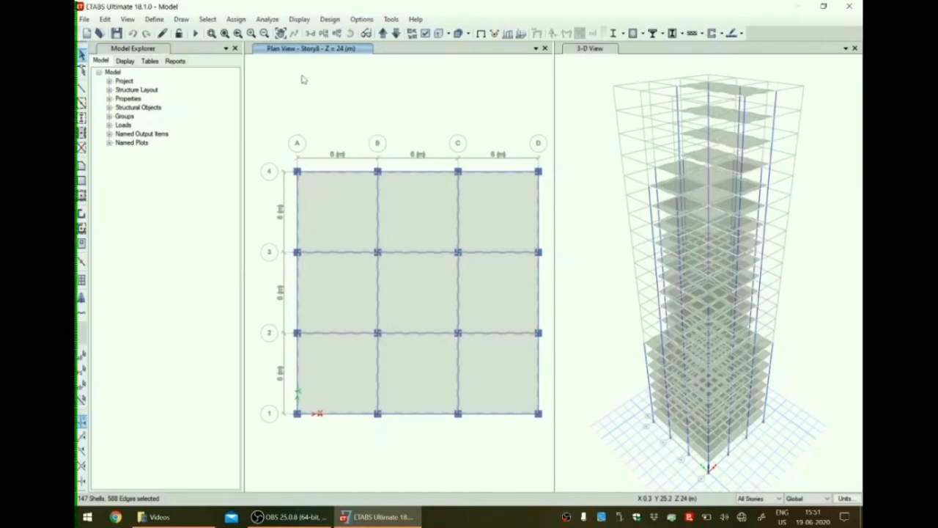
click(236, 19)
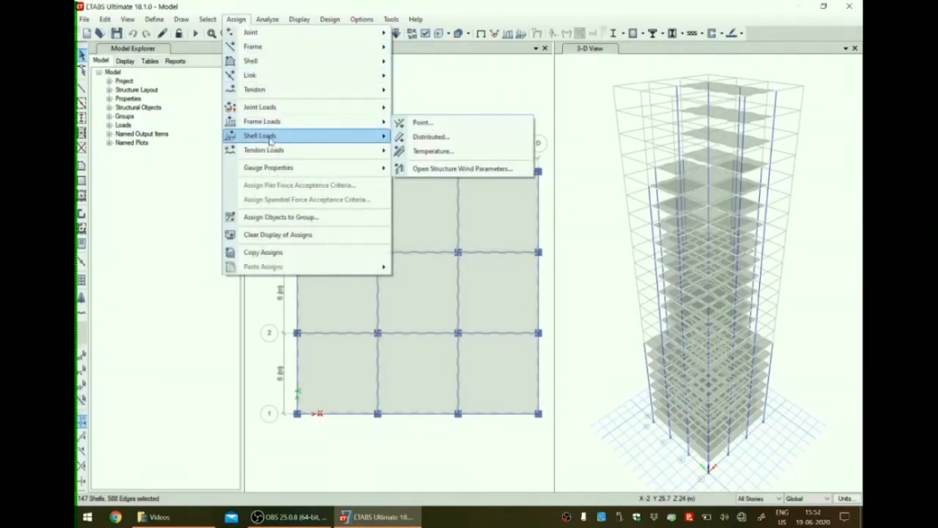
mouse_move(271, 140)
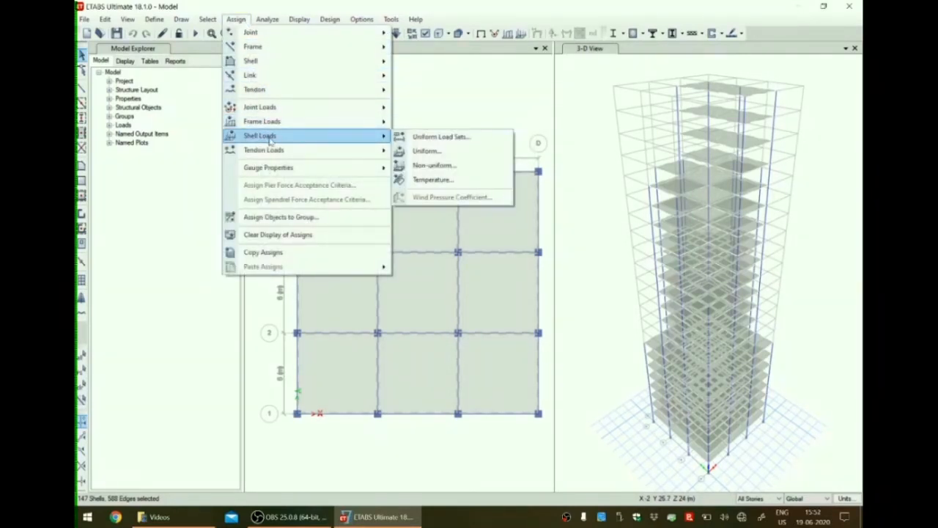
click(440, 151)
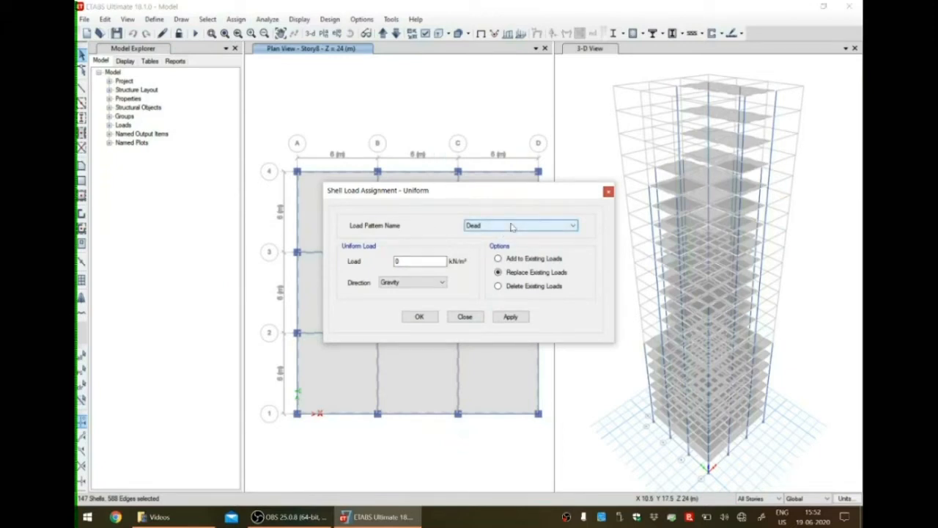
drag(428, 261, 381, 265)
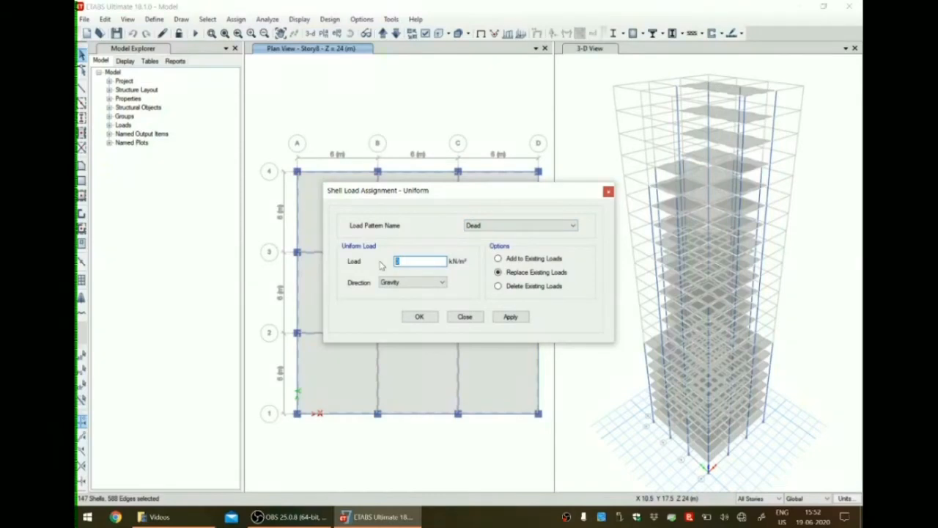
text(2)
click(510, 316)
click(420, 316)
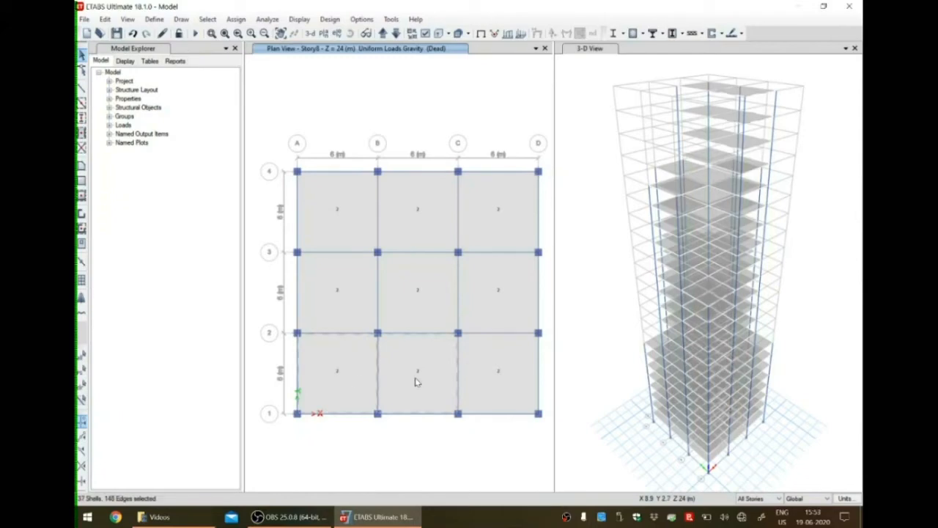
Using Similar Stories, select all nine Story8 slab bays and assign a uniform Live load of 5 kN/m² in the Gravity direction.
click(755, 498)
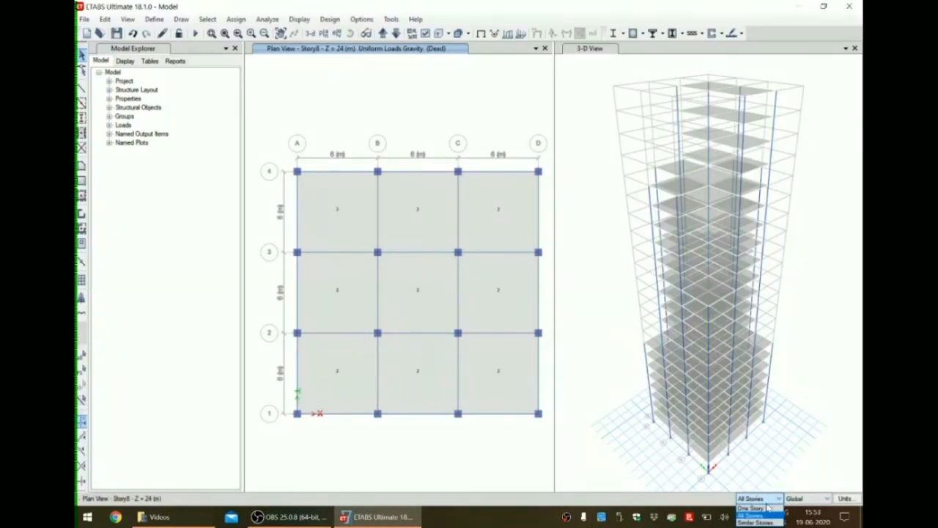
click(760, 519)
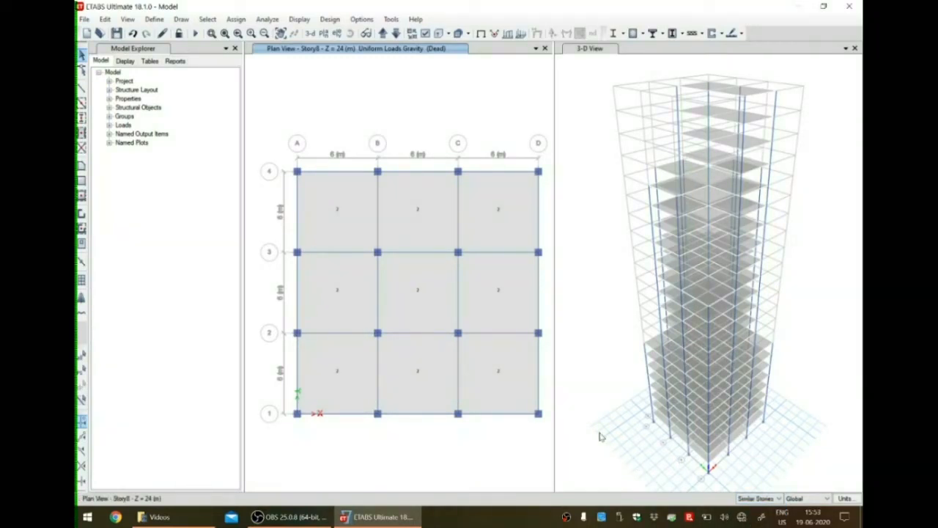
click(323, 203)
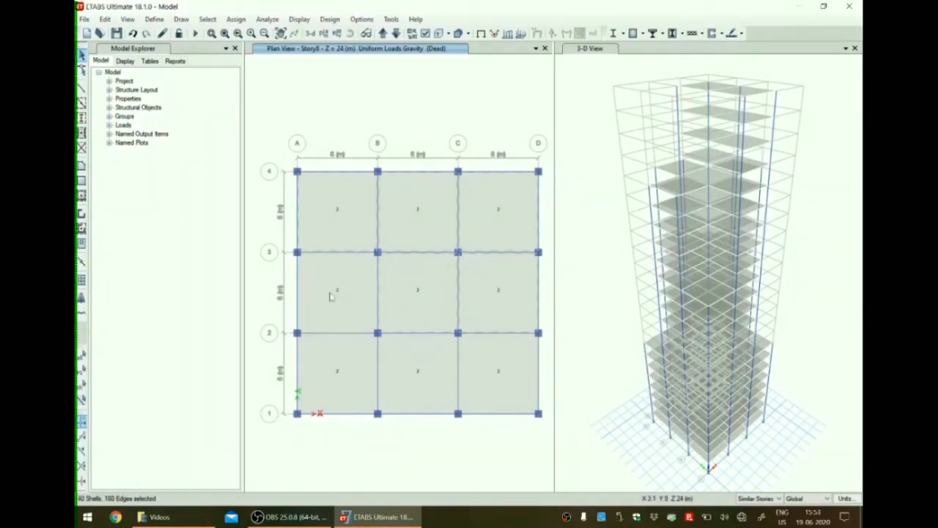
click(343, 358)
click(507, 393)
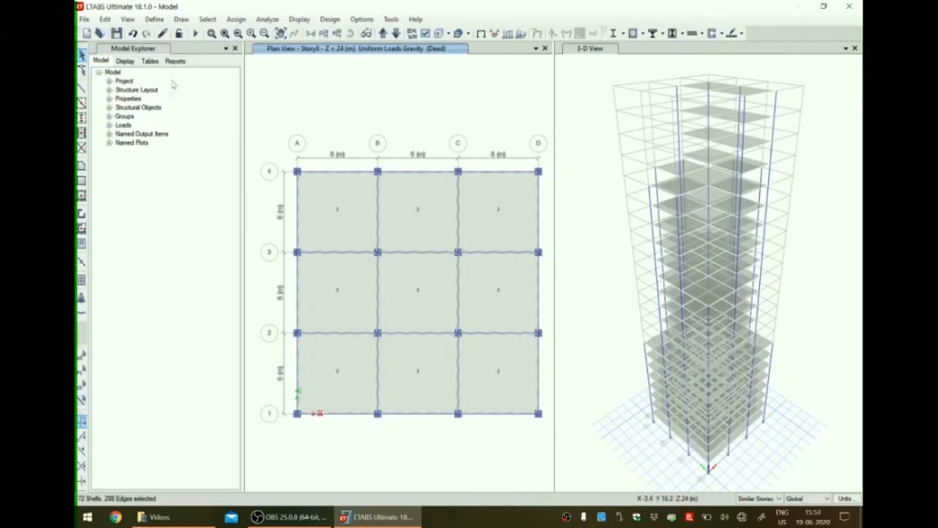
click(239, 21)
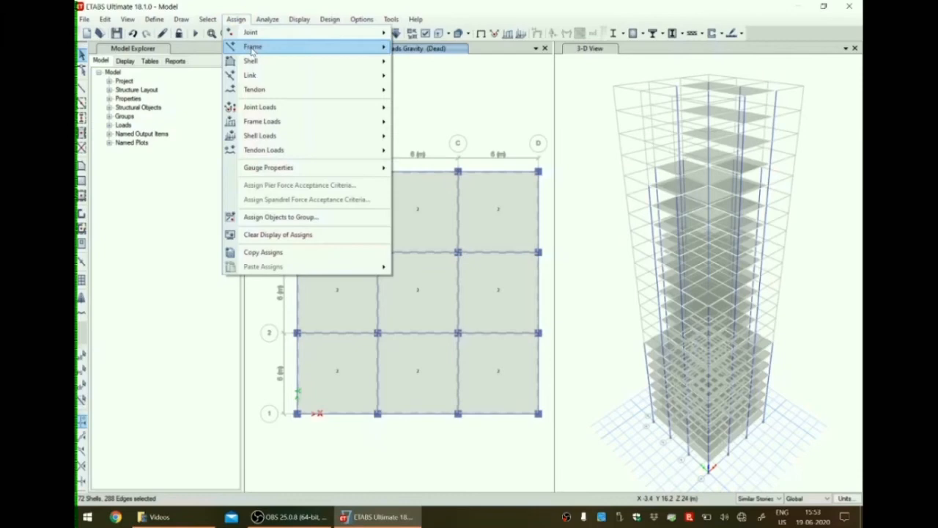
mouse_move(273, 137)
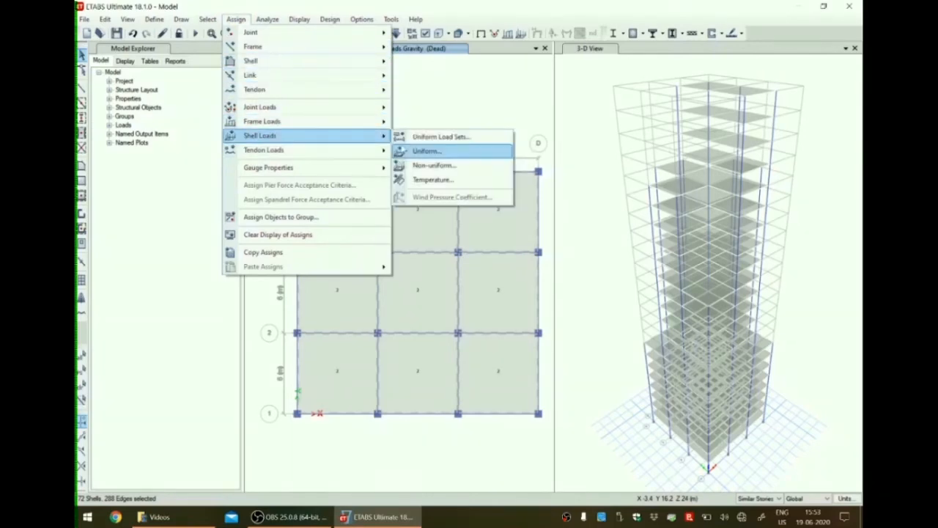
click(429, 153)
click(499, 225)
click(497, 248)
double_click(397, 261)
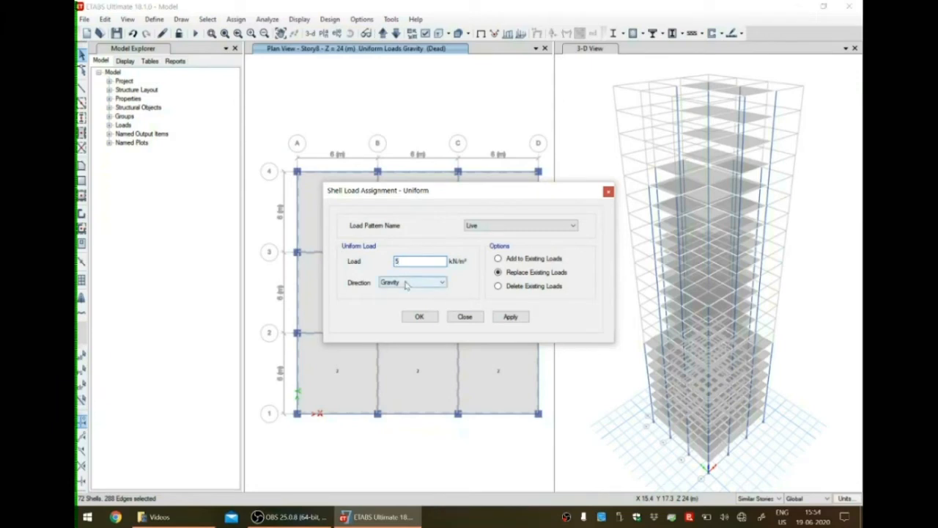
click(517, 317)
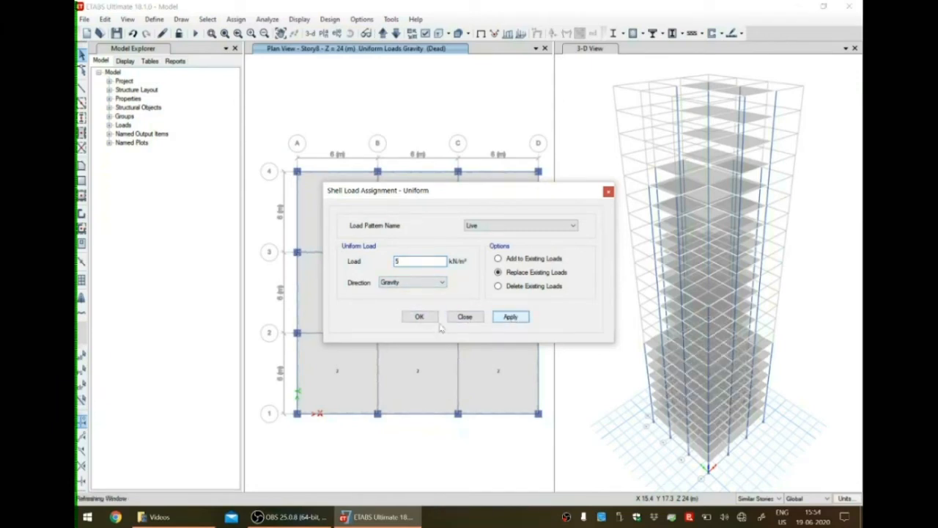
click(431, 320)
click(425, 317)
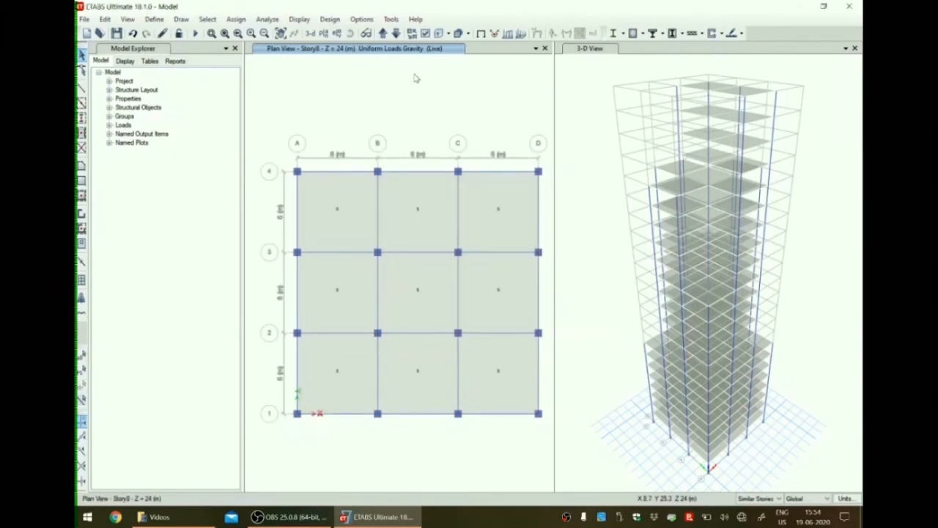
Select all Story9 slab bays with Similar Stories and assign a uniform Live load of 4.5 kN/m² in the Gravity direction.
click(382, 34)
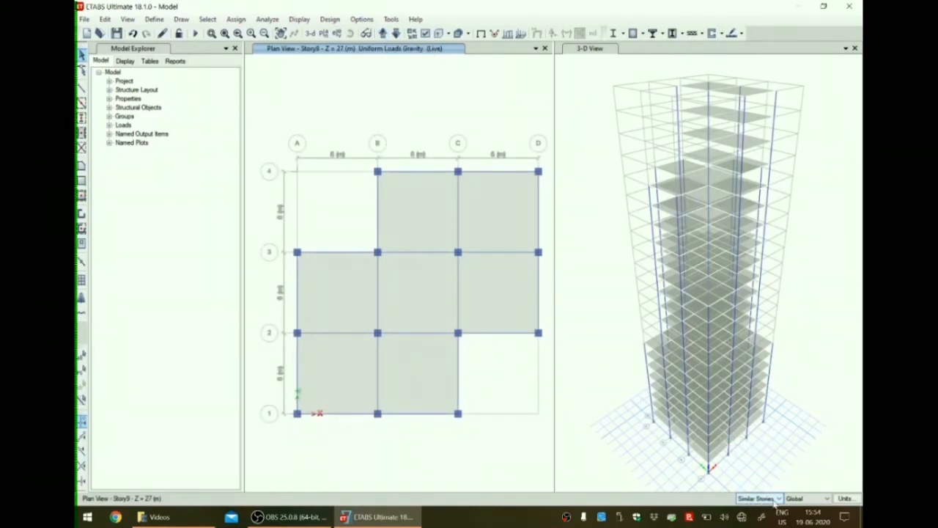
click(423, 206)
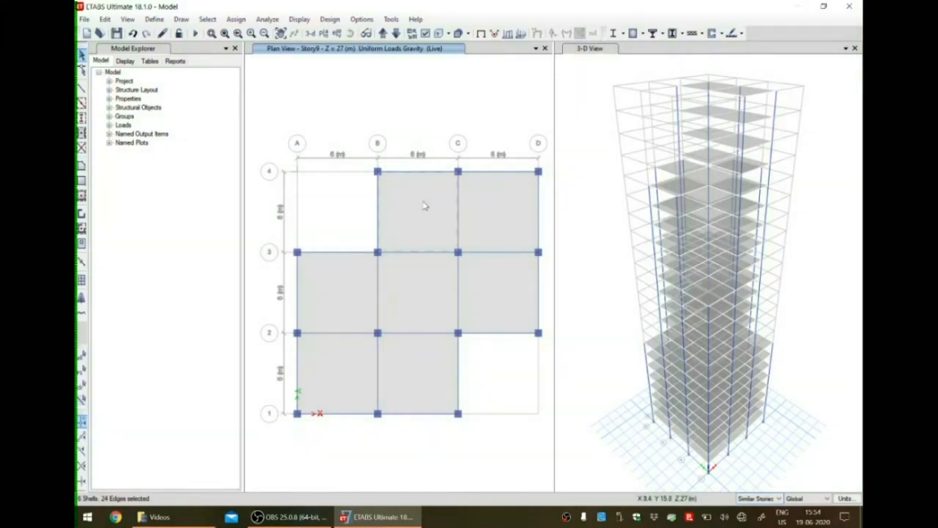
click(480, 208)
click(501, 291)
click(417, 300)
click(350, 298)
click(350, 362)
click(408, 365)
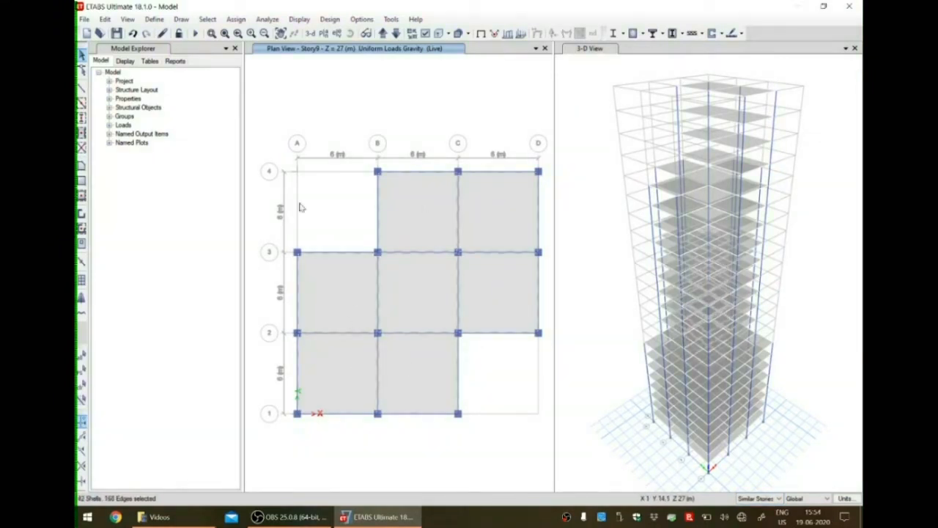
click(235, 19)
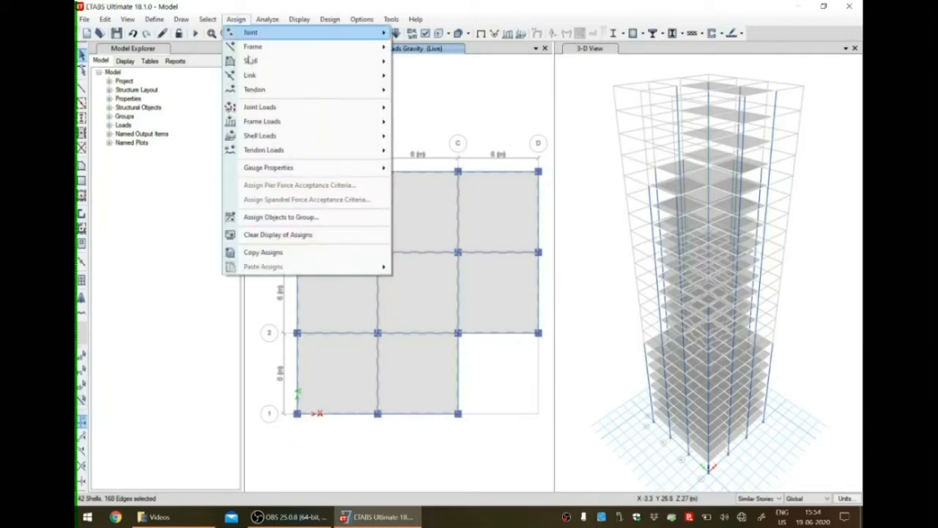
mouse_move(269, 137)
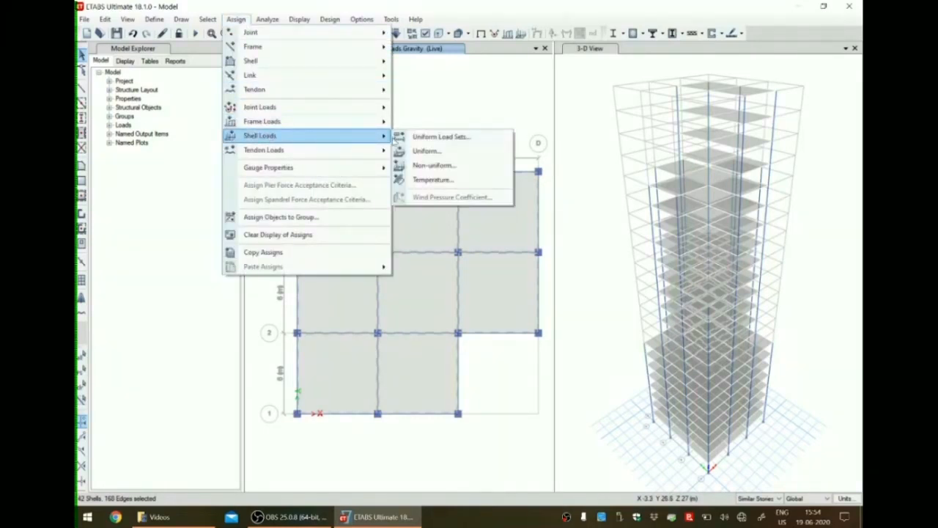
click(428, 151)
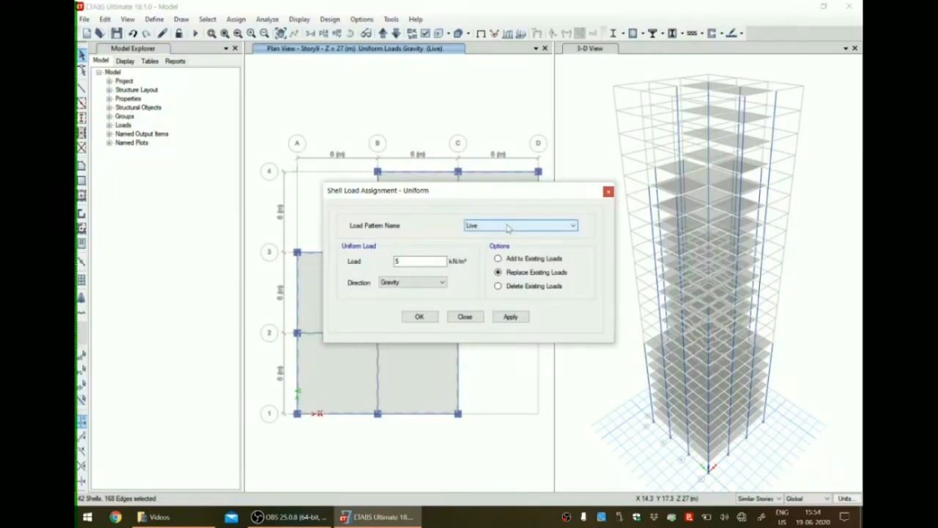
double_click(438, 262)
text(4)
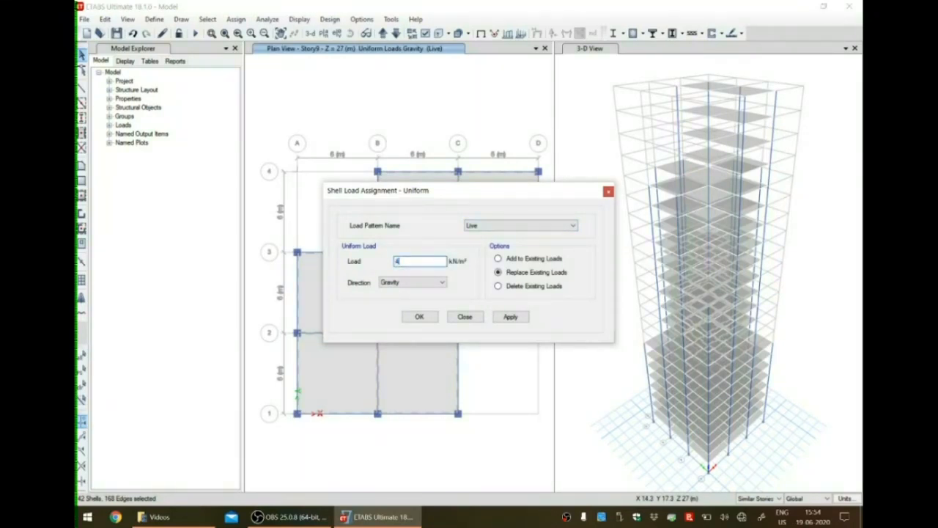
text(.5)
click(509, 317)
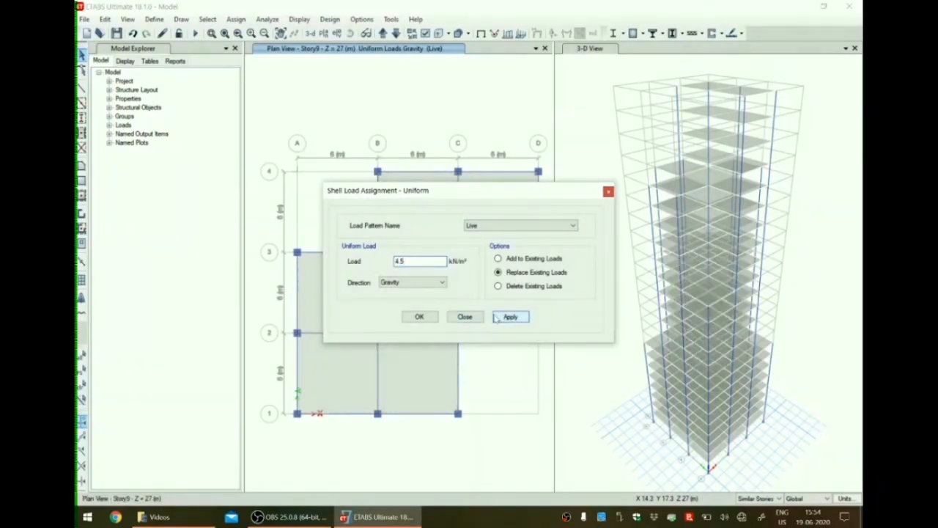
click(421, 316)
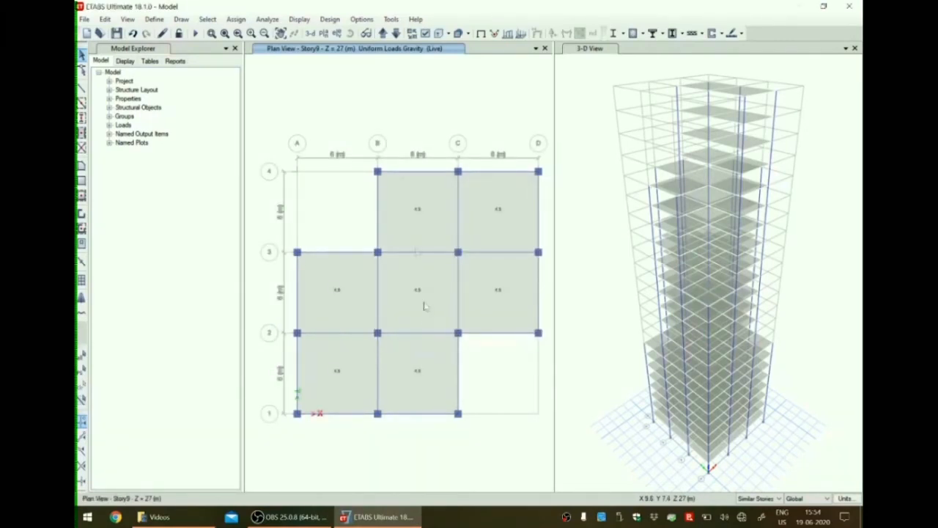
Select all five Story15 slab bays with Similar Stories and assign a uniform Live load of 4 kN/m² in the Gravity direction.
click(383, 33)
click(383, 33)
click(382, 33)
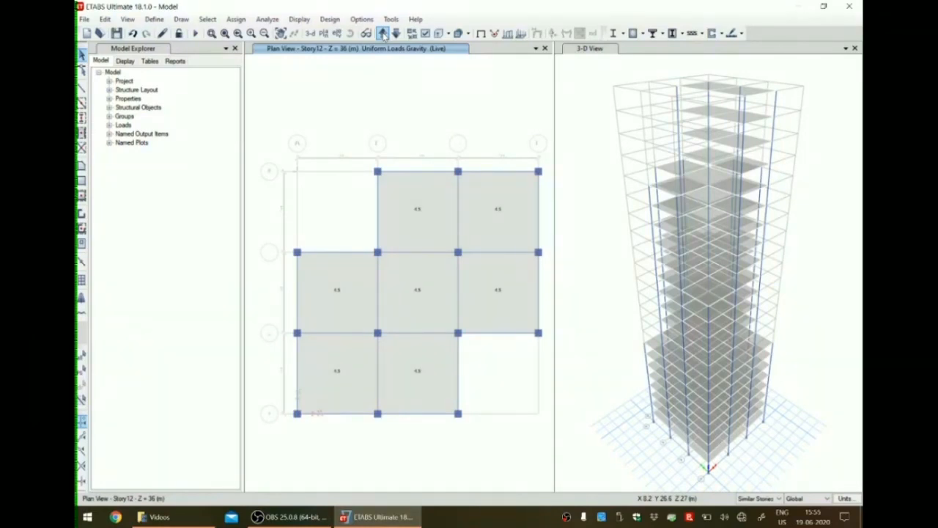
click(382, 33)
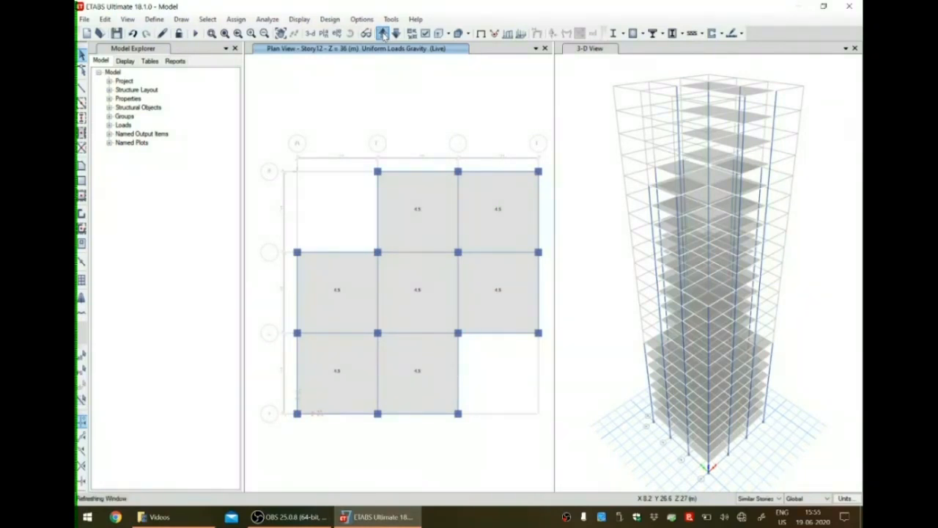
click(383, 33)
click(382, 33)
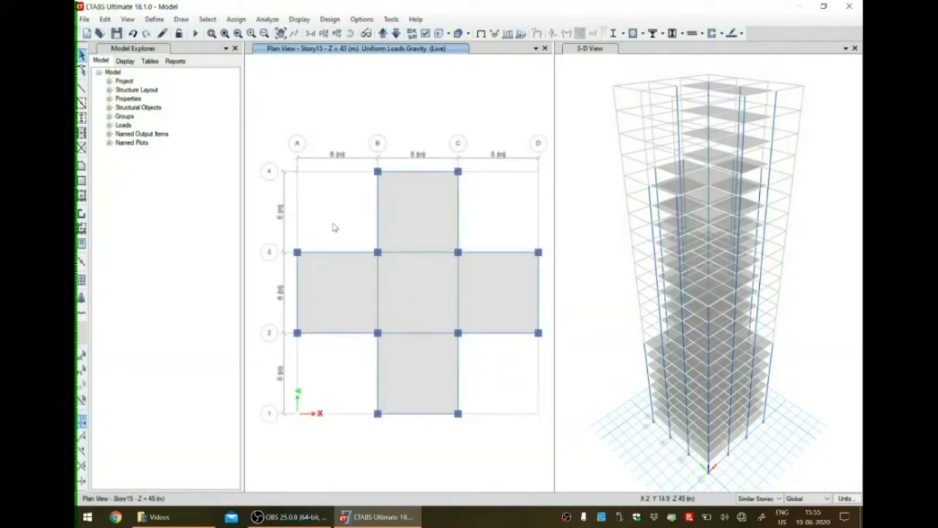
click(326, 299)
click(412, 198)
click(433, 283)
click(504, 297)
click(431, 368)
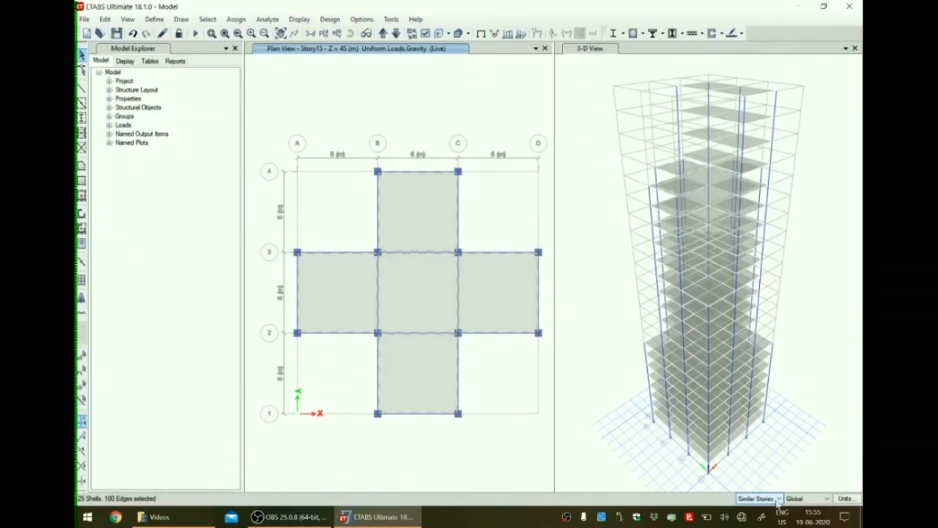
click(236, 19)
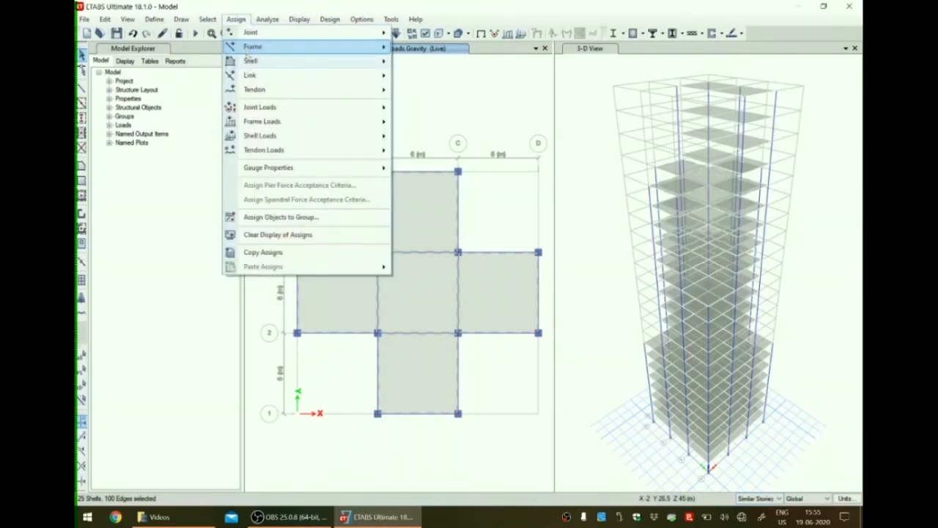
mouse_move(308, 135)
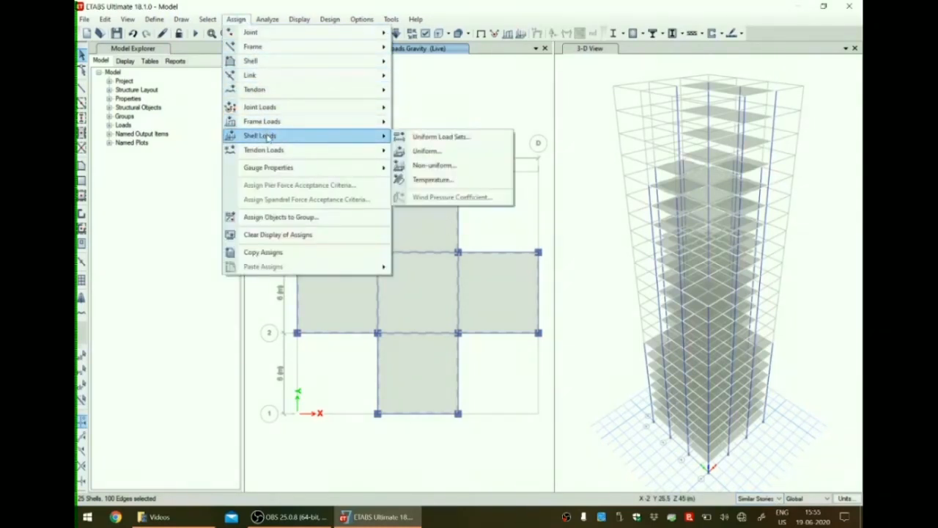
click(426, 152)
text(4)
click(509, 316)
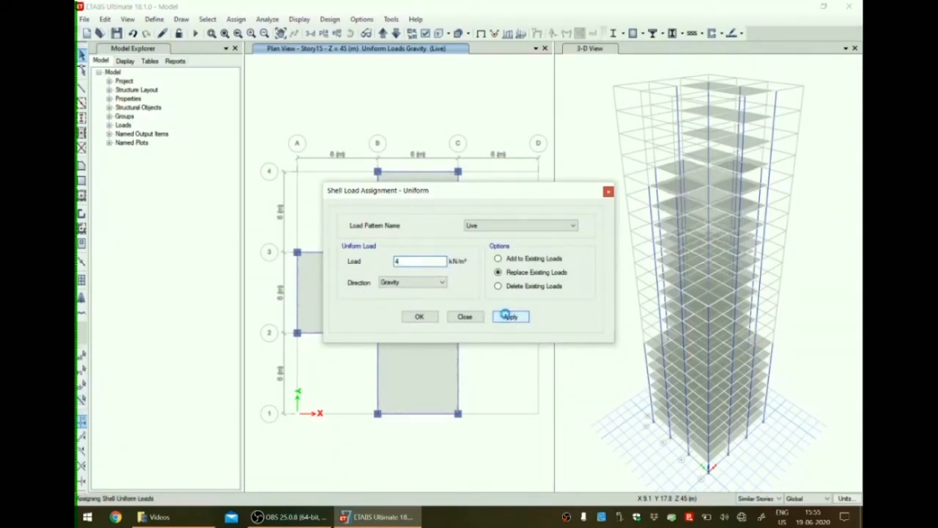
click(433, 318)
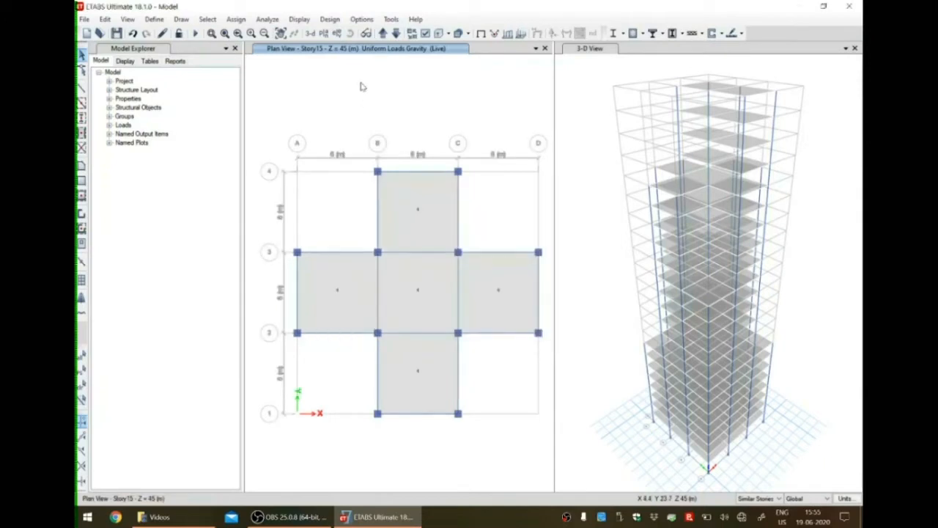
Select both Story20 slab bays with Similar Stories and assign a uniform Live load of 3.5 kN/m² in the Gravity direction.
click(383, 34)
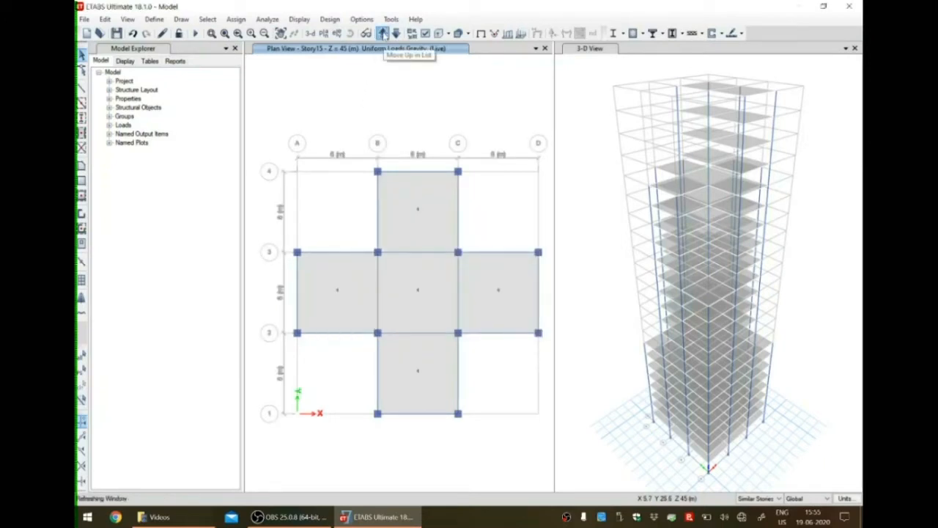
click(383, 33)
click(383, 34)
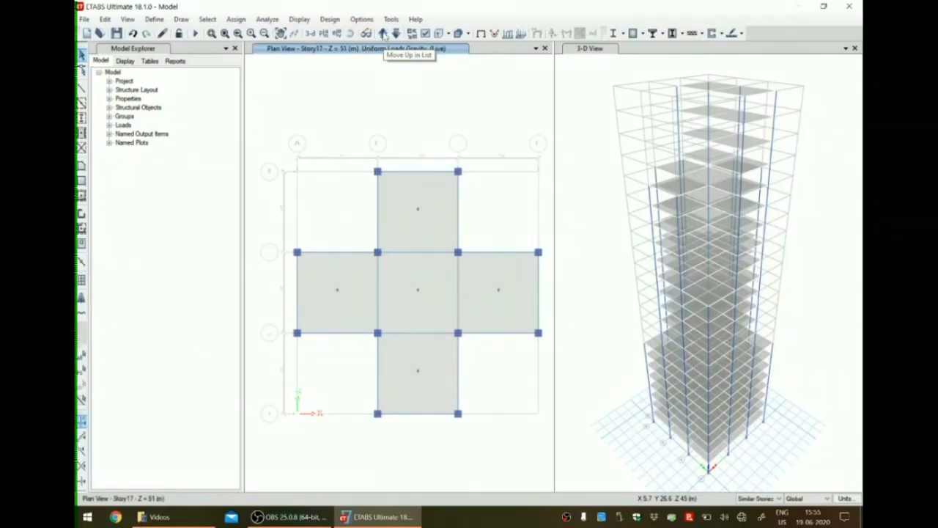
click(384, 33)
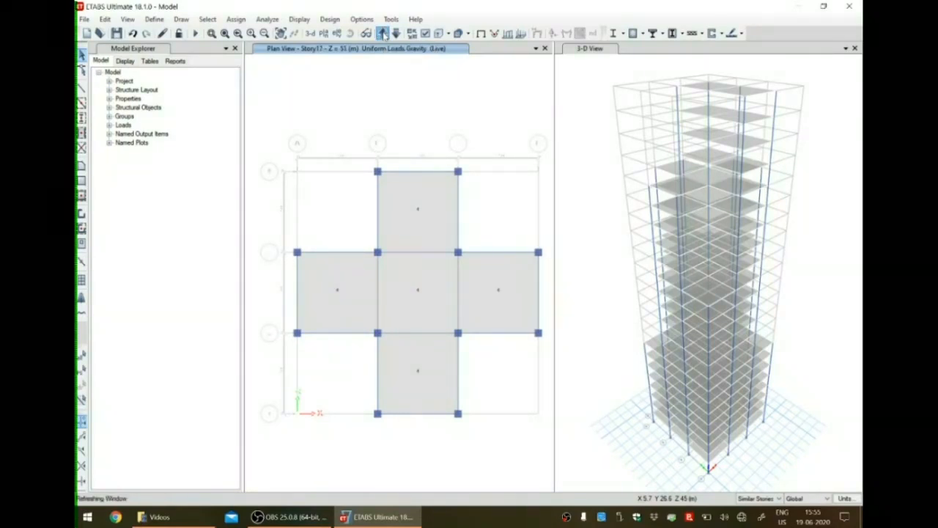
click(384, 34)
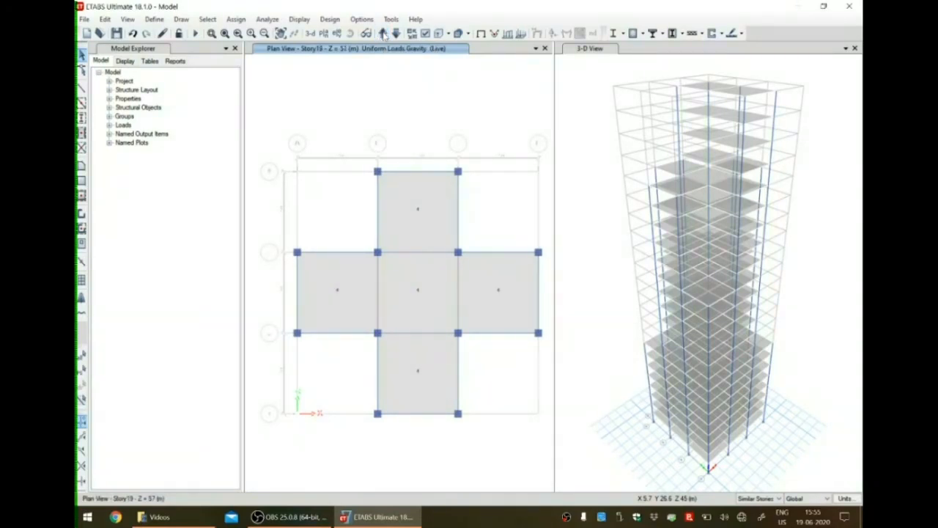
click(384, 34)
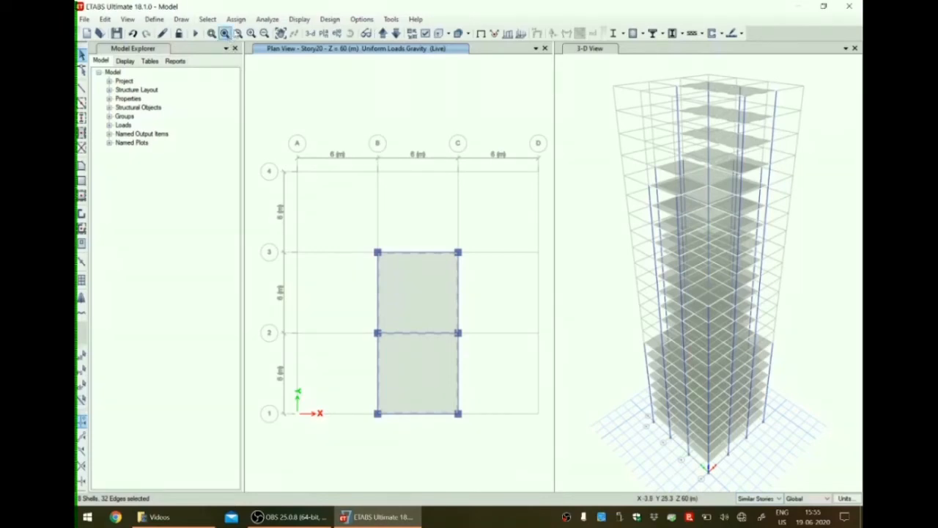
click(235, 19)
mouse_move(281, 138)
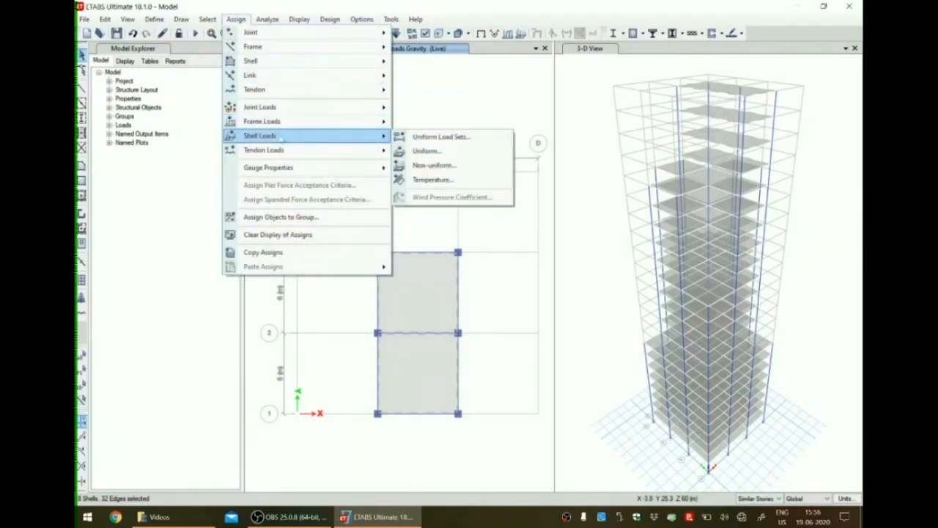
click(431, 151)
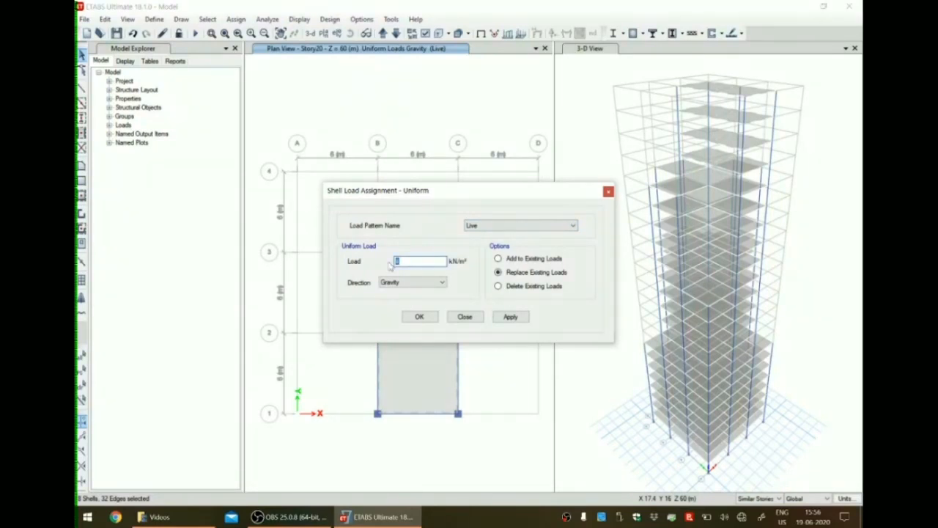
text(3.5)
click(508, 317)
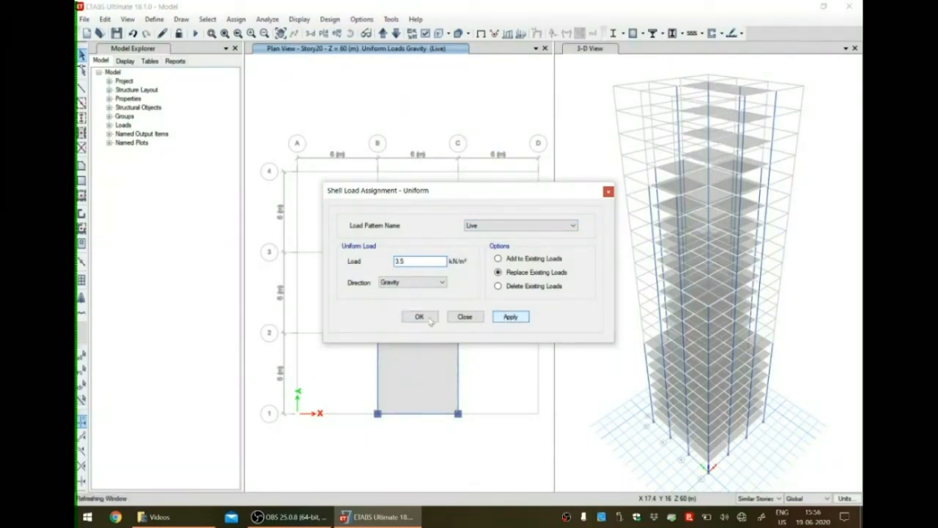
click(430, 318)
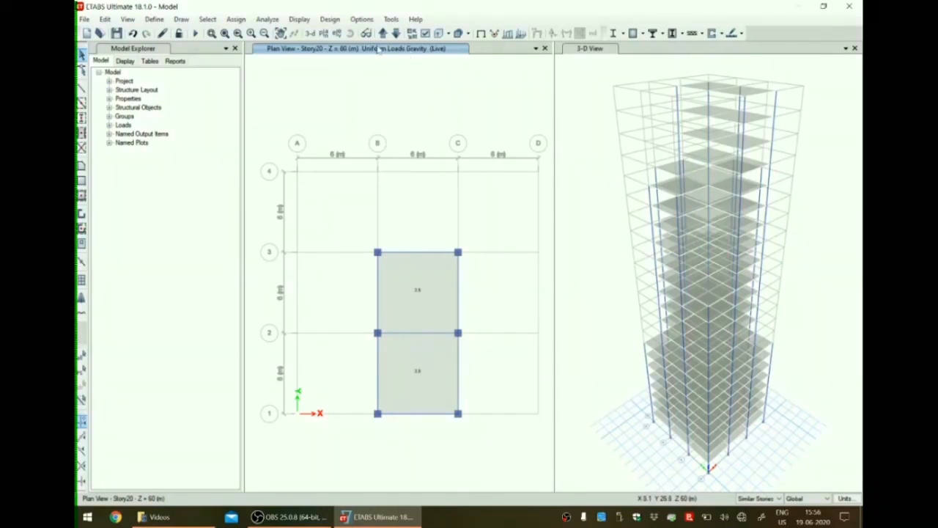
Select the Story1 perimeter beams with Similar Stories and assign a uniform Dead distributed load of 0.2 kN/m in the Gravity direction.
click(383, 34)
click(382, 34)
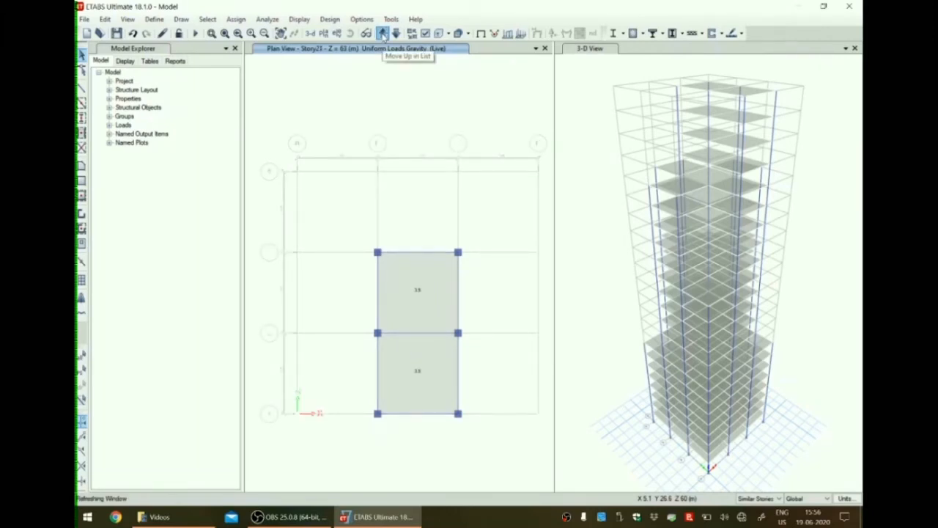
click(382, 34)
click(383, 34)
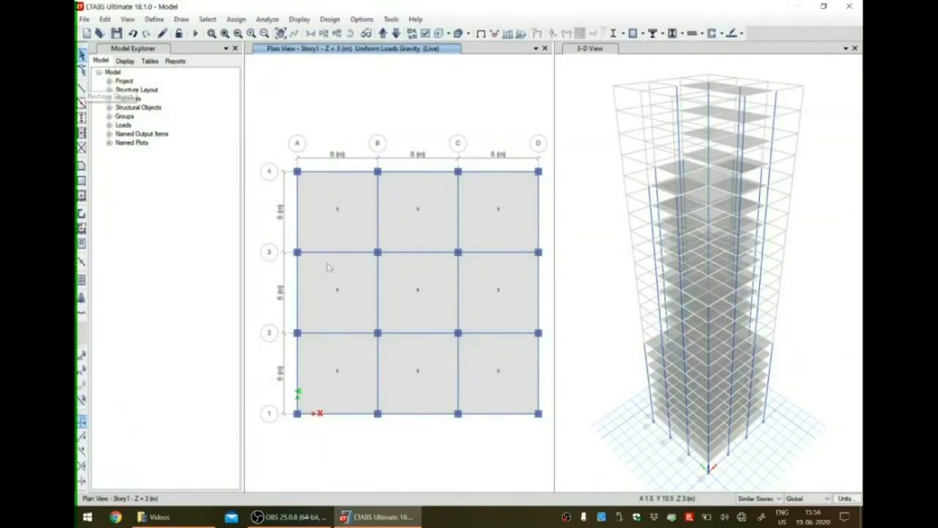
click(297, 220)
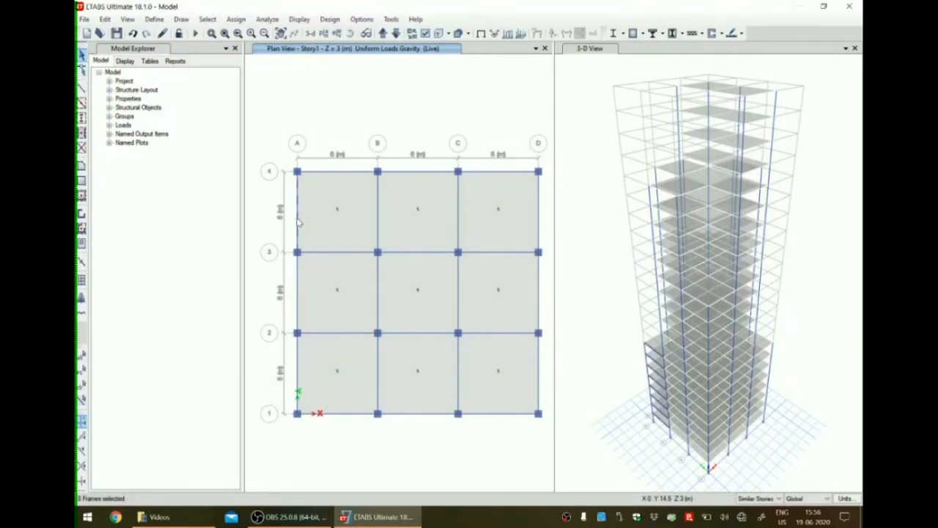
click(341, 172)
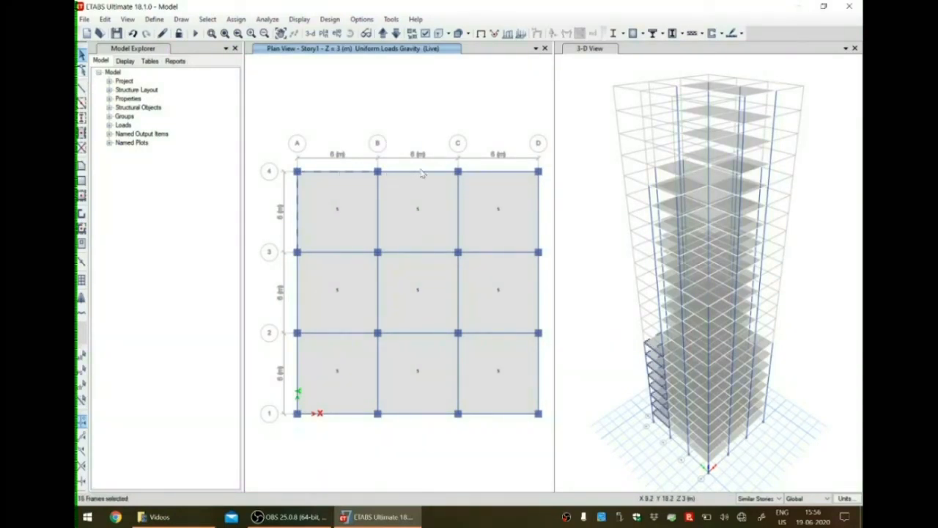
click(498, 177)
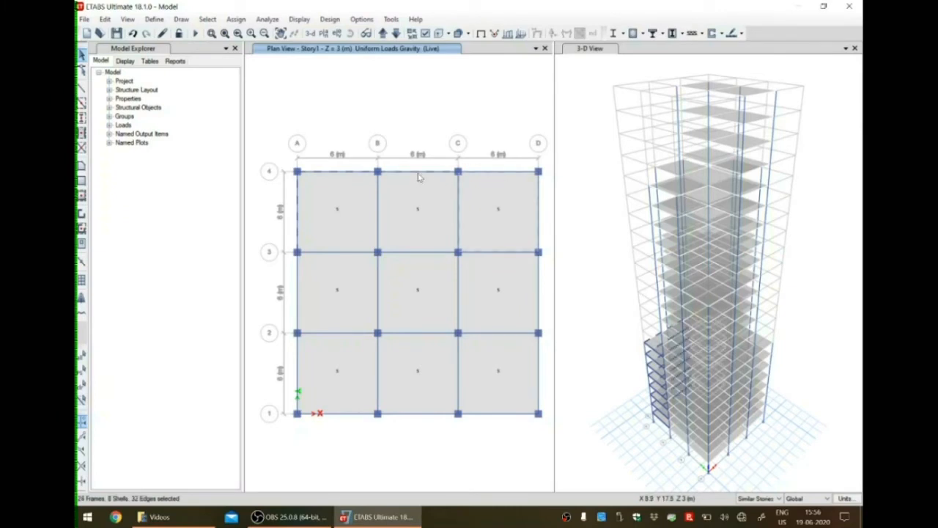
click(542, 220)
click(540, 299)
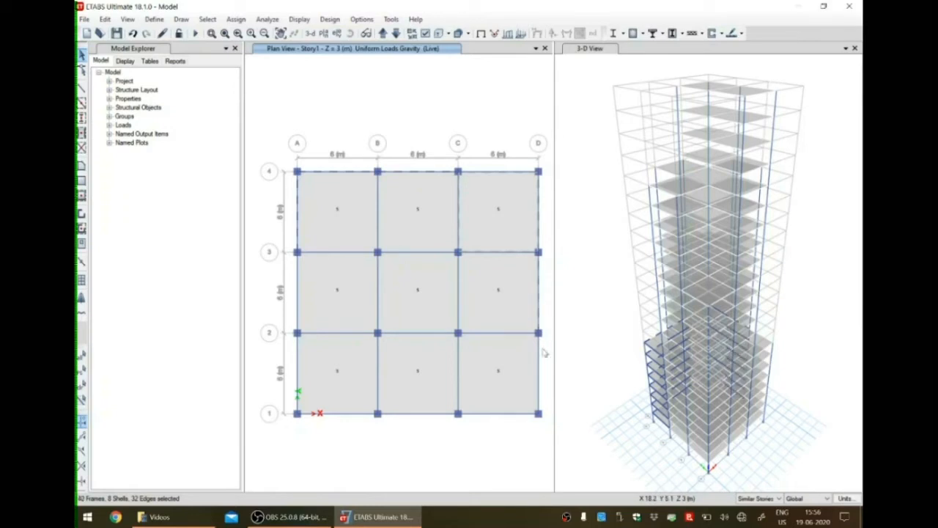
click(539, 386)
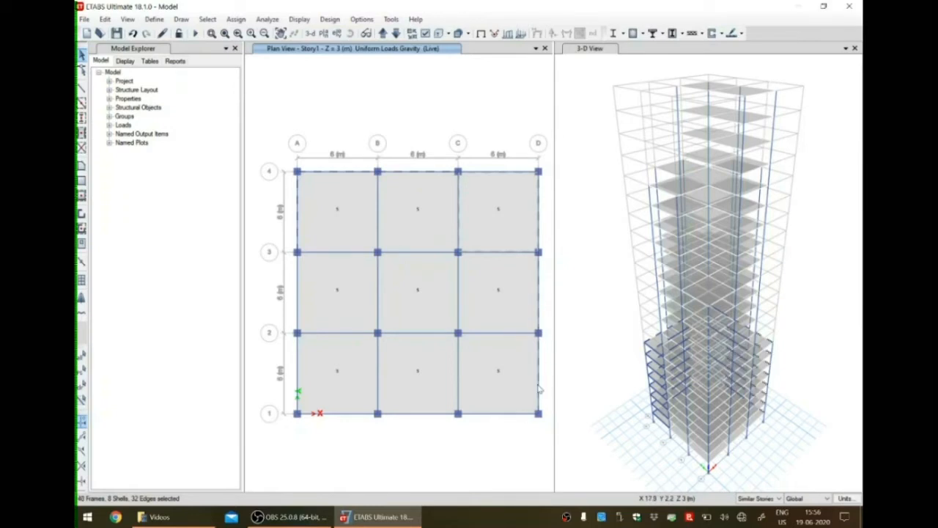
click(504, 416)
click(420, 415)
click(339, 415)
click(299, 369)
click(298, 292)
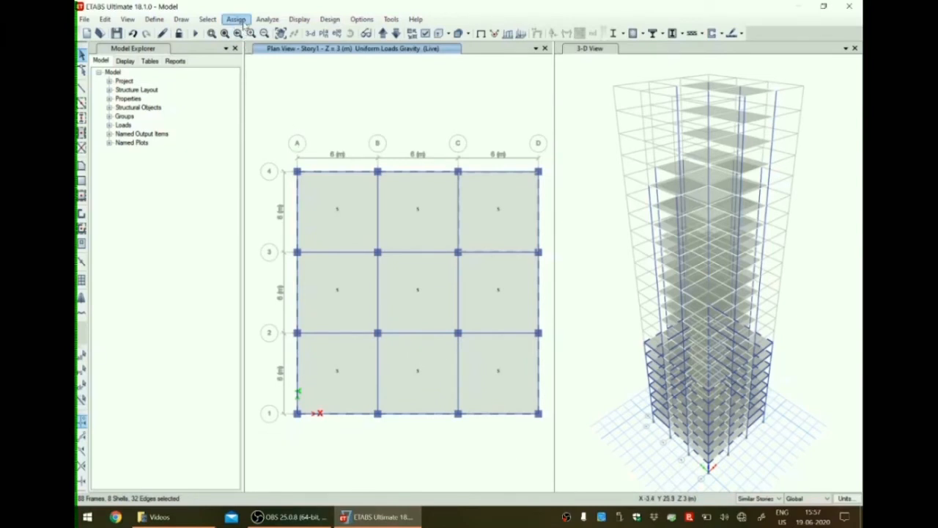
click(243, 21)
mouse_move(254, 48)
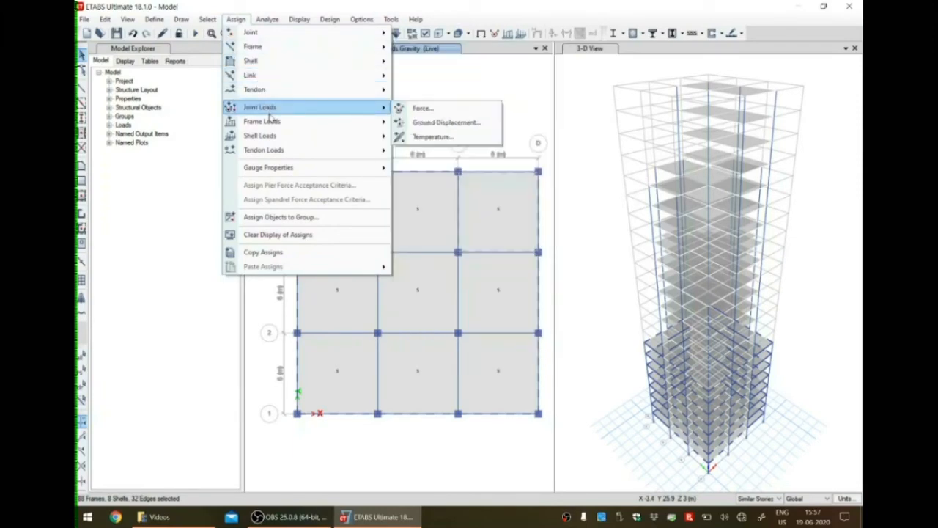
mouse_move(273, 123)
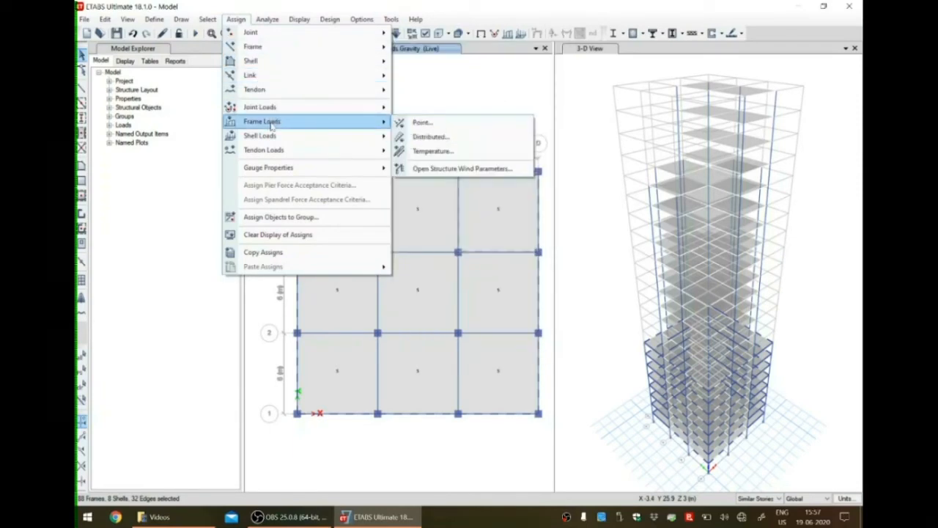
click(429, 137)
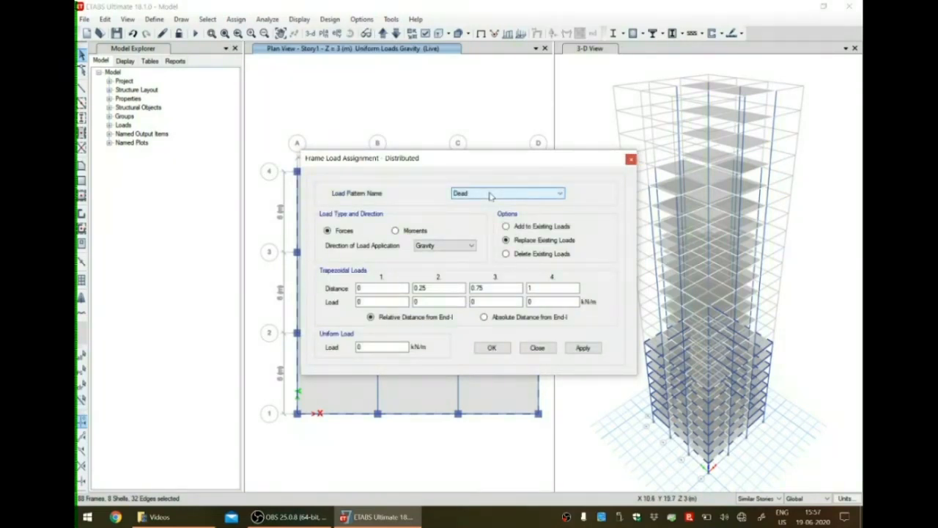
double_click(368, 347)
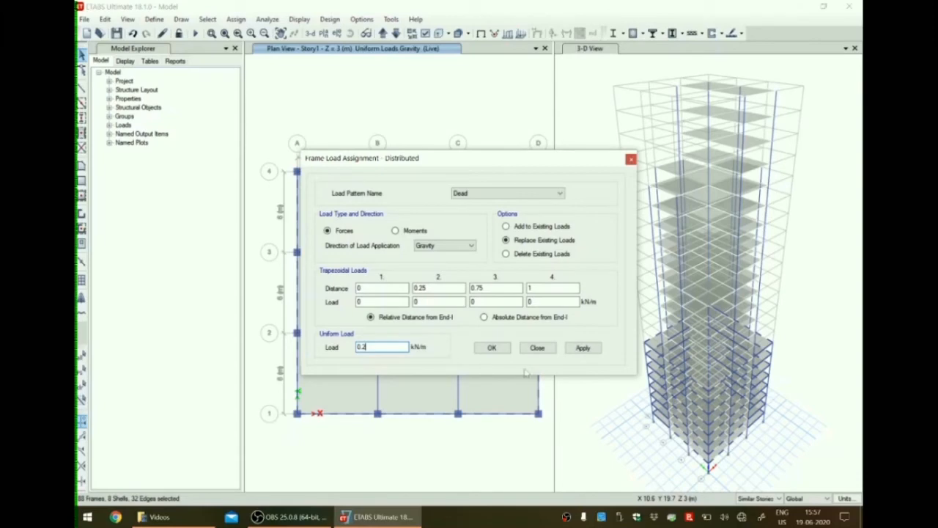
click(592, 349)
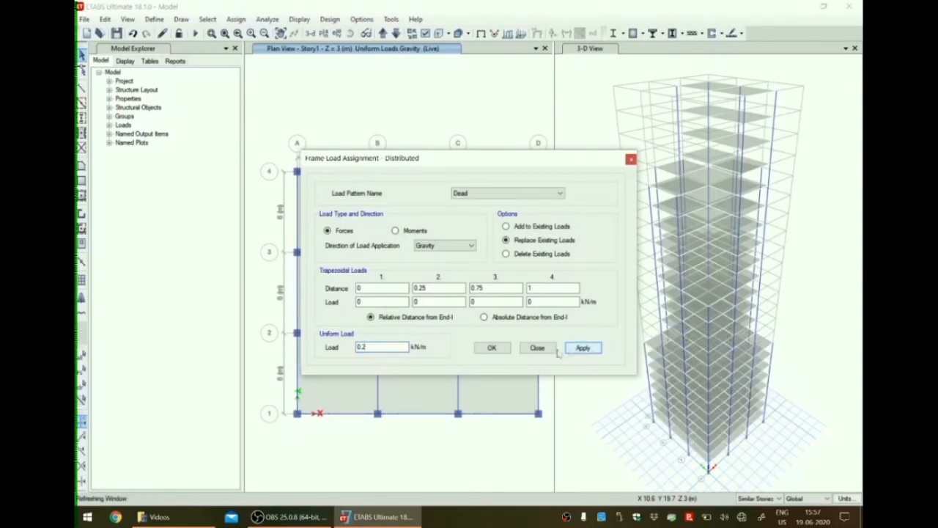
click(494, 348)
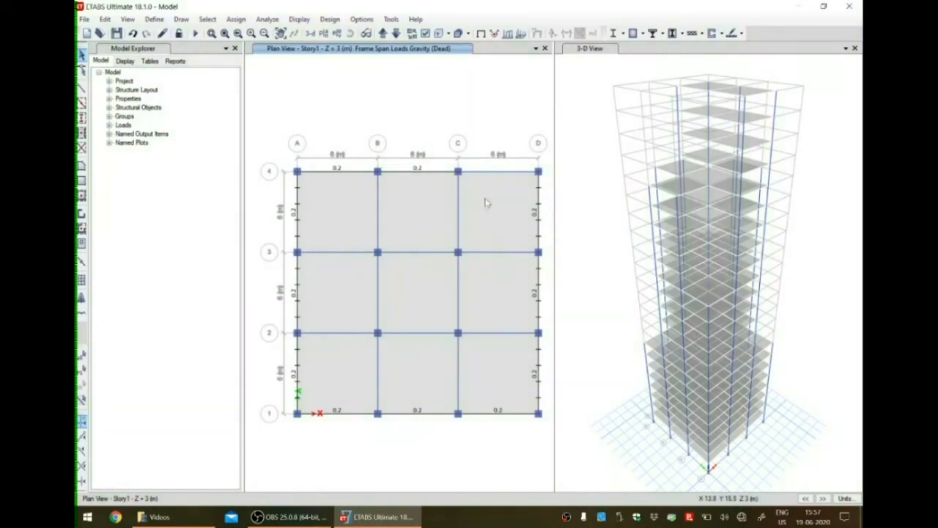
Assign the 0.2 kN/m uniform Dead load to the remaining Story1 perimeter beam on grid 4 between C and D.
click(497, 174)
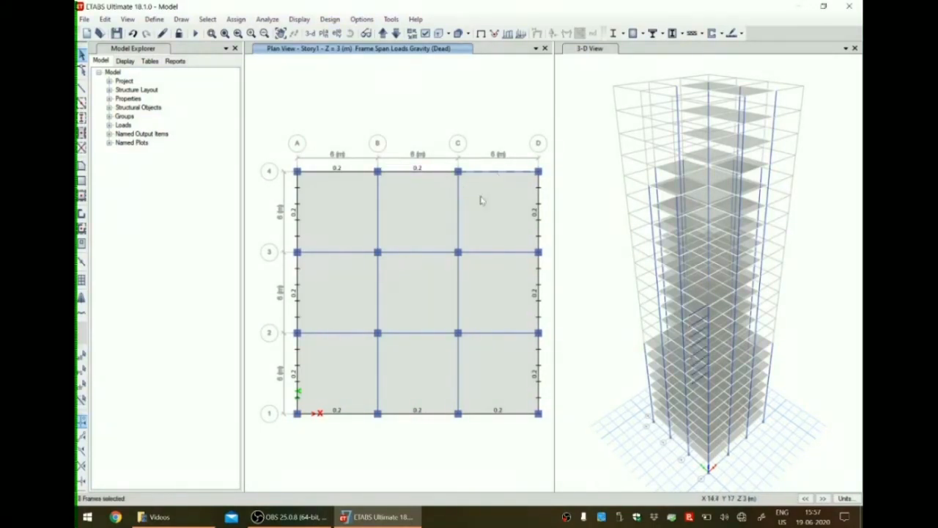
click(236, 19)
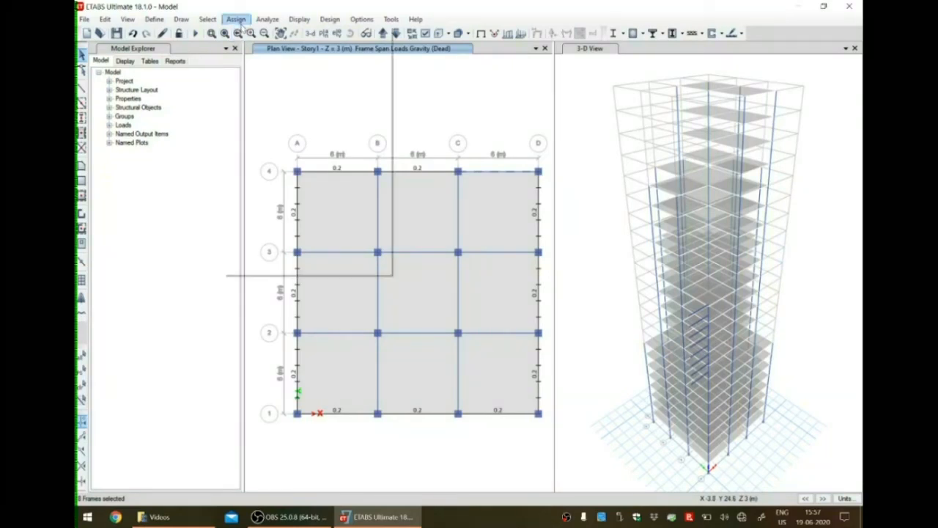
mouse_move(352, 121)
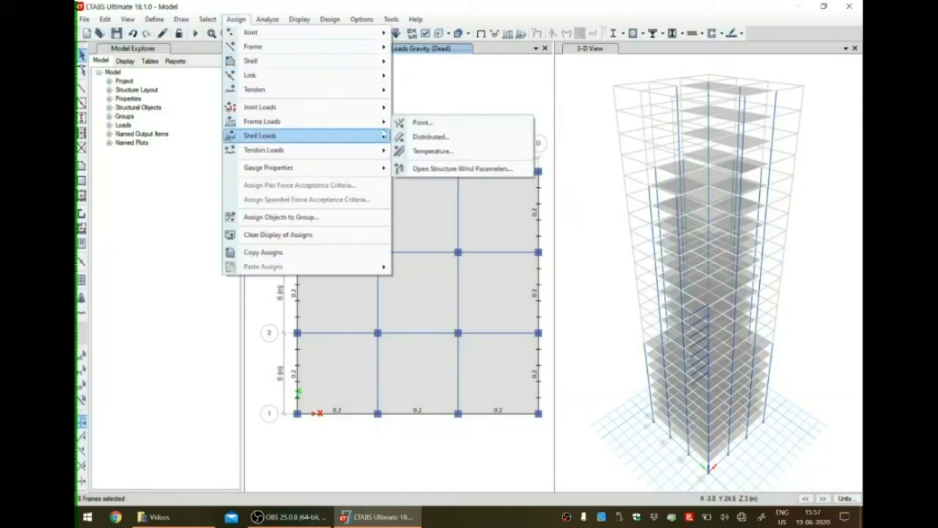
click(435, 123)
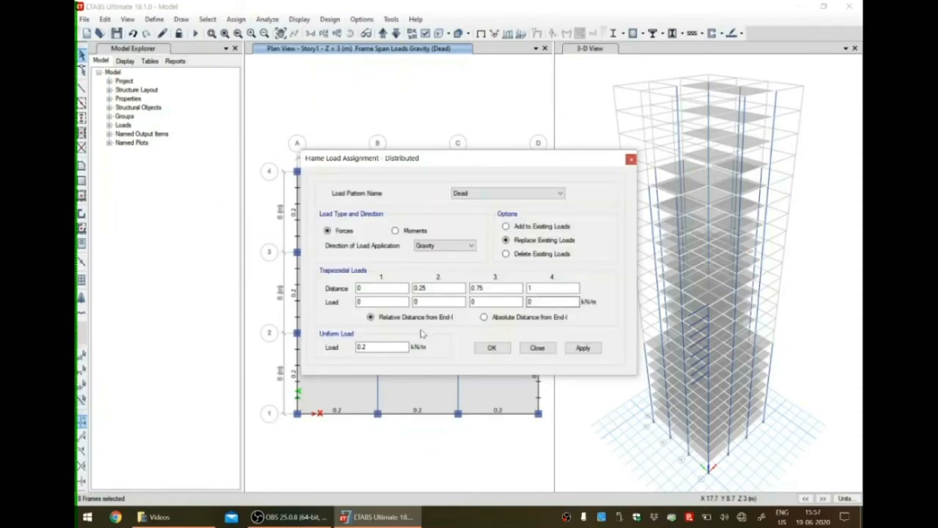
click(584, 348)
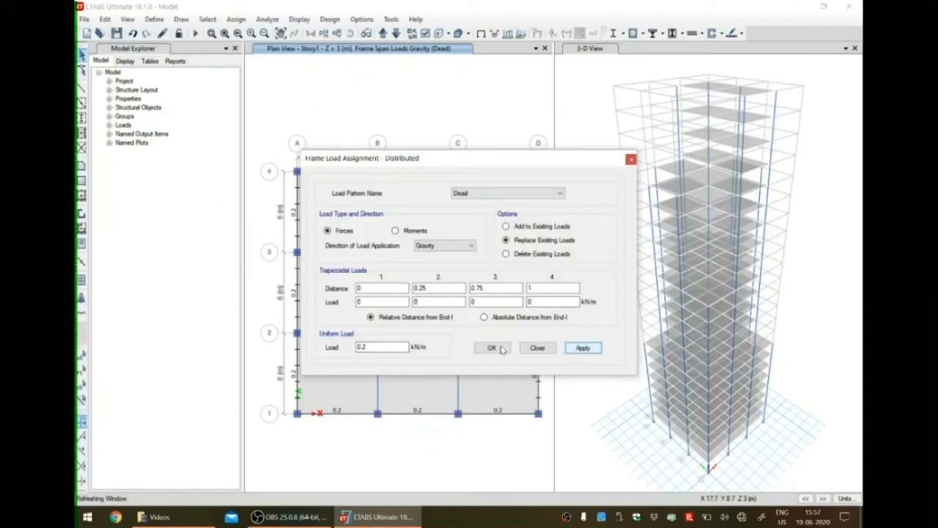
click(501, 349)
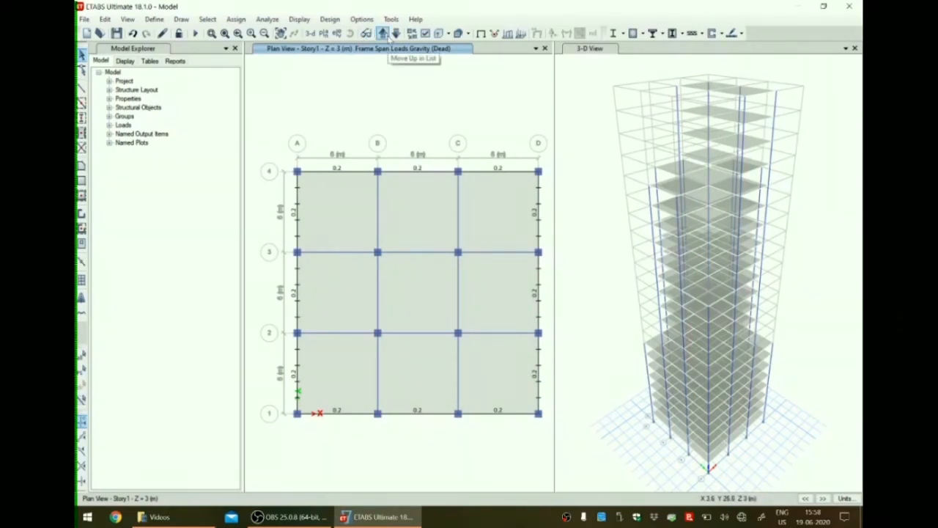
Bring up the Story9 plan in Undeformed Shape display with Similar Stories as the selection scope.
click(388, 38)
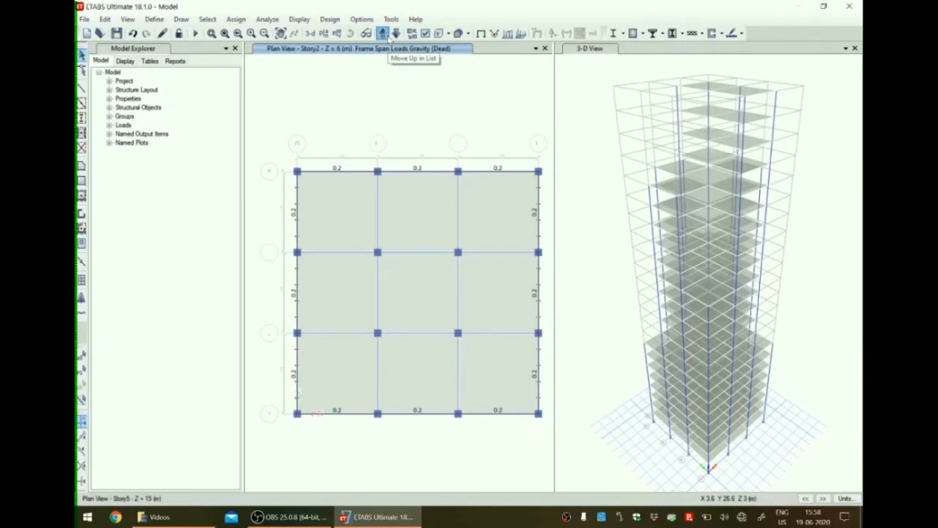
click(388, 36)
click(388, 36)
click(388, 36)
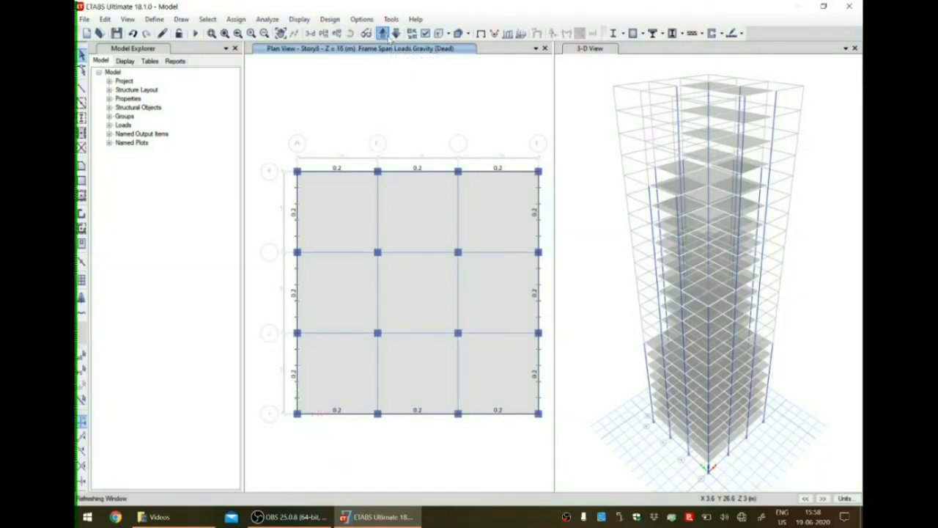
click(389, 36)
click(389, 36)
click(389, 36)
click(389, 36)
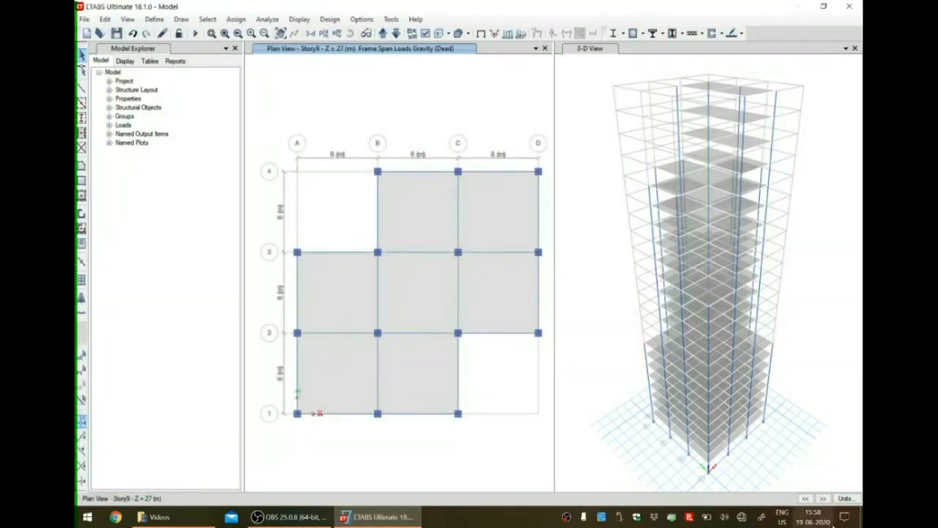
click(269, 20)
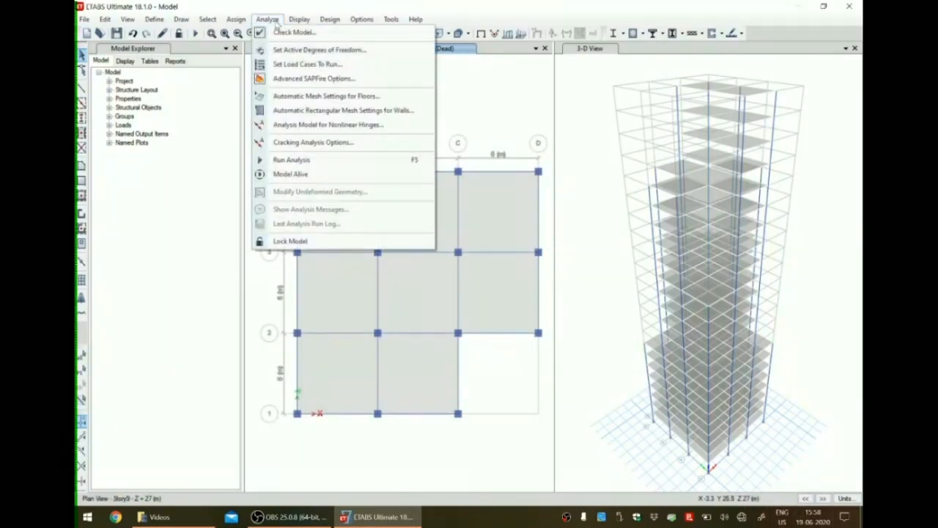
mouse_move(299, 20)
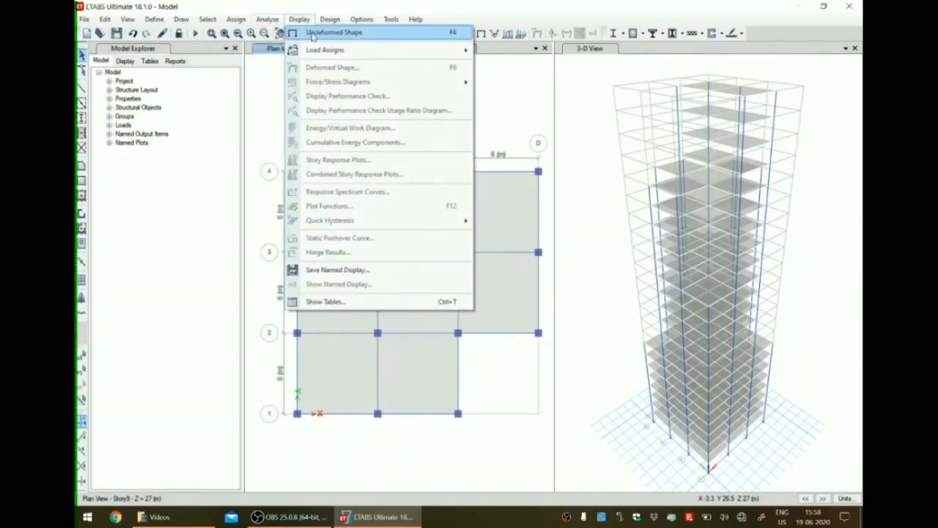
click(312, 35)
click(759, 499)
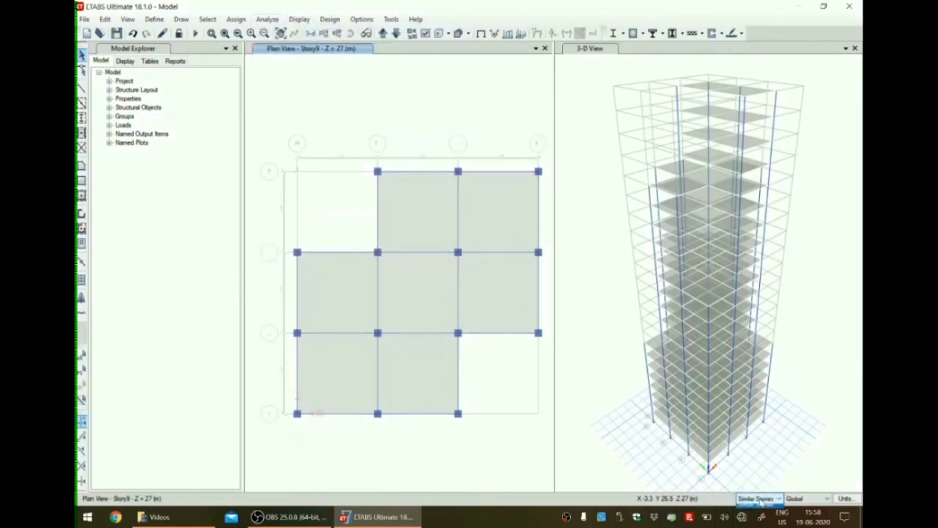
click(761, 501)
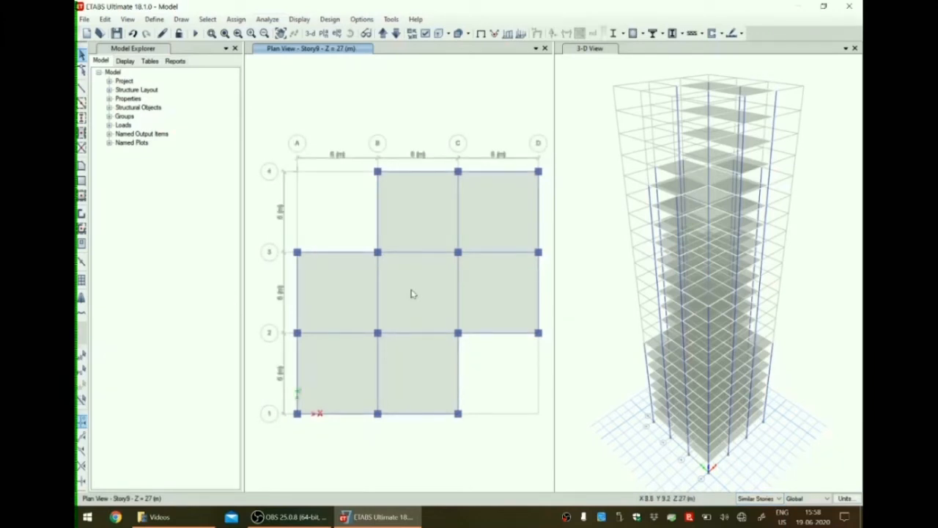
Select all Story9 perimeter beams and assign a uniform Dead distributed load of 0.2 kN/m in the Gravity direction, replacing existing loads.
click(424, 415)
click(326, 415)
click(297, 372)
click(297, 288)
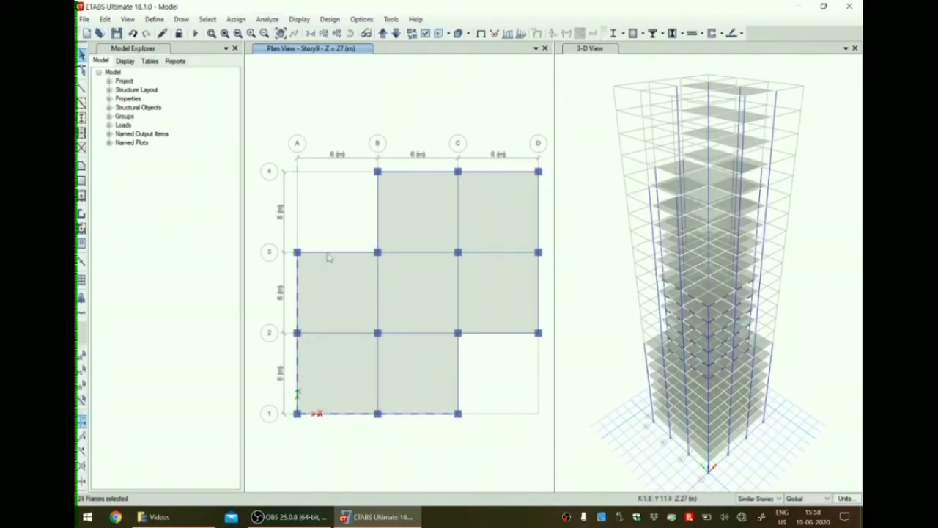
click(379, 210)
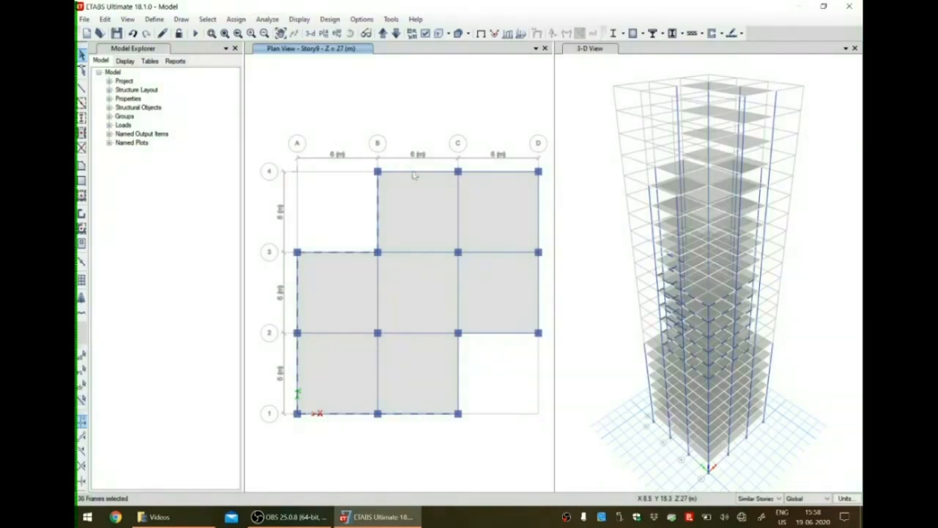
click(473, 171)
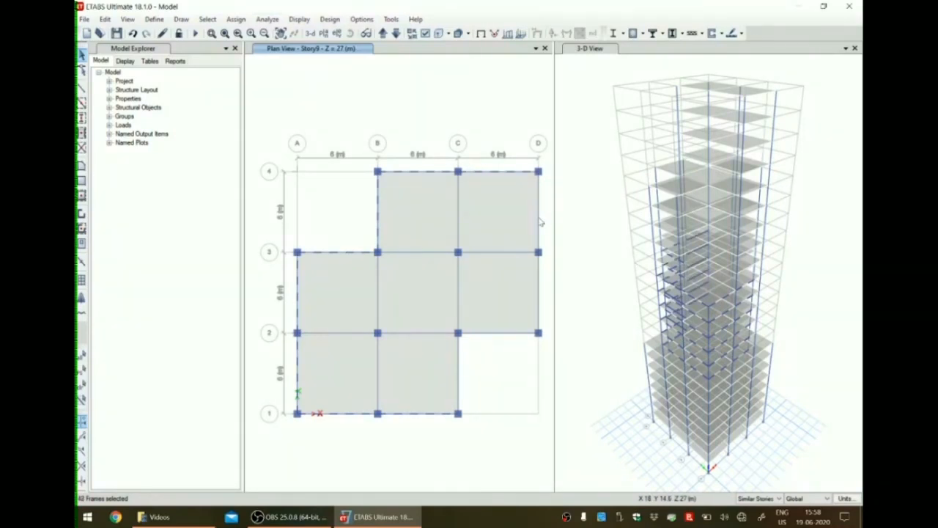
click(541, 300)
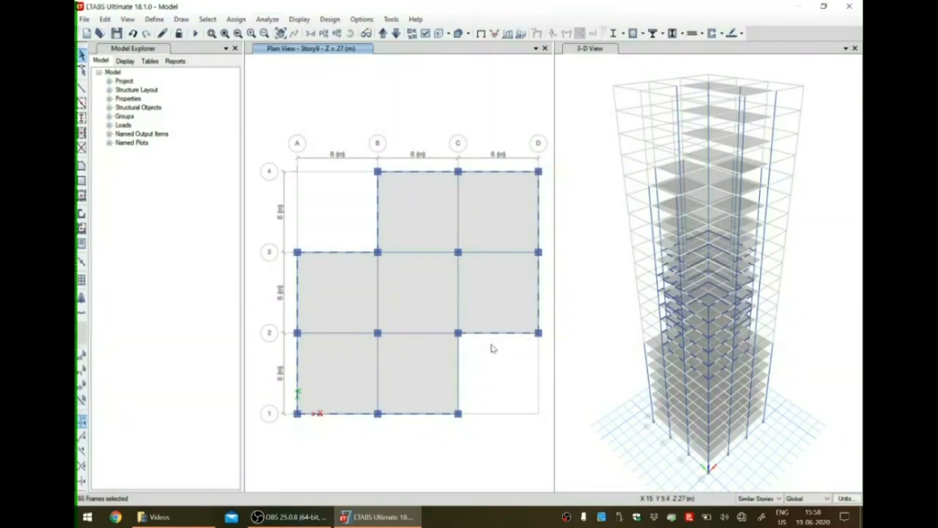
click(460, 383)
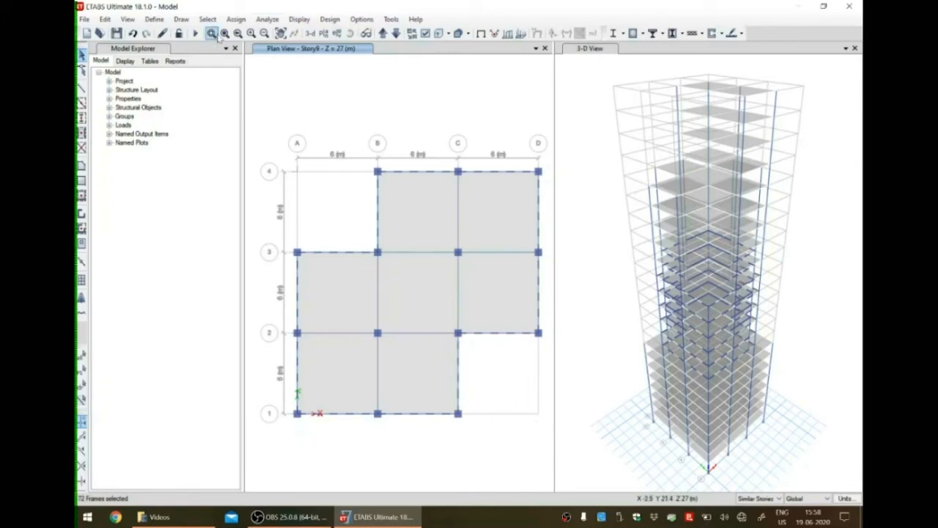
click(236, 19)
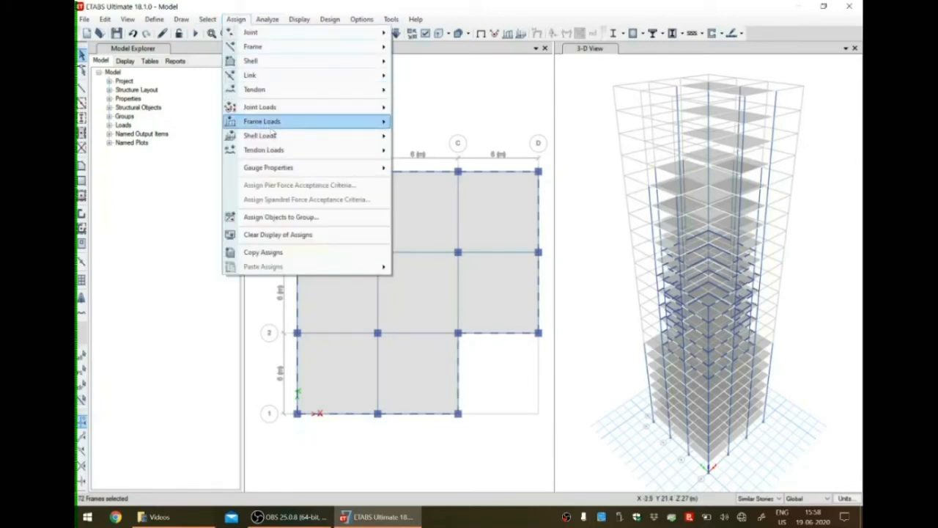
mouse_move(278, 124)
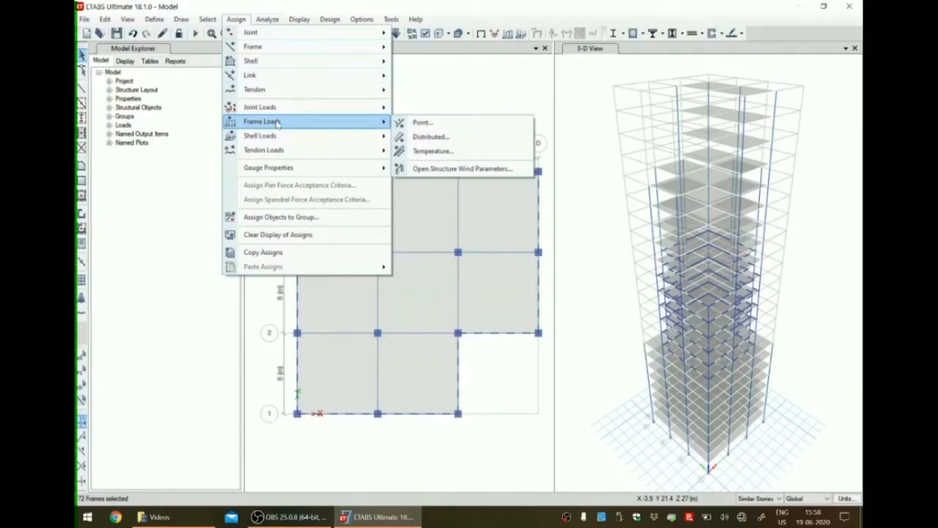
click(425, 140)
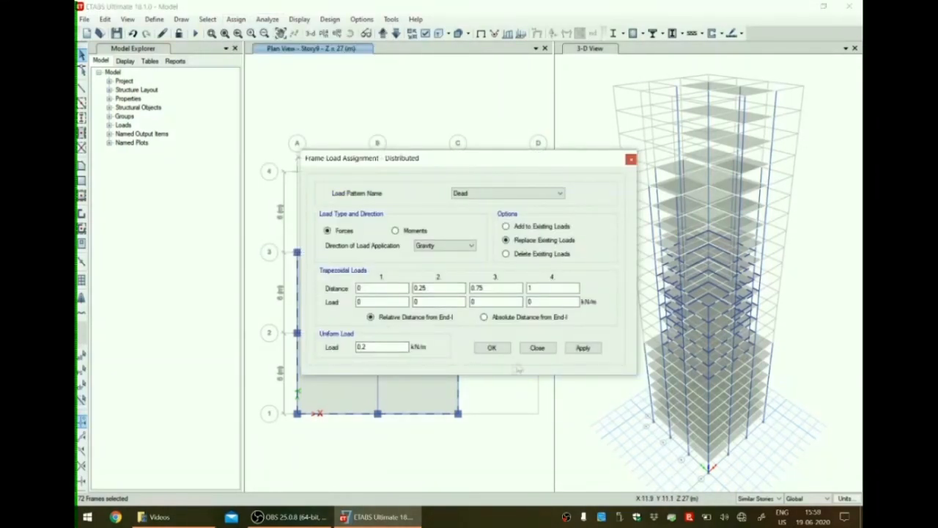
click(587, 350)
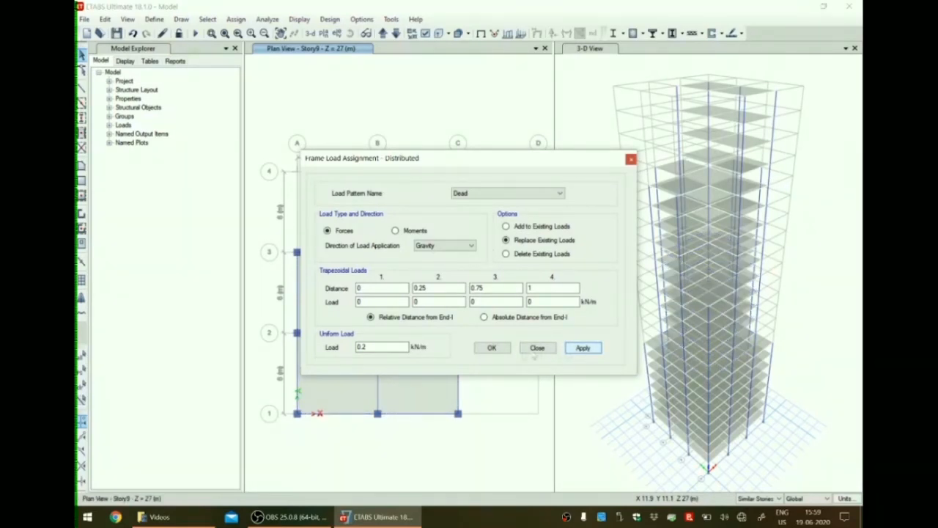
click(501, 350)
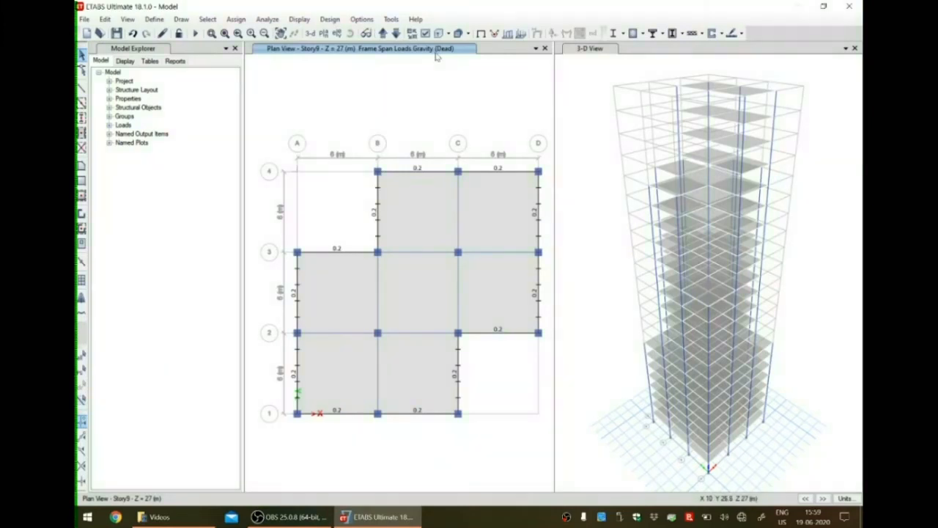
Move the plan view up from Story9 to the cross-shaped Story15 floor.
click(383, 34)
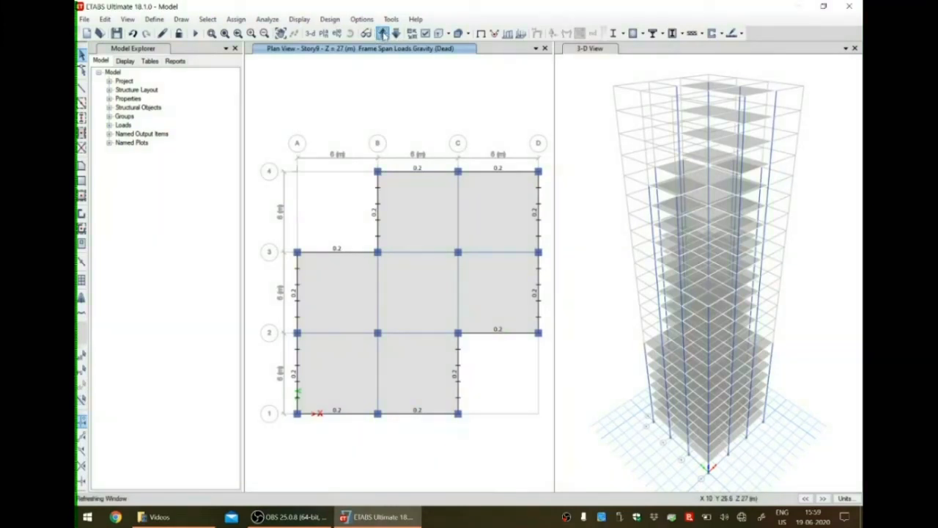
click(383, 34)
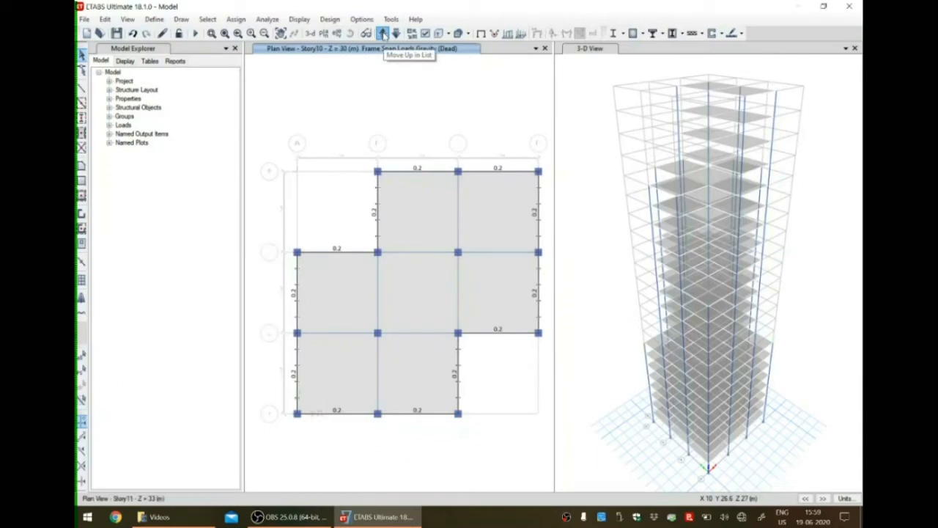
click(382, 34)
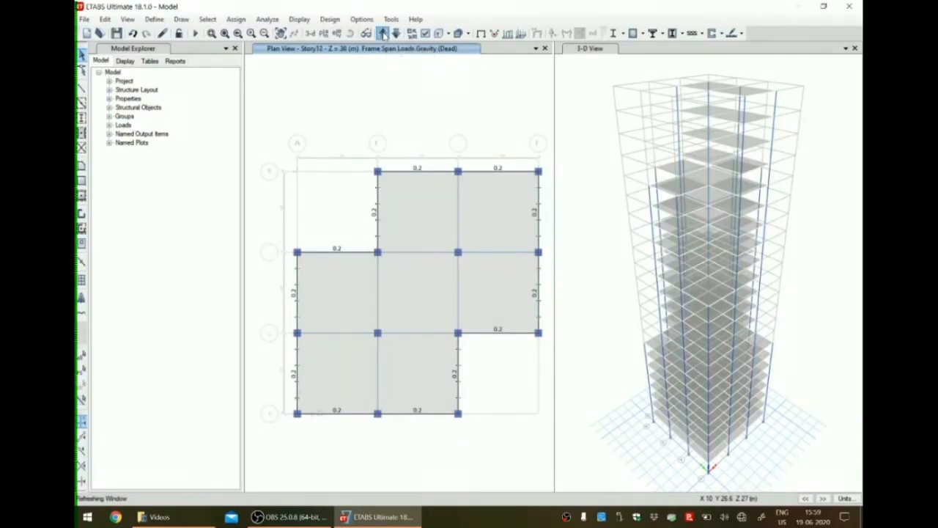
click(383, 34)
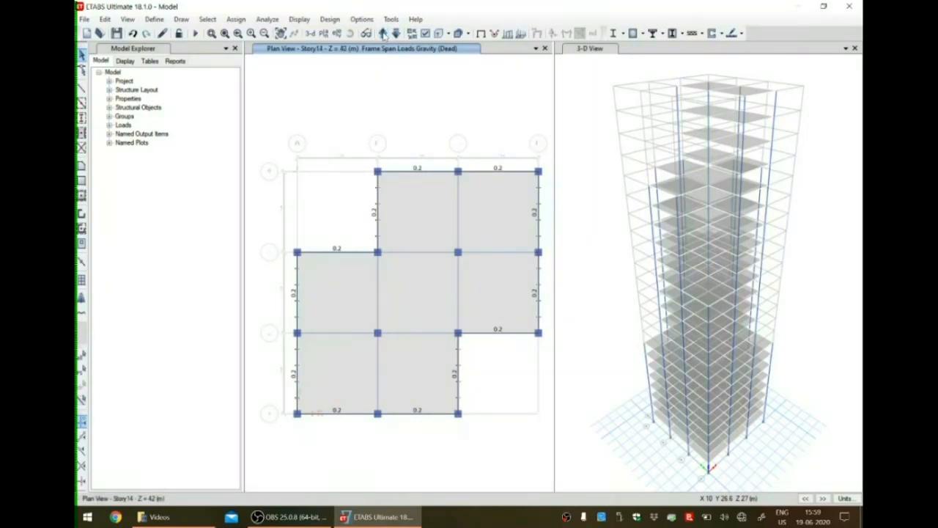
click(383, 35)
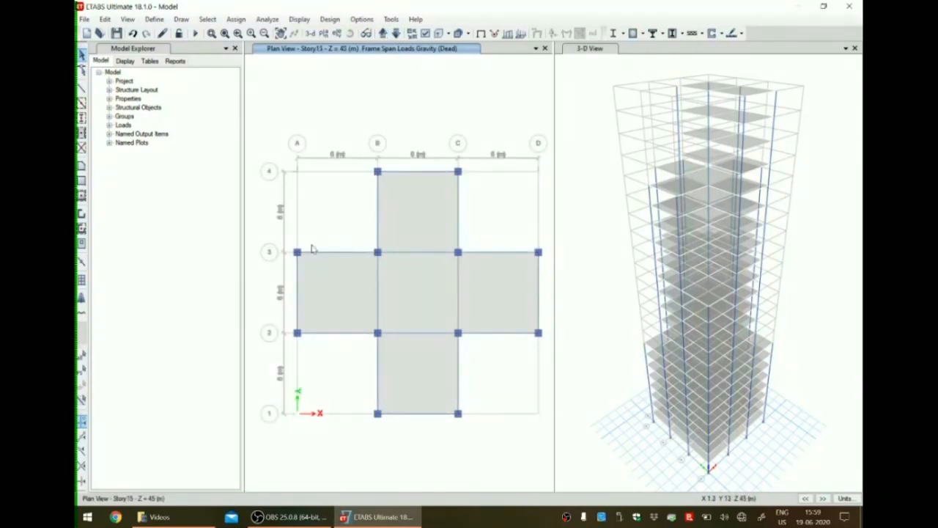
Select all Story15 perimeter beams and assign a uniform Dead distributed load of 0.2 kN/m in the Gravity direction, replacing existing loads.
click(377, 215)
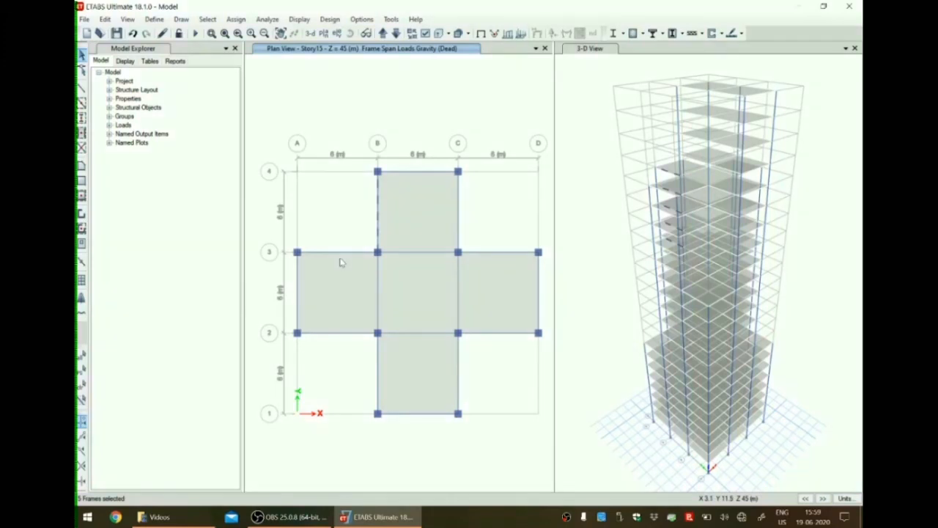
click(425, 181)
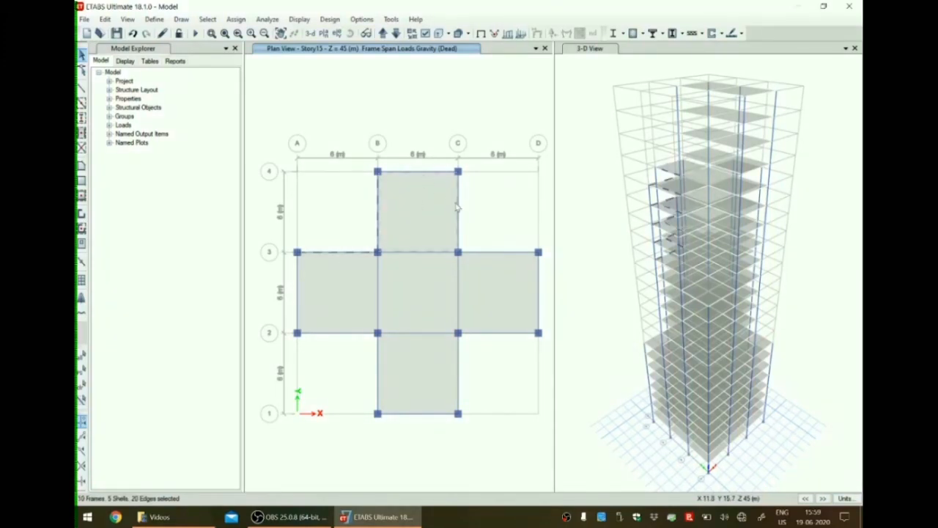
click(433, 222)
click(414, 173)
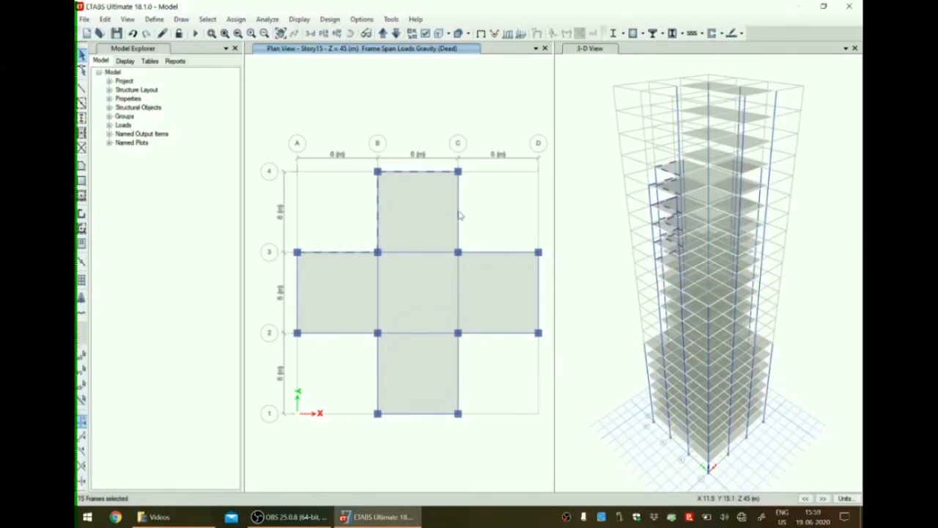
click(458, 223)
click(496, 252)
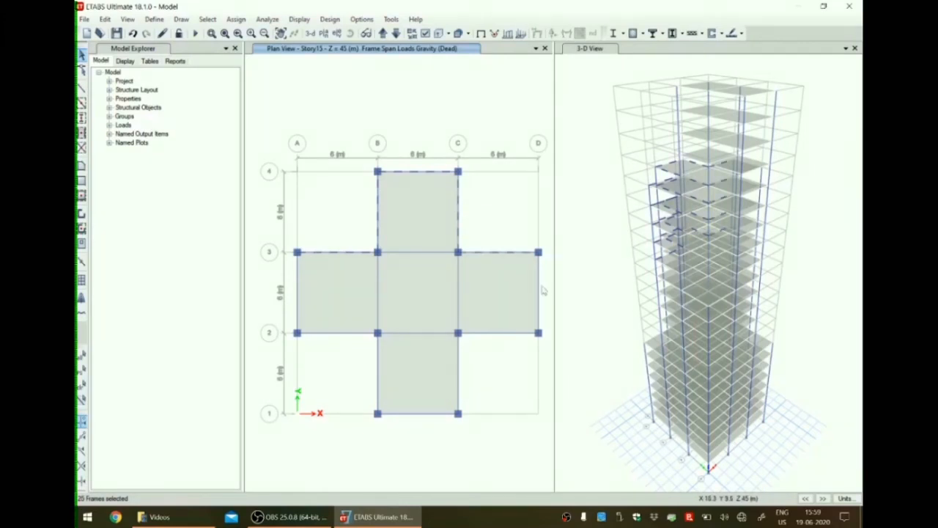
click(538, 301)
click(509, 333)
click(460, 392)
click(430, 416)
click(377, 373)
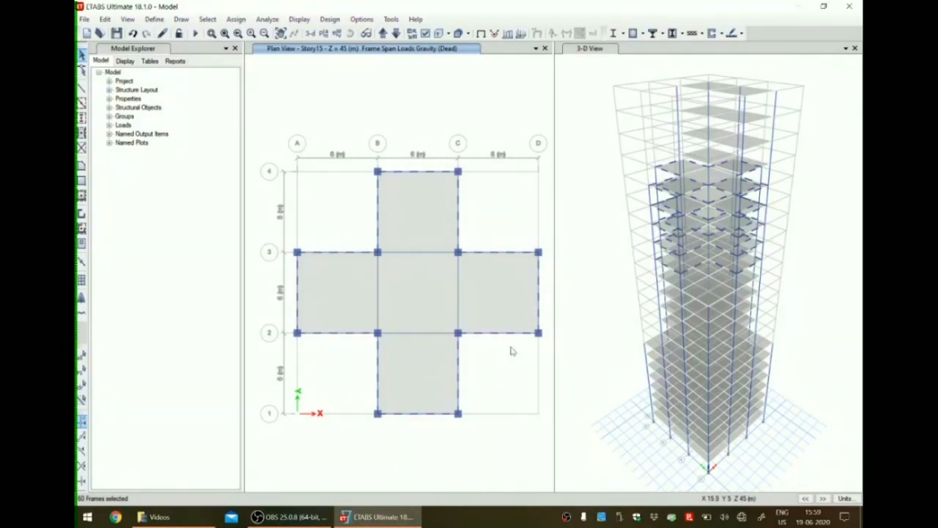
click(236, 19)
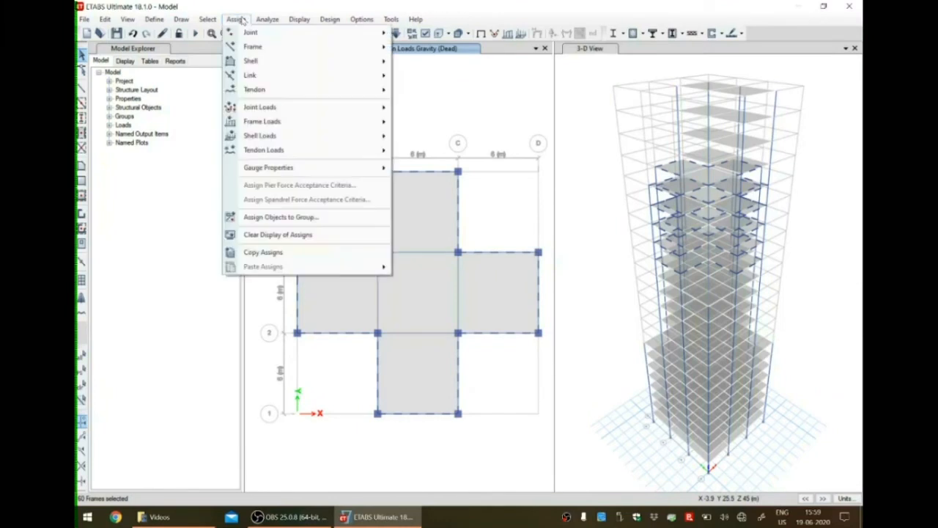
mouse_move(262, 121)
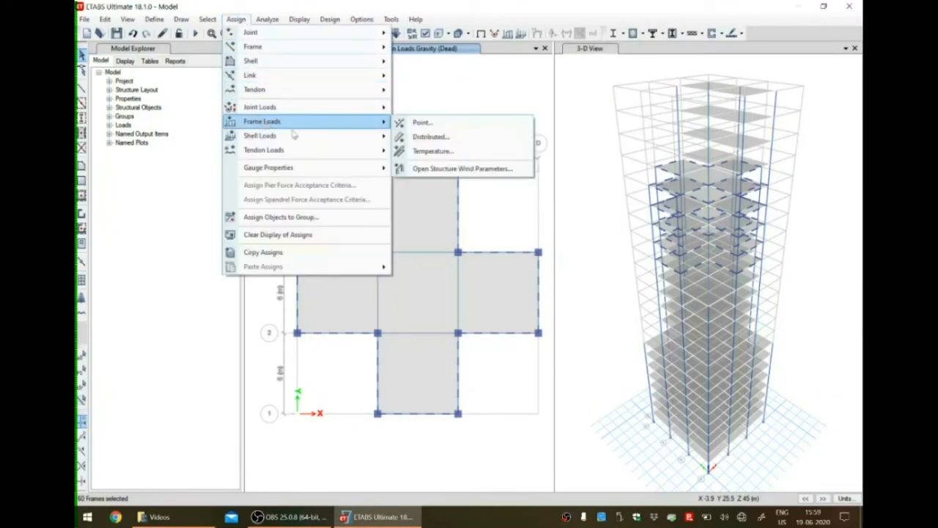
click(438, 138)
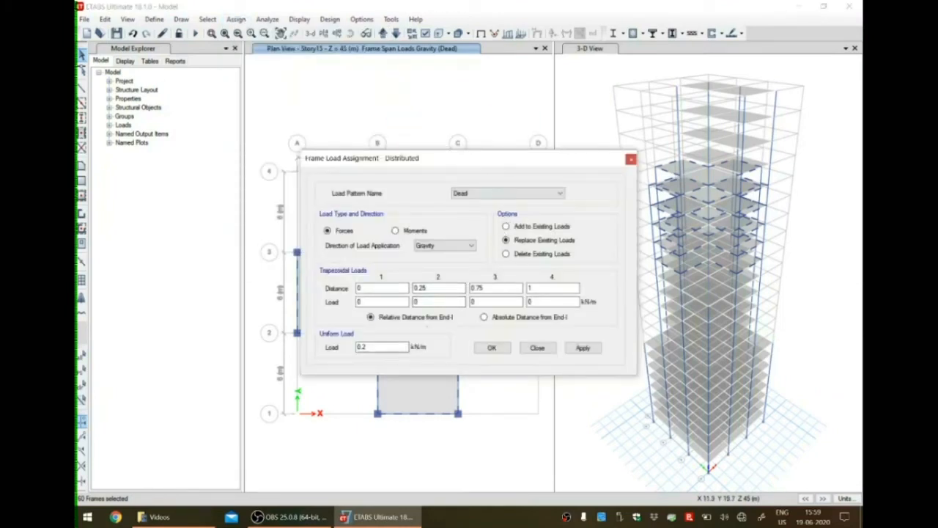
click(581, 349)
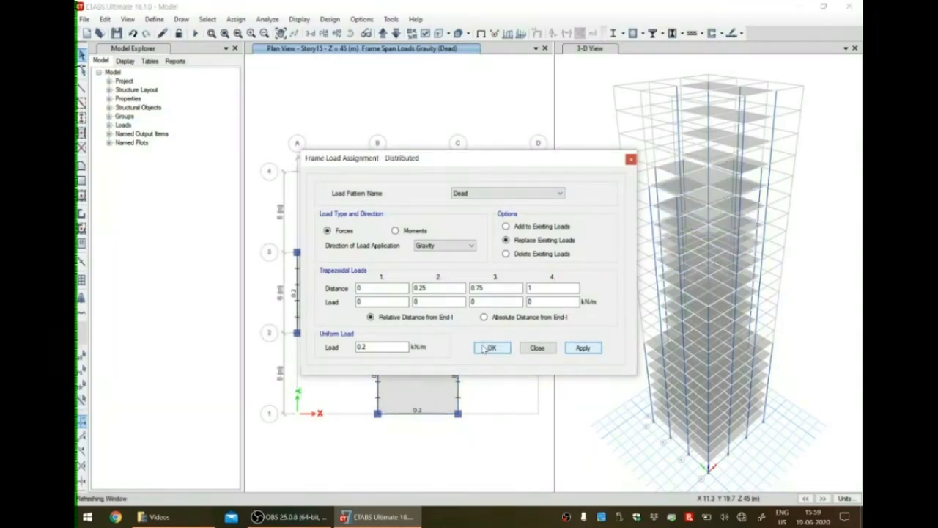
click(486, 349)
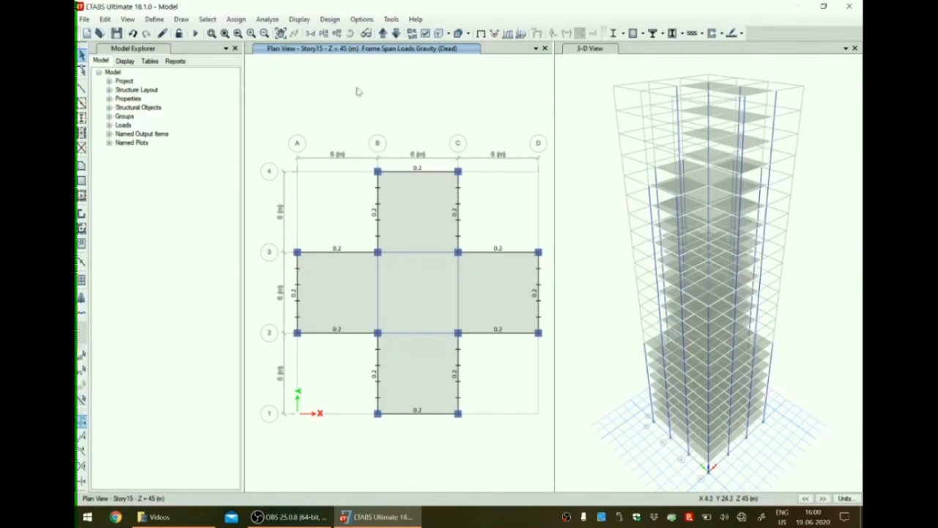
Move the plan view up to the two-bay Story20 floor.
click(382, 34)
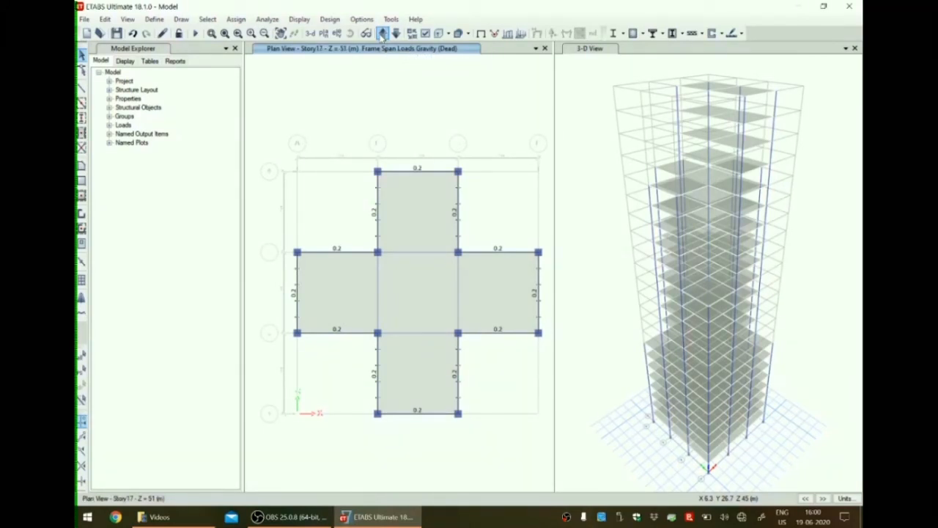
click(382, 33)
click(382, 34)
click(382, 34)
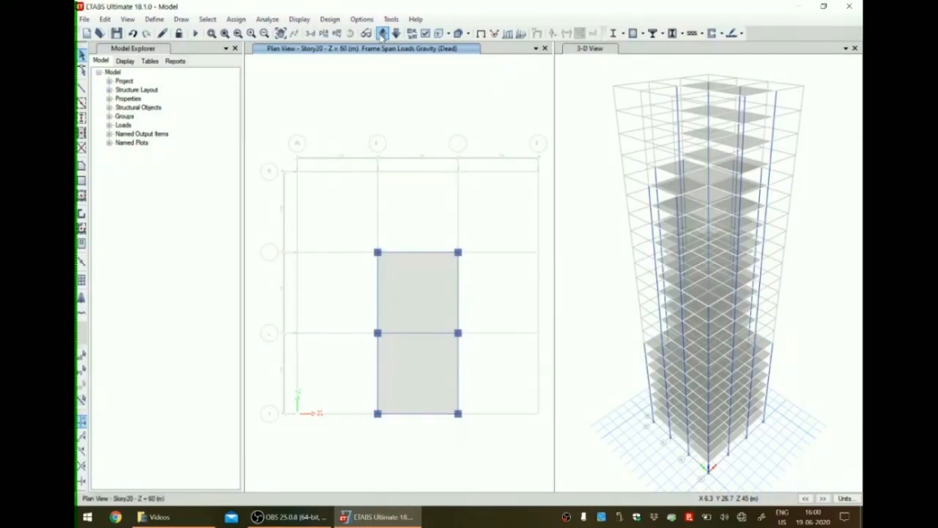
Select the Story20 perimeter beams, return to Undeformed Shape display, and assign a uniform Dead distributed load of 0.2 kN/m in the Gravity direction.
click(425, 252)
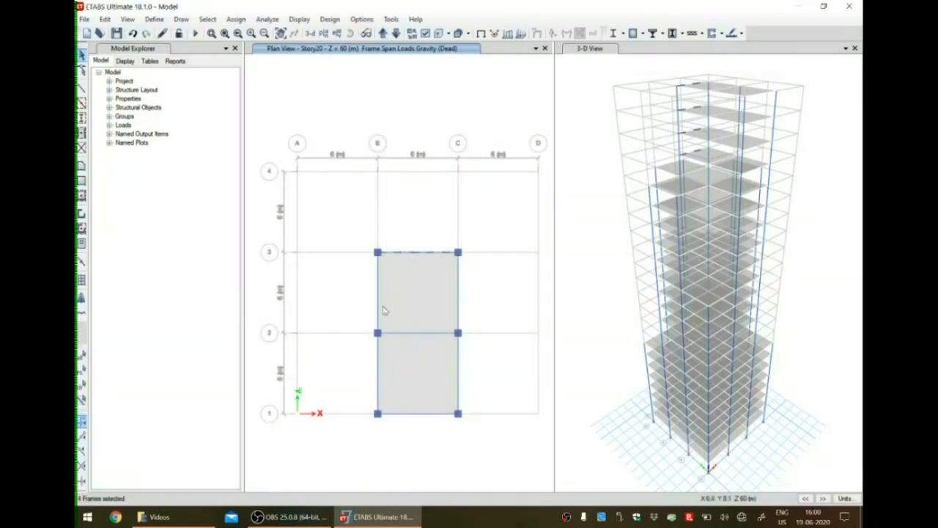
click(378, 309)
click(378, 367)
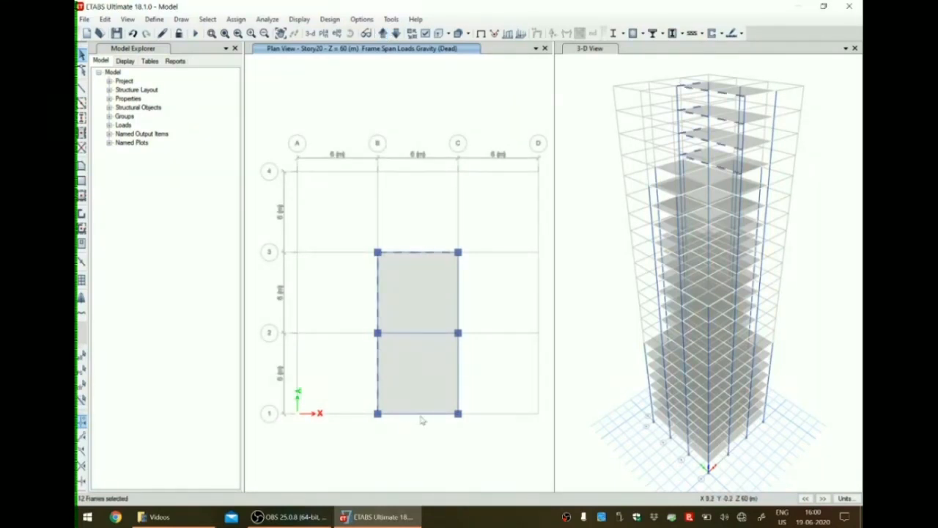
click(460, 374)
click(460, 295)
click(461, 292)
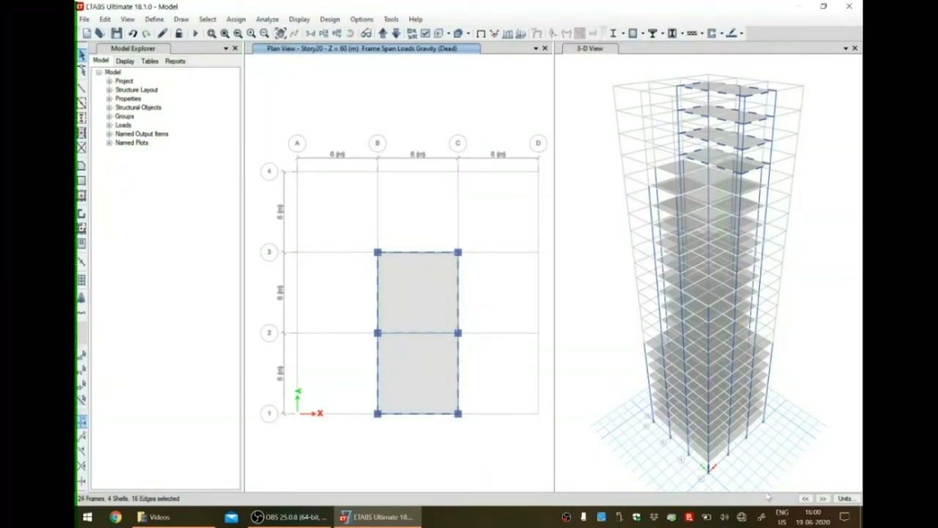
click(308, 21)
click(322, 32)
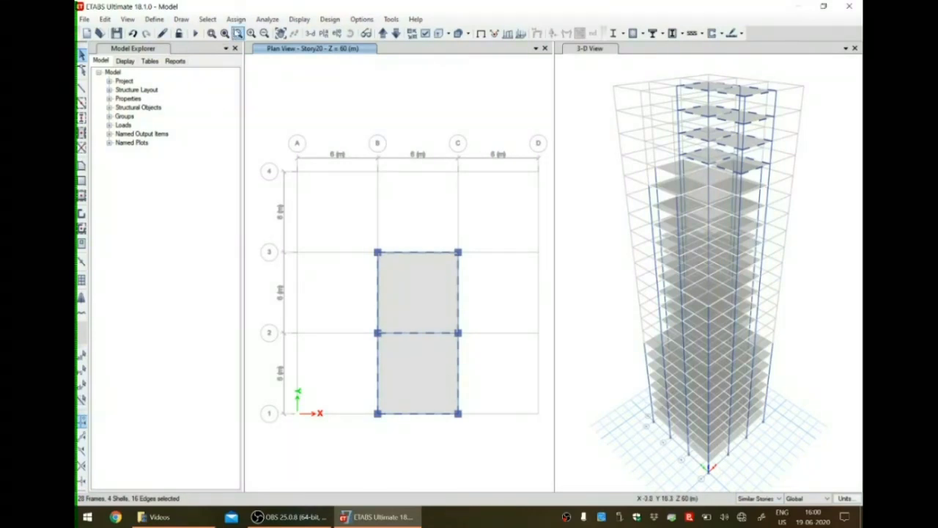
click(236, 19)
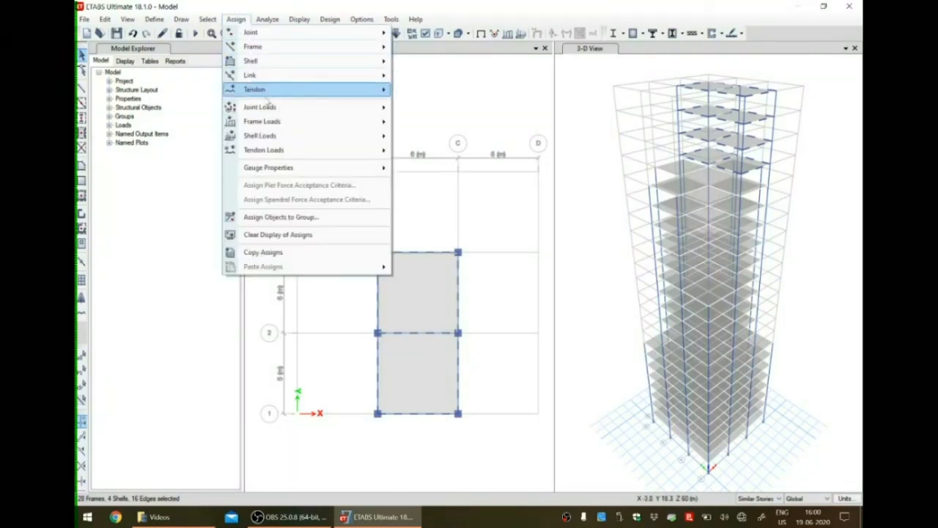
mouse_move(352, 122)
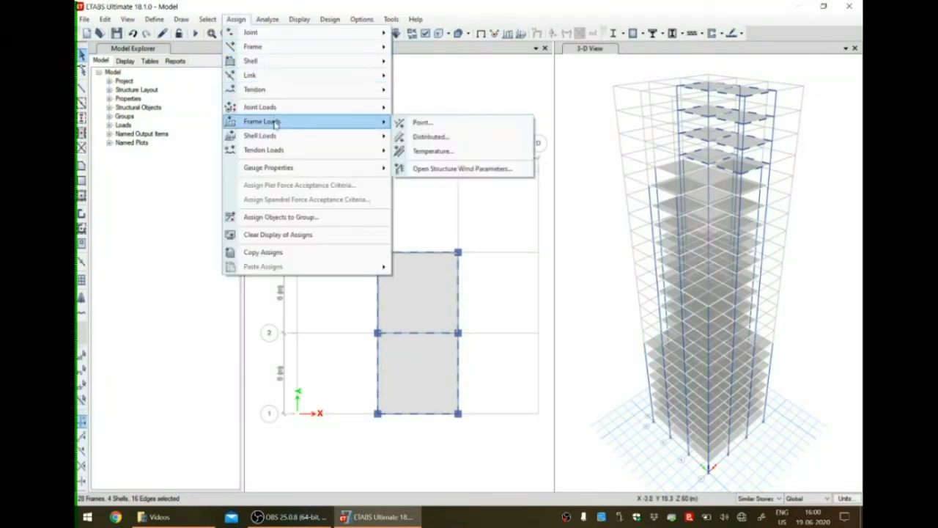
click(432, 137)
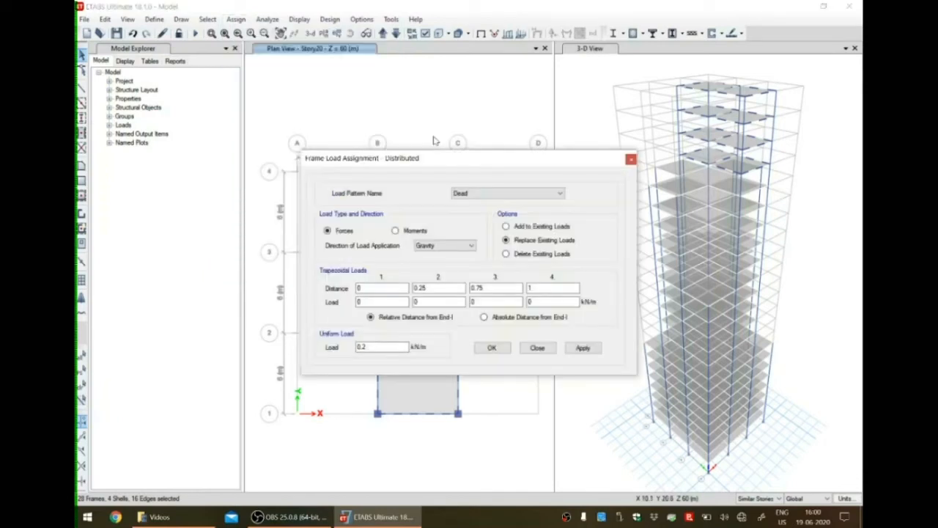
click(584, 348)
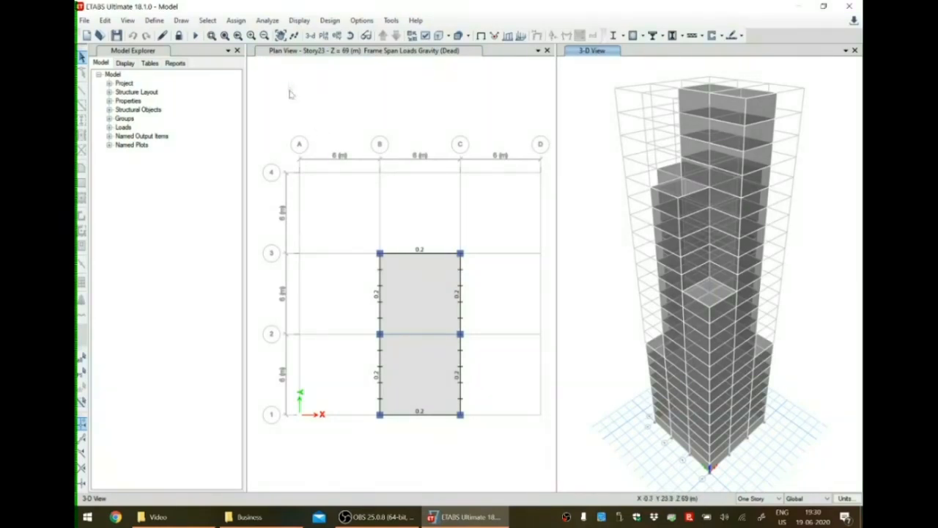
Select all perimeter beams on the Story23 plan and switch the plan to Undeformed Shape display.
click(313, 56)
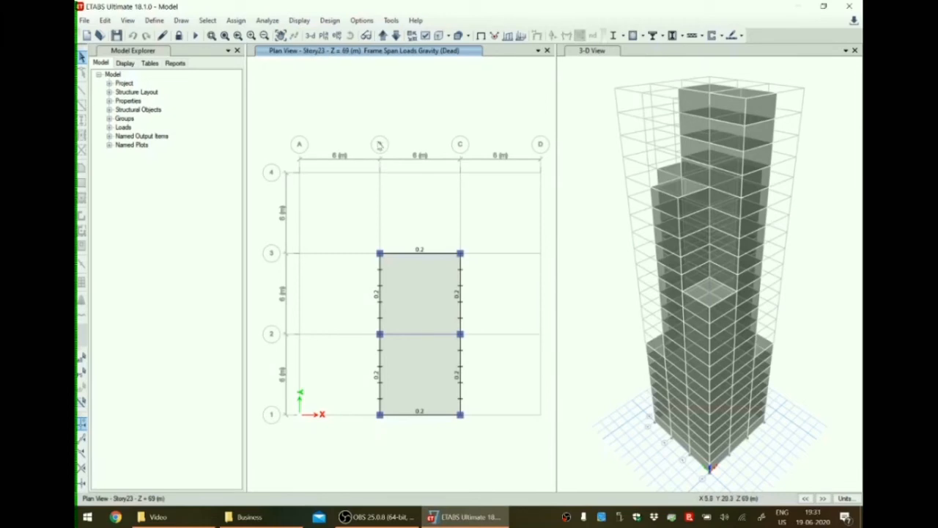
click(428, 254)
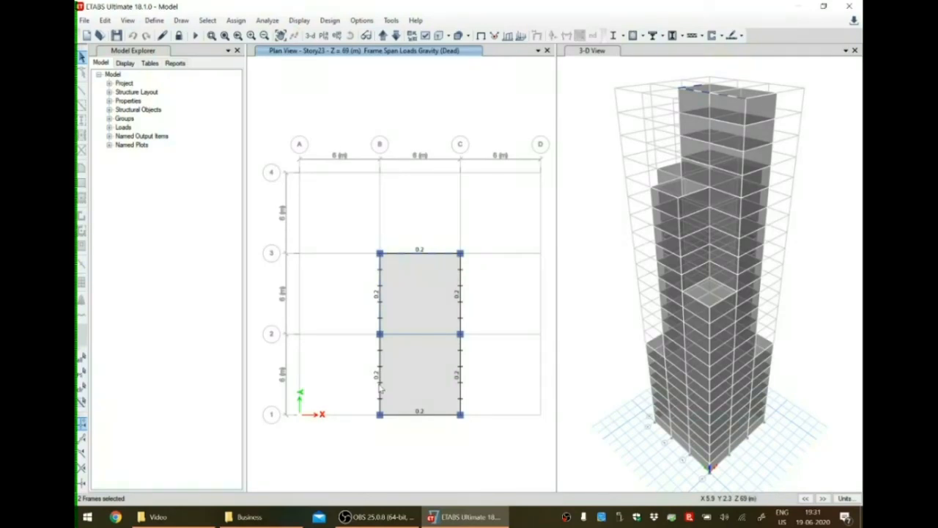
click(427, 415)
click(461, 366)
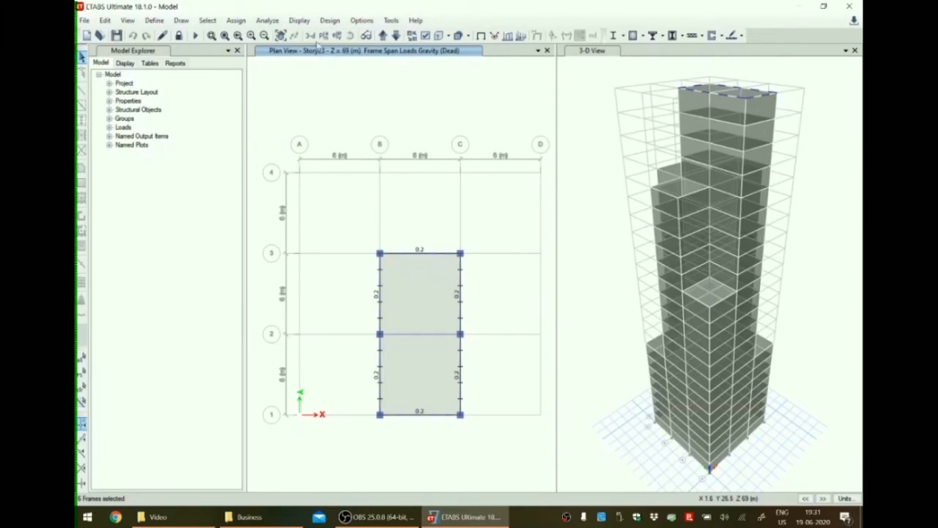
click(481, 36)
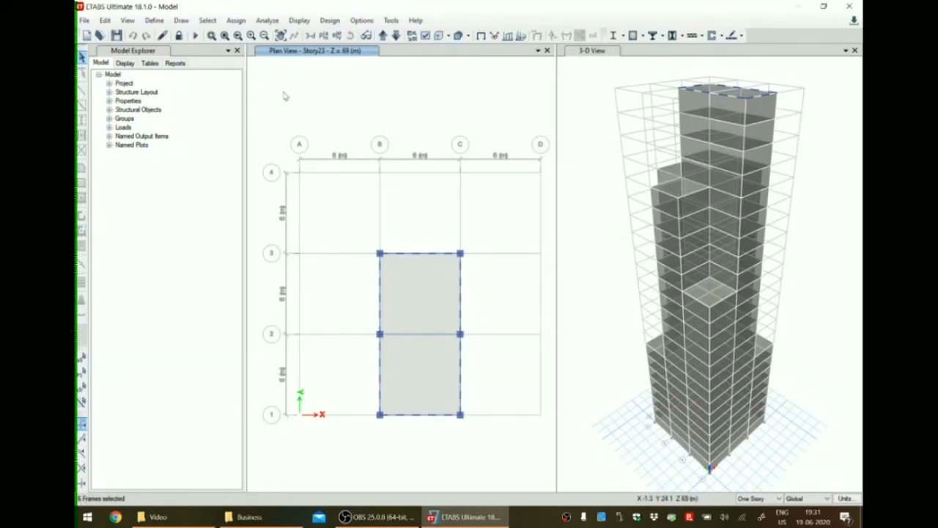
Delete the existing Dead distributed loads from the selected Story23 perimeter beams.
click(237, 21)
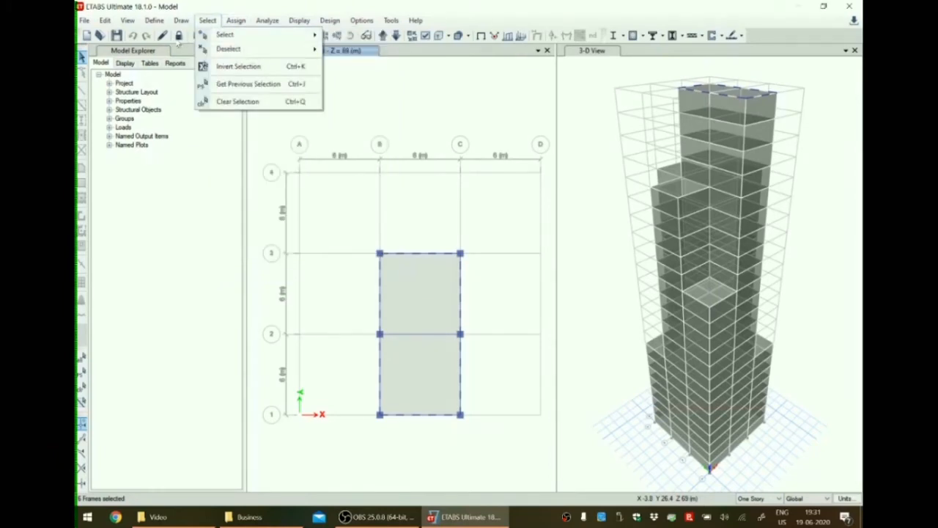
click(179, 37)
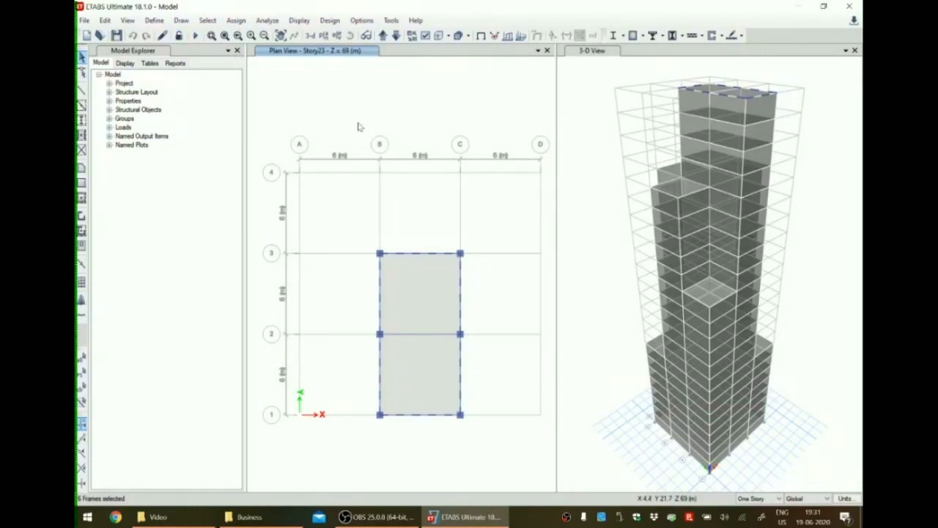
click(235, 20)
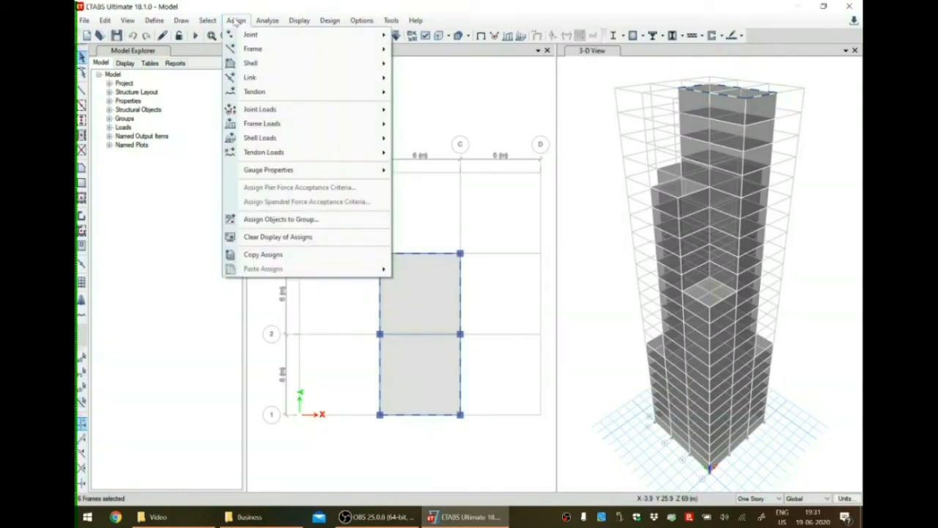
mouse_move(271, 126)
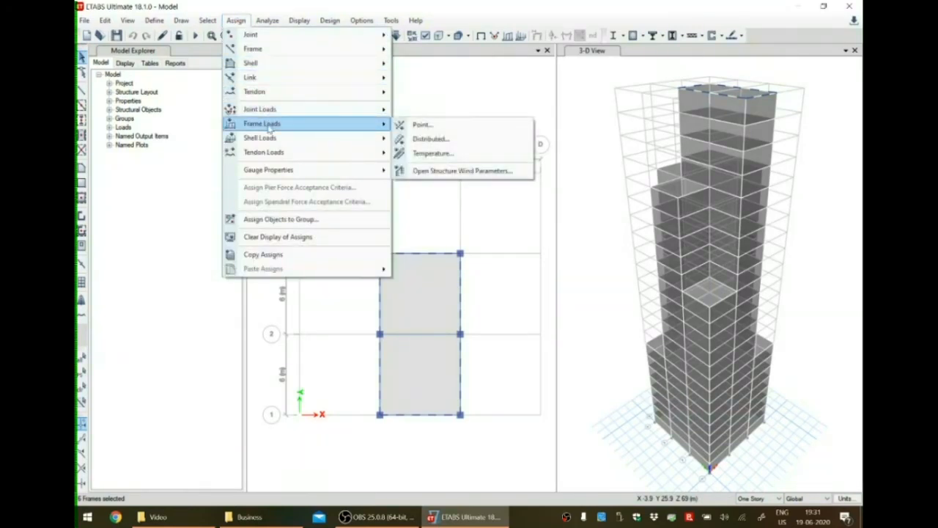
click(438, 140)
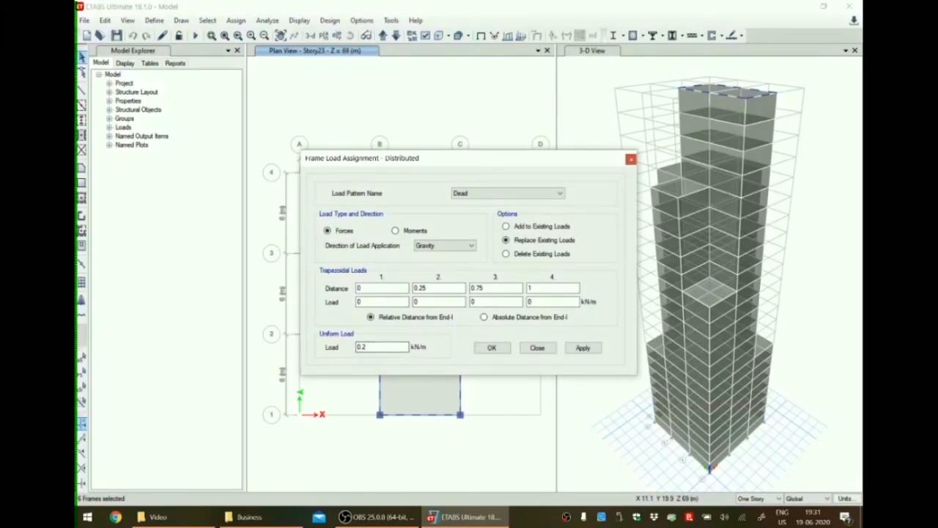
click(506, 254)
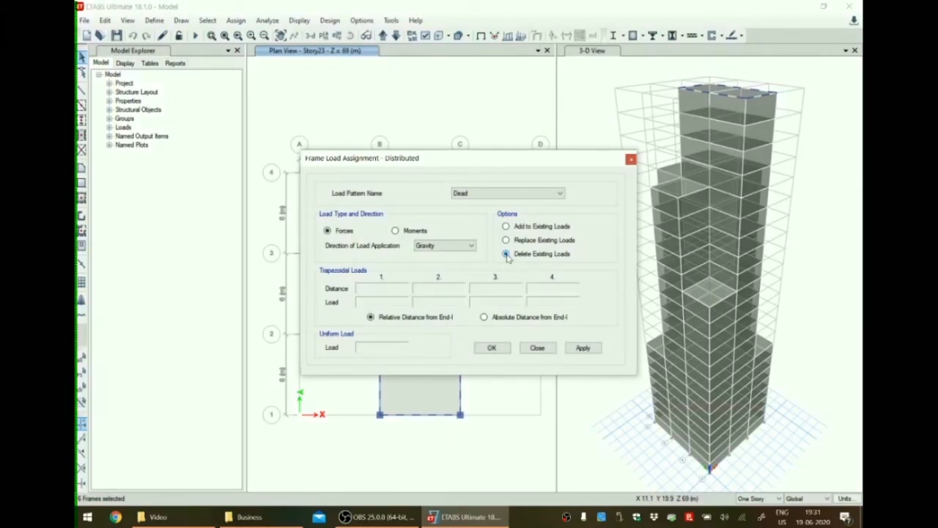
click(583, 348)
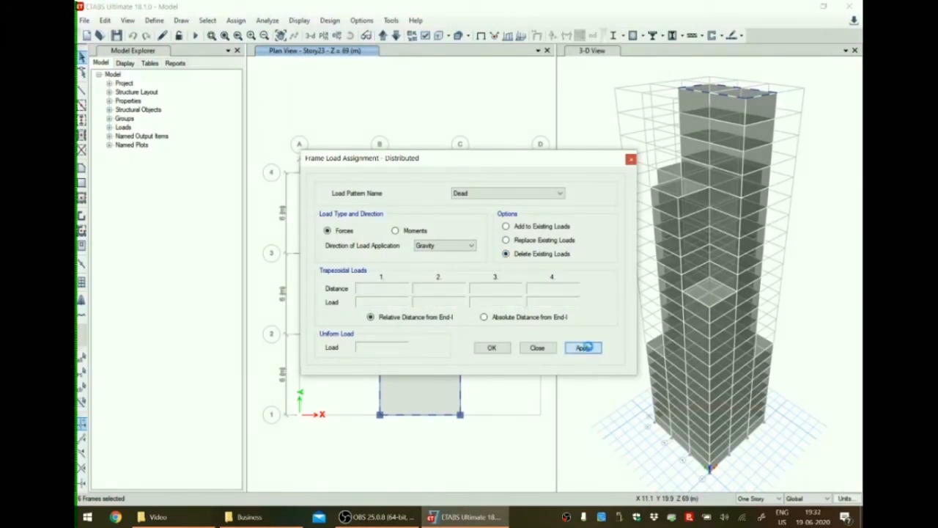
click(490, 348)
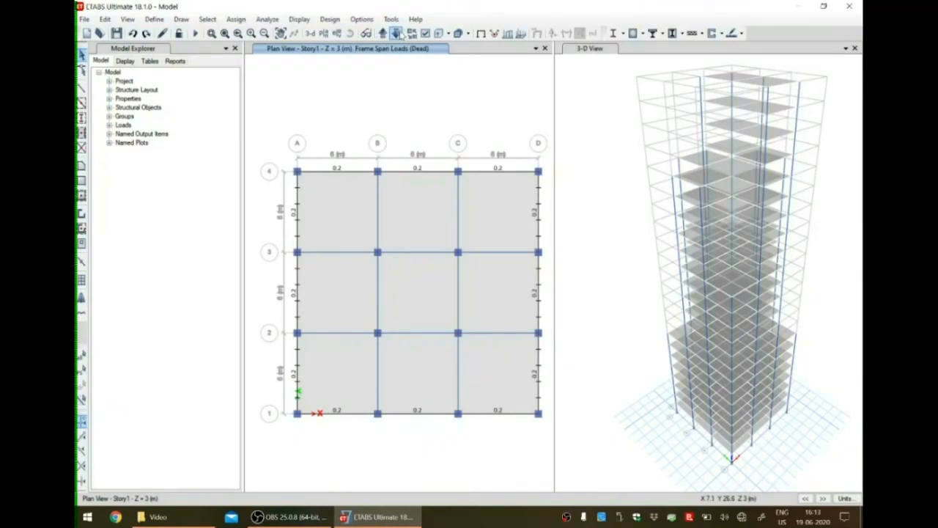
Show the Base plan in Undeformed Shape and select all its grid joints with the story scope set to One Story.
click(396, 34)
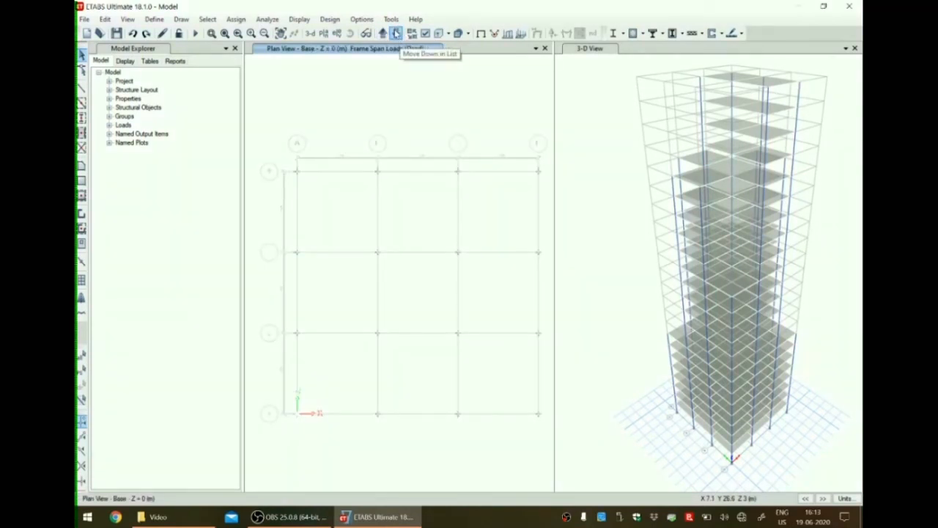
click(306, 20)
click(321, 35)
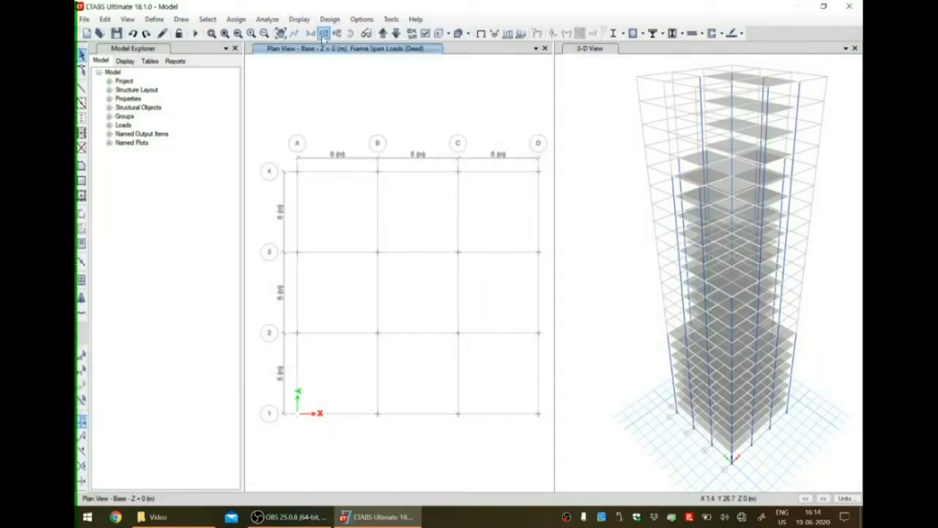
click(759, 499)
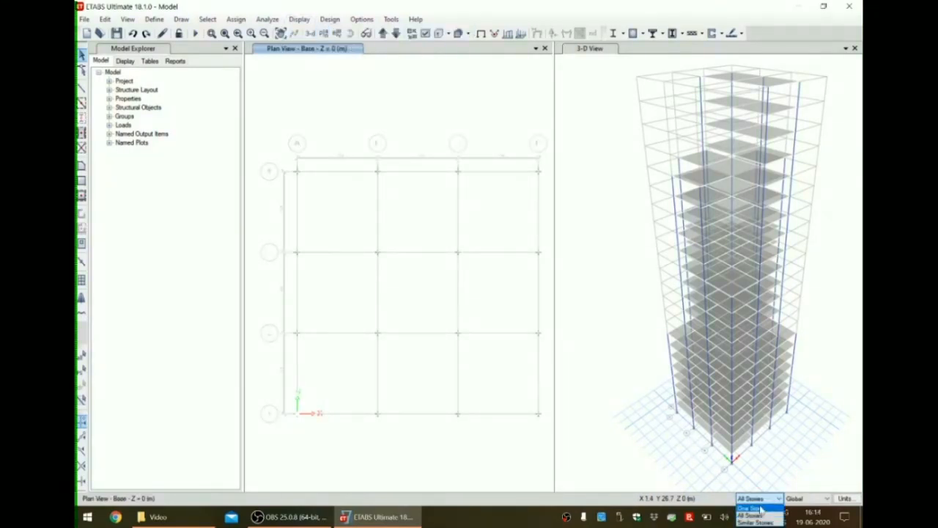
click(760, 507)
drag(263, 116, 555, 432)
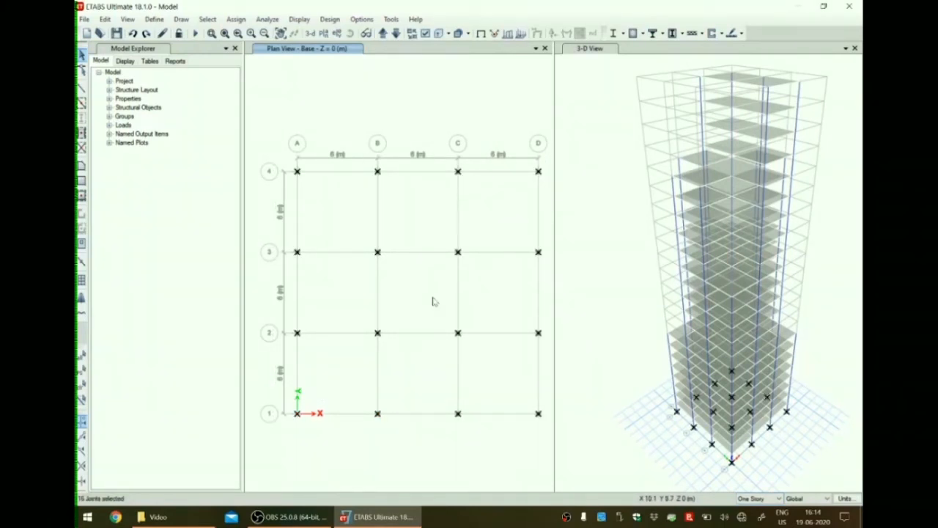
Assign fixed restraints to the selected base joints, restraining X, Y and Z translations and rotations.
click(245, 23)
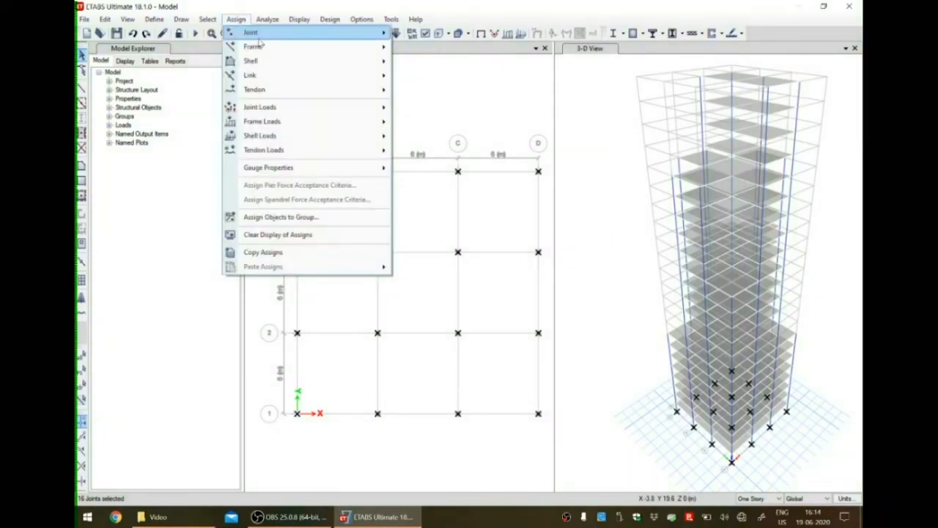
mouse_move(359, 46)
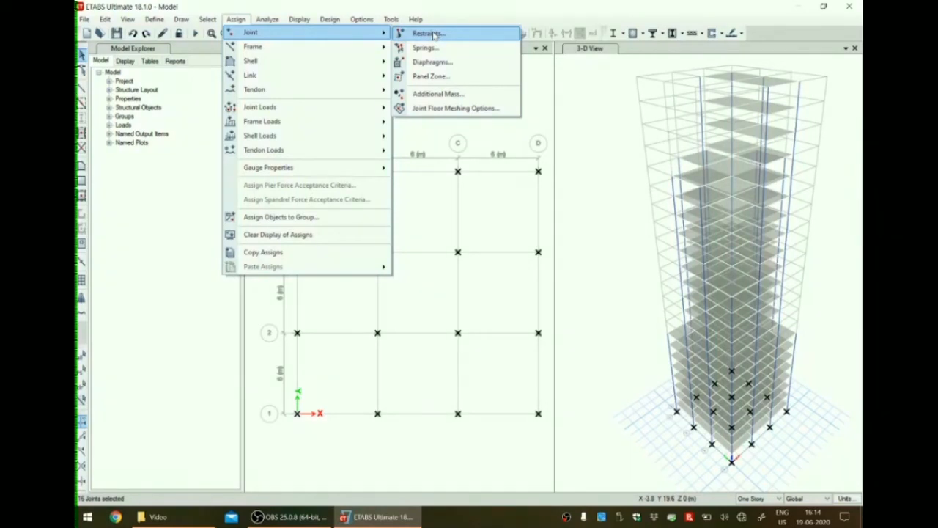
click(431, 34)
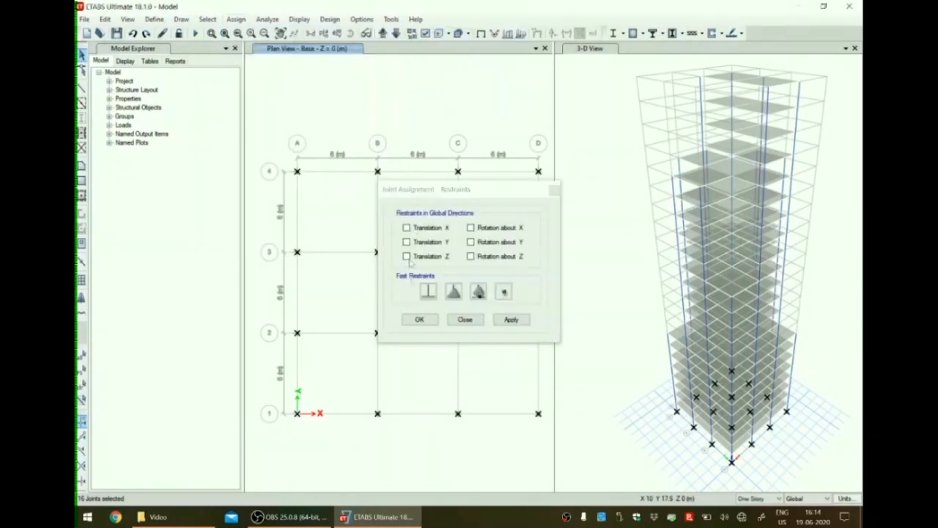
click(429, 292)
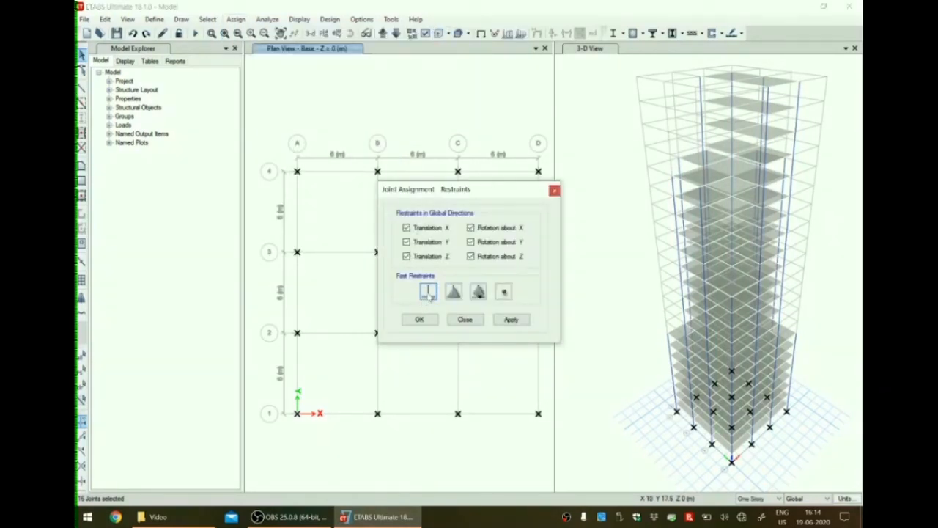
click(511, 319)
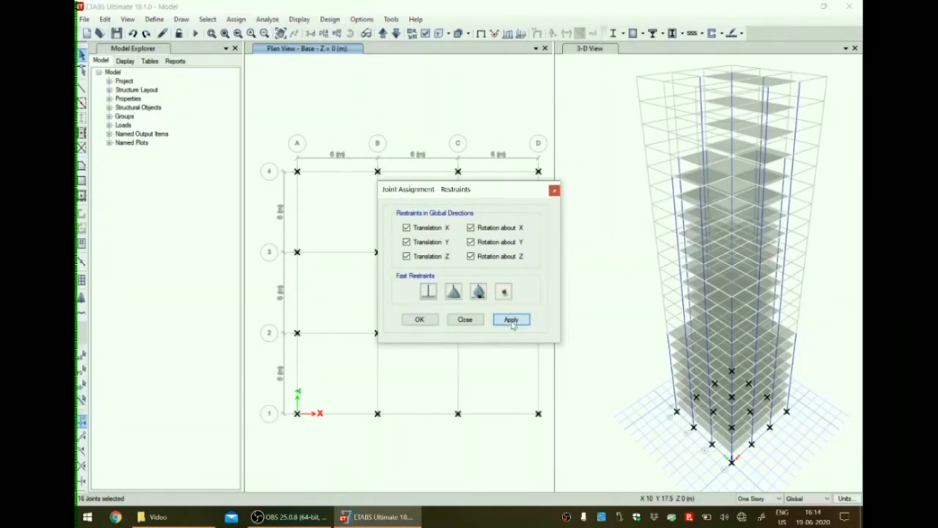
click(419, 320)
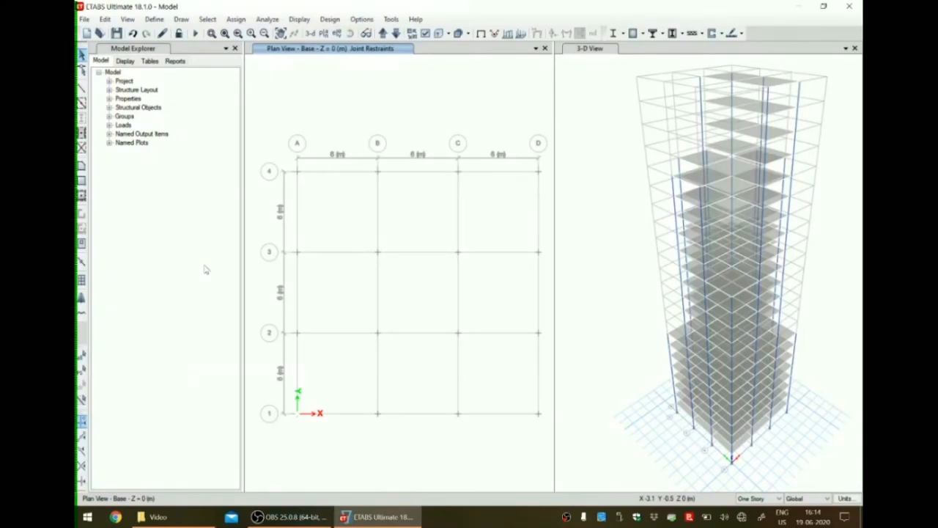
Auto draw cladding around the whole building using the floors.
click(182, 19)
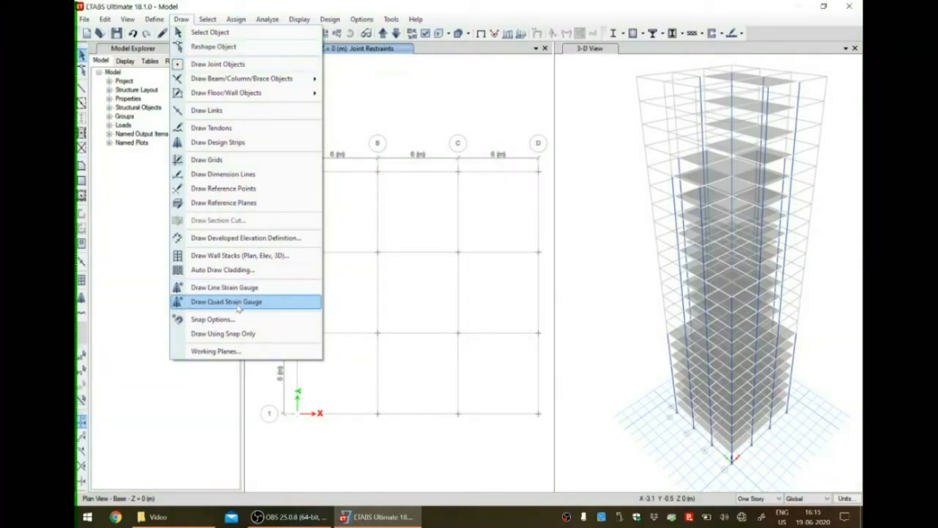
click(234, 270)
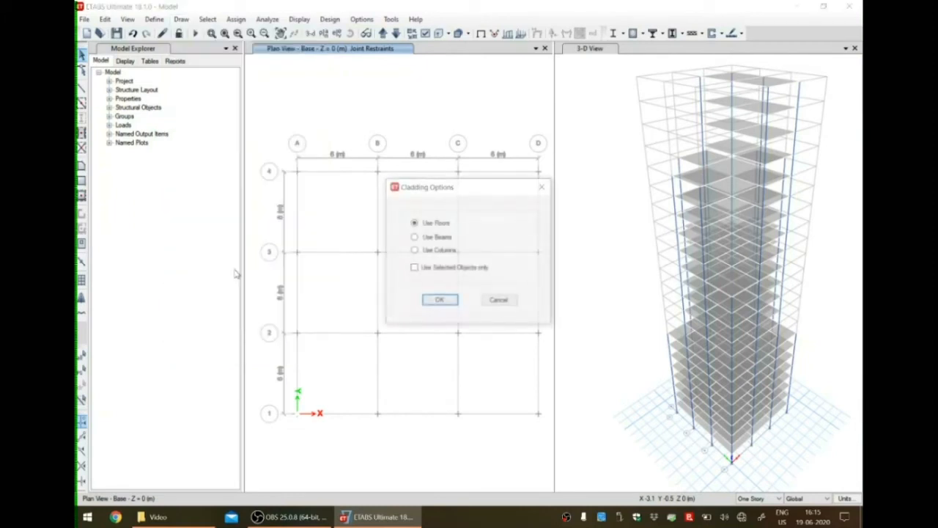
click(442, 302)
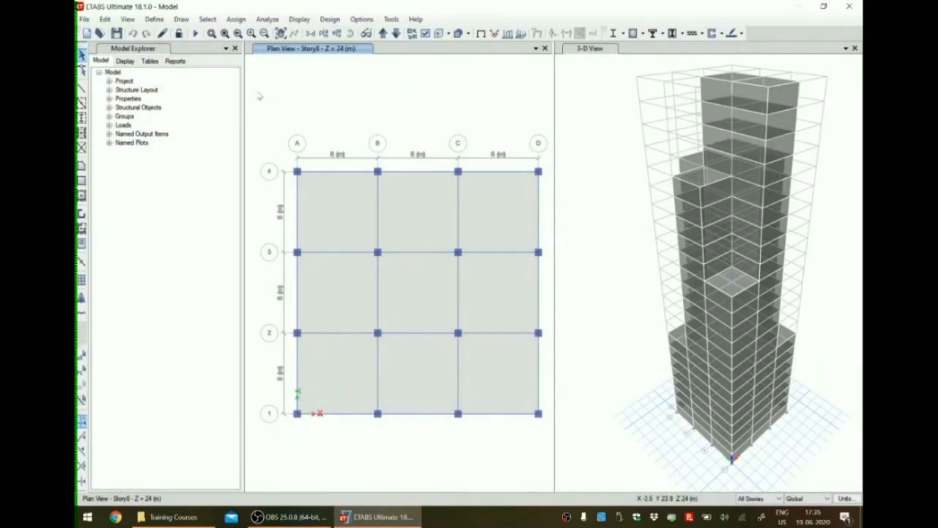
Add a load pattern named Wind of type Wind with Indian IS875:1987 as its auto lateral load.
click(155, 19)
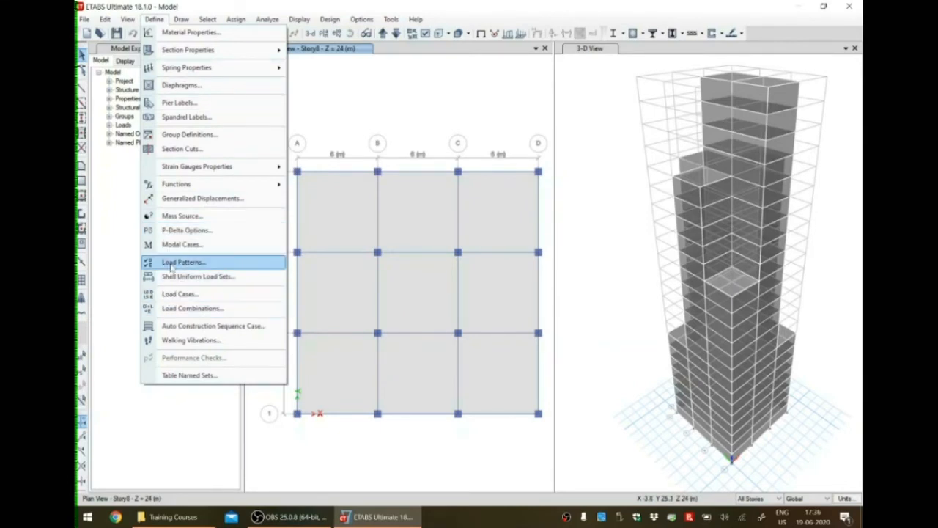
click(176, 262)
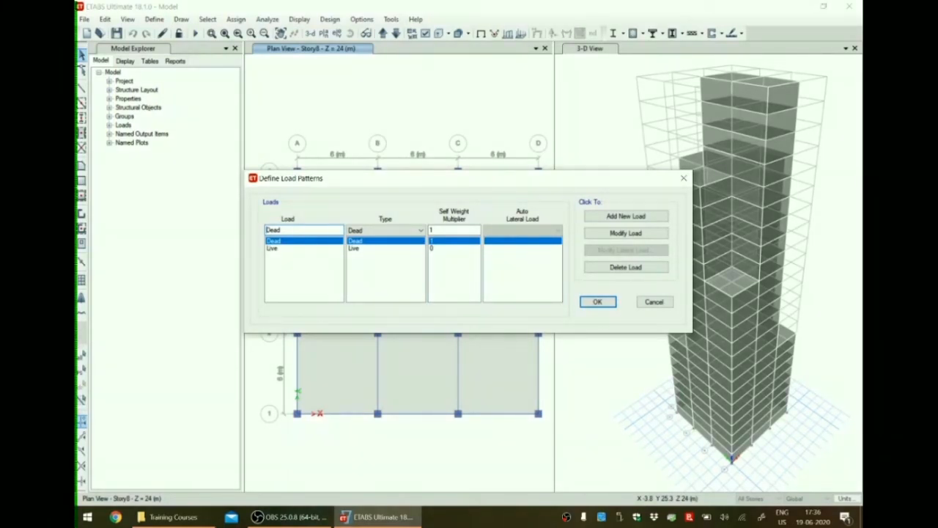
double_click(277, 230)
text(Wind)
click(400, 230)
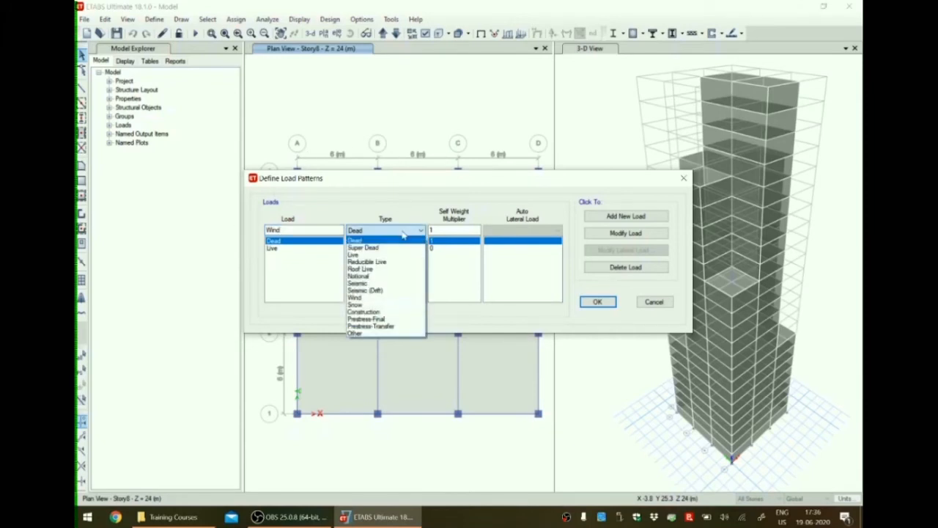
click(375, 298)
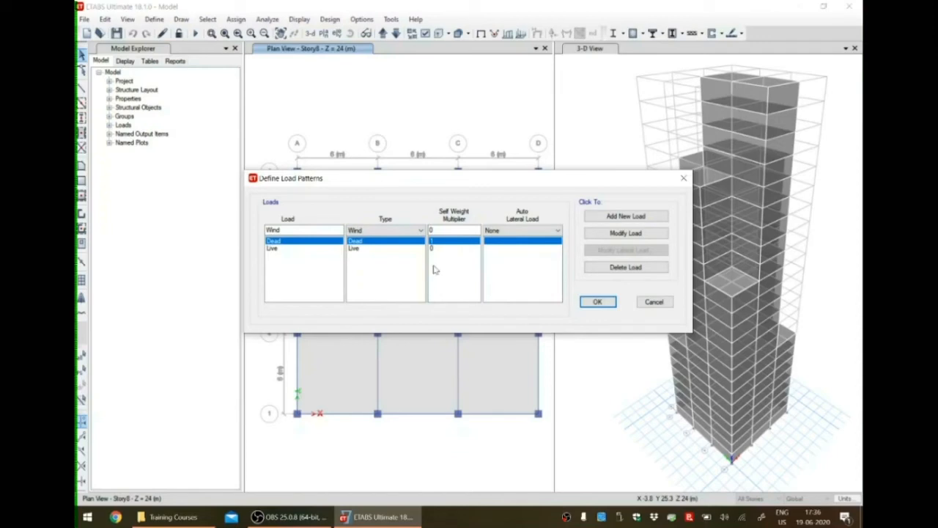
click(524, 232)
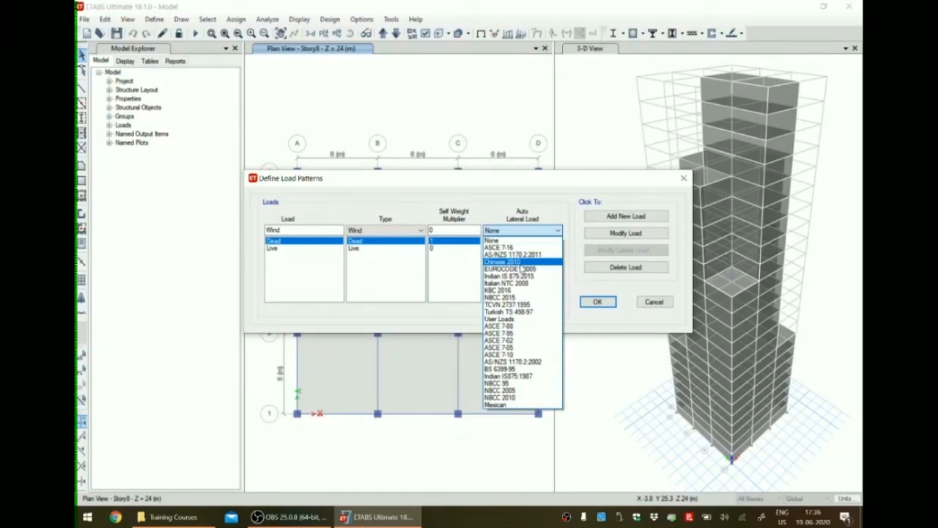
click(532, 377)
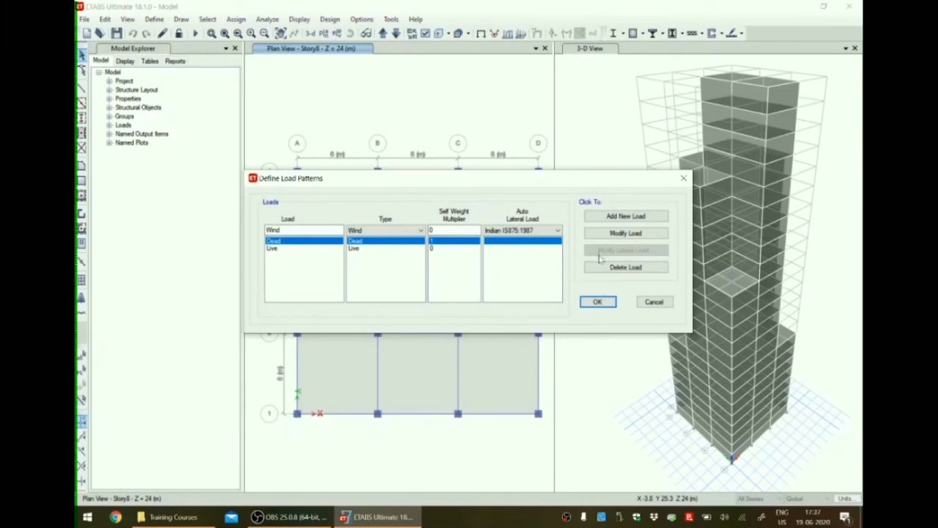
click(603, 219)
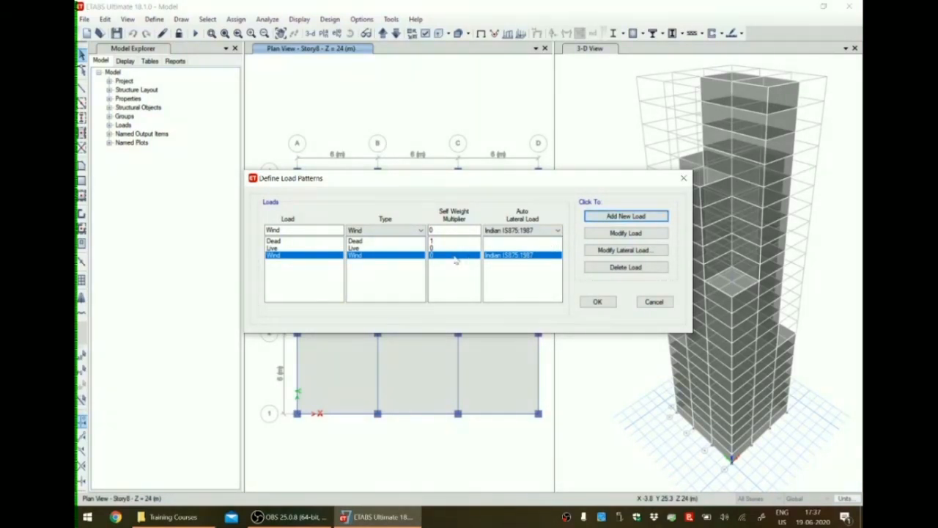
Set the Wind pattern's lateral load parameters to wind speed 33 m/s, terrain category 3 and structure class C.
click(596, 251)
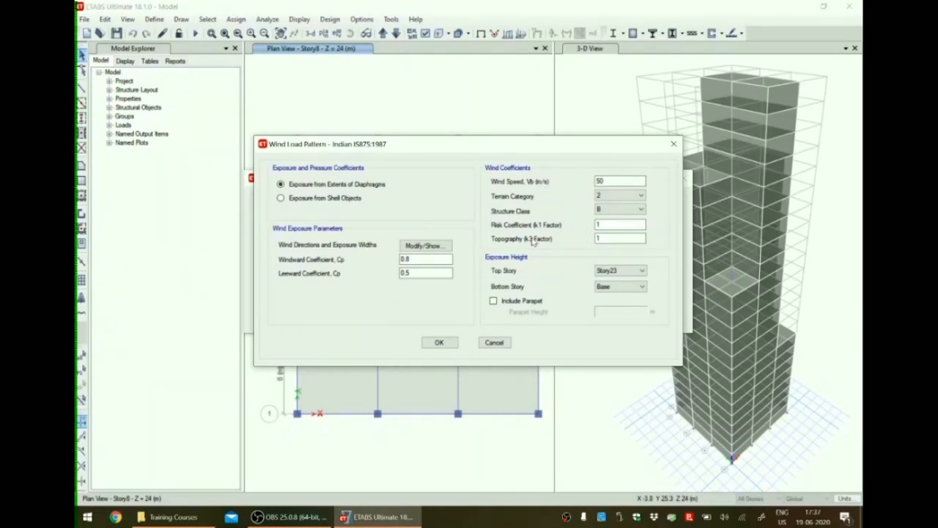
click(602, 181)
drag(602, 181, 582, 184)
text(33)
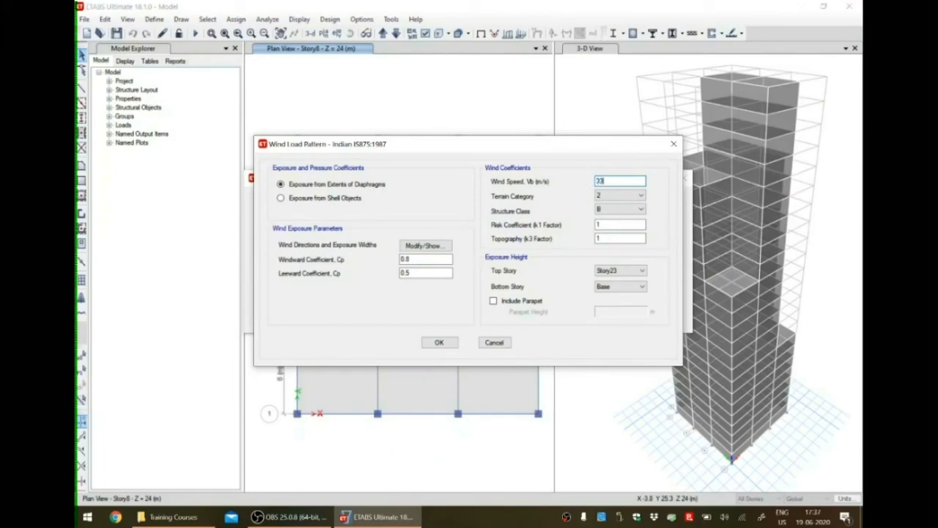
click(625, 197)
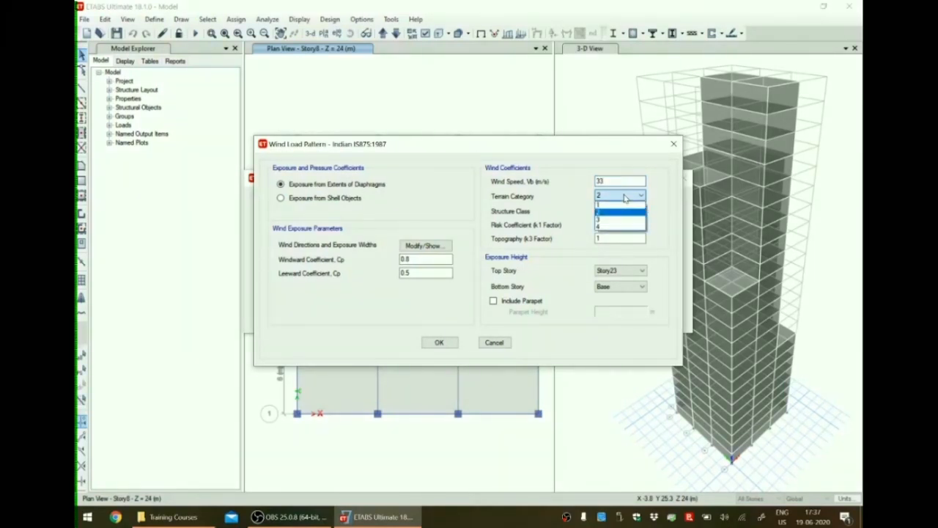
click(620, 218)
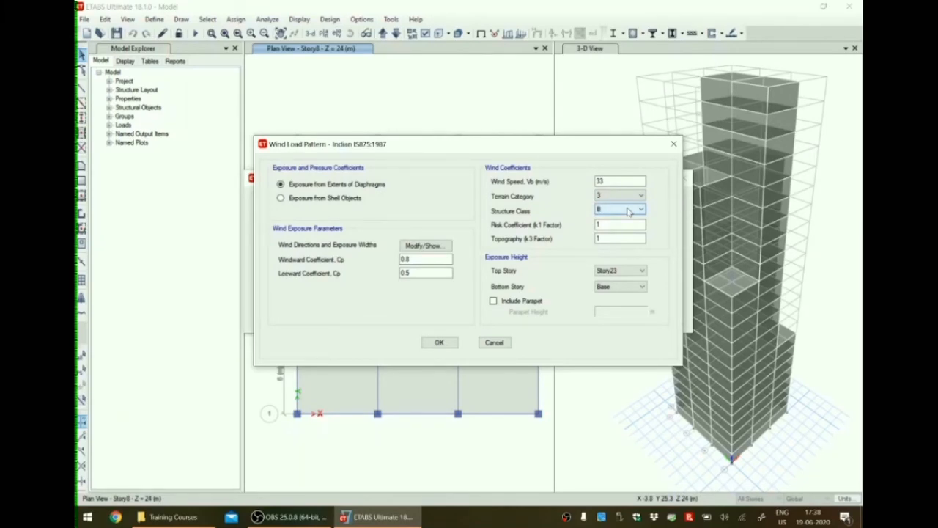
click(628, 211)
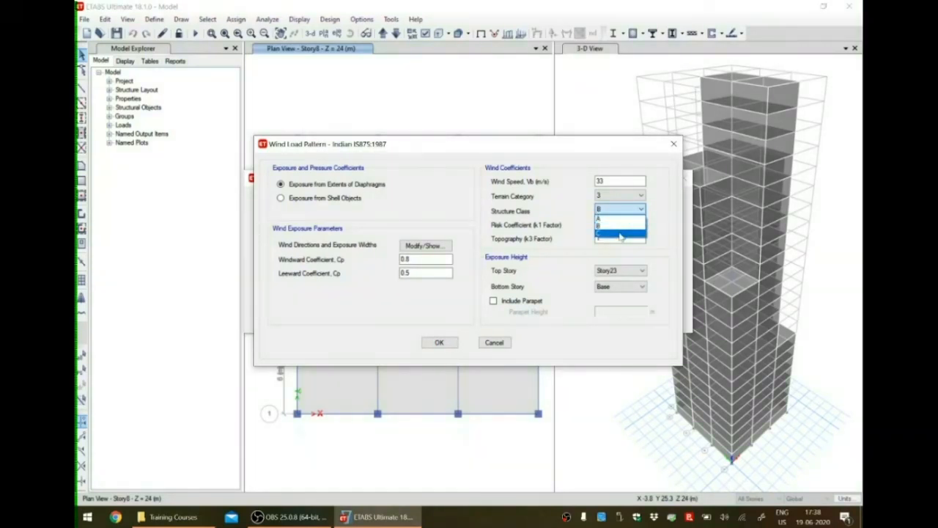
click(621, 234)
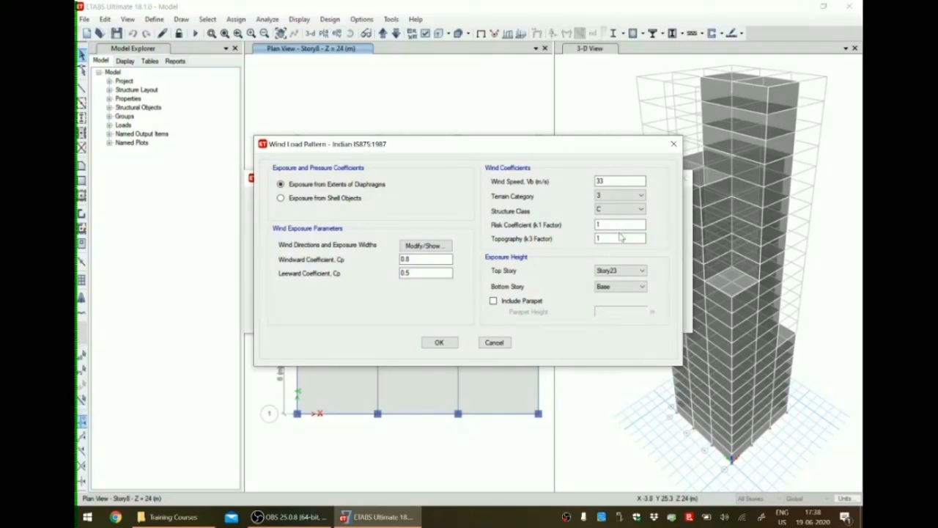
click(620, 237)
click(620, 224)
click(439, 343)
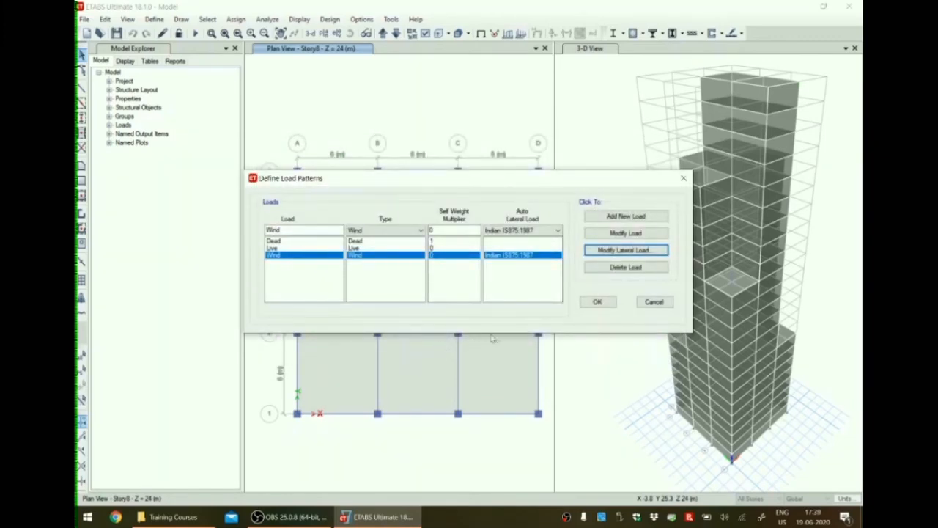
Accept the load patterns and select the cladding shells in all three bays of elevation A with All Stories active.
click(597, 302)
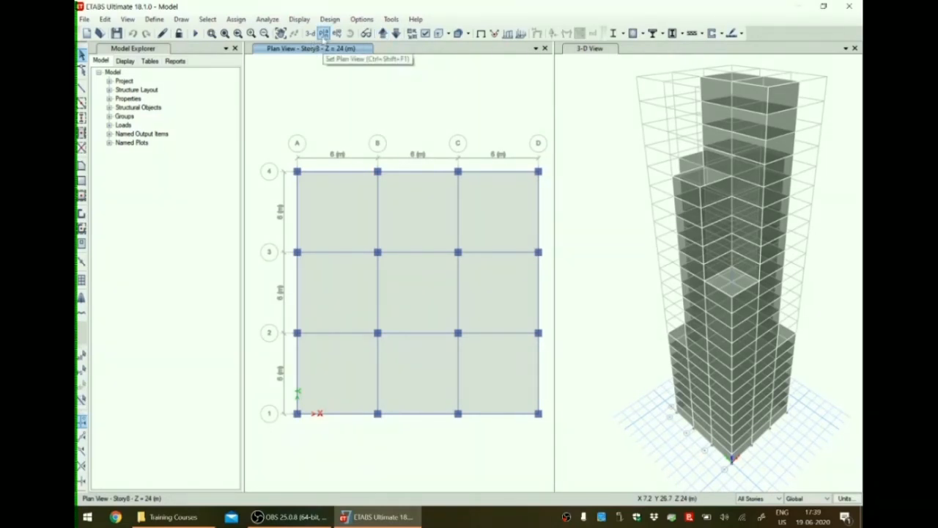
click(336, 34)
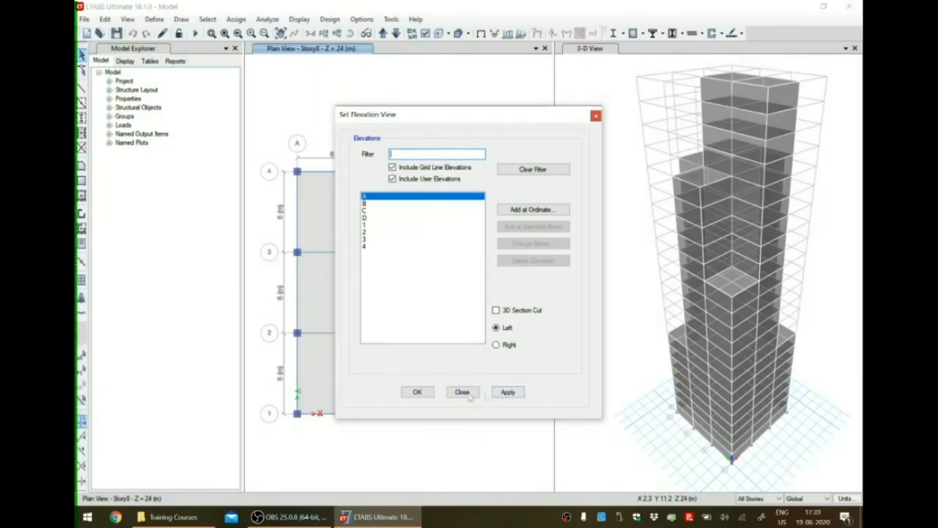
click(417, 393)
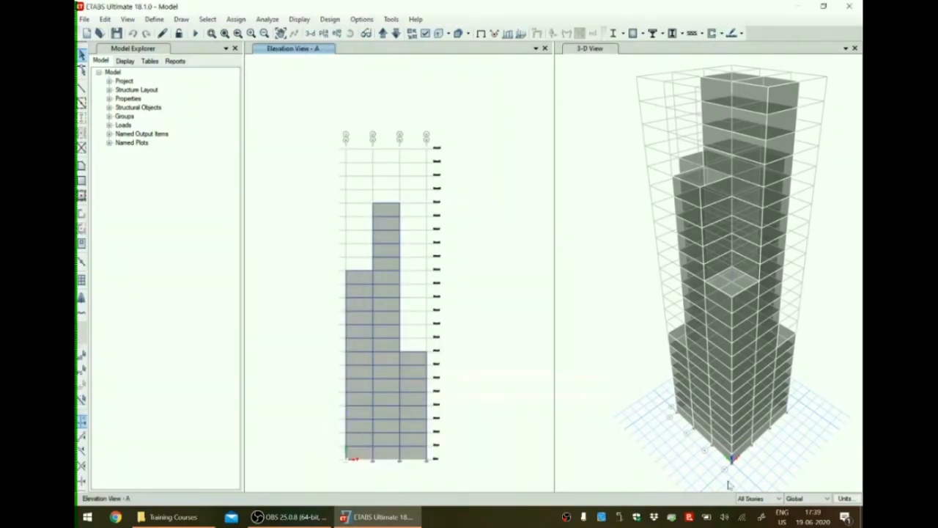
click(759, 498)
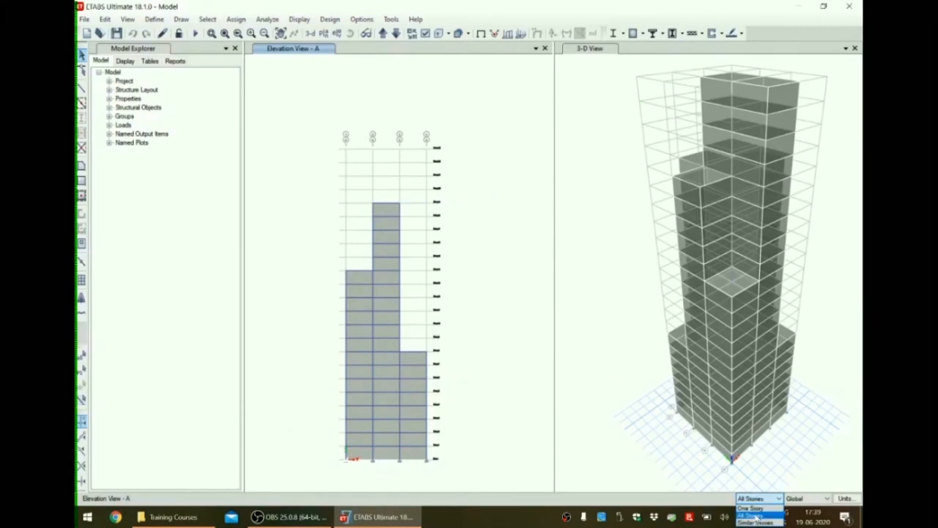
click(757, 515)
click(360, 286)
click(381, 214)
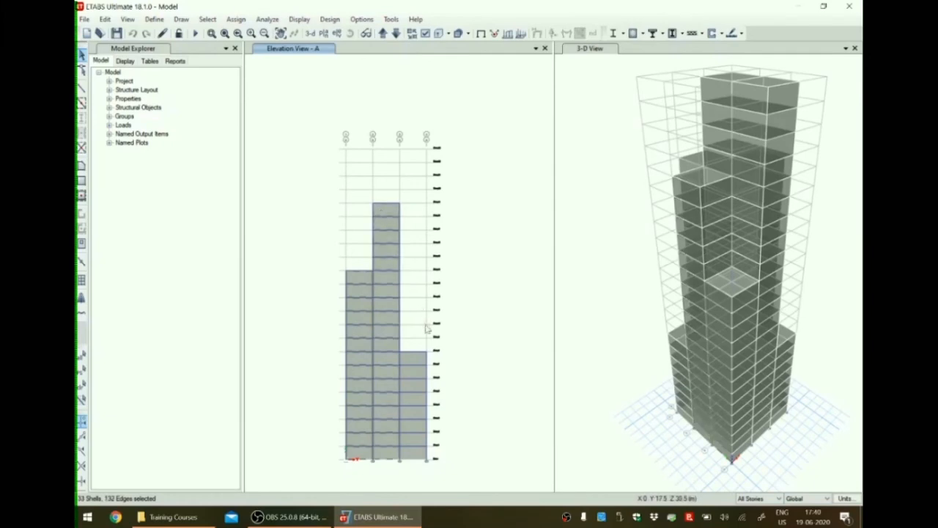
click(420, 361)
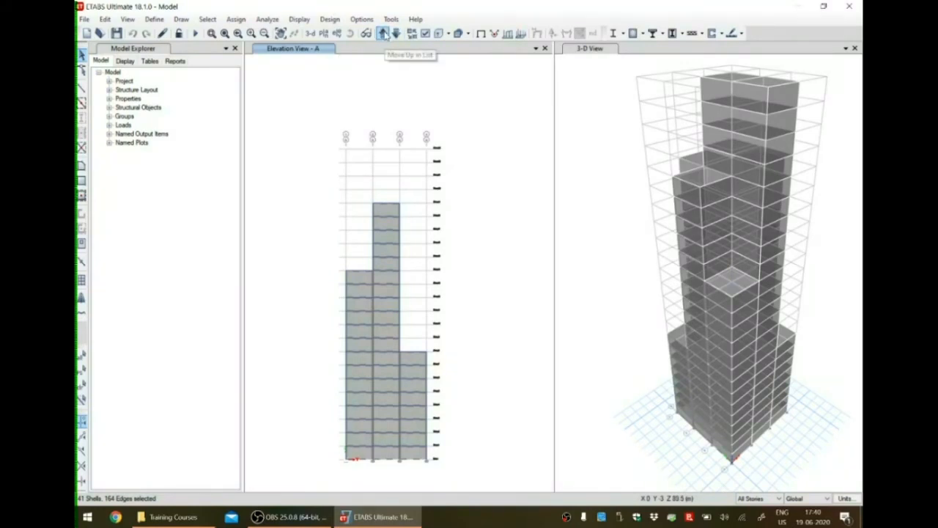
Add the cladding shells in all three bays of elevation B to the selection.
click(382, 33)
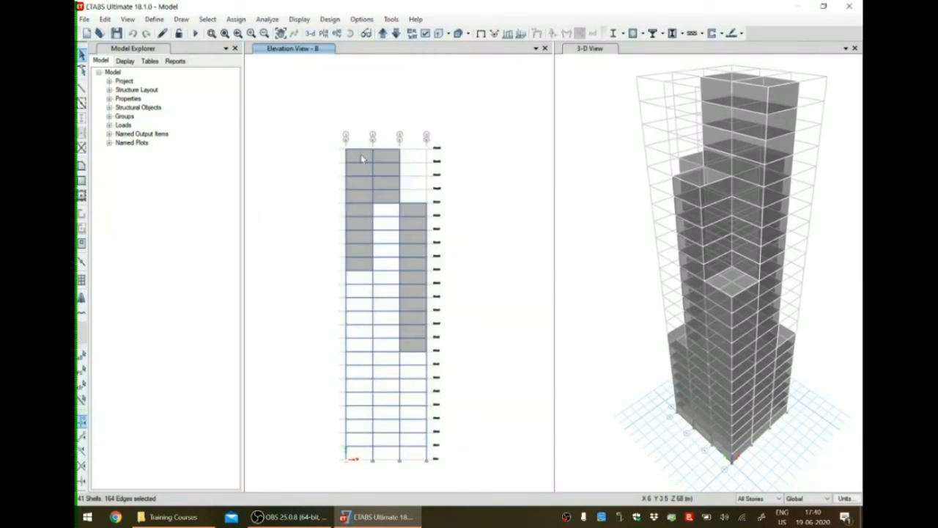
drag(361, 264, 357, 156)
click(394, 161)
click(419, 216)
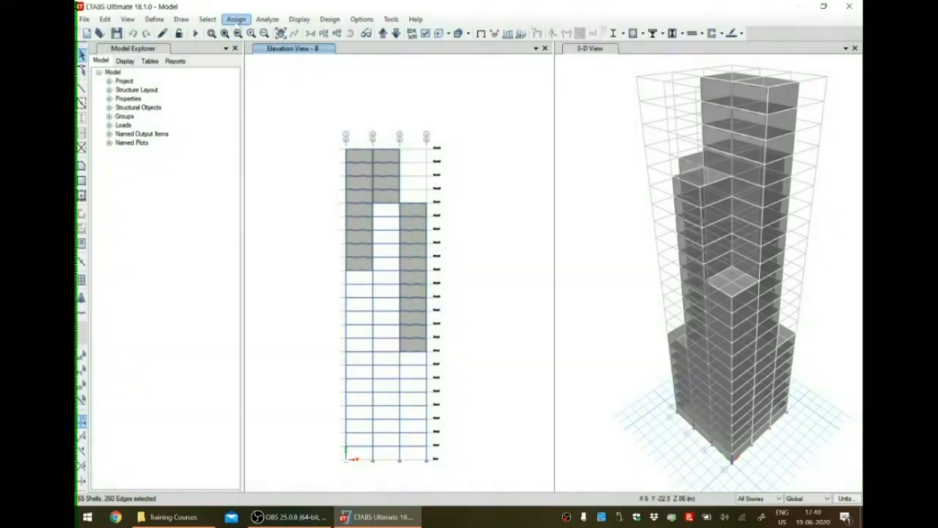
Assign a windward wind pressure coefficient of 0.8 for the Wind pattern to the selected cladding shells on elevations A and B.
click(236, 19)
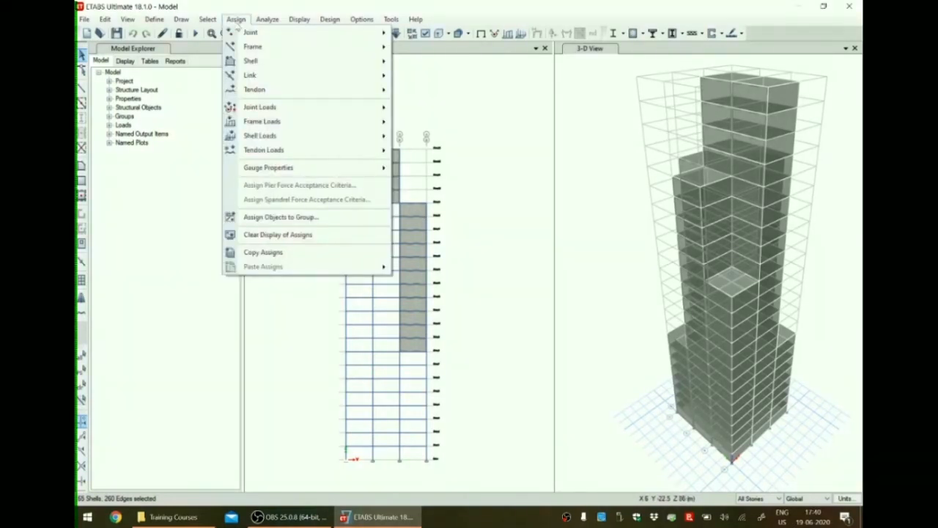
mouse_move(367, 135)
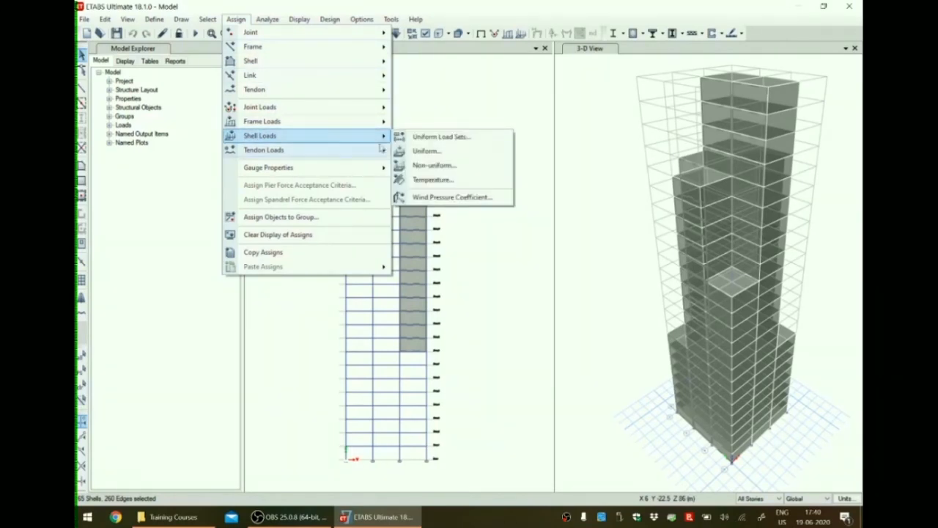
click(447, 198)
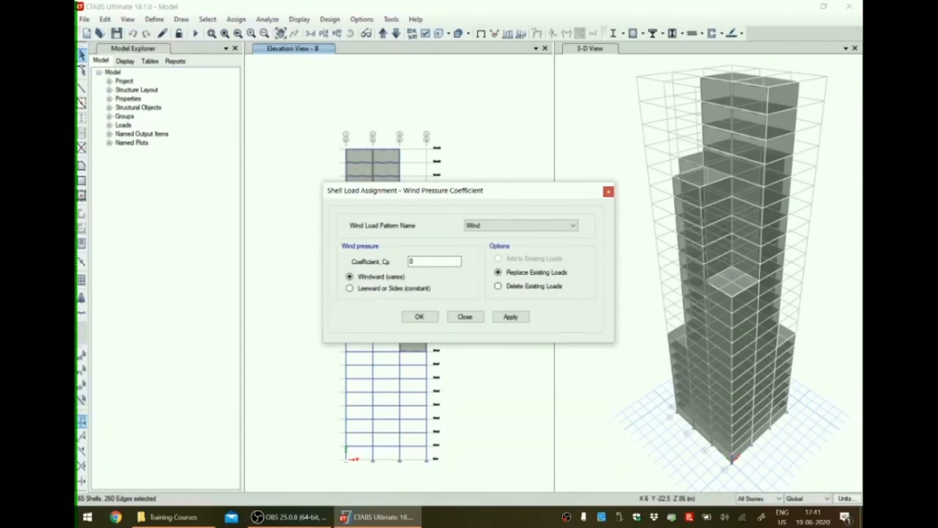
double_click(417, 261)
text(0)
text(0.)
text(8)
click(513, 320)
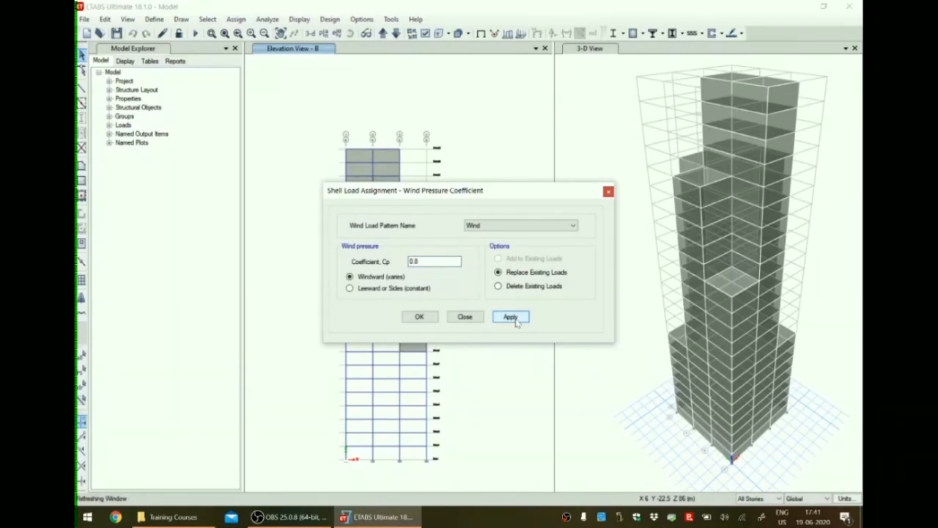
click(419, 318)
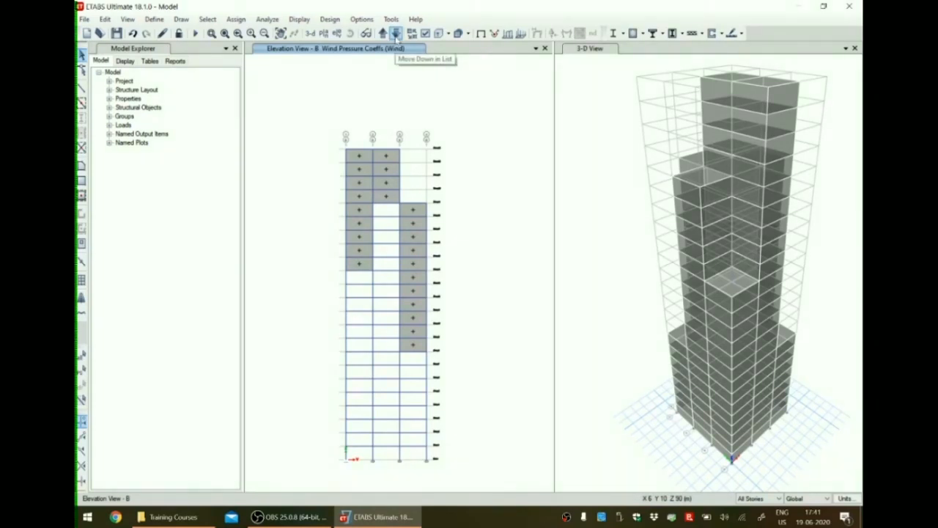
Check the coefficients on elevations A and B, and select the cladding shells on elevation C.
click(396, 37)
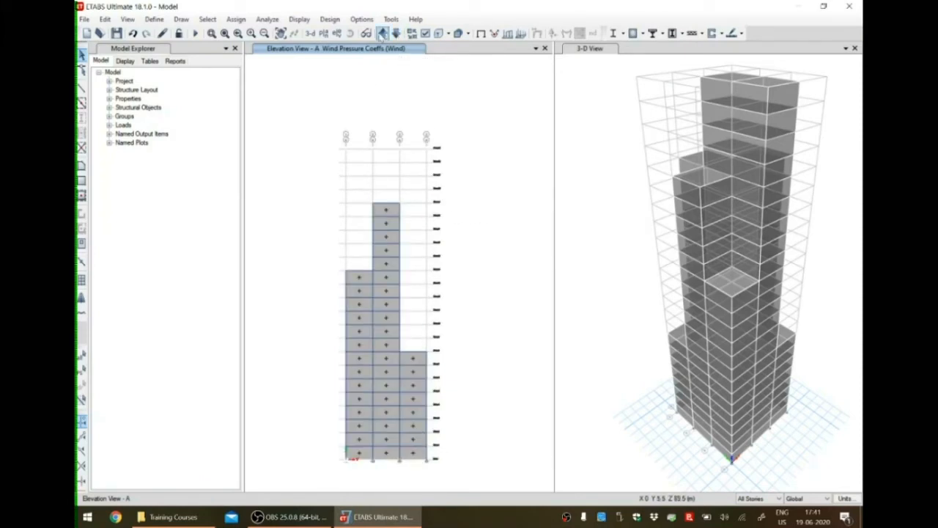
click(383, 35)
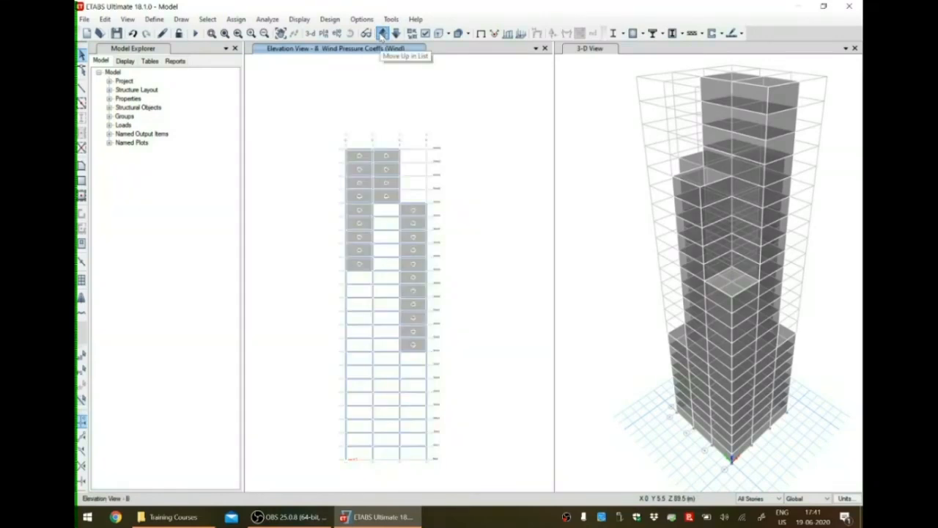
click(381, 34)
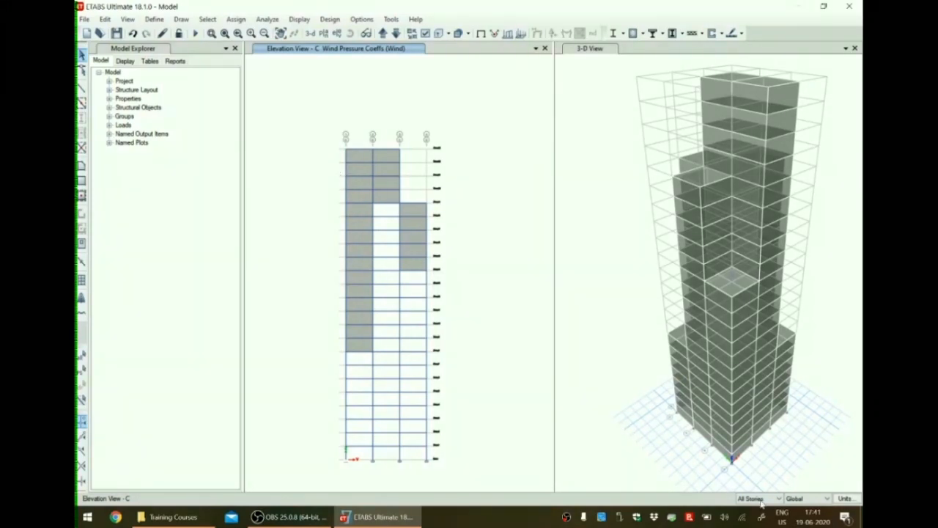
click(357, 158)
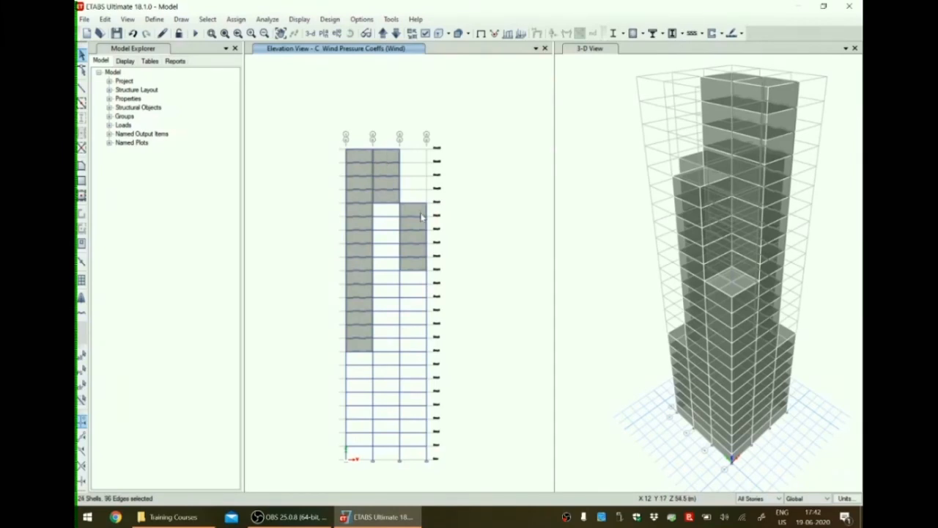
Add the cladding shells in all three bays of elevation D to the selection.
click(382, 33)
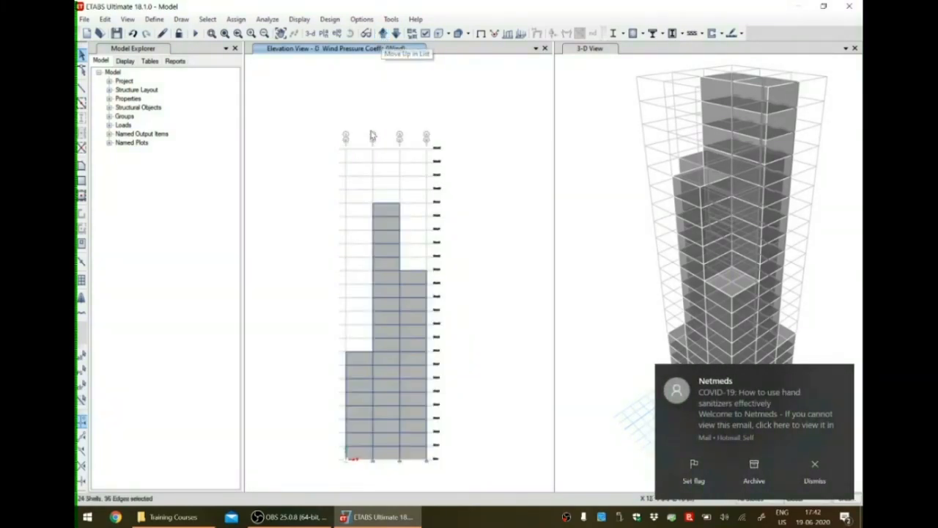
click(815, 469)
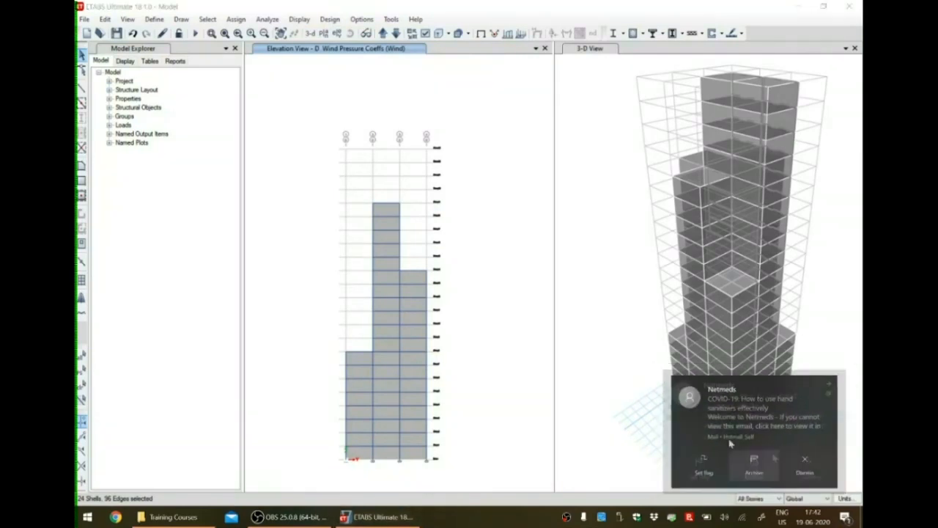
click(391, 213)
click(365, 360)
click(416, 360)
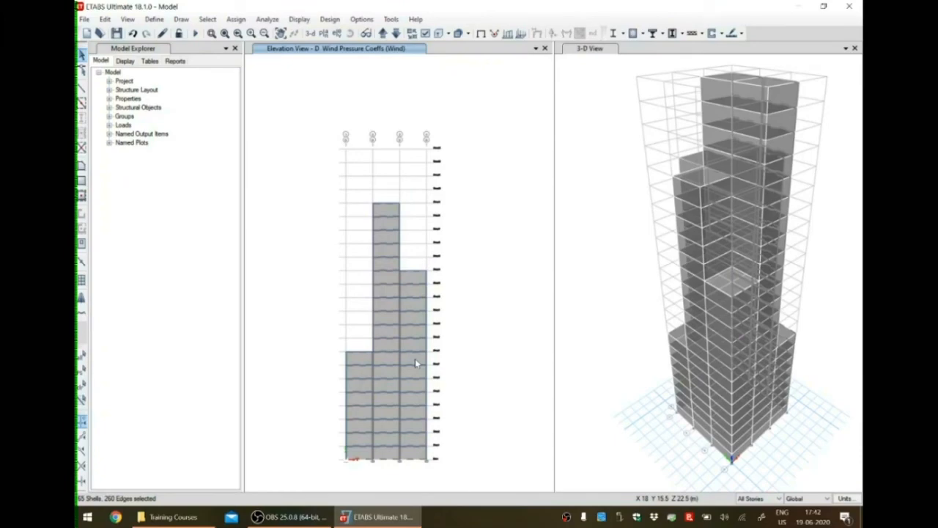
Assign a leeward or sides wind pressure coefficient of -0.25 for the Wind pattern to the selected cladding shells on elevations C and D.
click(237, 19)
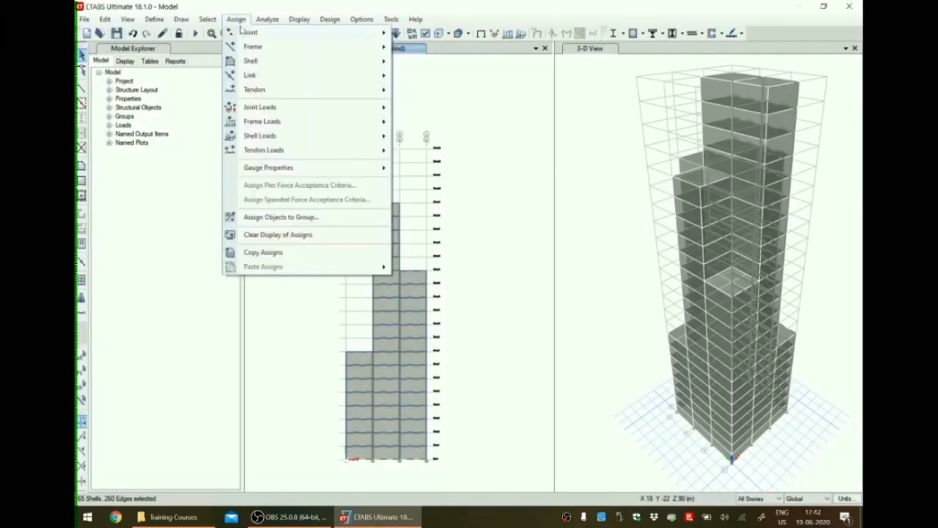
mouse_move(349, 141)
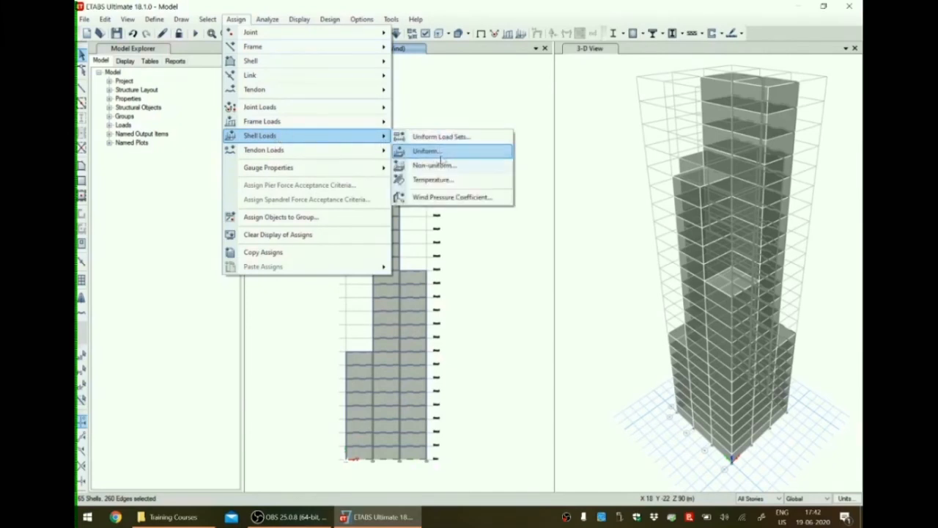
click(444, 197)
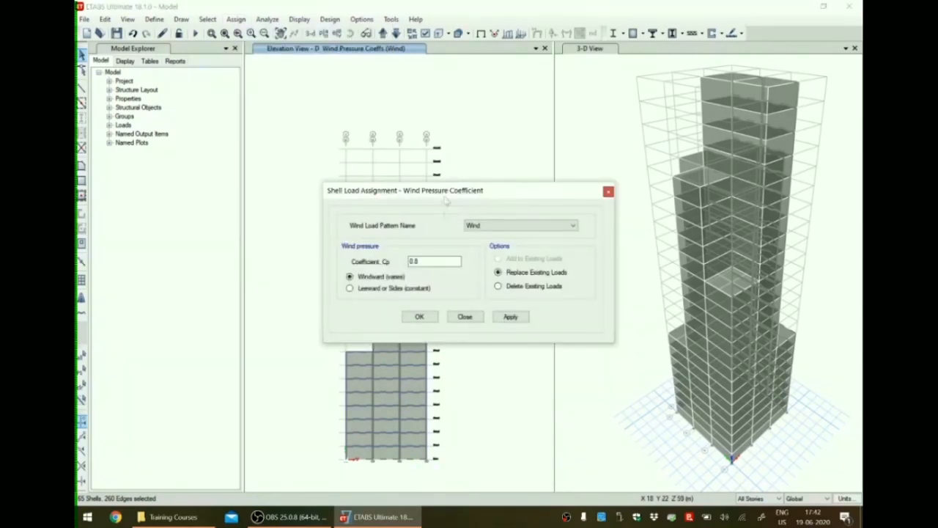
click(349, 288)
click(350, 289)
drag(451, 261, 385, 263)
text(0)
key(BackSpace)
key(BackSpace)
text(-0.25)
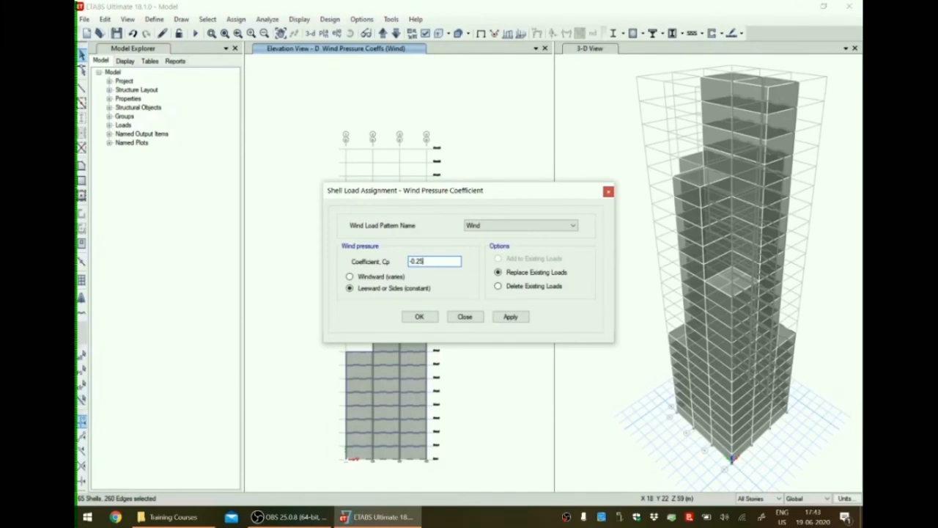
click(517, 318)
click(431, 320)
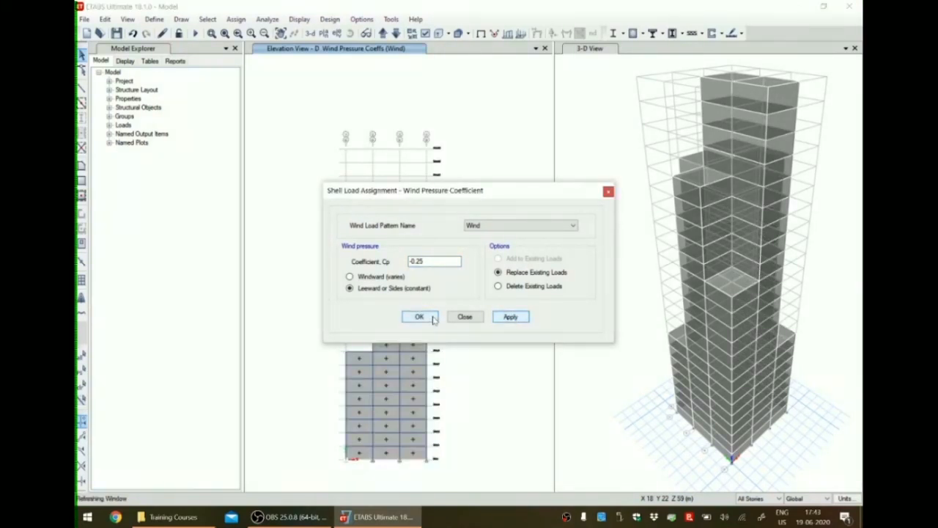
click(434, 320)
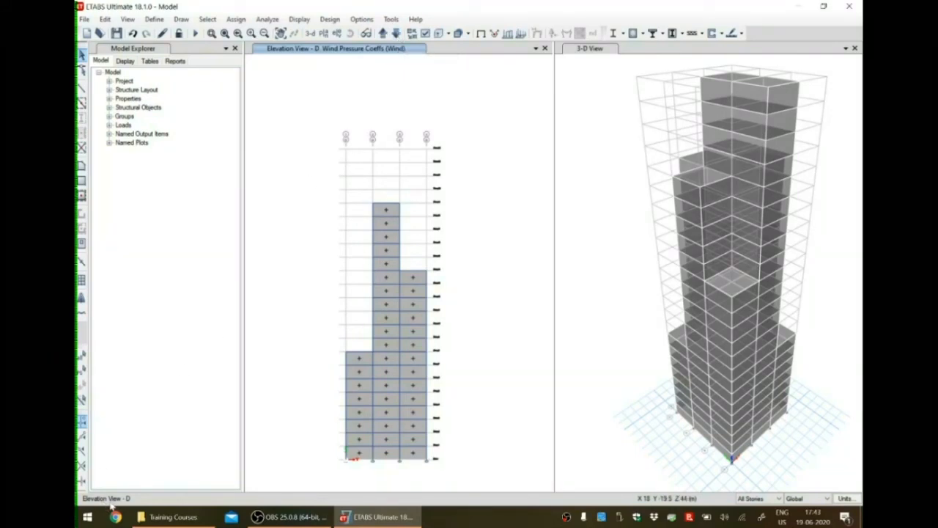
Review the assigned wind pressure coefficients on elevation C and in the Story23 plan.
click(401, 33)
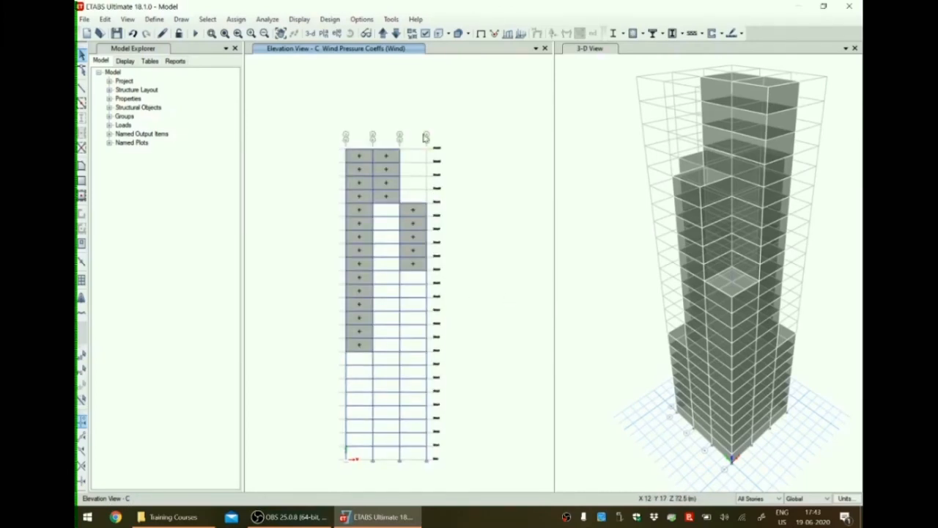
click(324, 34)
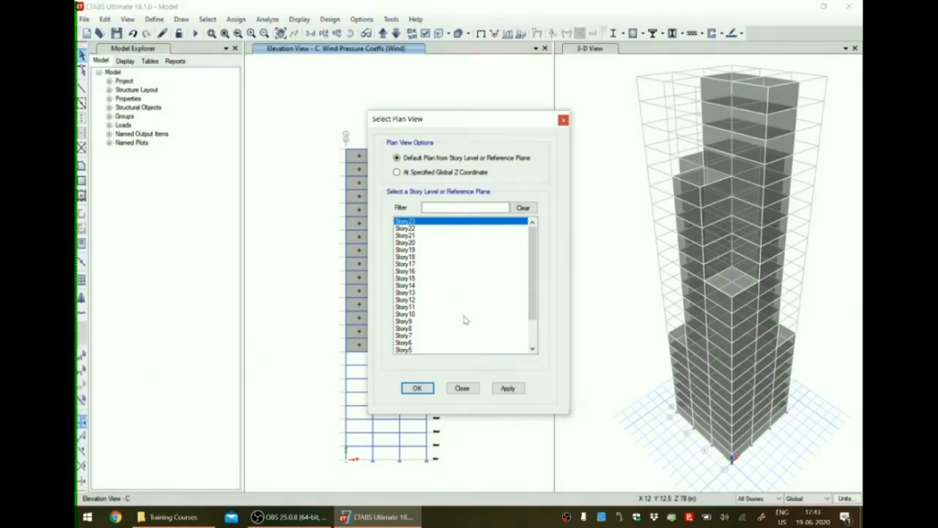
click(416, 391)
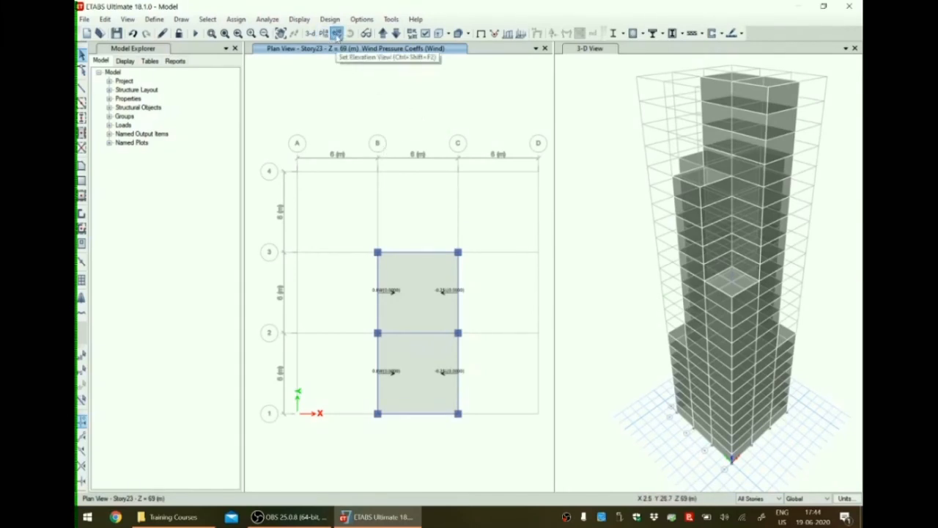
Select the cladding shells in all three bays of elevation 1 and bring up elevation 2.
click(337, 35)
click(370, 227)
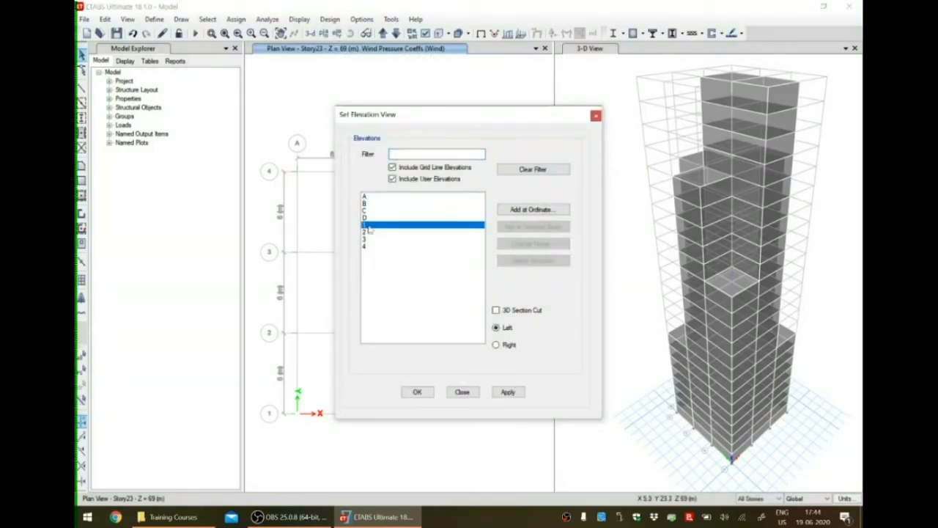
click(418, 392)
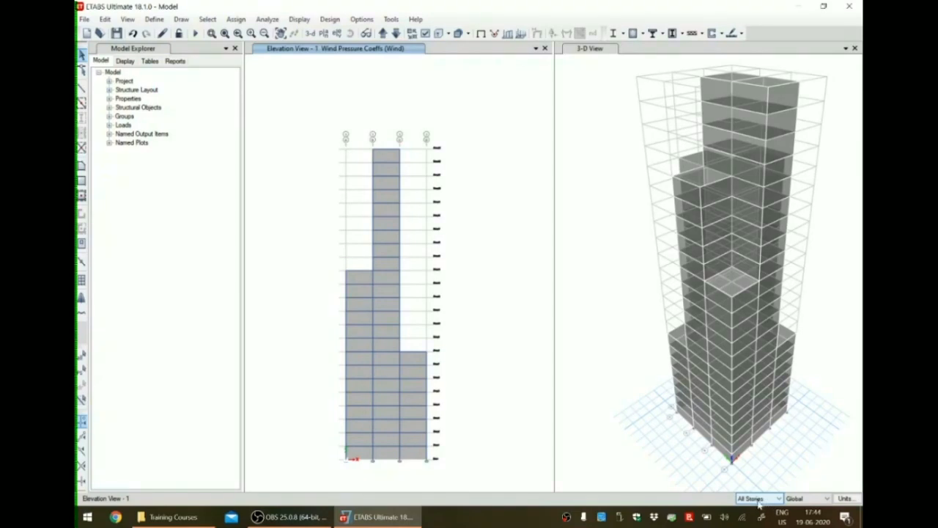
click(383, 172)
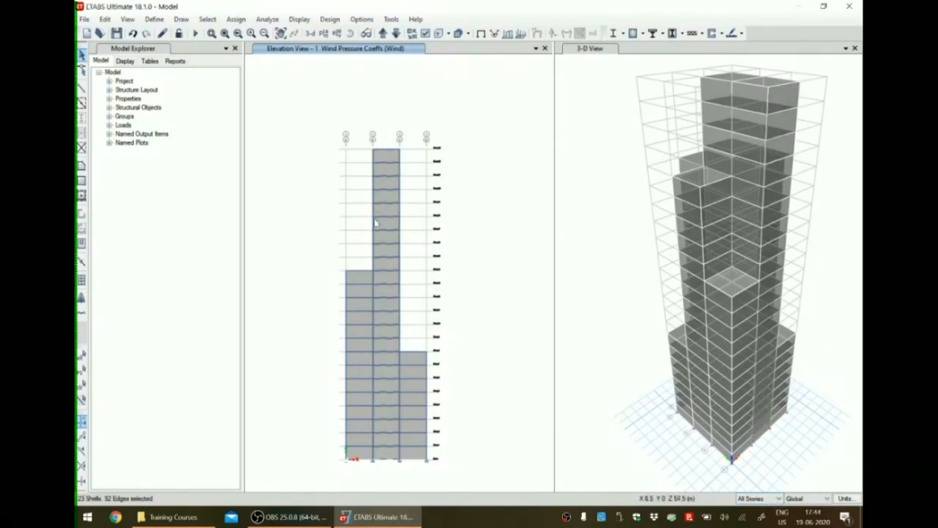
click(362, 281)
click(411, 359)
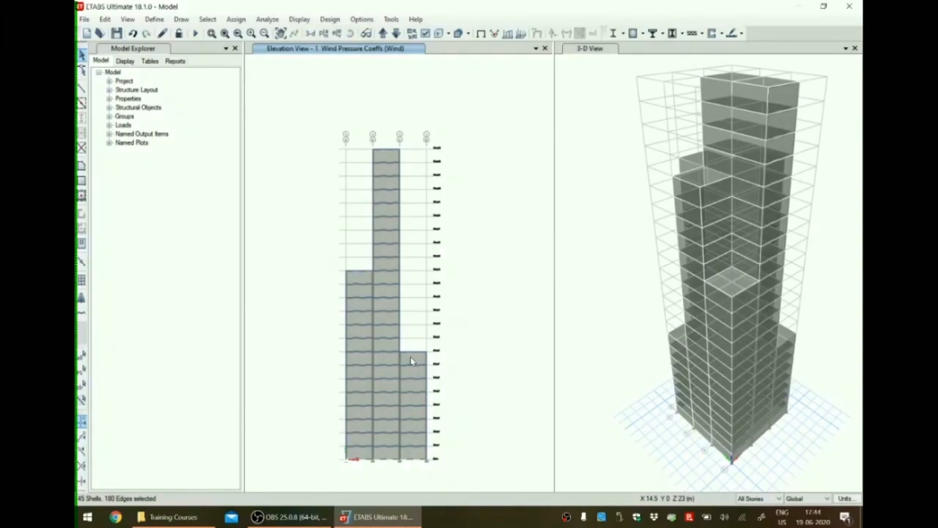
click(382, 34)
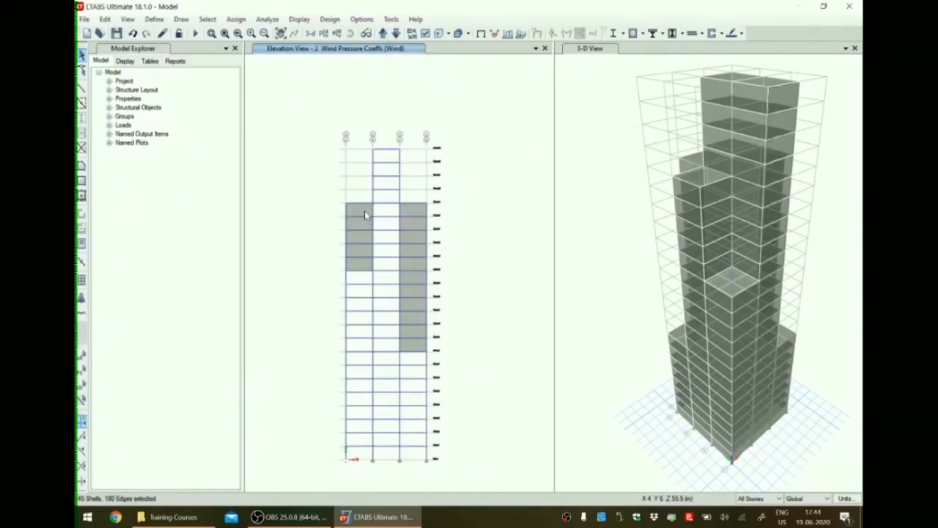
Add the cladding shells in the two outer bays of elevation 2 and all three bays of elevation 3 to the selection.
click(414, 213)
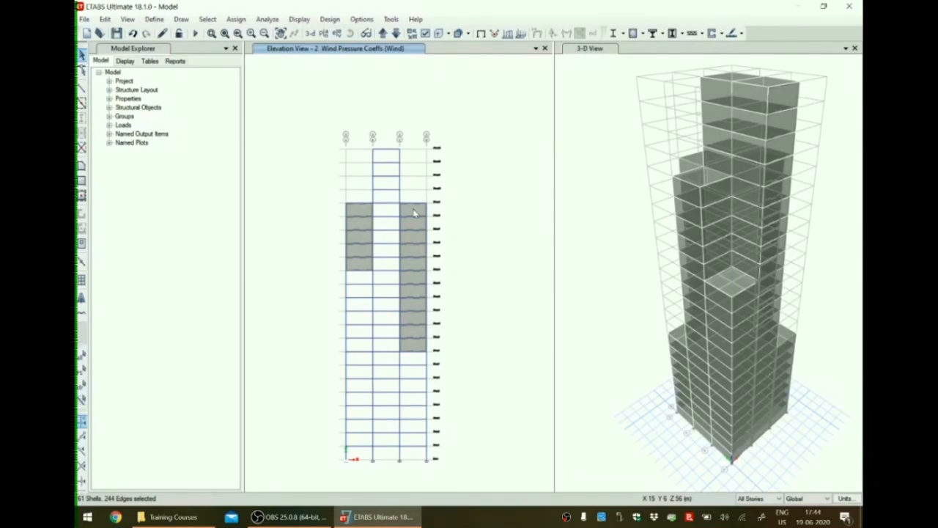
click(382, 34)
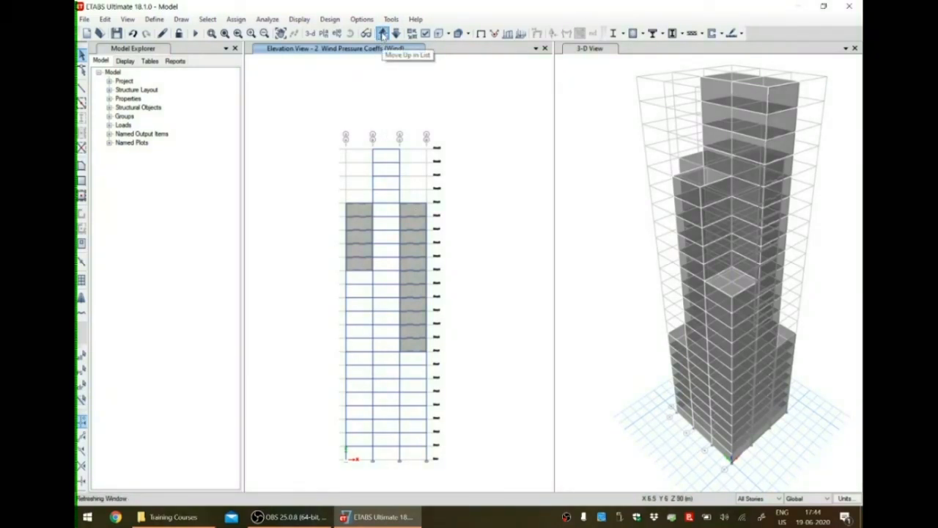
click(356, 212)
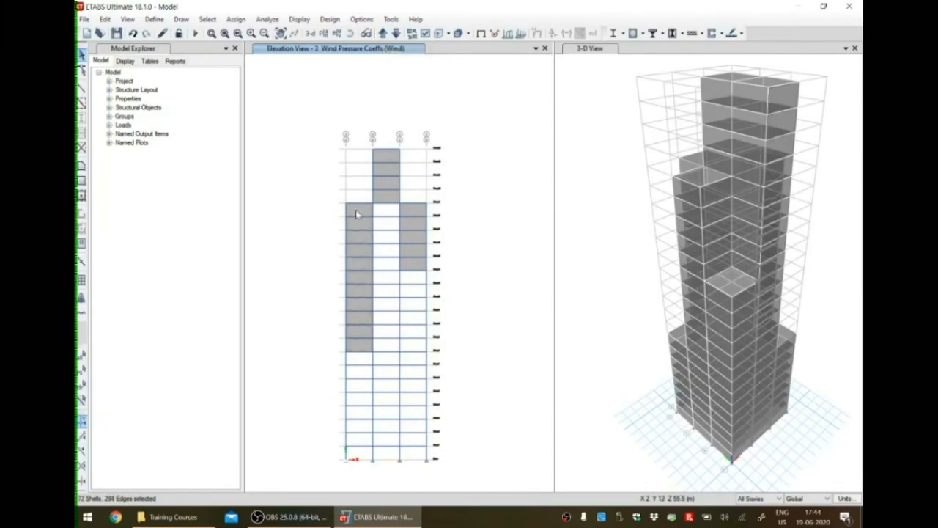
click(383, 158)
click(418, 215)
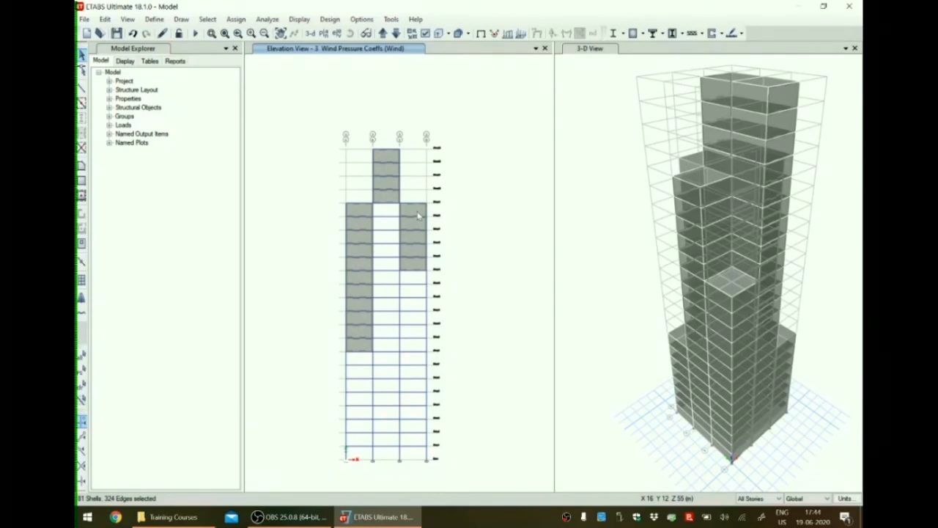
Add the cladding shells in all three bays of elevation 4 to the selection.
click(382, 34)
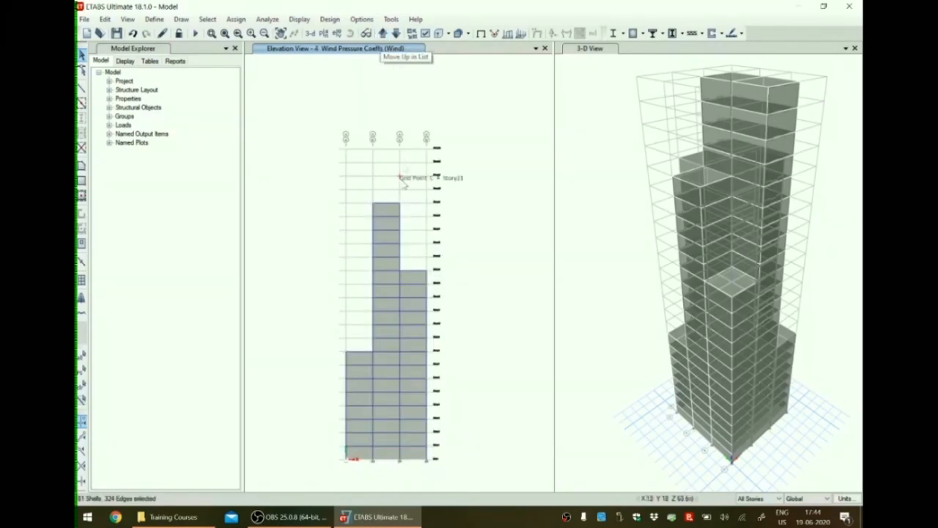
click(364, 365)
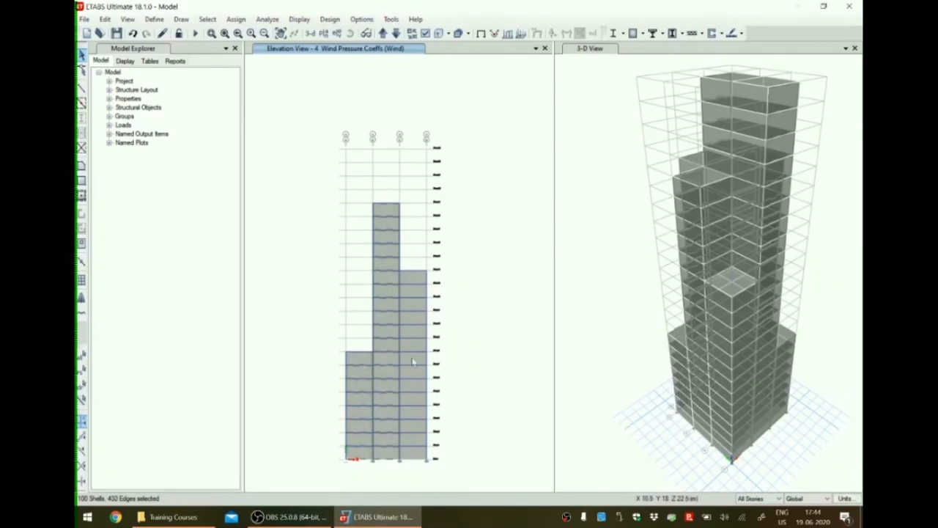
click(407, 282)
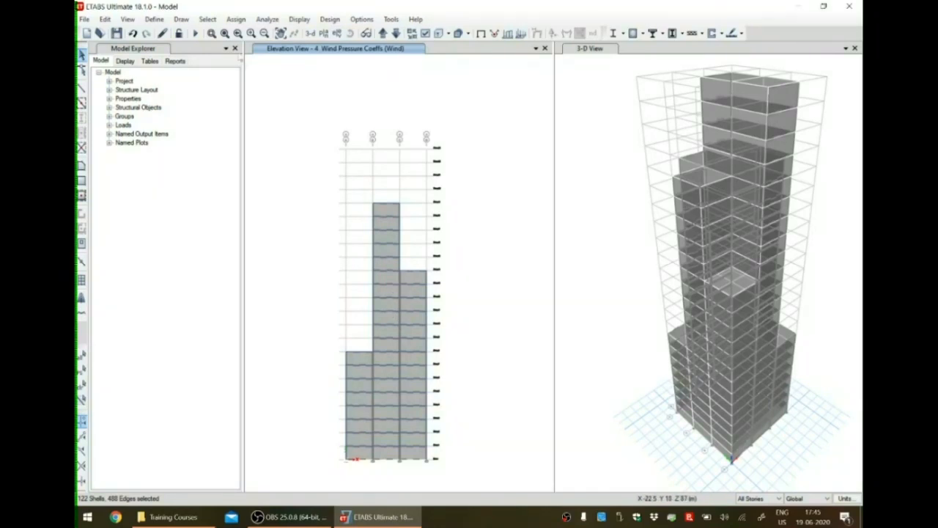
Assign a leeward or sides wind pressure coefficient of -0.8 for the Wind pattern to the selected cladding shells, replacing existing loads.
click(236, 19)
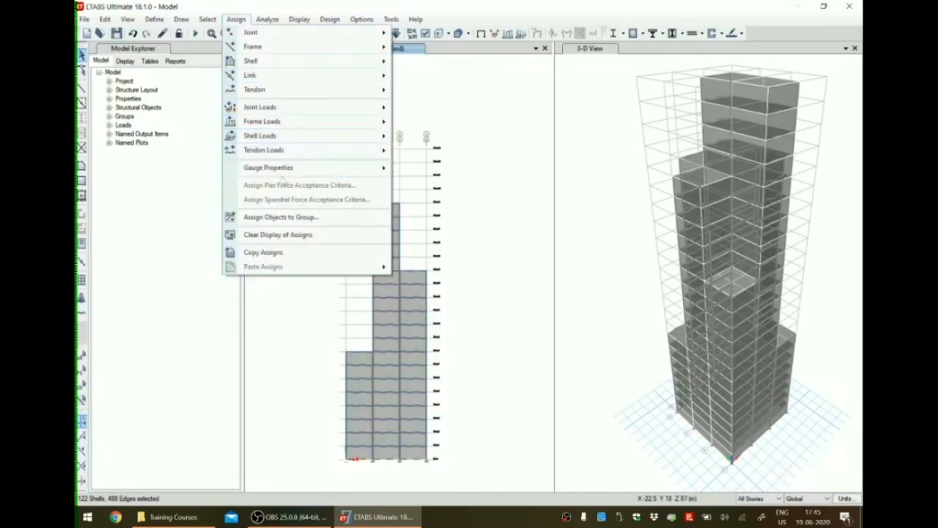
mouse_move(285, 136)
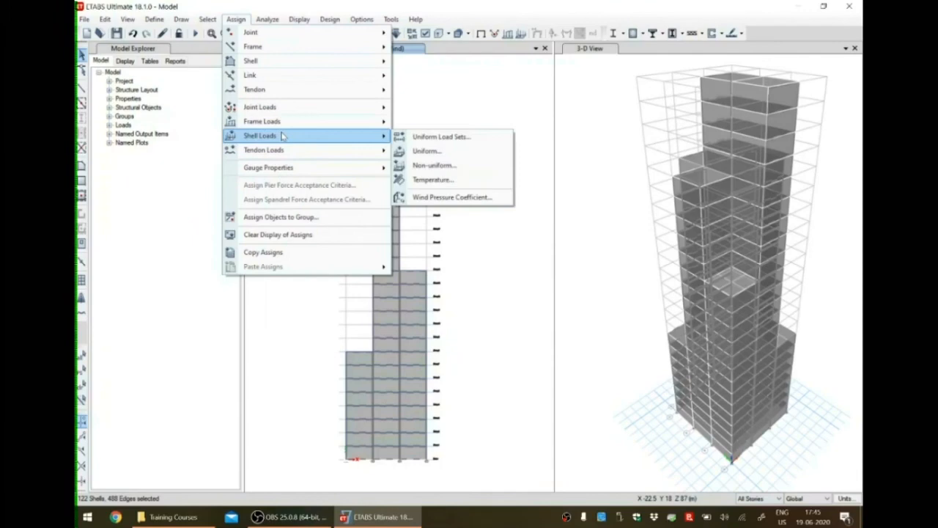
click(442, 198)
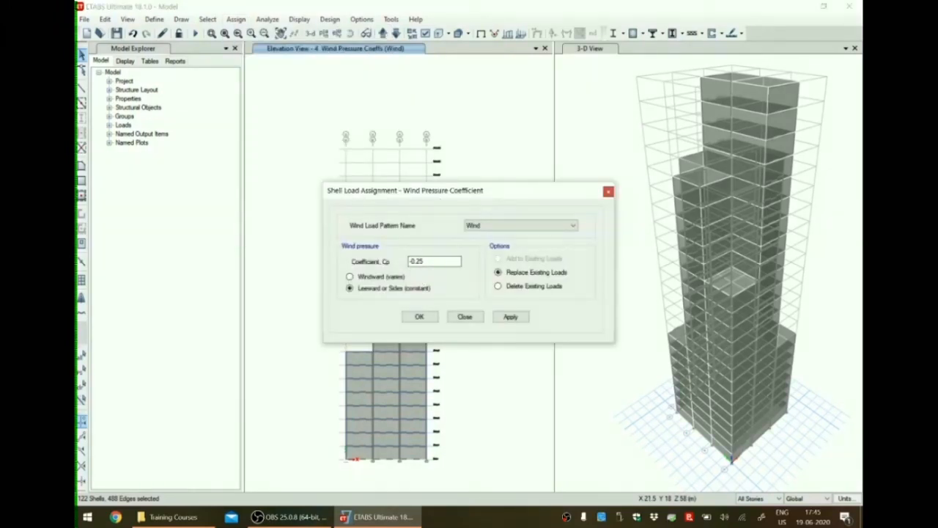
drag(426, 261, 415, 262)
text(8)
click(514, 318)
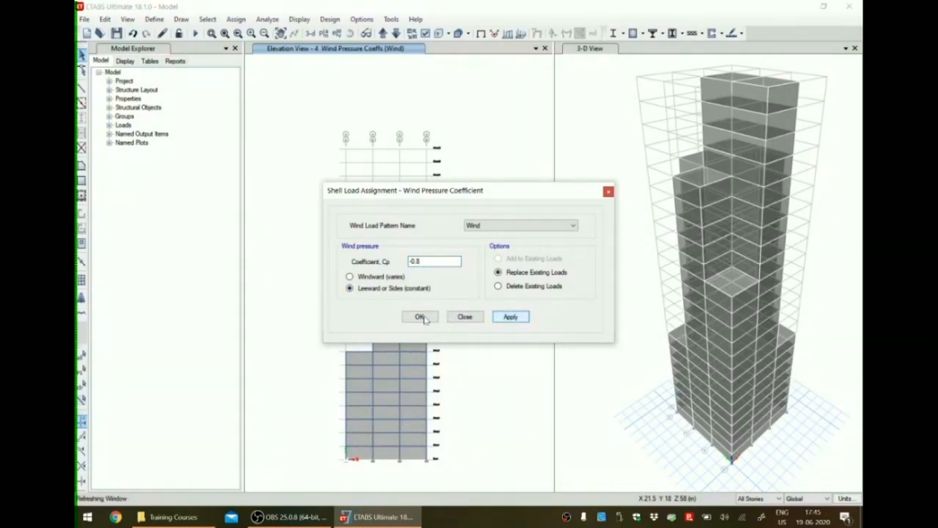
click(464, 317)
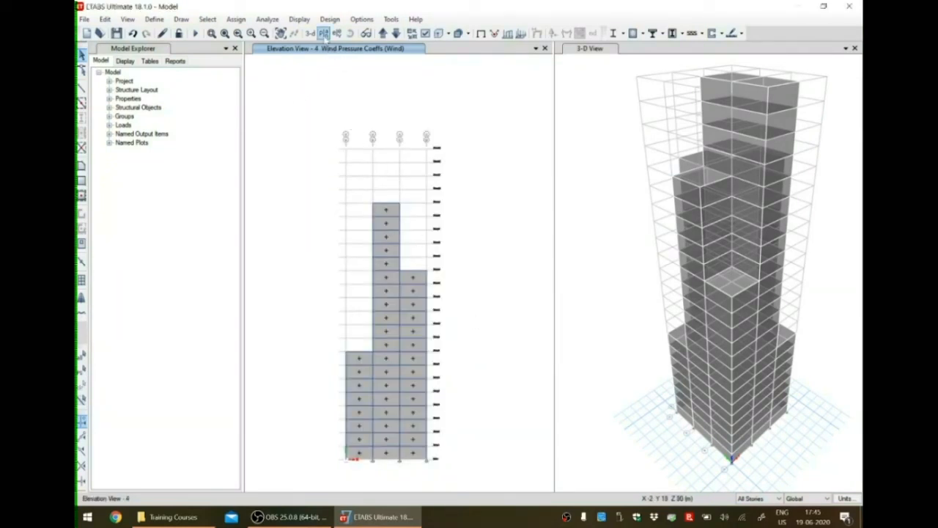
Bring up the Story7 plan view to review the assigned wind pressure coefficients.
click(323, 33)
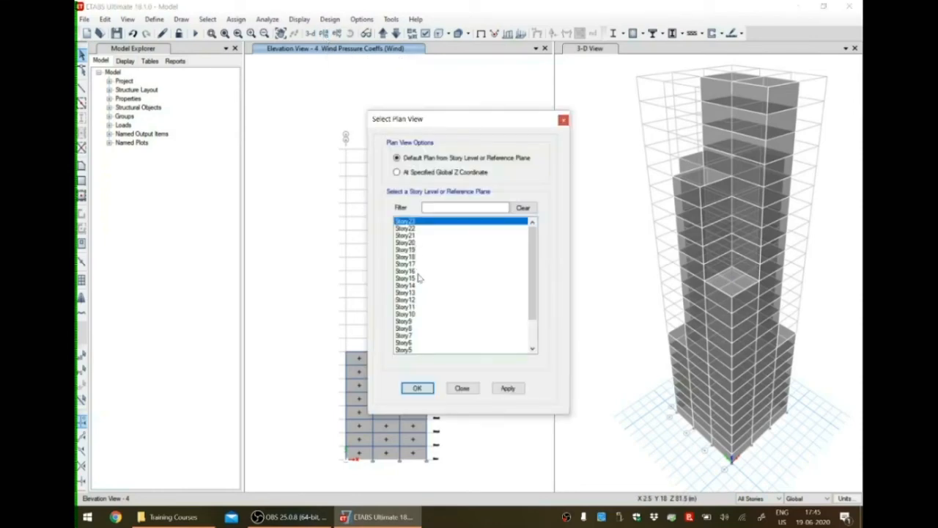
click(409, 337)
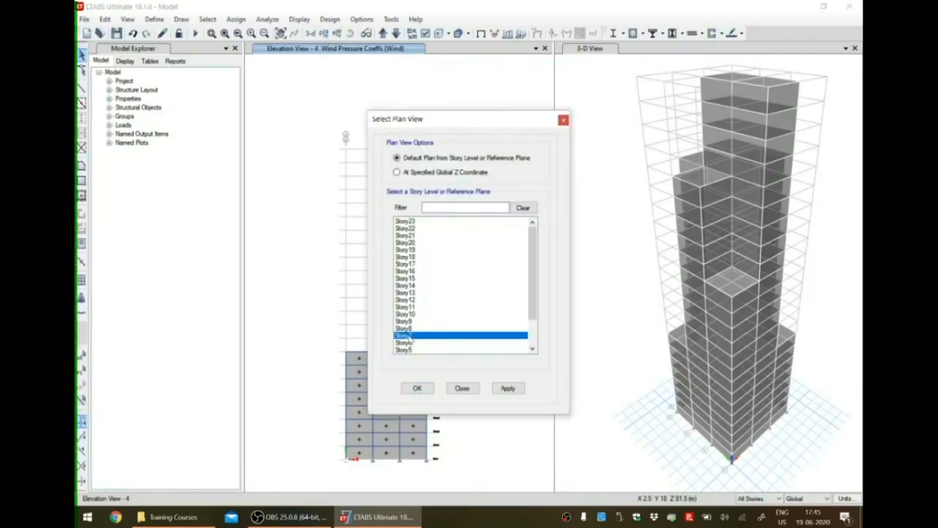
click(420, 389)
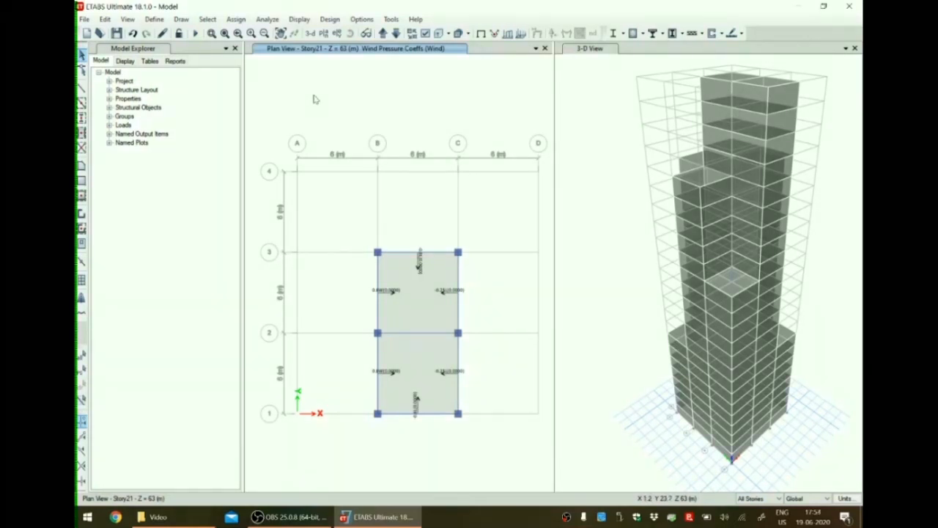
Run the analysis of the model and inspect the joint displacements under Dead load in the 3D view.
click(268, 19)
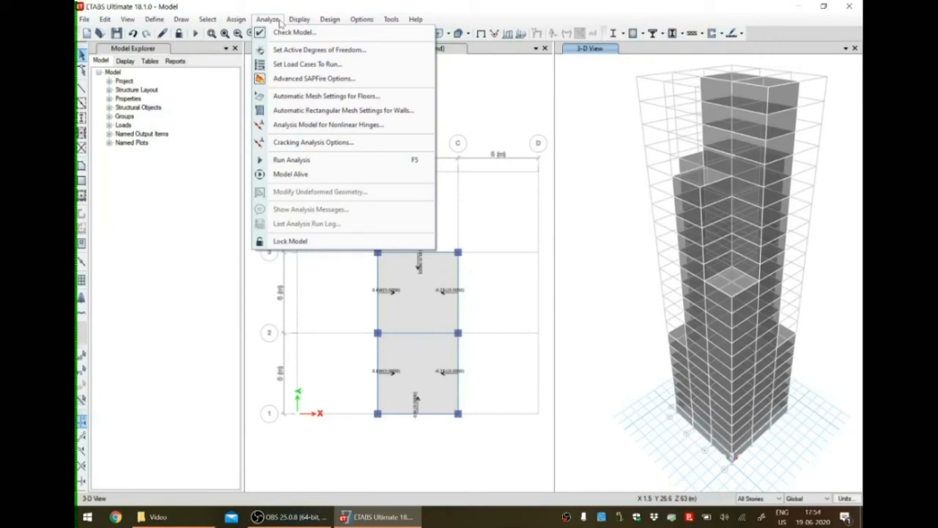
click(291, 159)
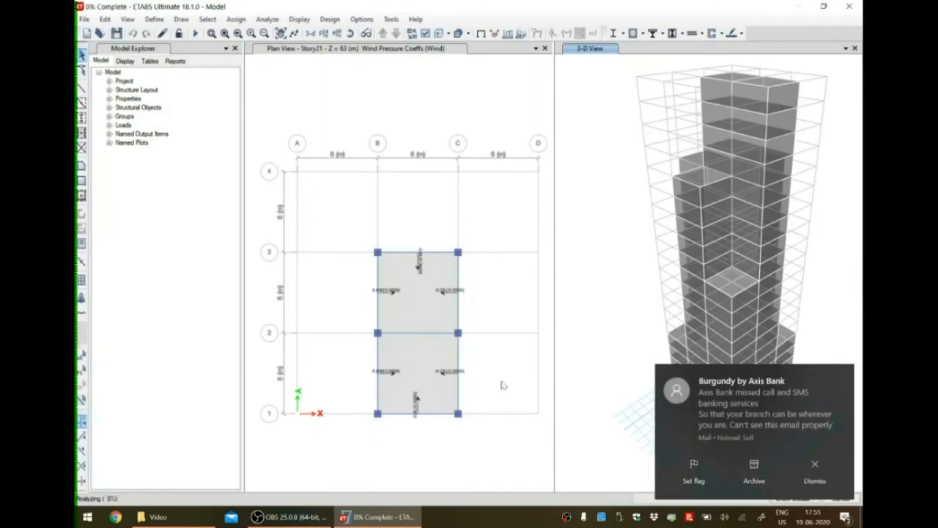
click(813, 469)
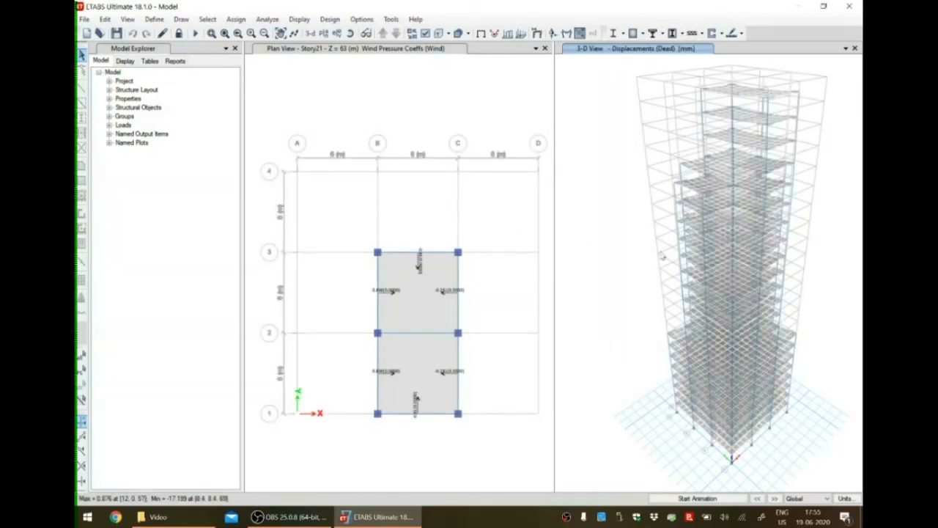
mouse_move(707, 171)
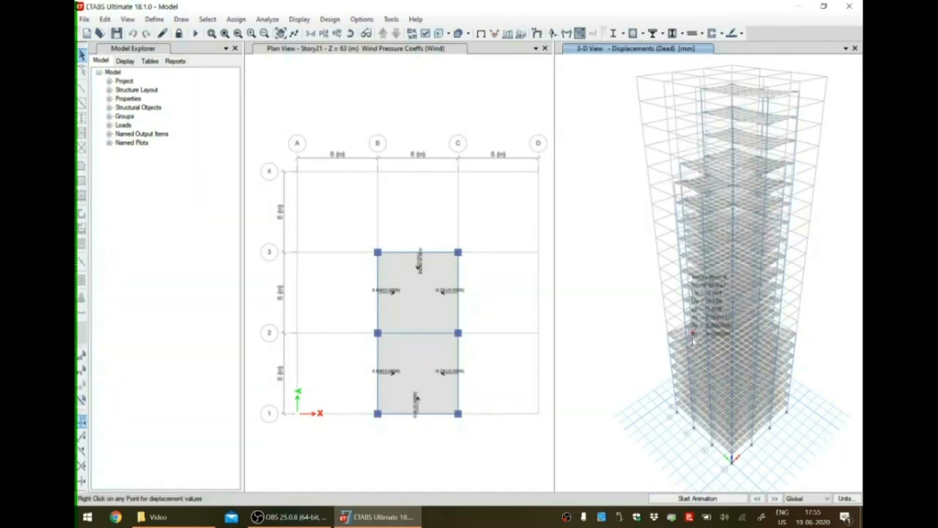
mouse_move(725, 188)
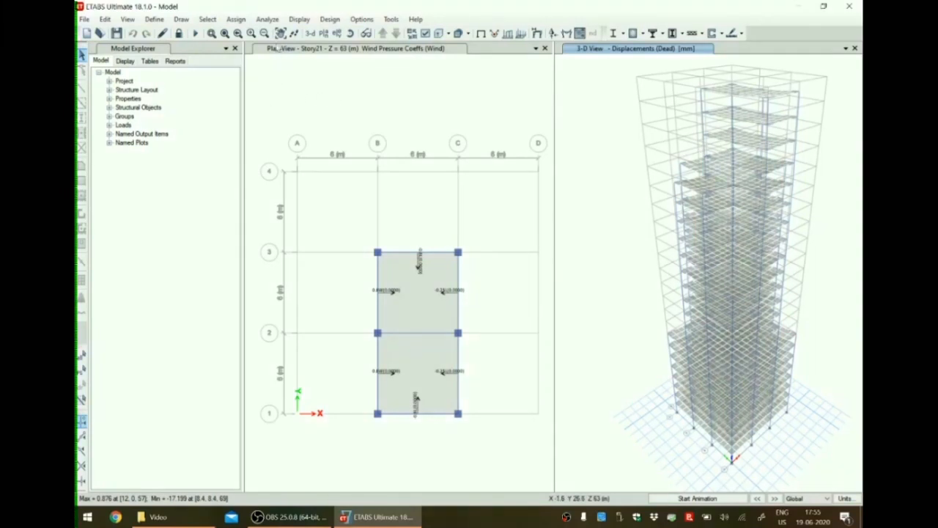
Run the concrete frame design check and agree to reiterate analysis and design for the differing sections.
click(330, 19)
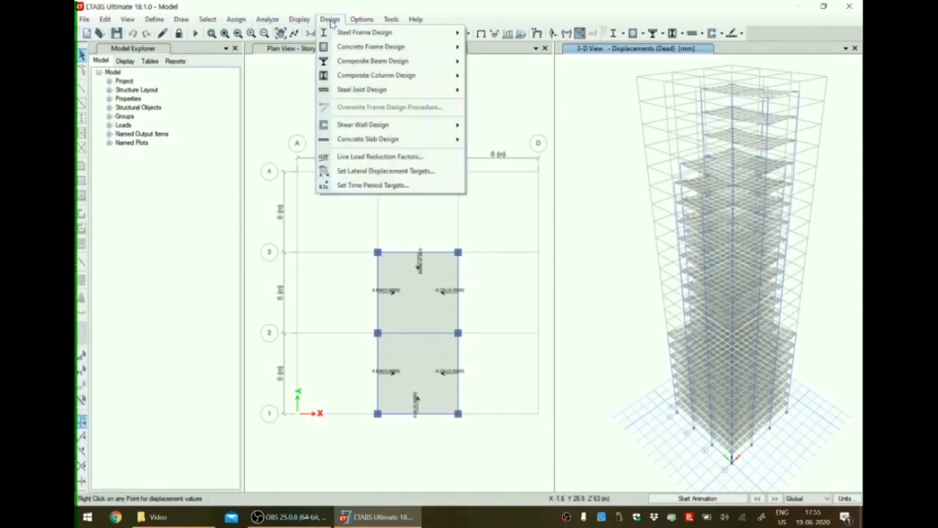
mouse_move(370, 47)
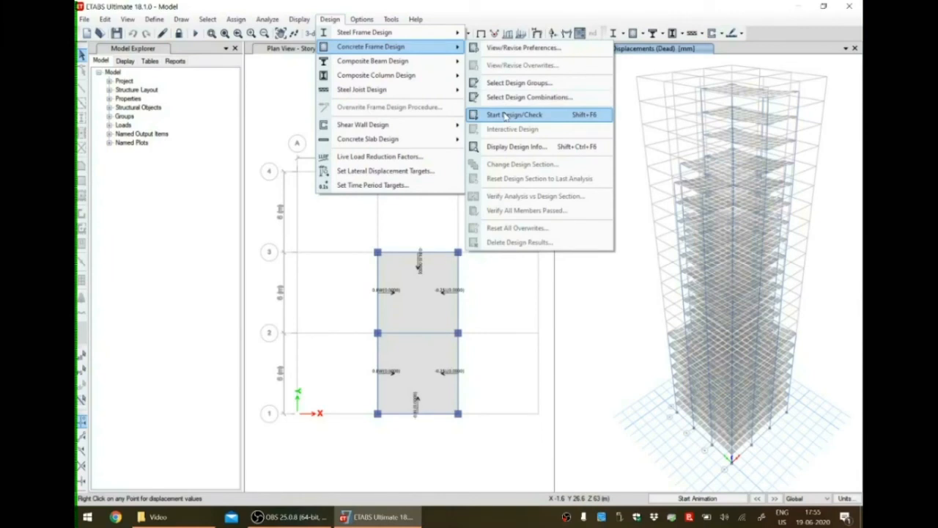
click(505, 115)
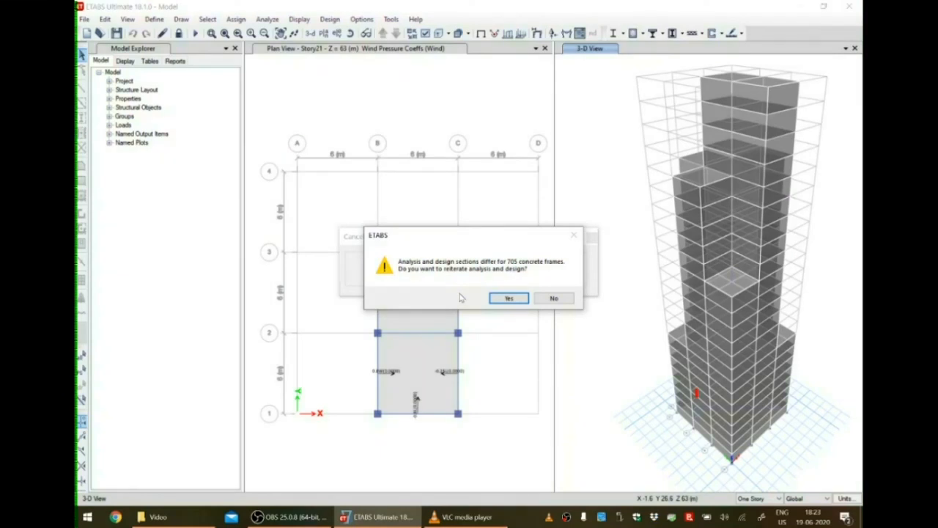
click(843, 456)
click(511, 298)
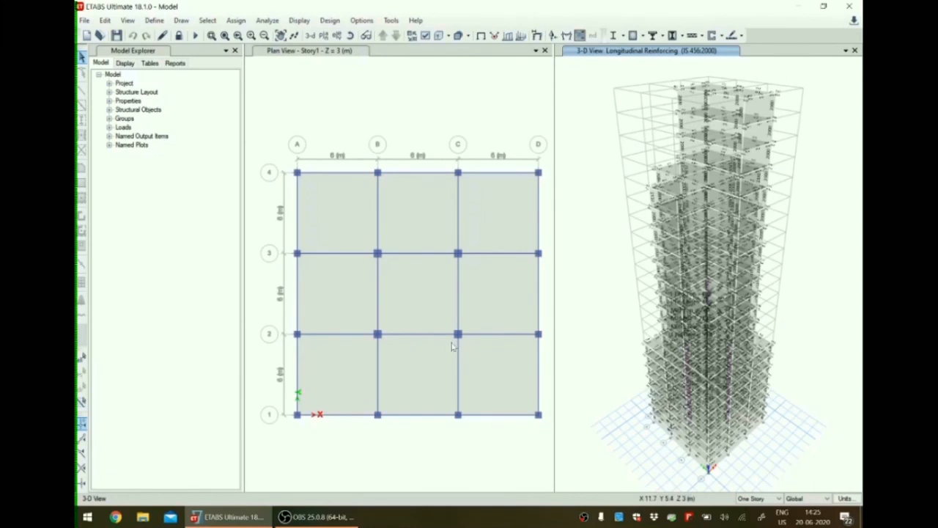
Launch CSiDetail 18.
click(96, 518)
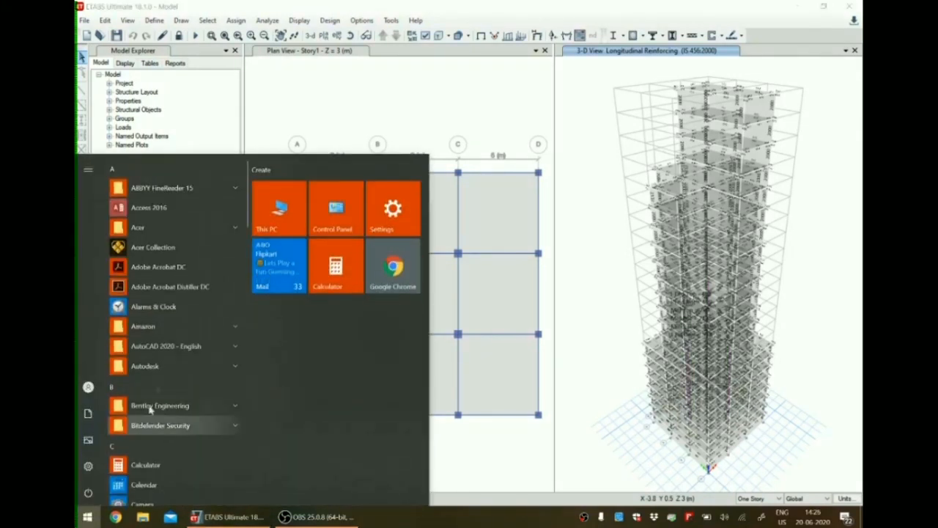
scroll(173, 338, down, 3)
scroll(174, 338, down, 5)
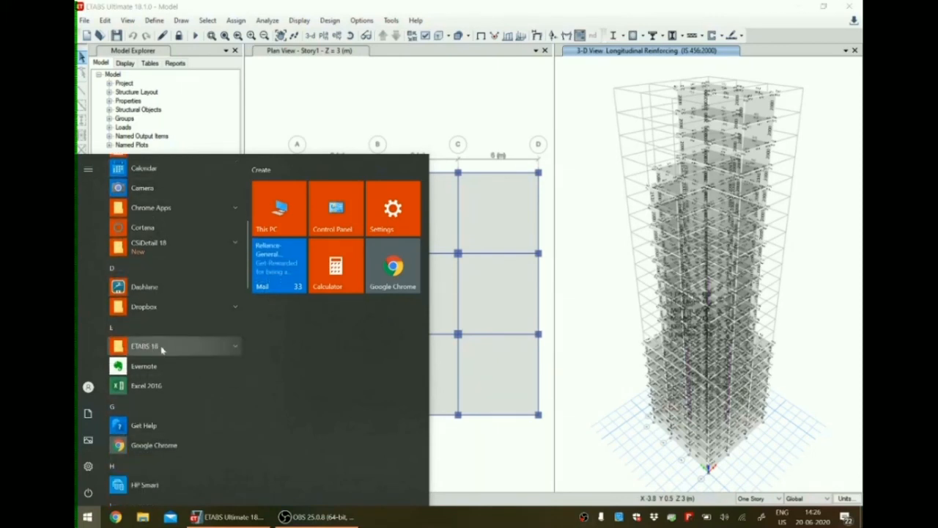
click(183, 246)
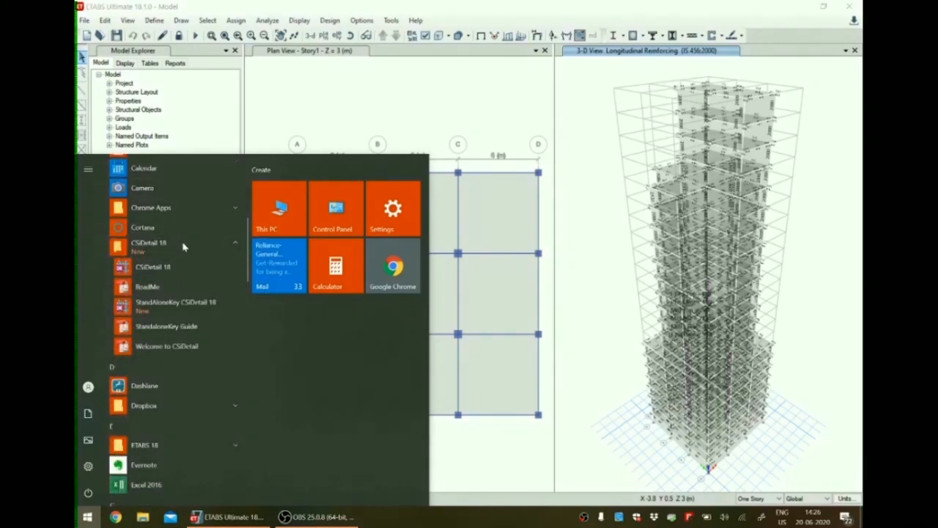
click(177, 269)
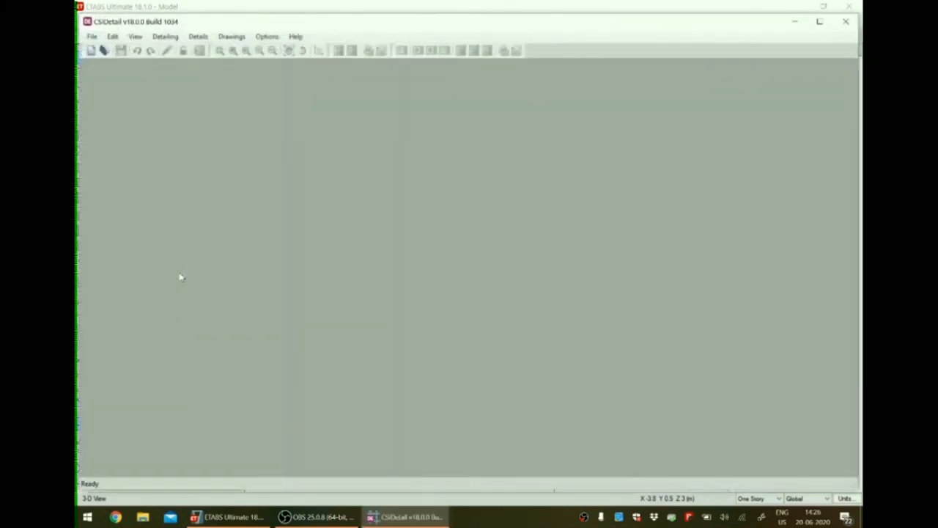
Close ETABS and maximize the CSiDetail window.
click(255, 522)
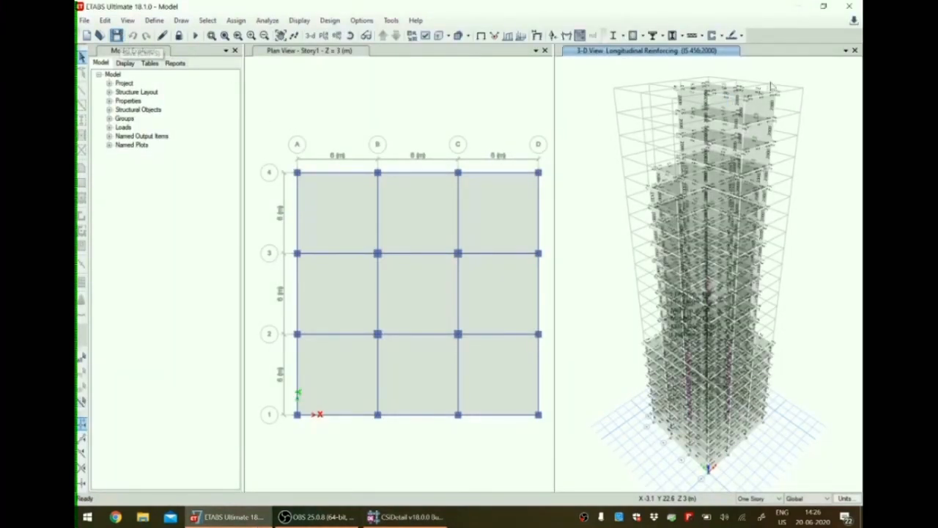
click(850, 8)
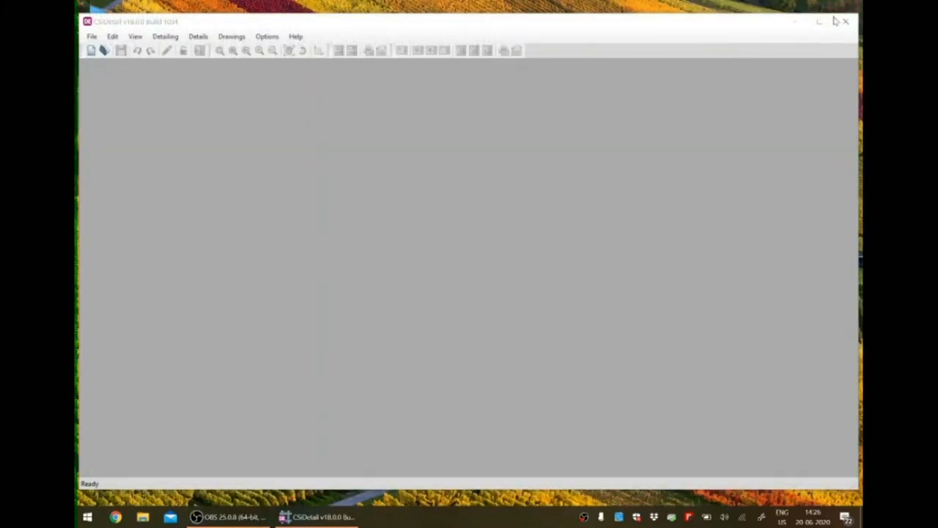
click(819, 22)
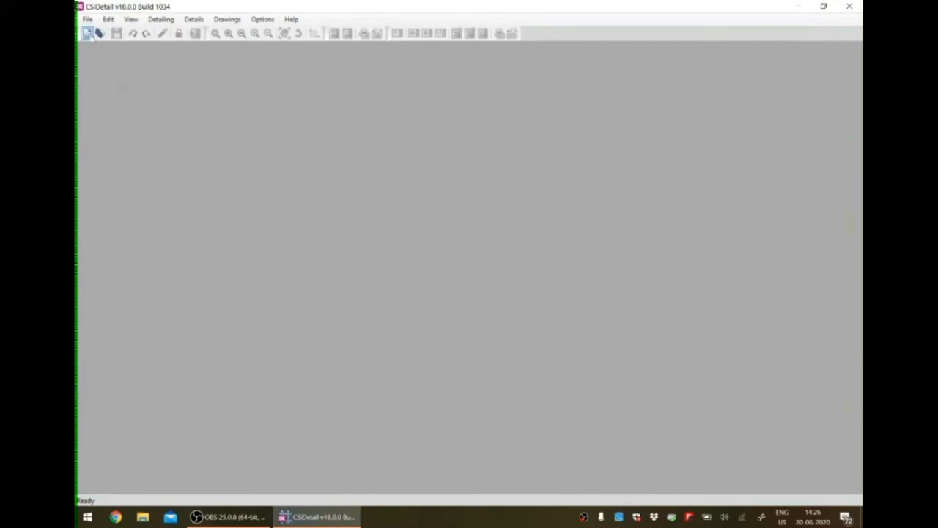
Create a new detailing project from Model.EDB with quick detailing enabled, covering all components and all floors.
click(88, 34)
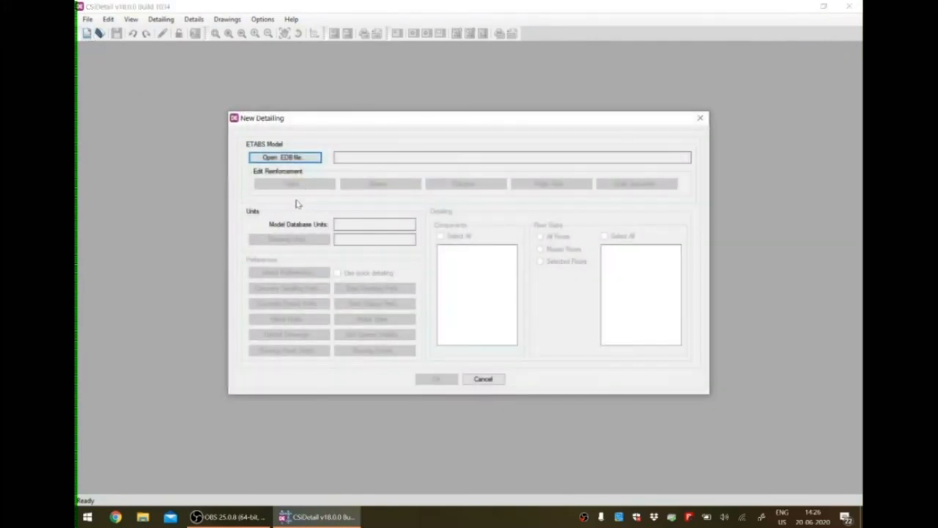
click(285, 158)
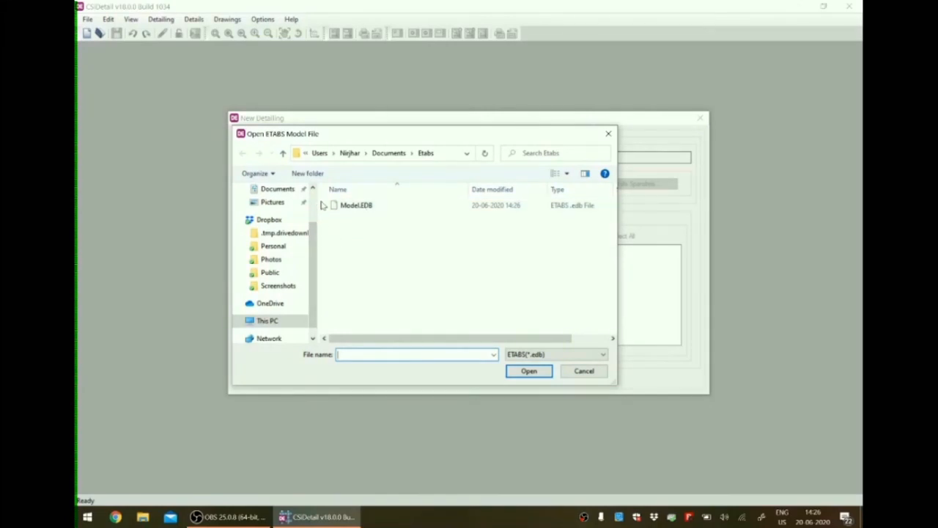
double_click(367, 206)
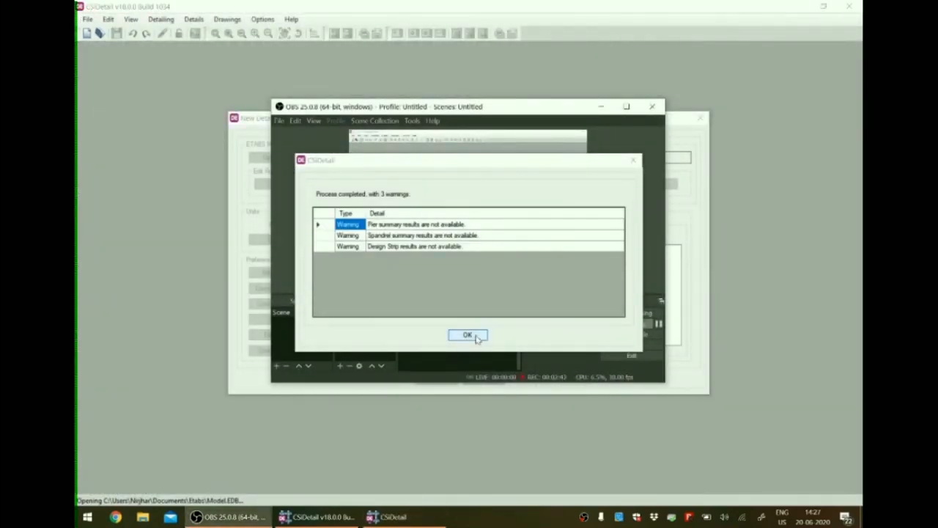
click(468, 335)
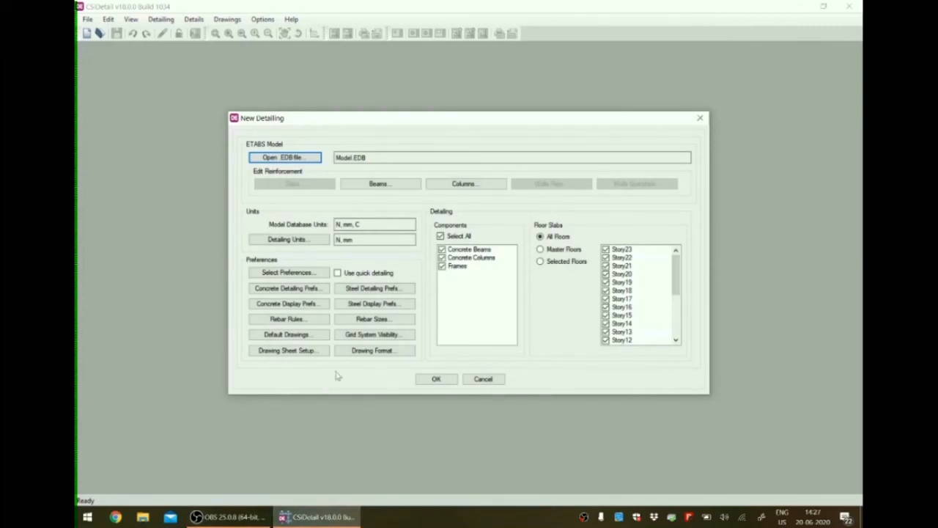
click(338, 275)
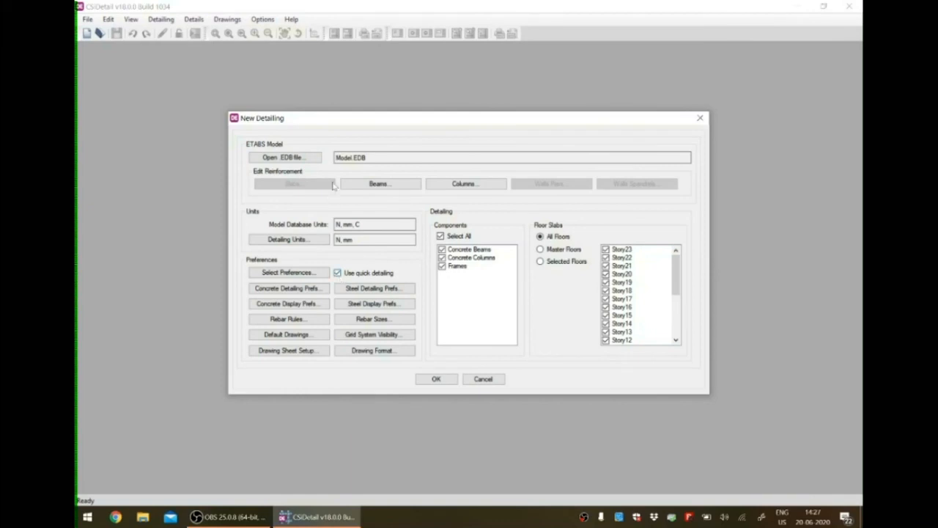
click(437, 379)
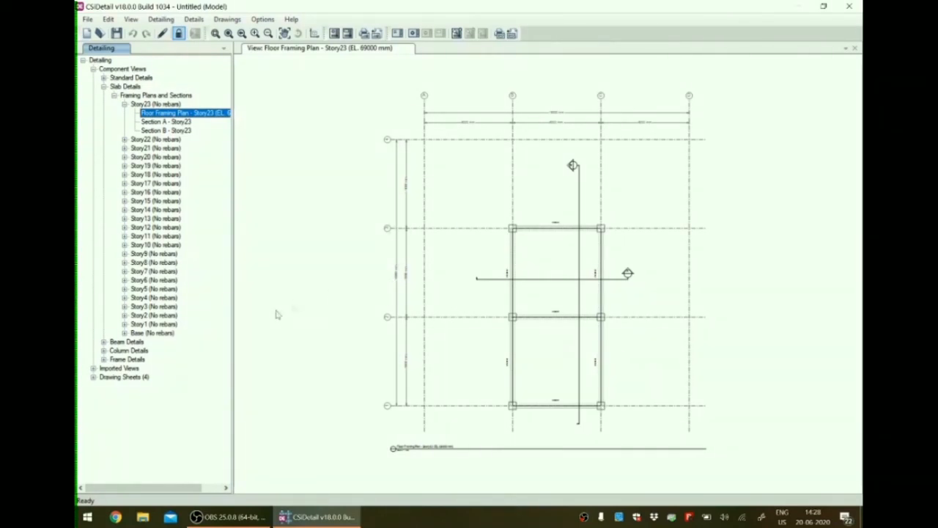
Open Concrete Beam Rebar Table (1 of 4) from the schedules and tables of the concrete beam details.
click(103, 341)
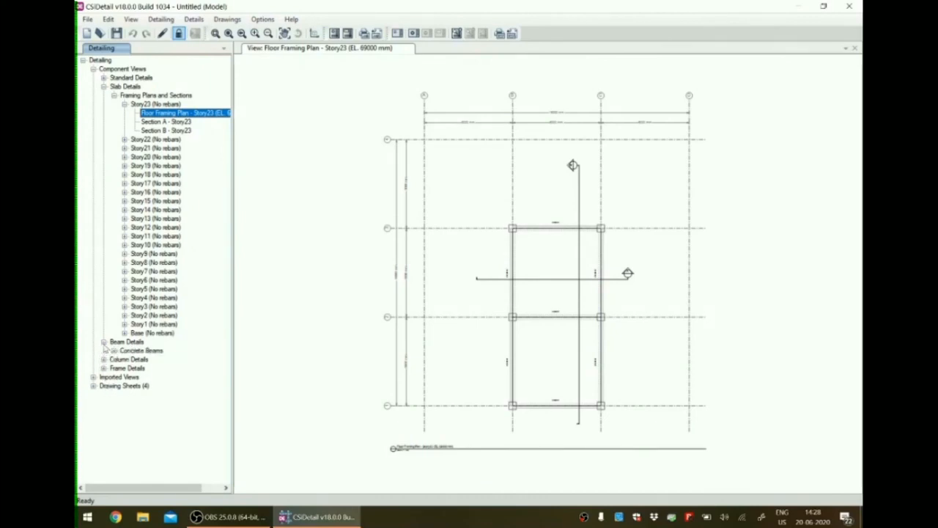
click(114, 350)
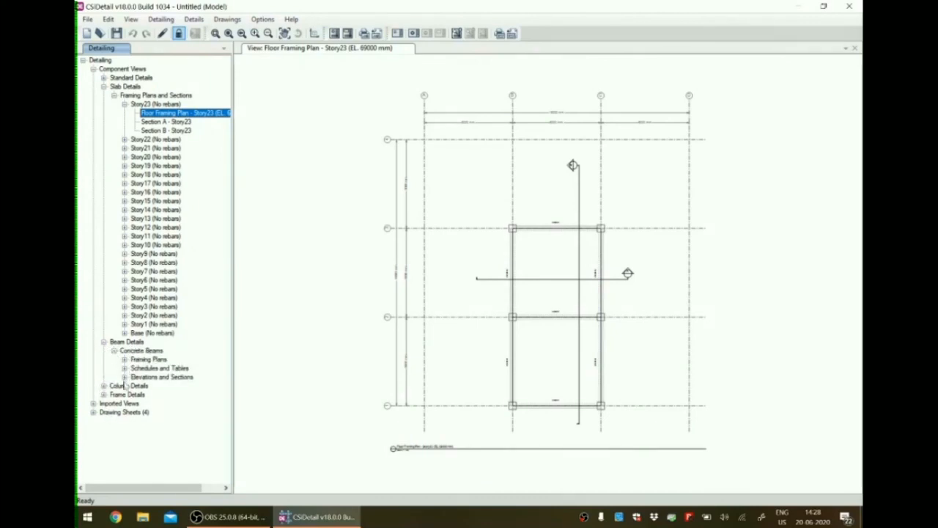
click(125, 368)
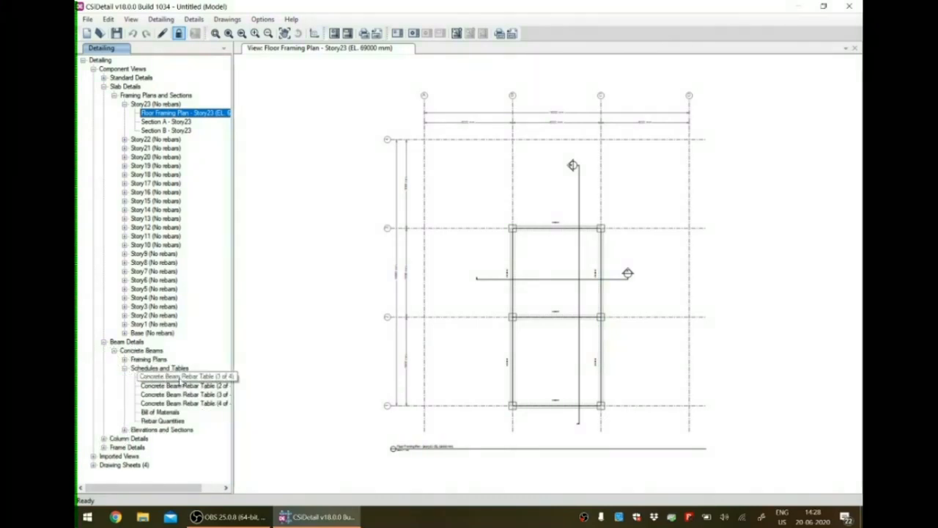
click(187, 377)
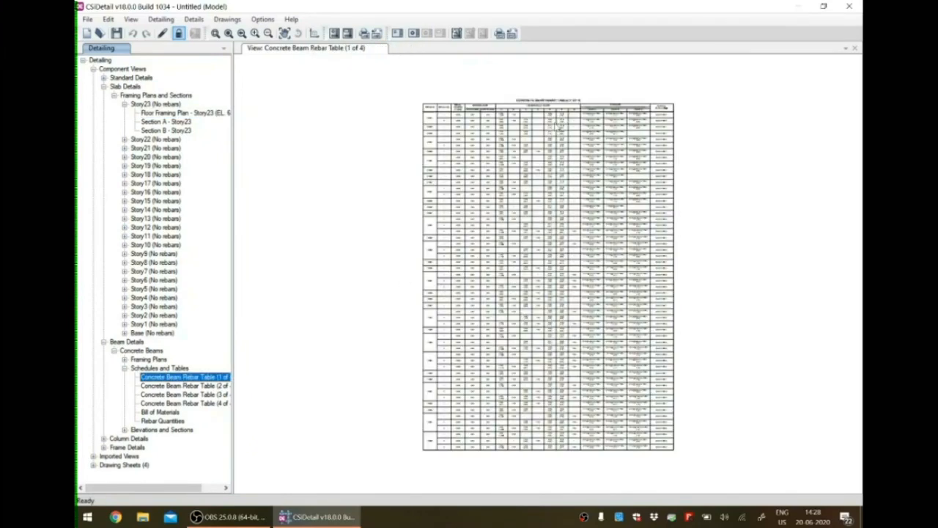
Examine the beam IDs, span lengths, section sizes, longitudinal bars and stirrup zones in the concrete beam rebar table.
scroll(569, 108, up, 3)
scroll(570, 109, up, 5)
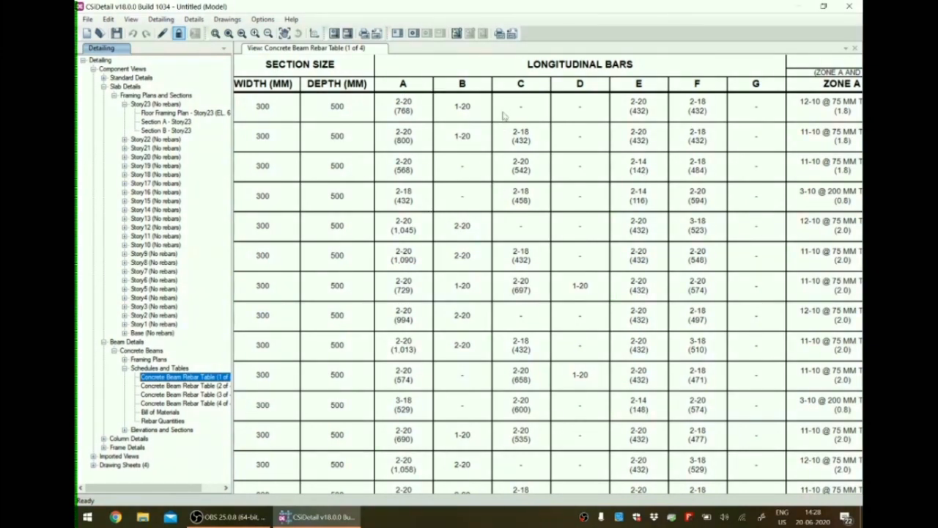
scroll(442, 184, down, 1)
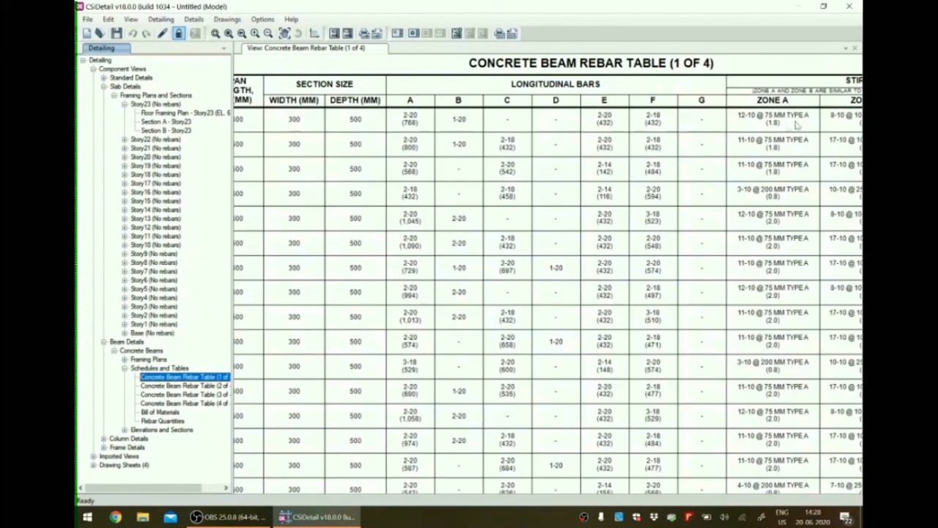
drag(812, 161, 673, 185)
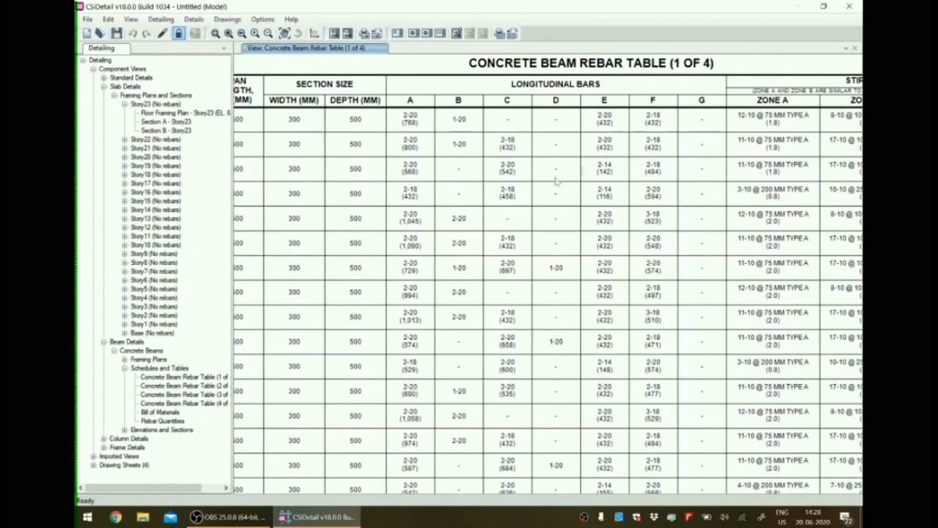
scroll(609, 165, down, 2)
scroll(739, 140, up, 1)
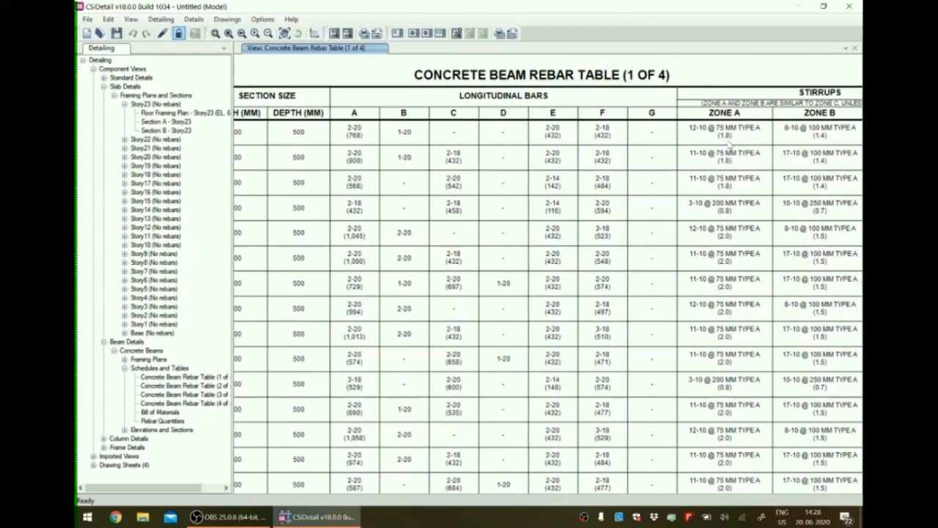
scroll(722, 225, up, 2)
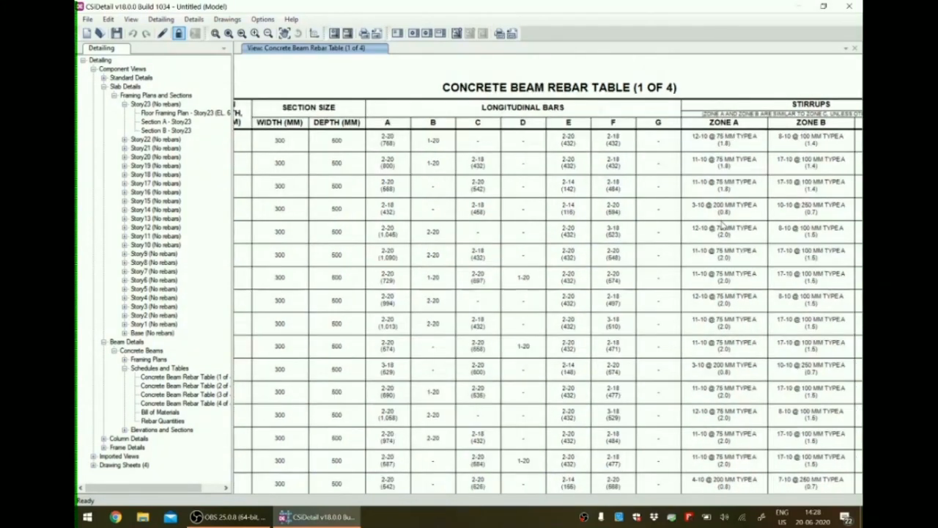
scroll(723, 225, down, 3)
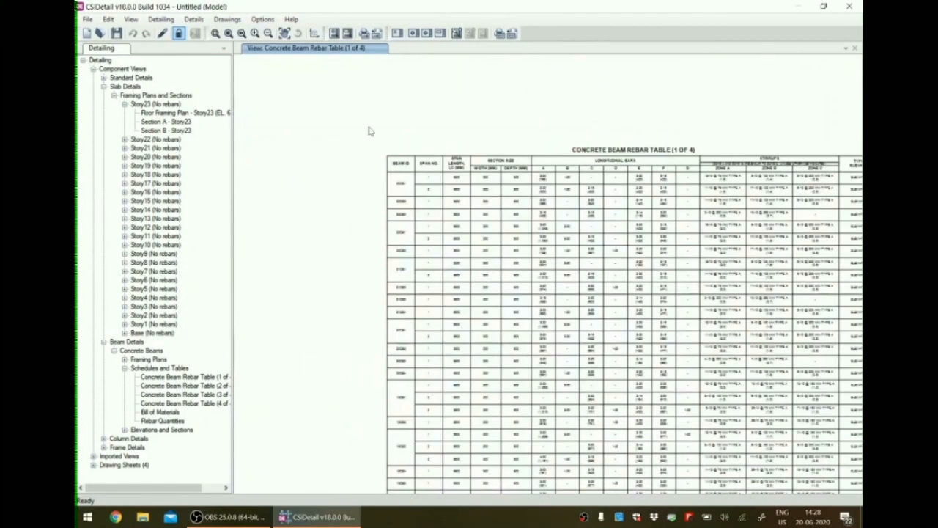
scroll(408, 169, up, 2)
scroll(507, 196, up, 1)
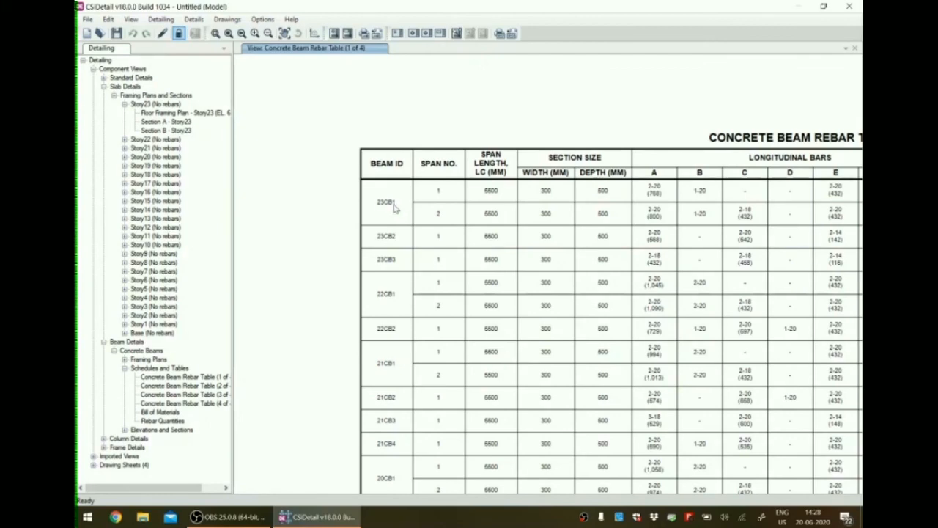
scroll(329, 223, down, 1)
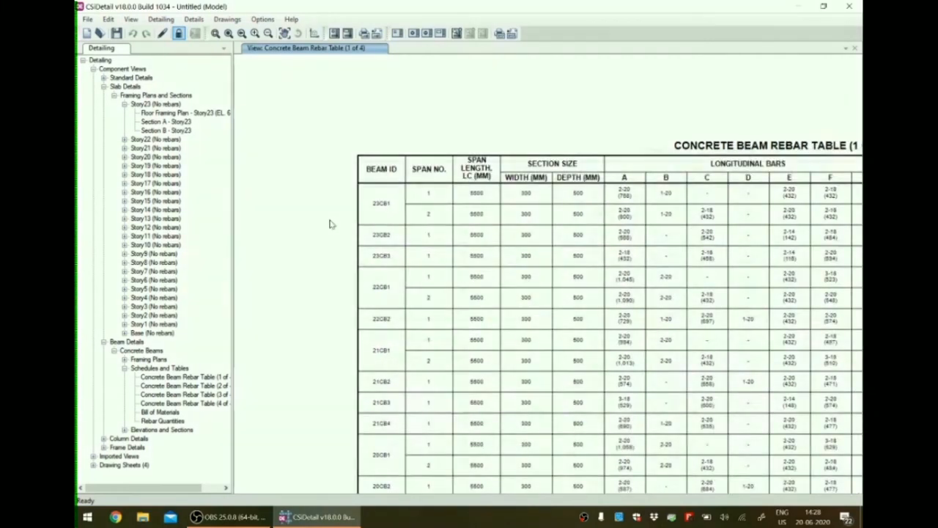
scroll(628, 237, down, 2)
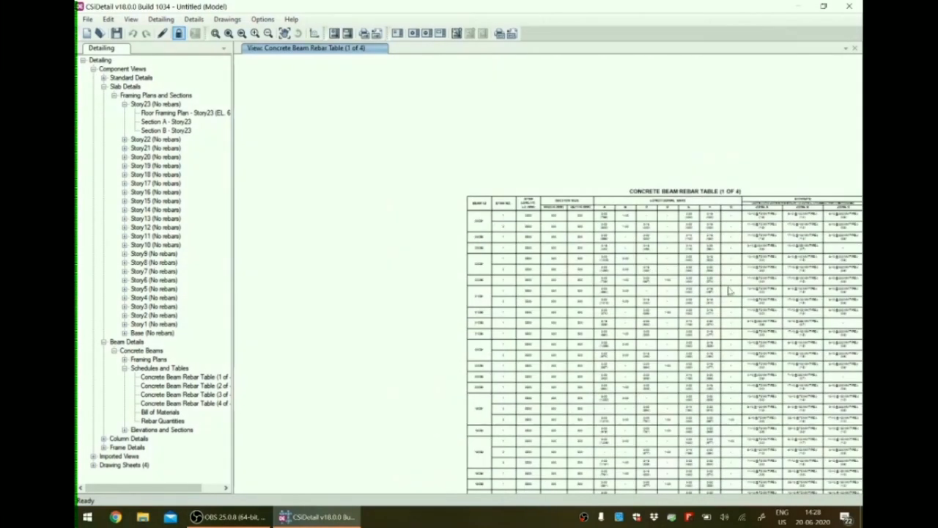
Collapse the beam details, slab details and component views branches of the detailing tree.
click(124, 368)
click(114, 350)
click(103, 341)
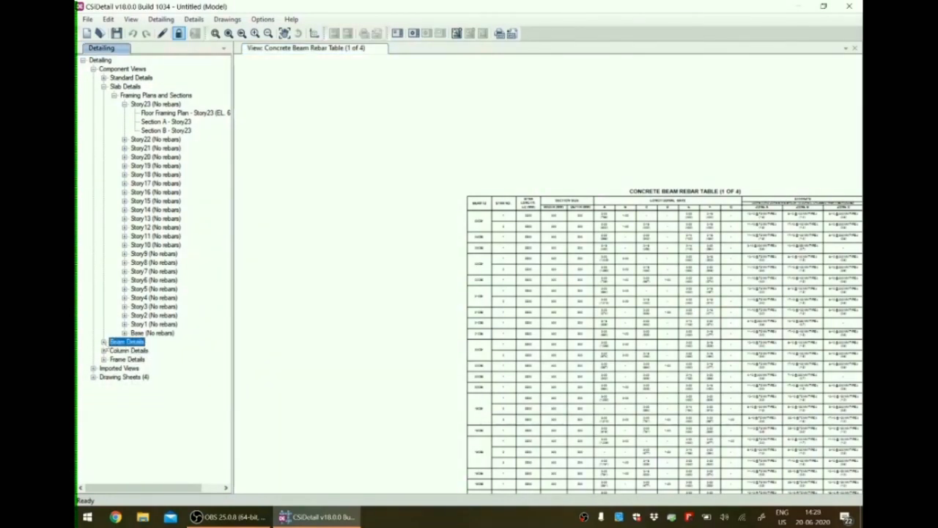
click(124, 105)
click(114, 96)
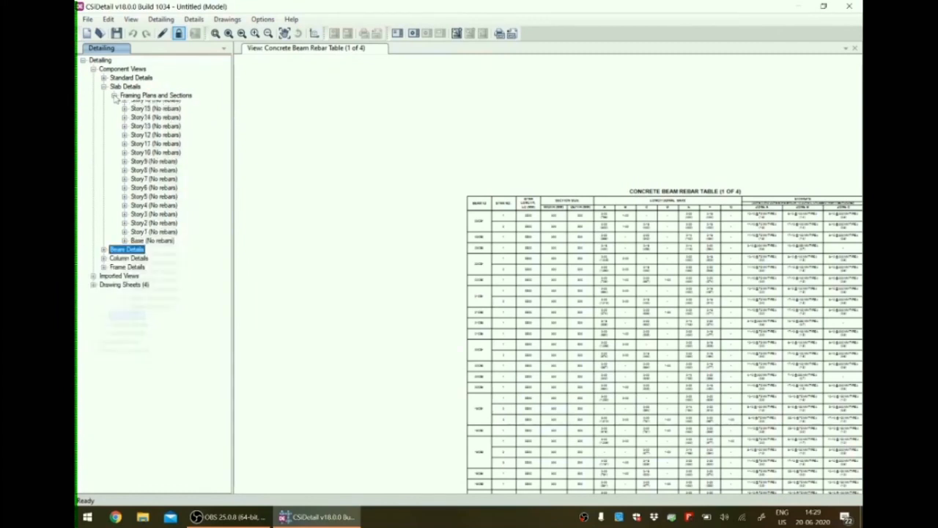
click(104, 87)
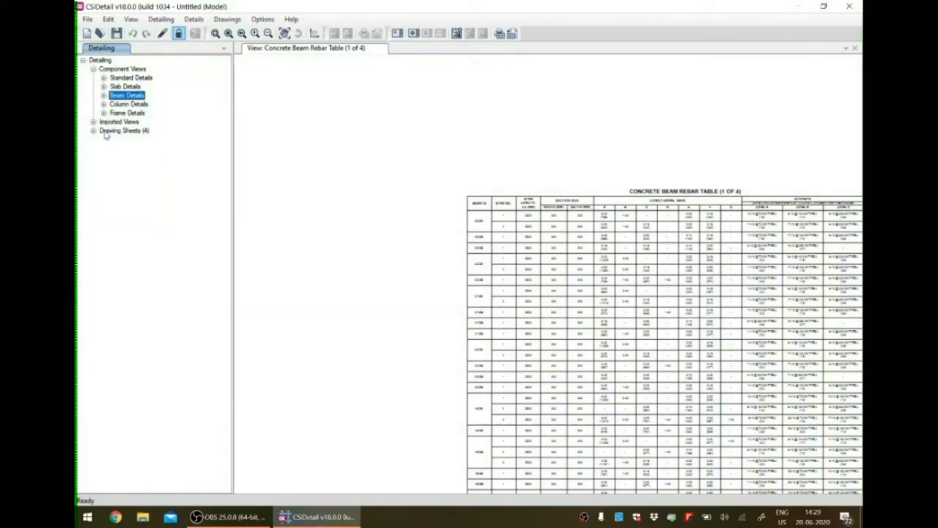
click(93, 69)
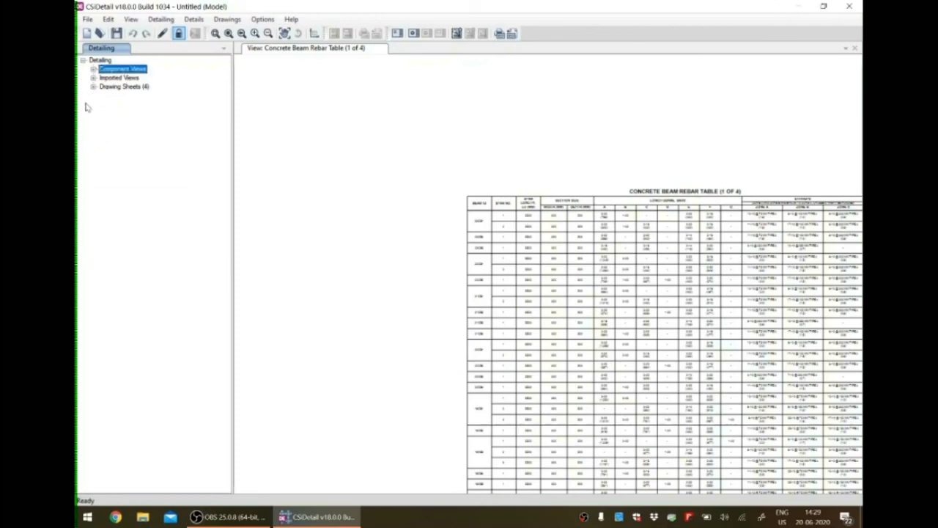
scroll(348, 185, down, 2)
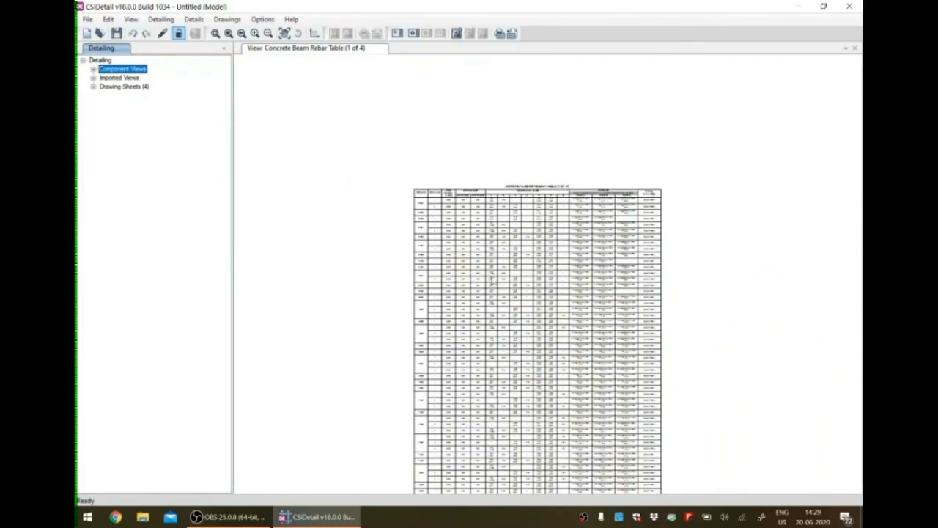
scroll(530, 320, up, 1)
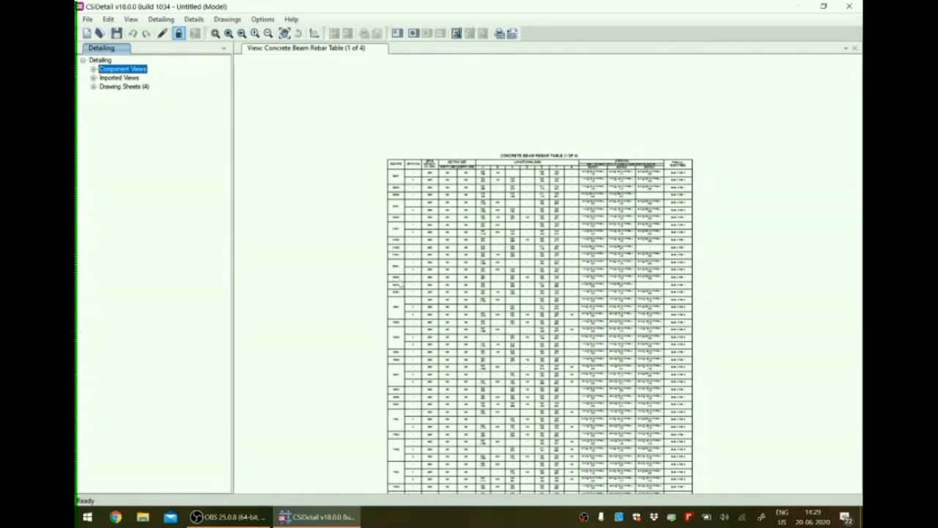
scroll(505, 323, up, 4)
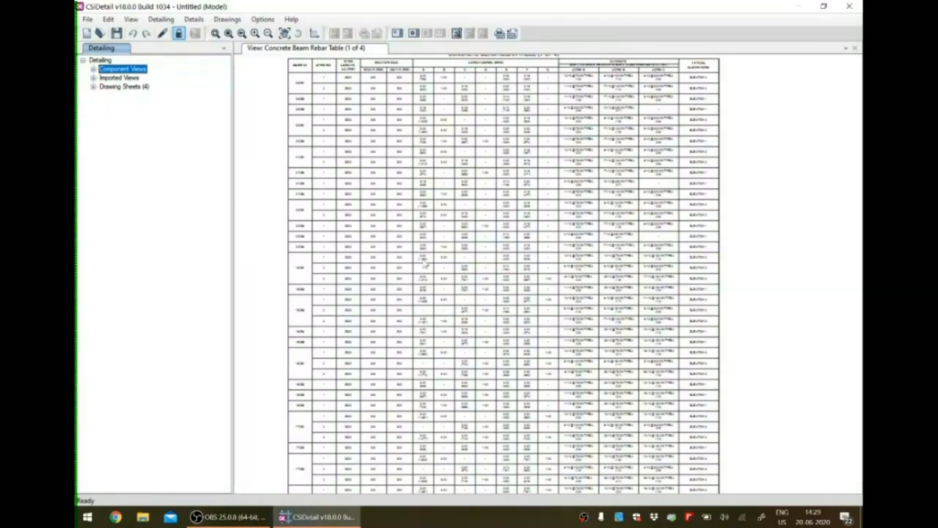
scroll(619, 326, down, 1)
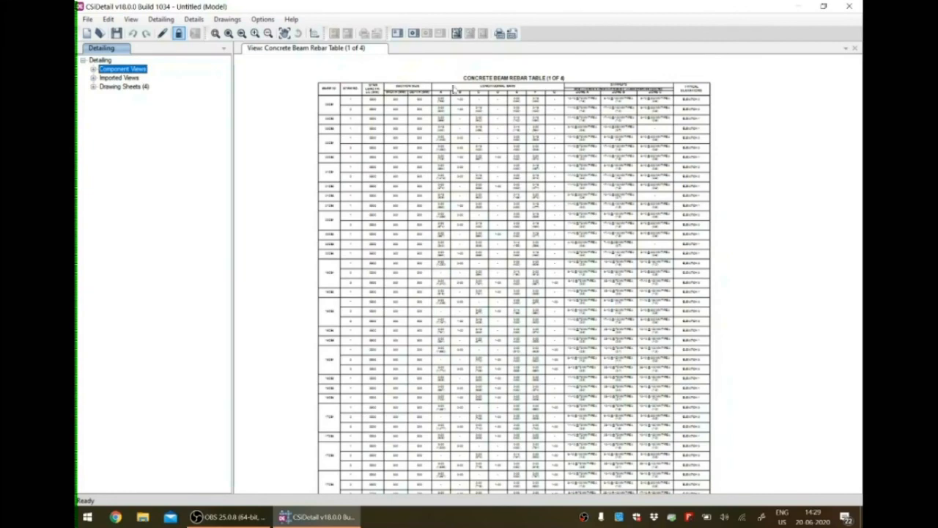
scroll(444, 86, up, 1)
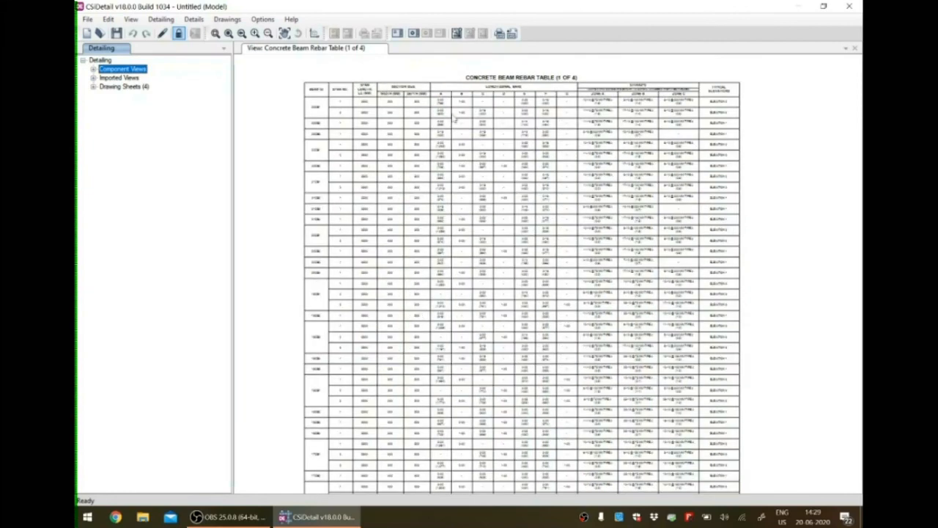